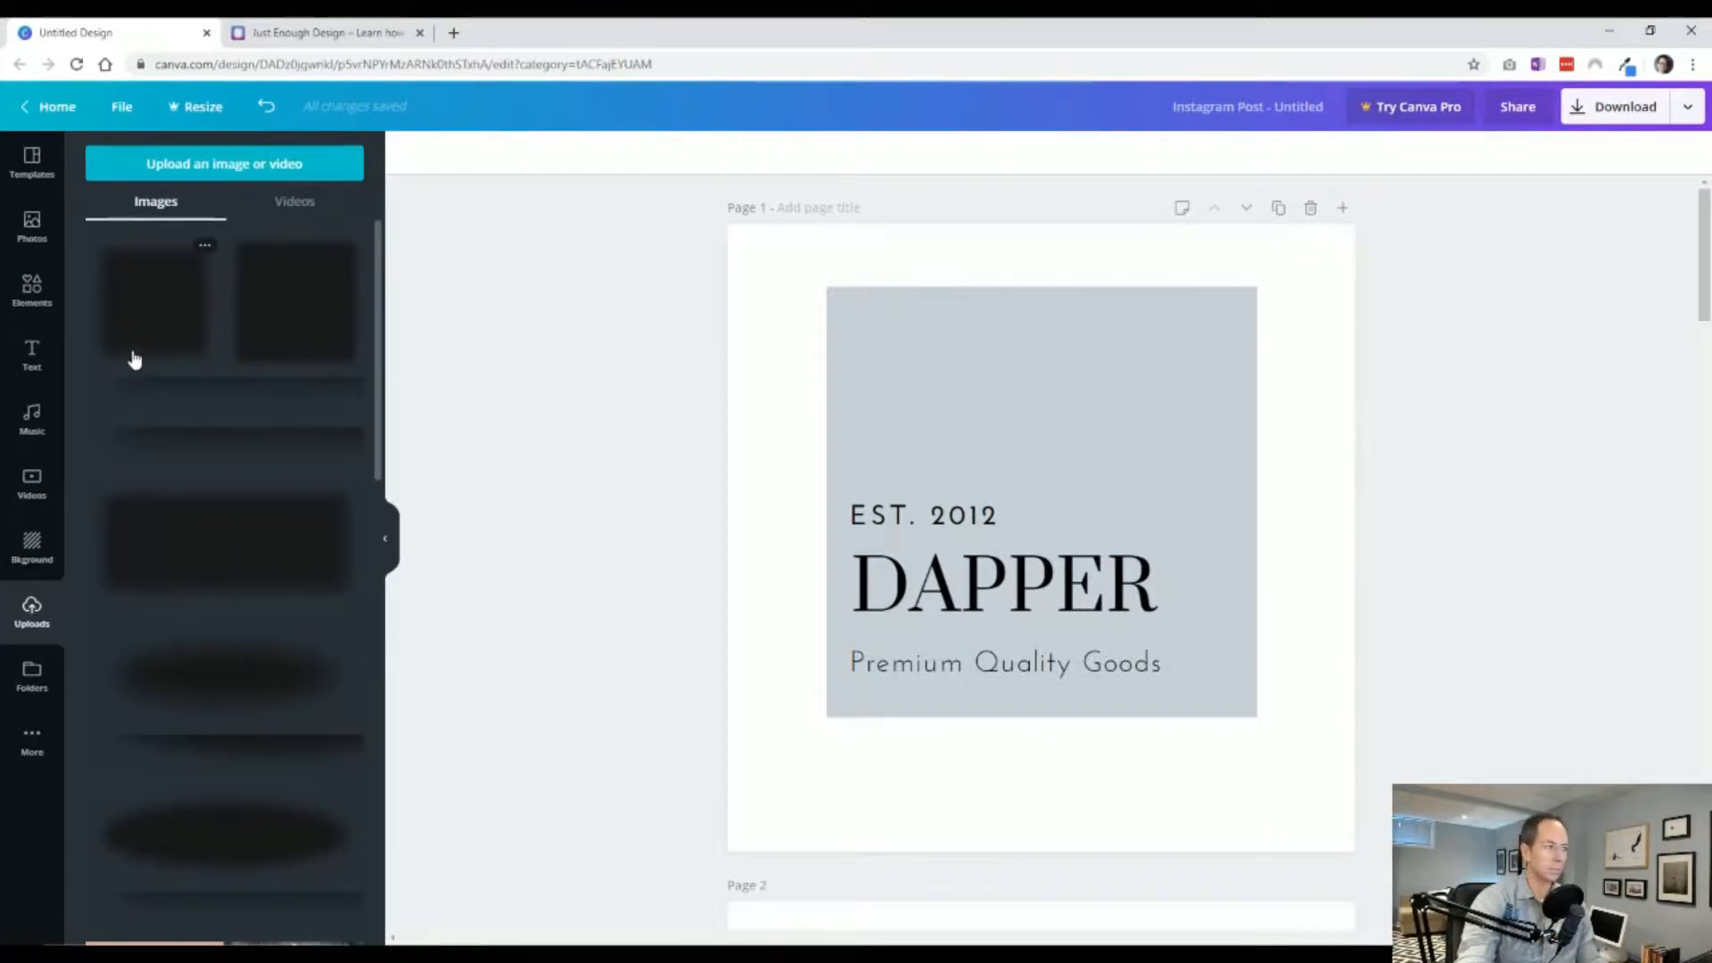
# Add the square blurred shadow image, enlarge it around the gray square, and send it to the back.
pyautogui.click(164, 332)
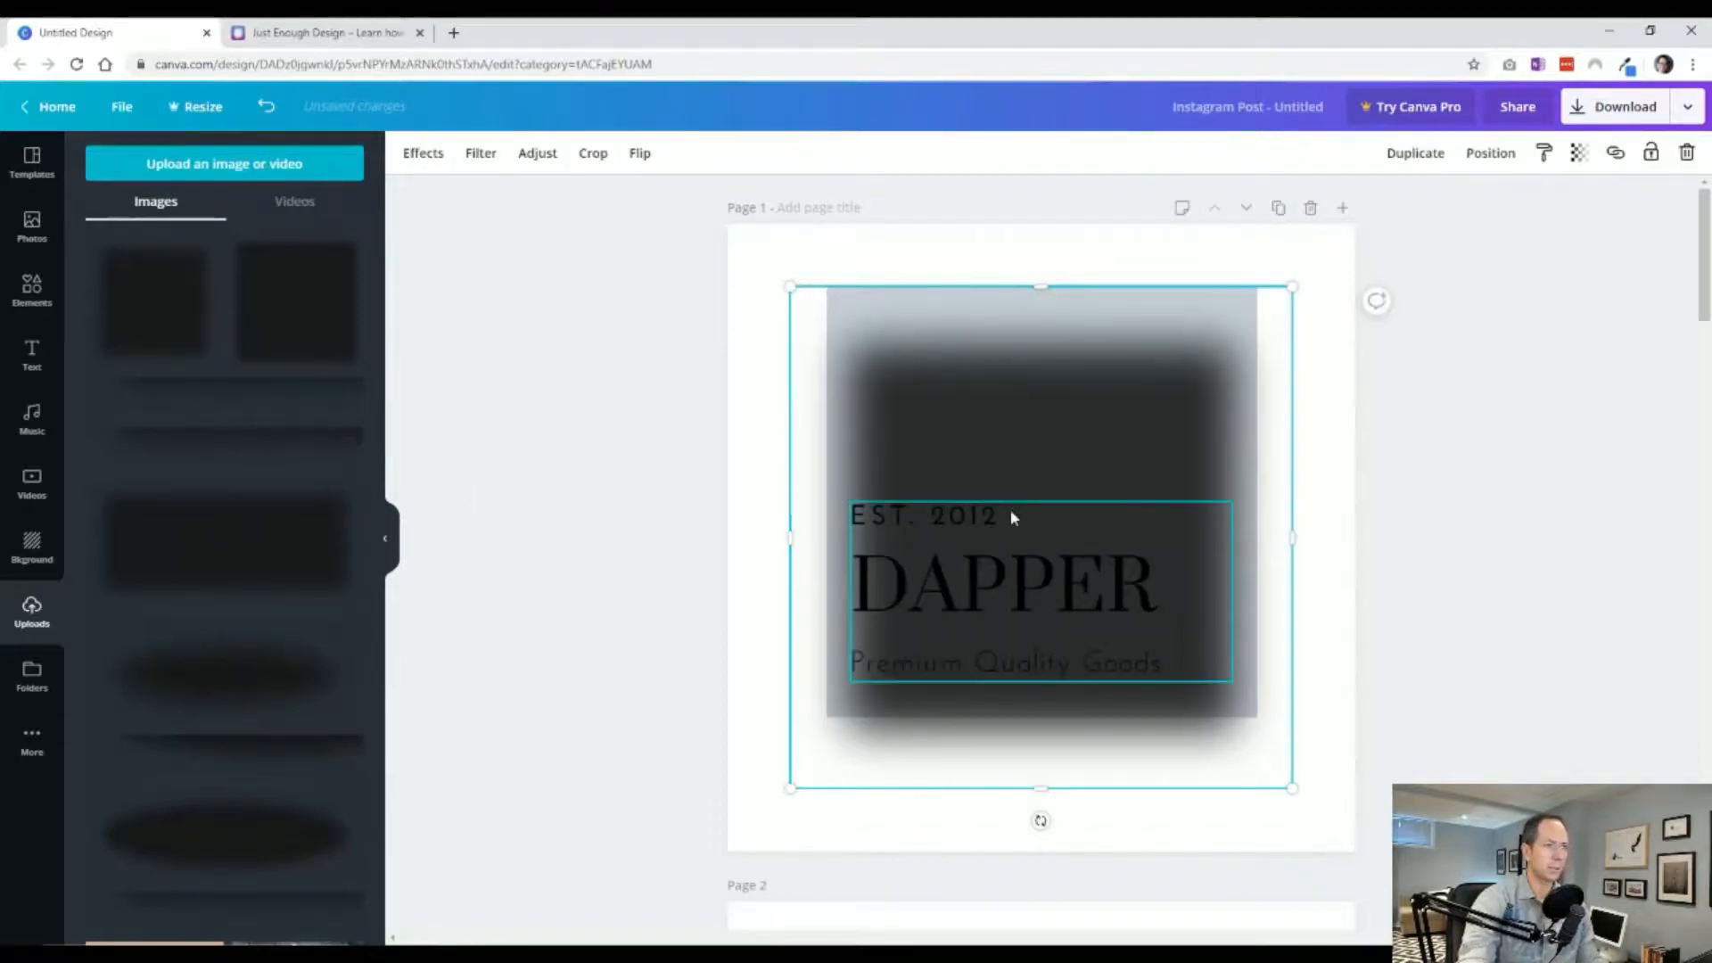
pyautogui.moveTo(933, 485)
pyautogui.mouseDown()
pyautogui.moveTo(945, 439)
pyautogui.moveTo(944, 478)
pyautogui.mouseUp()
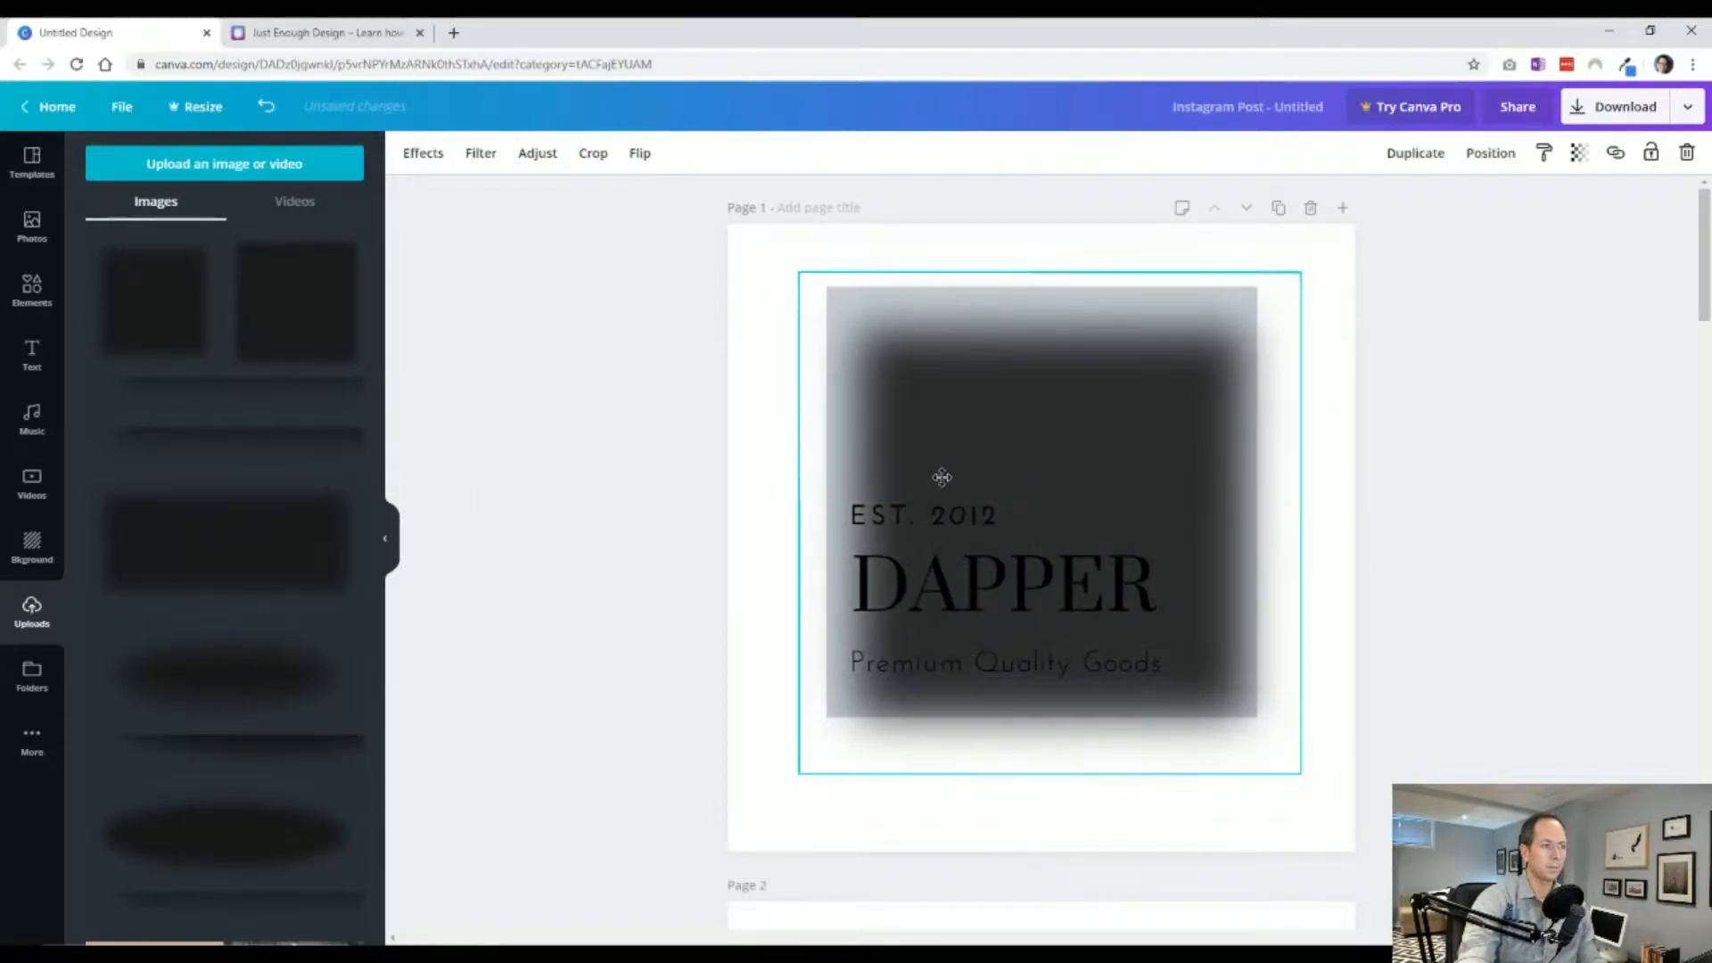
pyautogui.moveTo(806, 274); pyautogui.dragTo(760, 237)
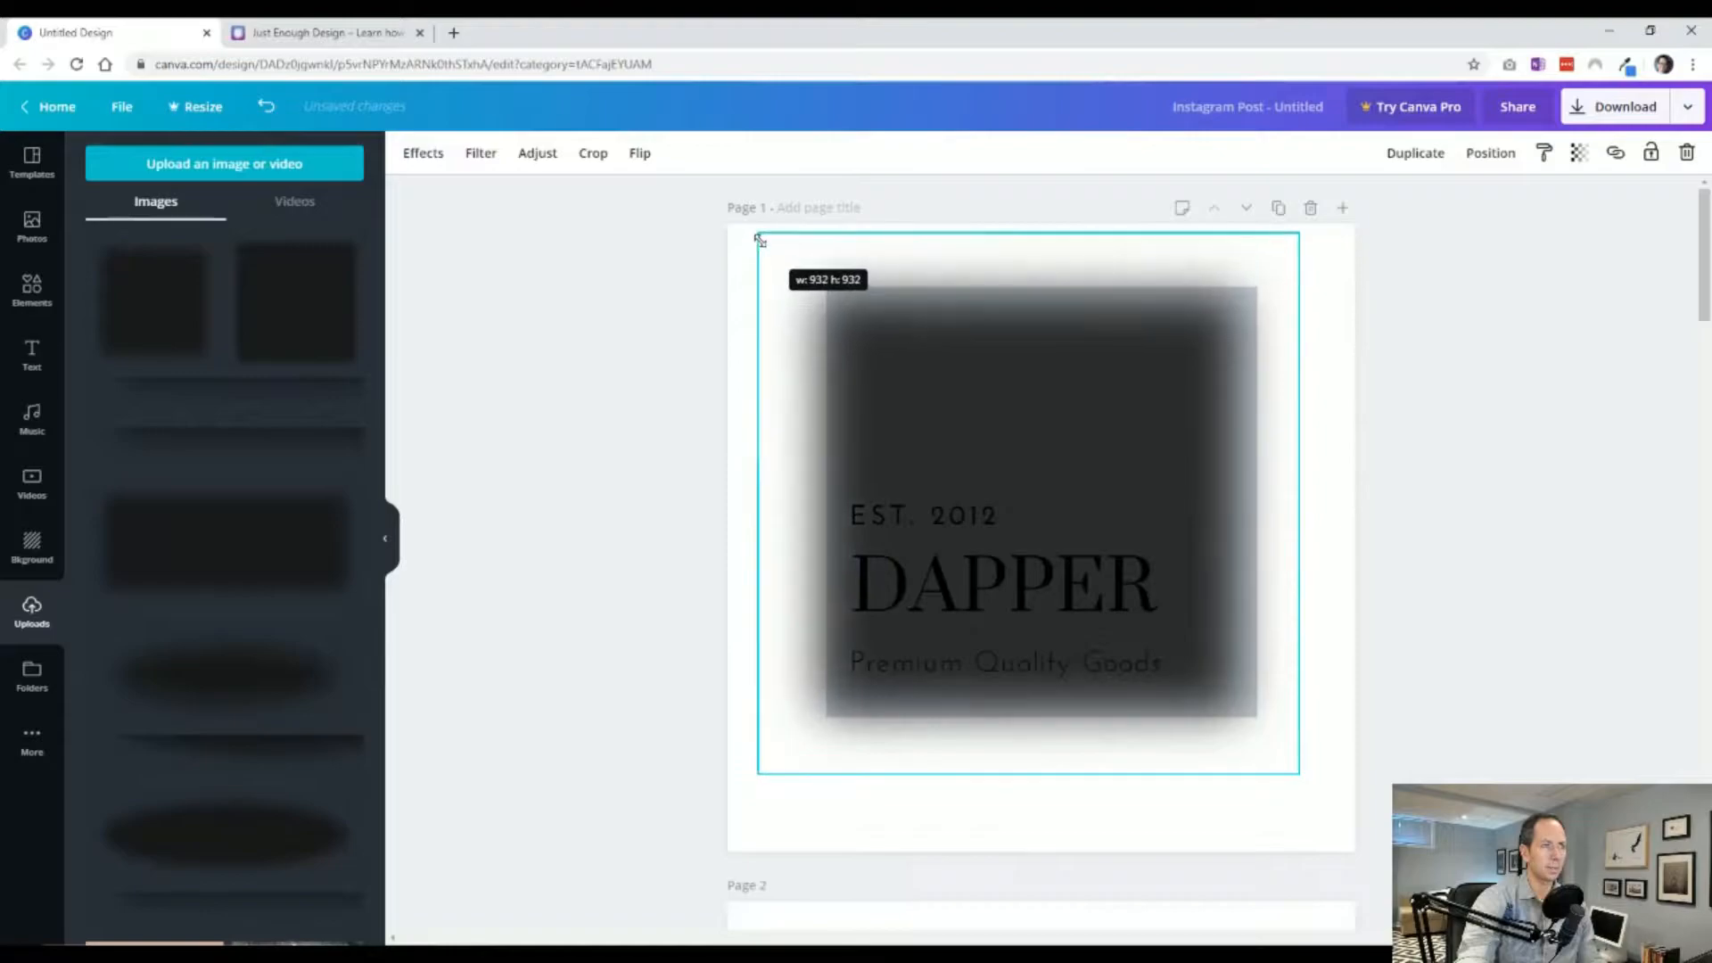
pyautogui.moveTo(1022, 419); pyautogui.dragTo(1024, 421)
pyautogui.rightClick(1025, 420)
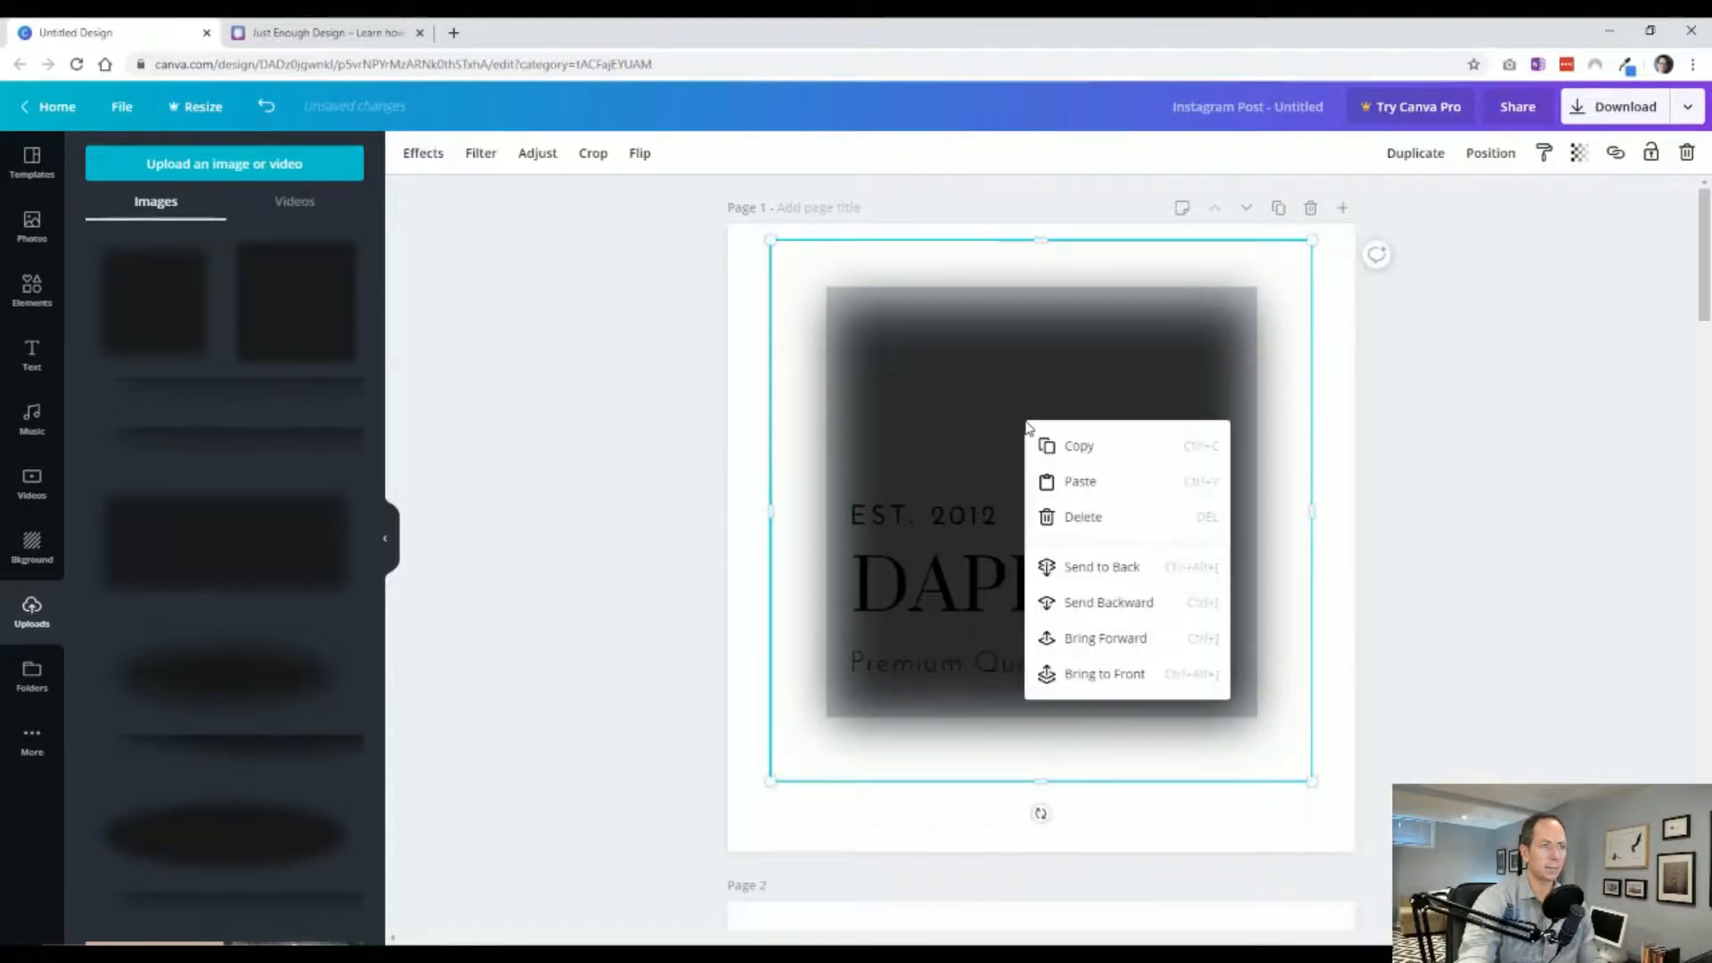
pyautogui.click(1110, 577)
pyautogui.click(544, 793)
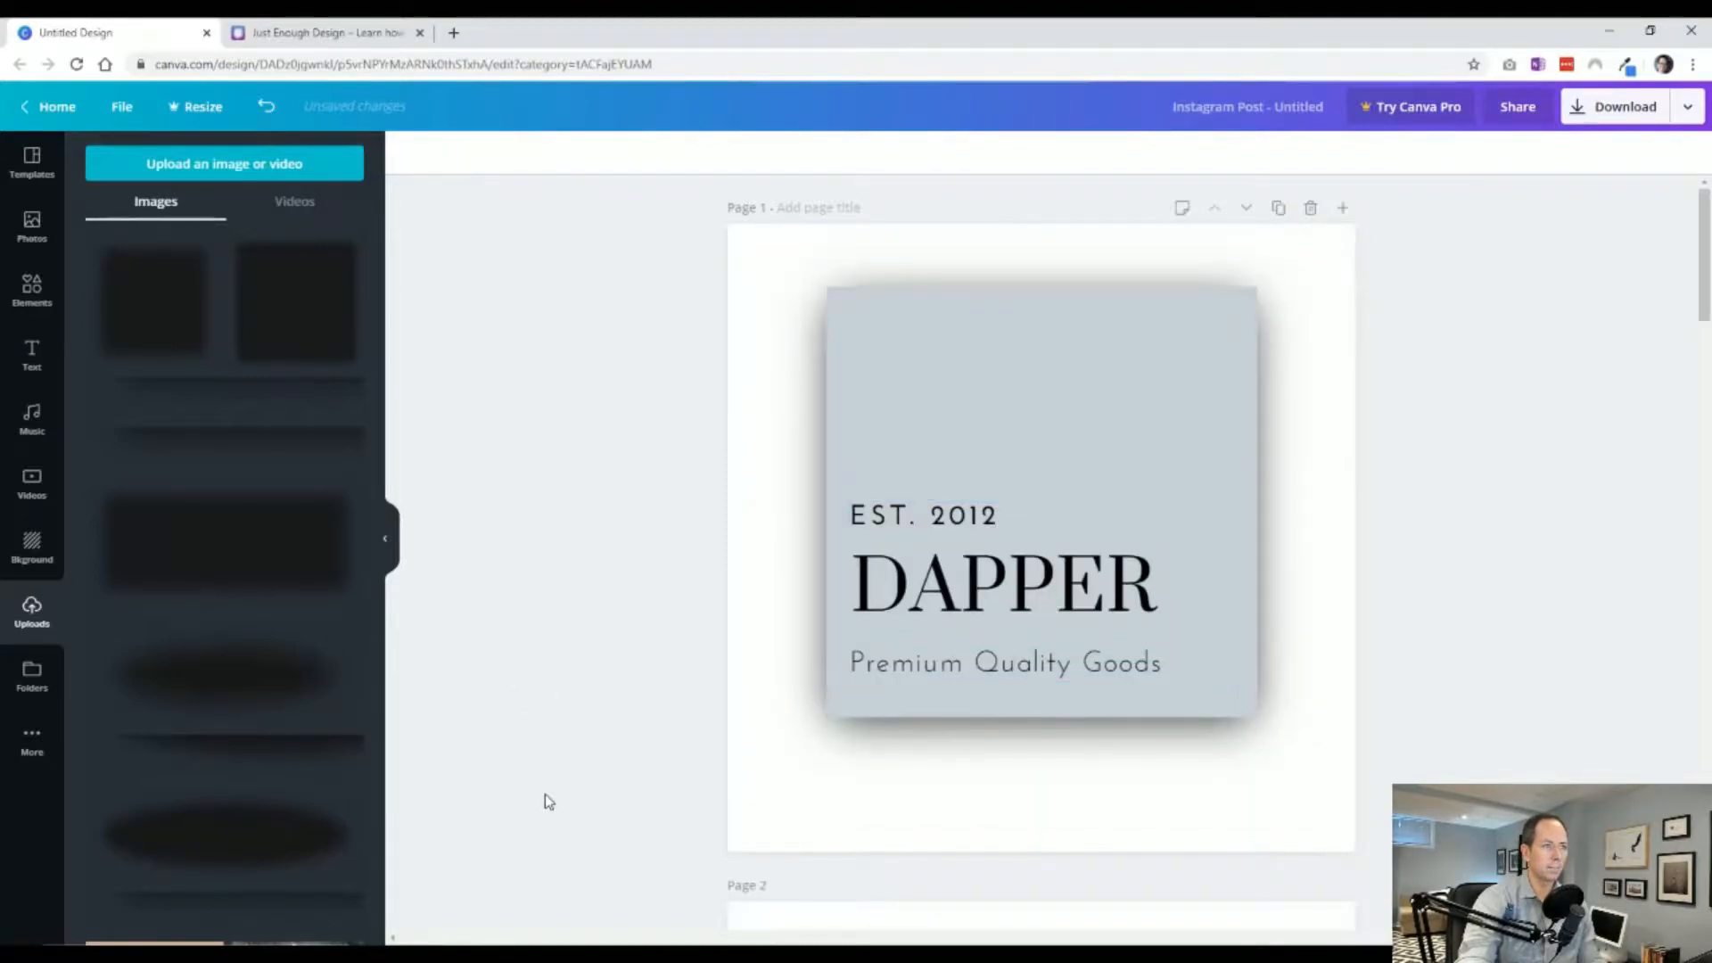
# Delete the square shadow image from the page.
pyautogui.click(975, 754)
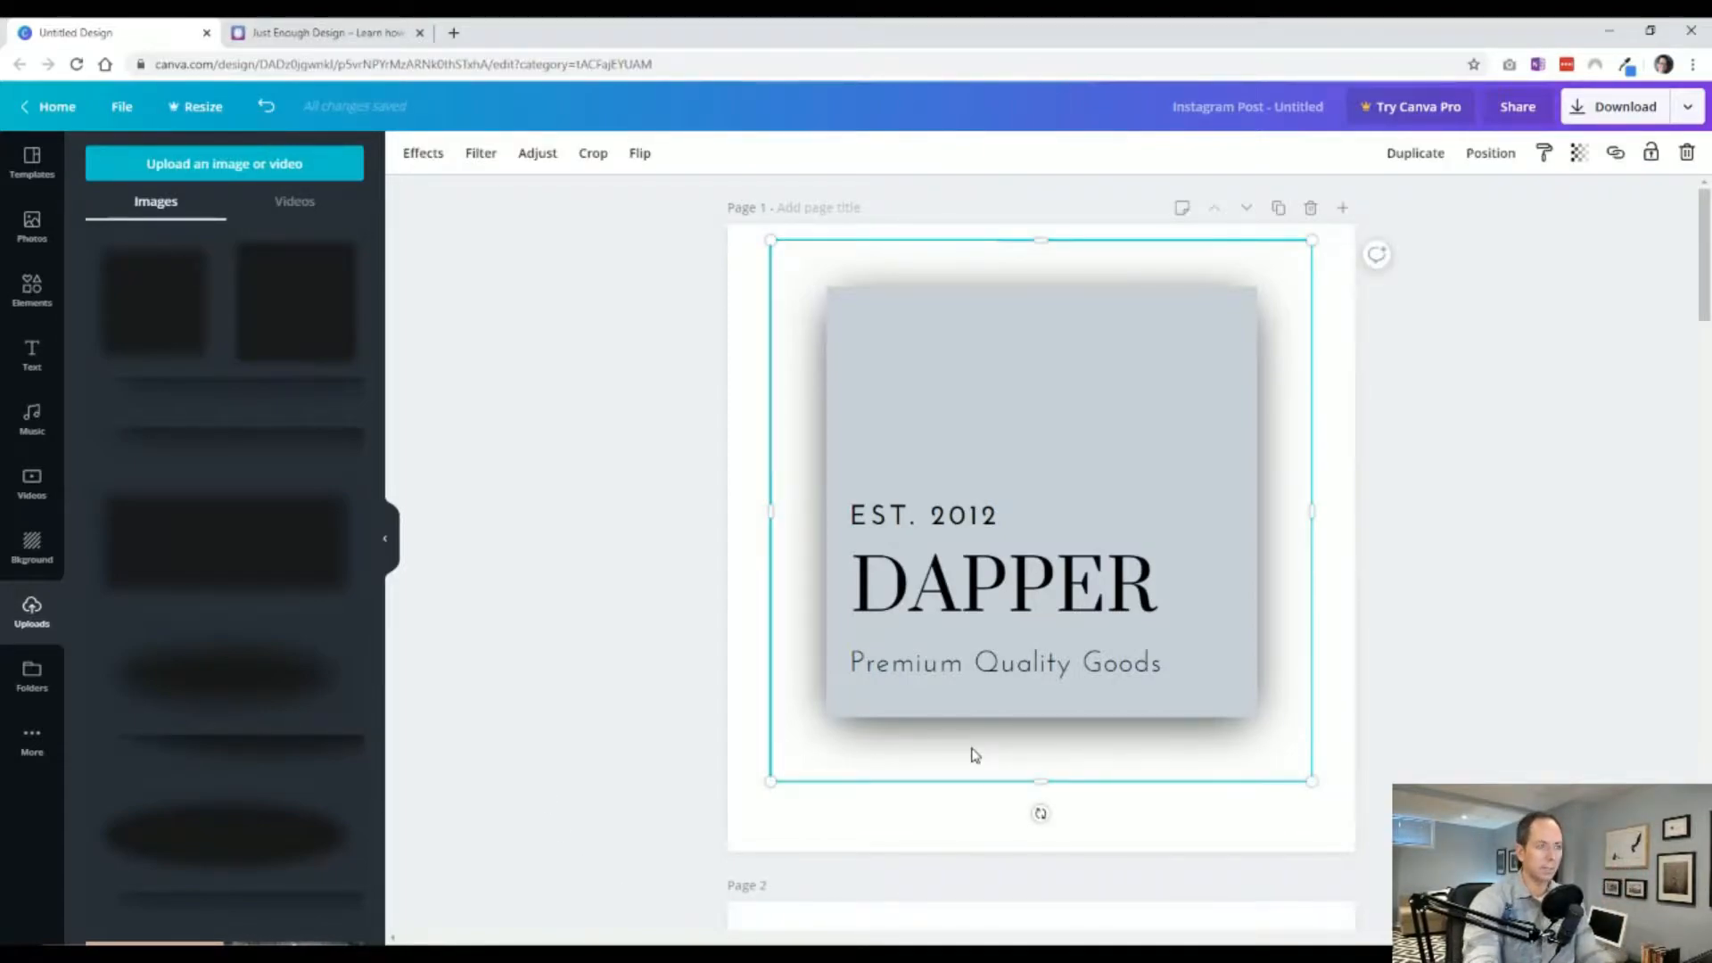
pyautogui.press('Delete')
# Add the thin line shadow image and place it along the gray square's bottom edge.
pyautogui.click(301, 396)
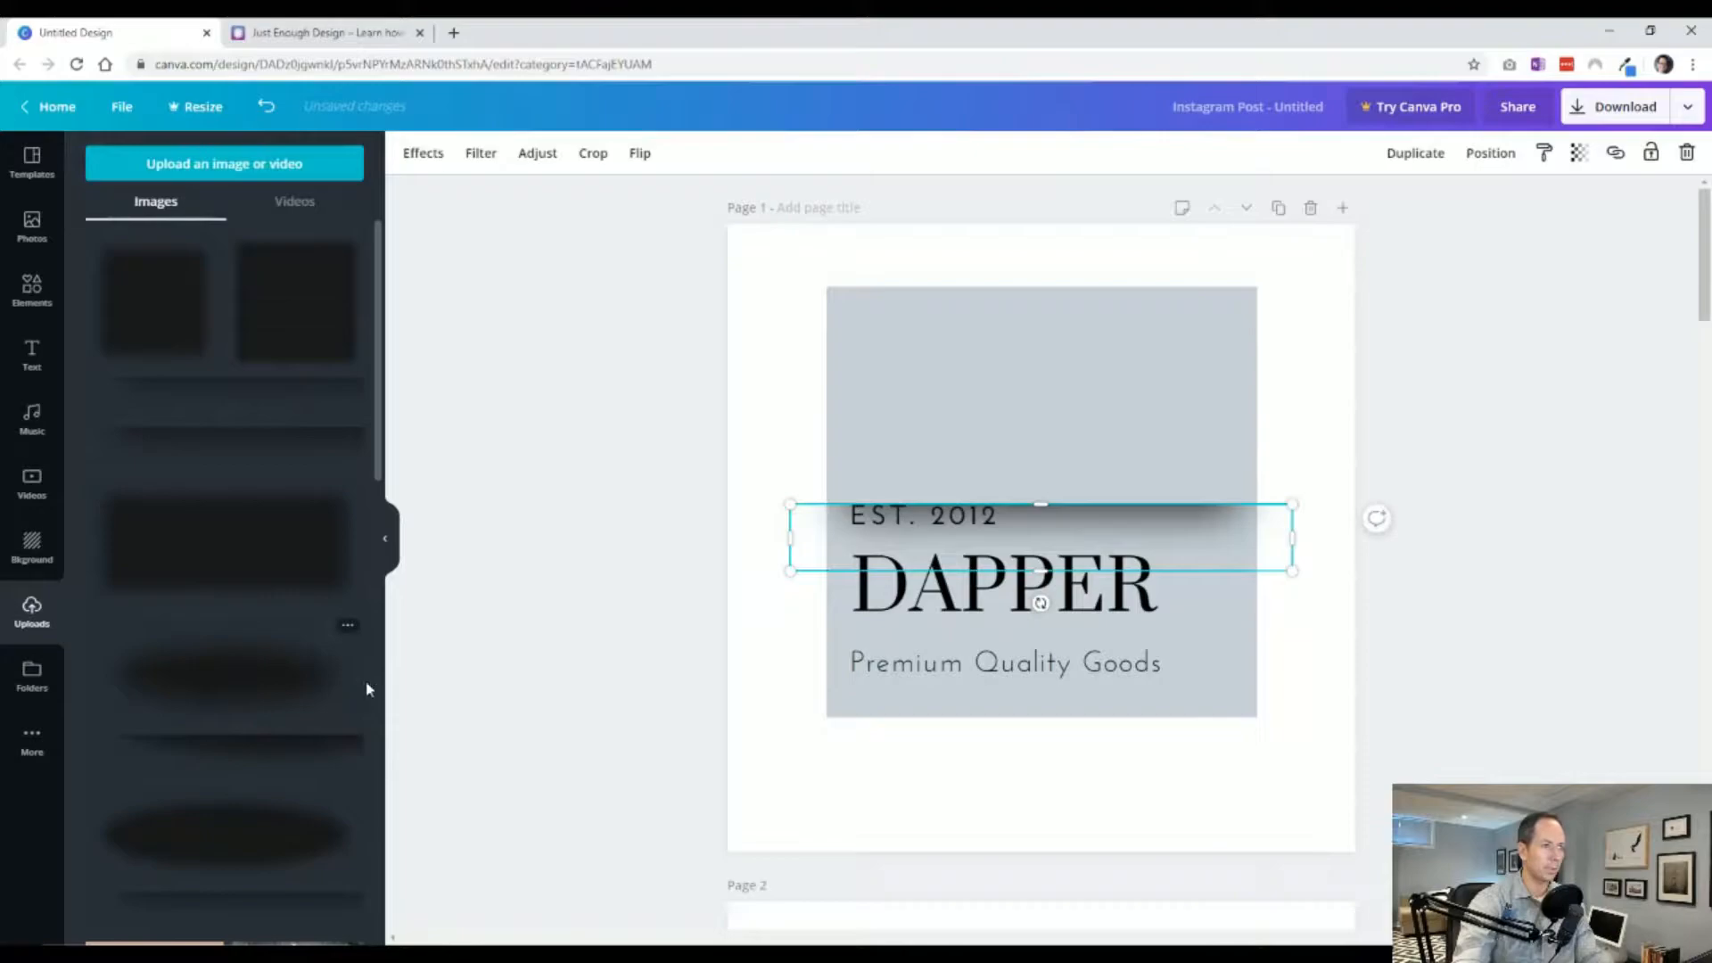
pyautogui.click(619, 614)
pyautogui.moveTo(988, 515); pyautogui.dragTo(951, 719)
pyautogui.moveTo(750, 780); pyautogui.dragTo(821, 755)
pyautogui.click(700, 773)
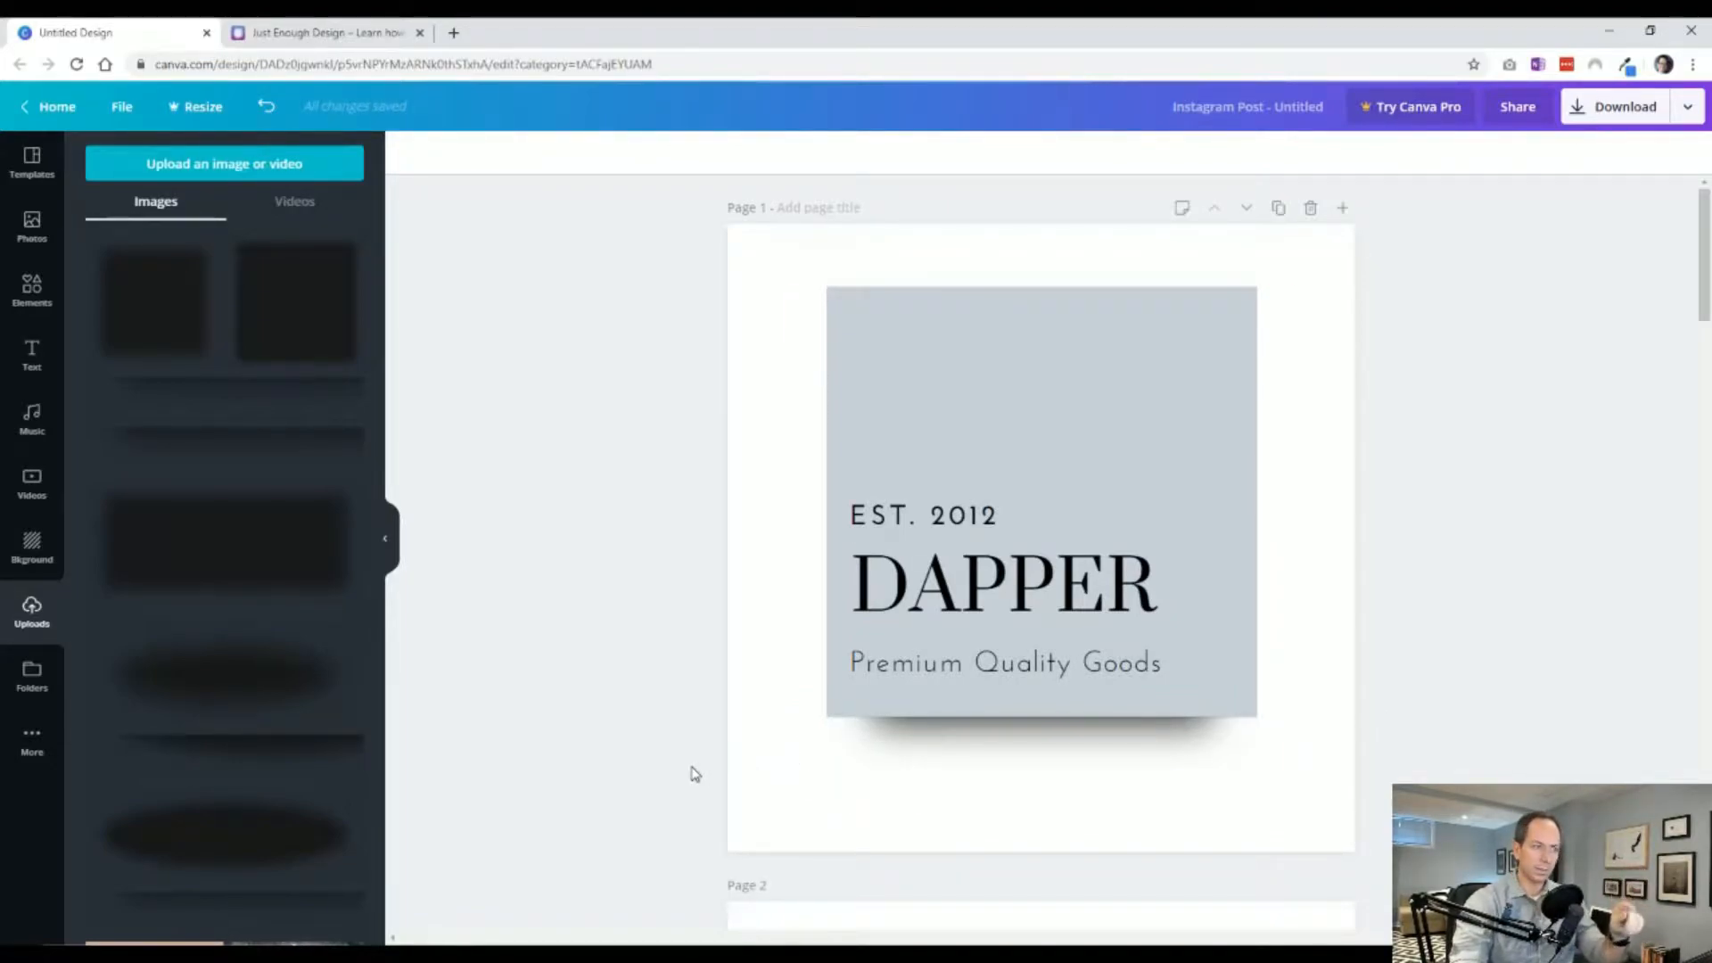
# Adjust the transparency of the line shadow under the gray square.
pyautogui.click(1054, 724)
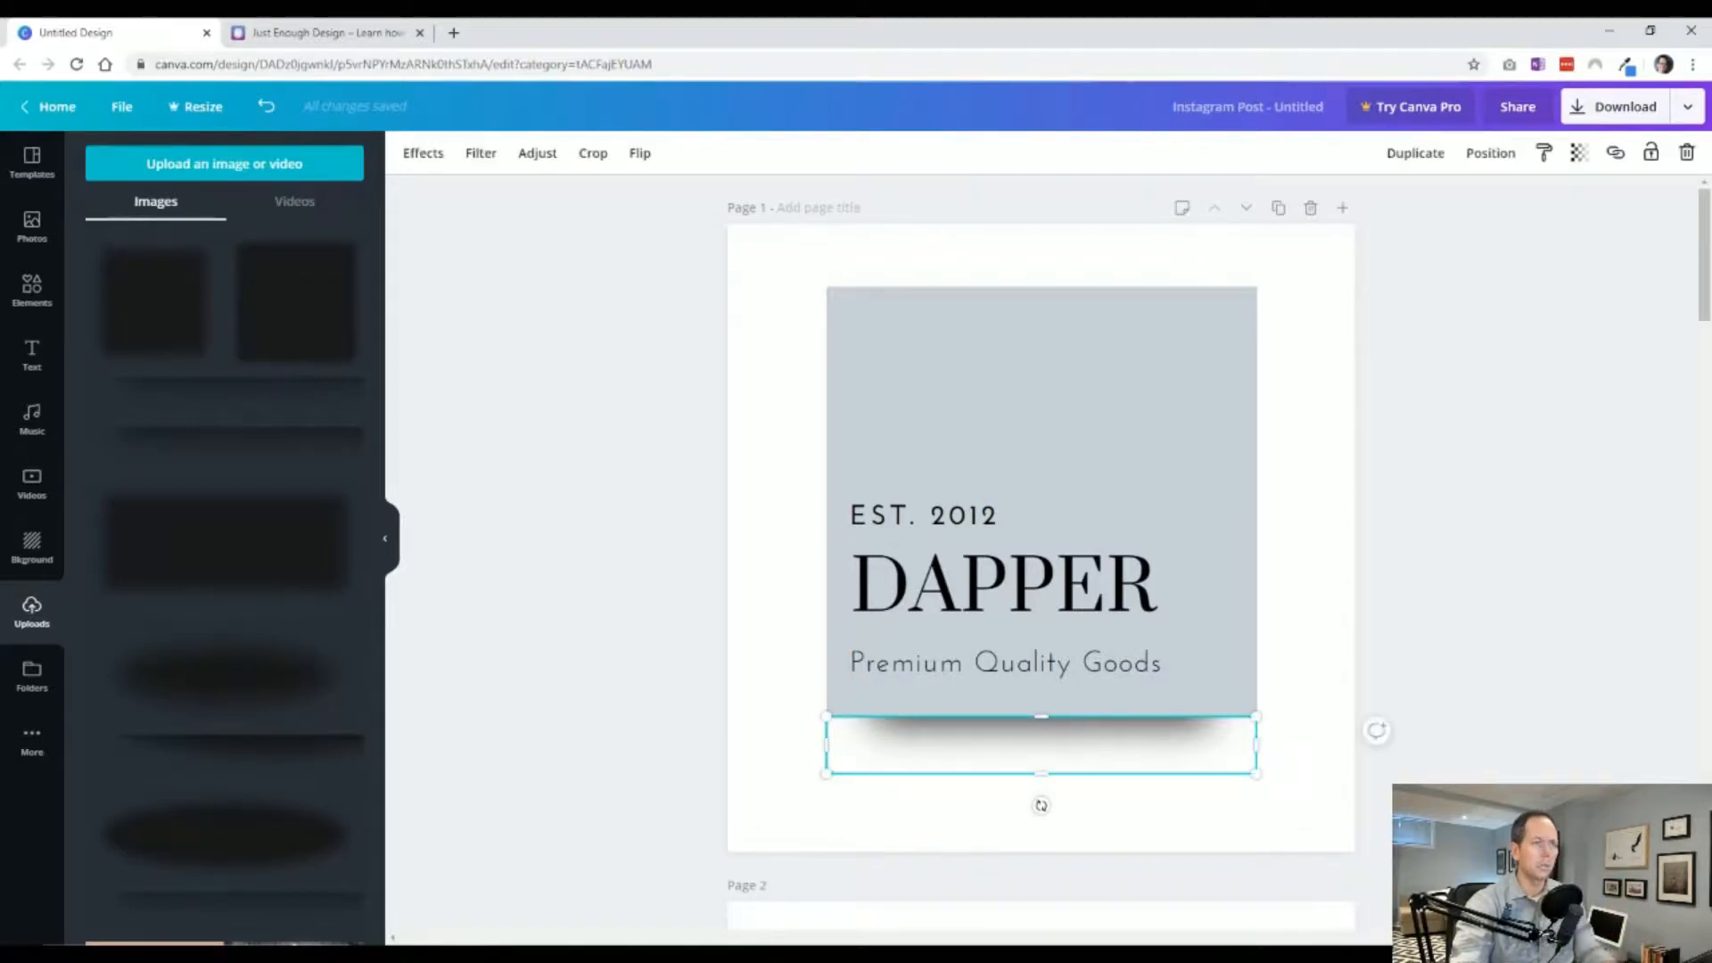
pyautogui.click(1579, 153)
pyautogui.moveTo(1543, 205); pyautogui.dragTo(1472, 203)
pyautogui.click(1299, 493)
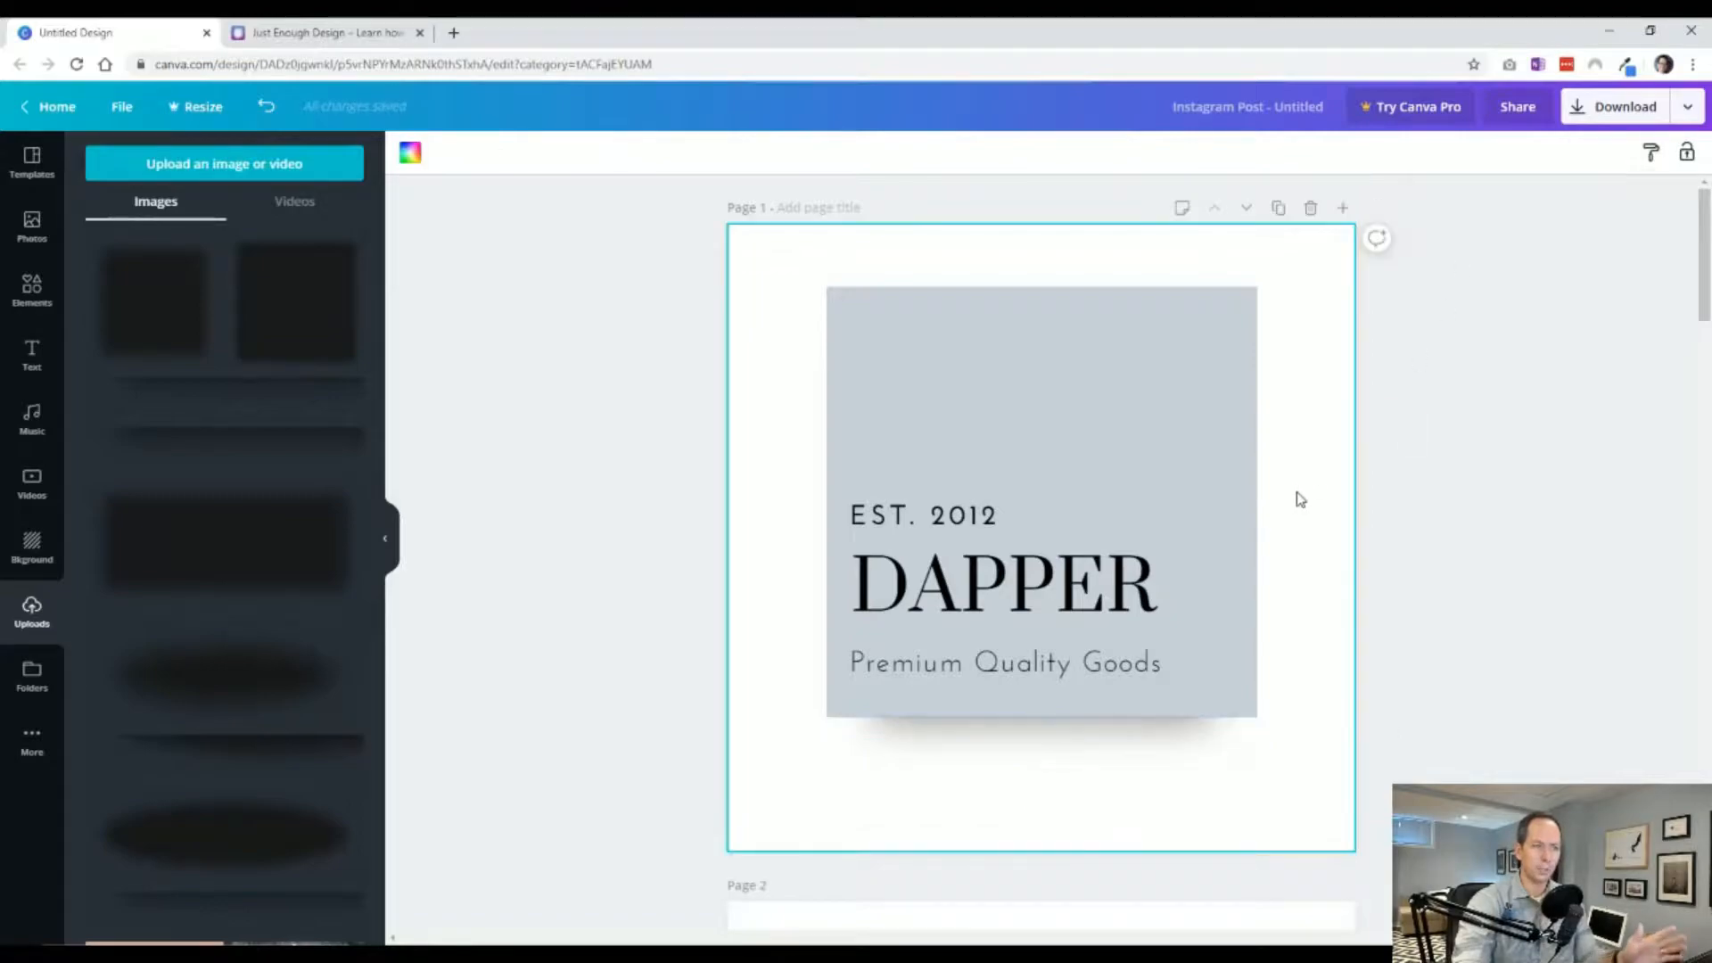
# Reposition the line shadow slightly upward and delete it.
pyautogui.click(1154, 724)
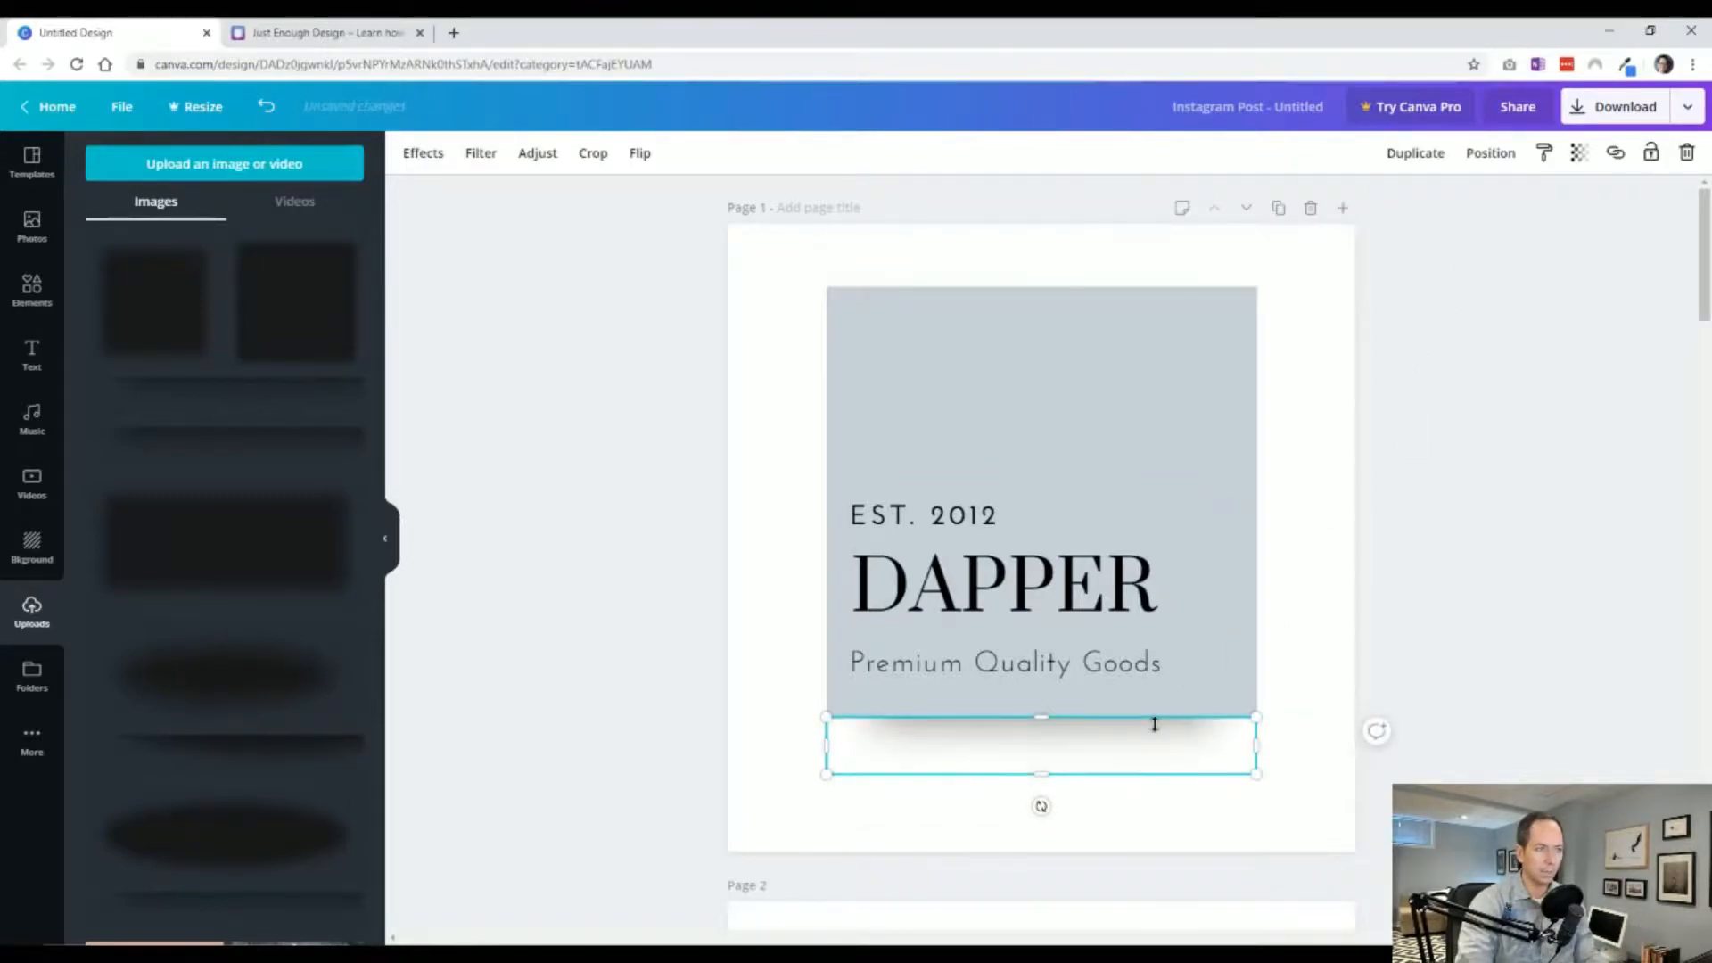
pyautogui.click(1322, 668)
pyautogui.click(1179, 747)
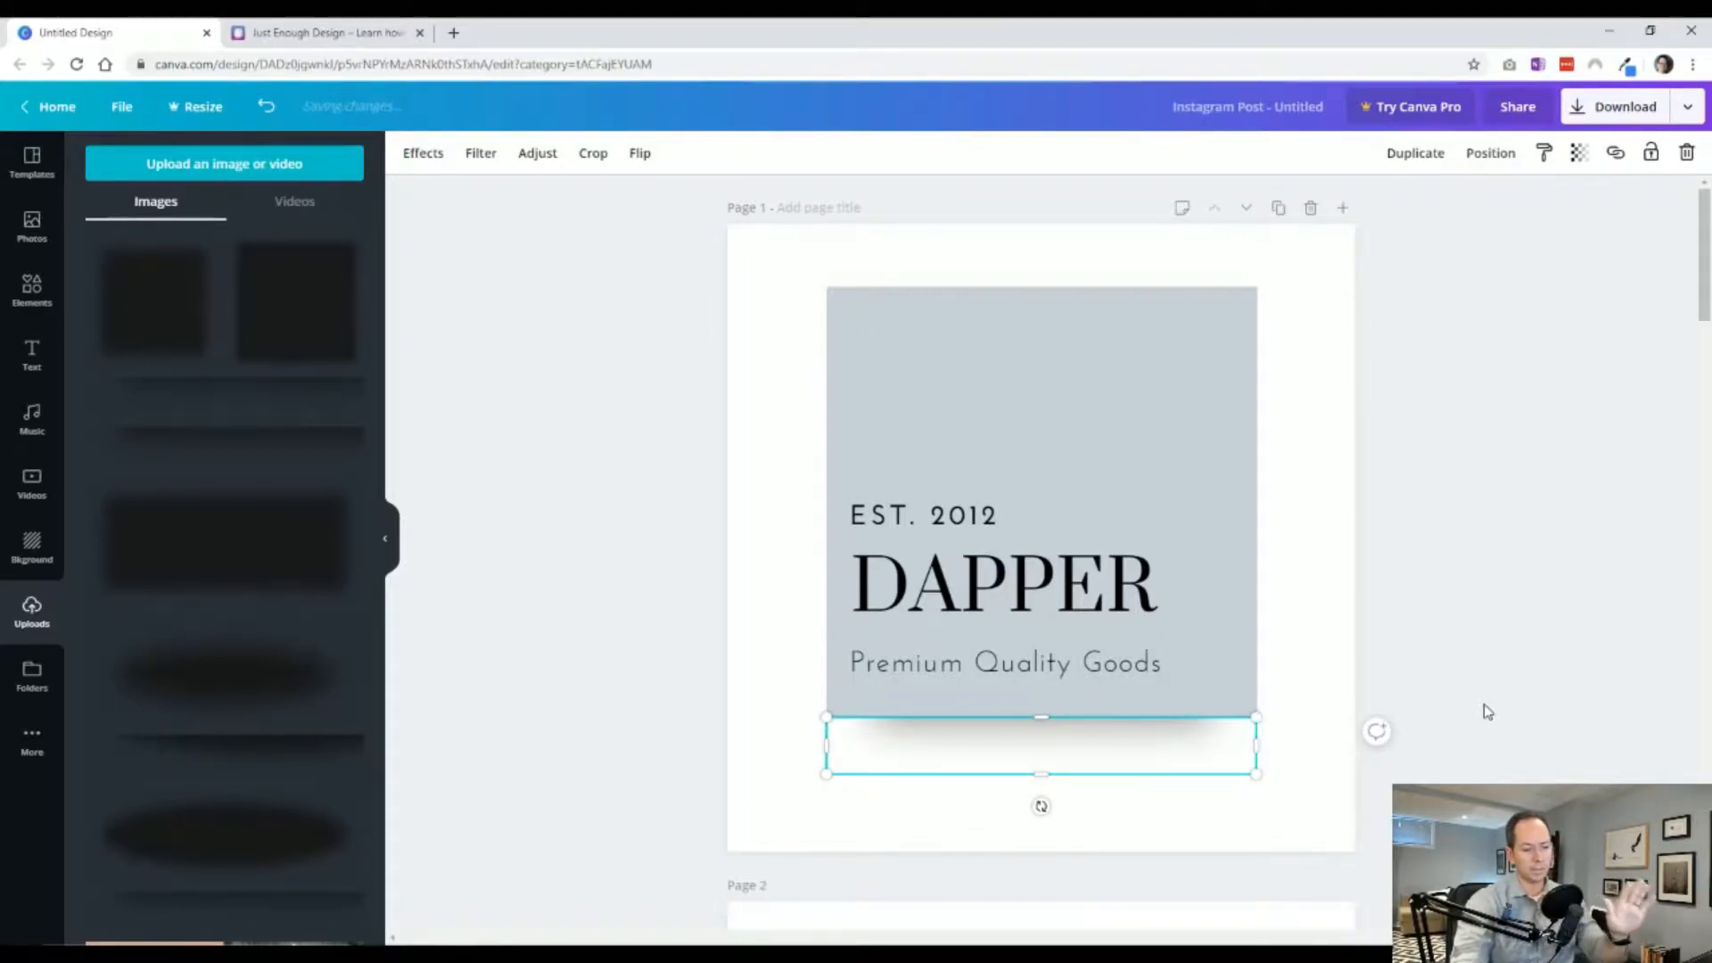
pyautogui.moveTo(1192, 746); pyautogui.dragTo(1161, 737)
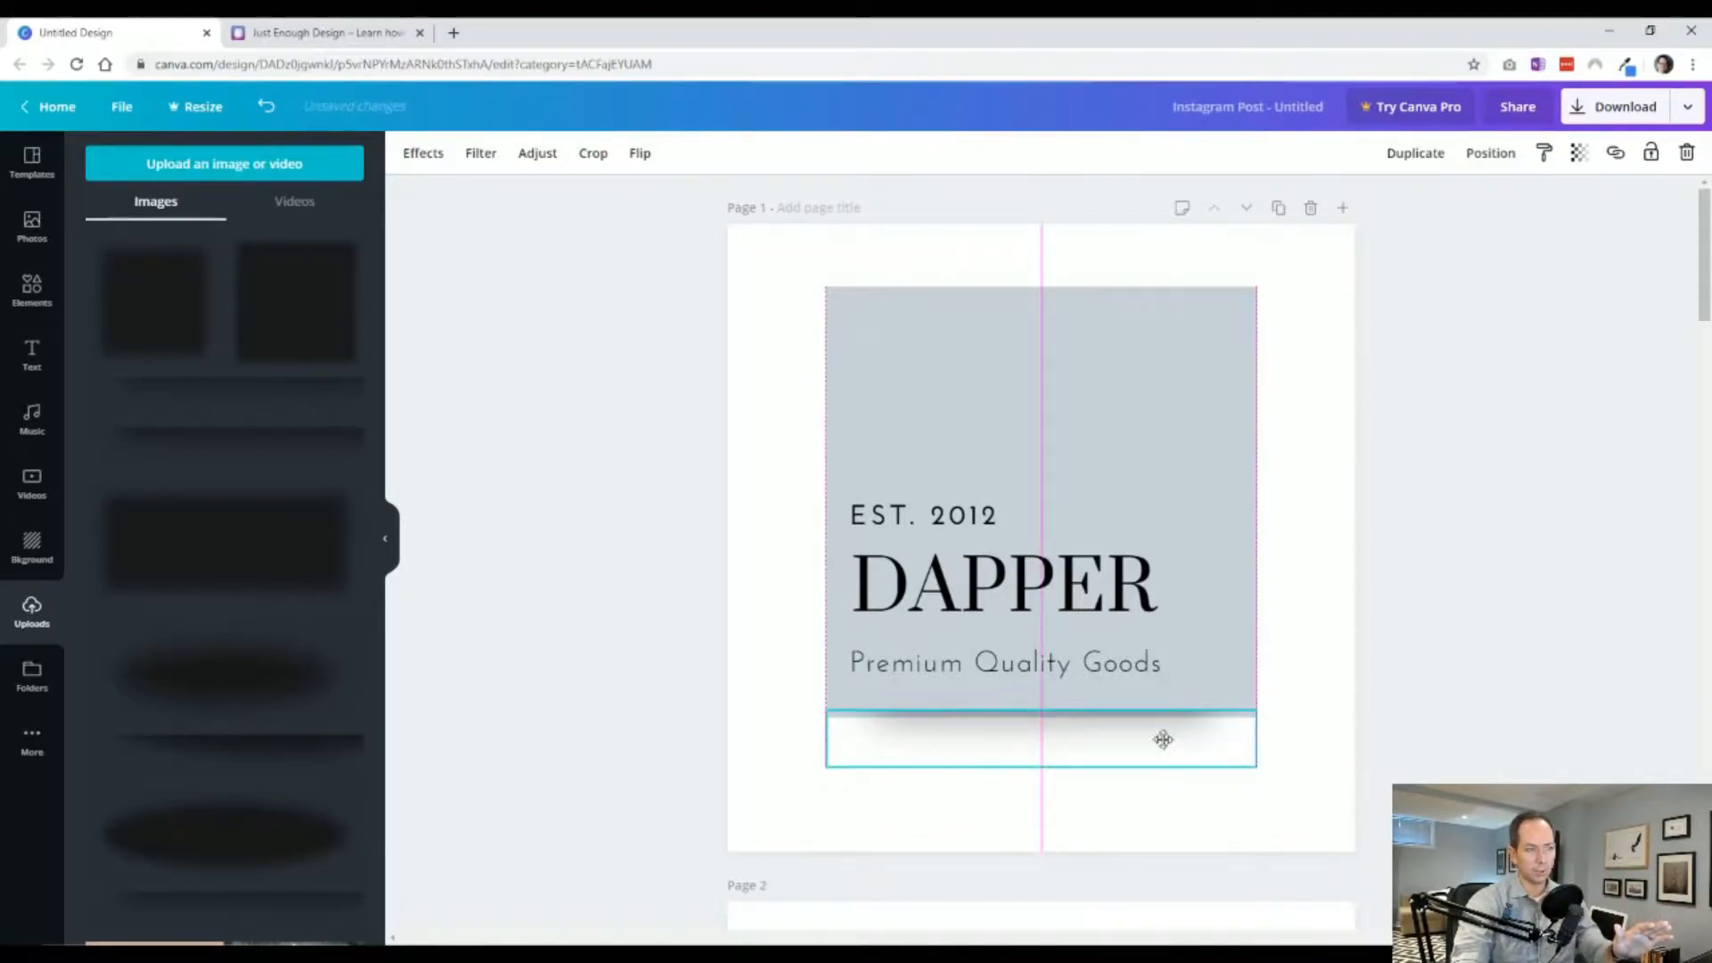
pyautogui.click(1480, 685)
pyautogui.click(1171, 756)
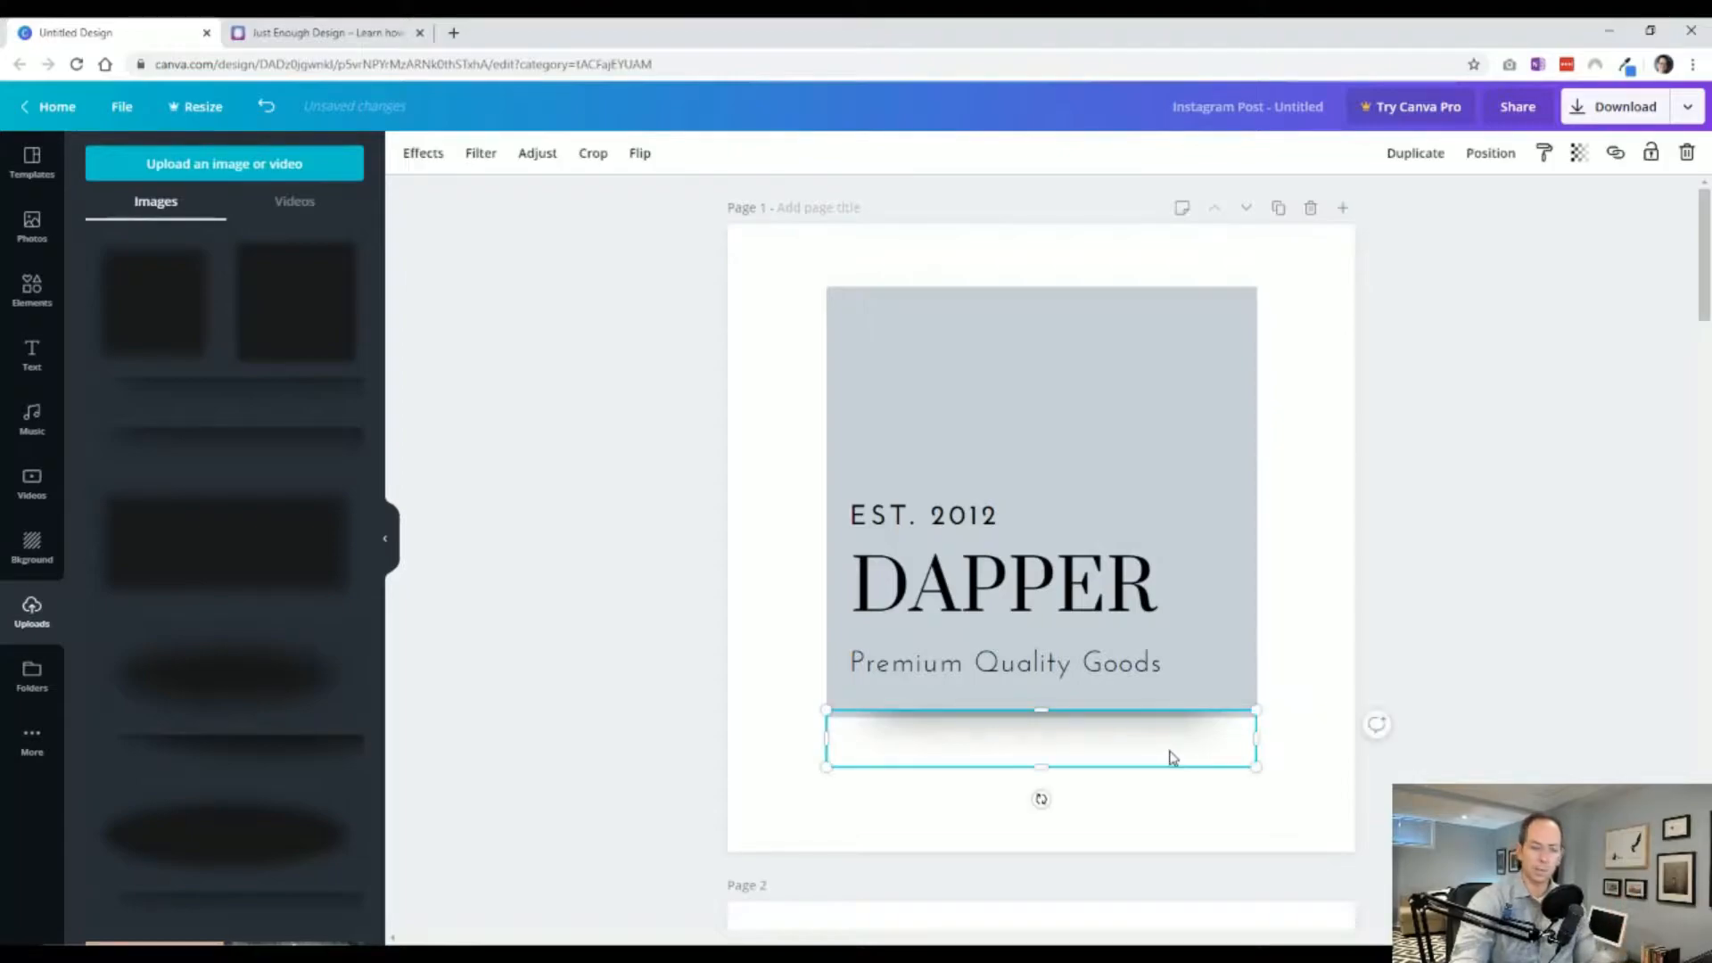
pyautogui.press('Delete')
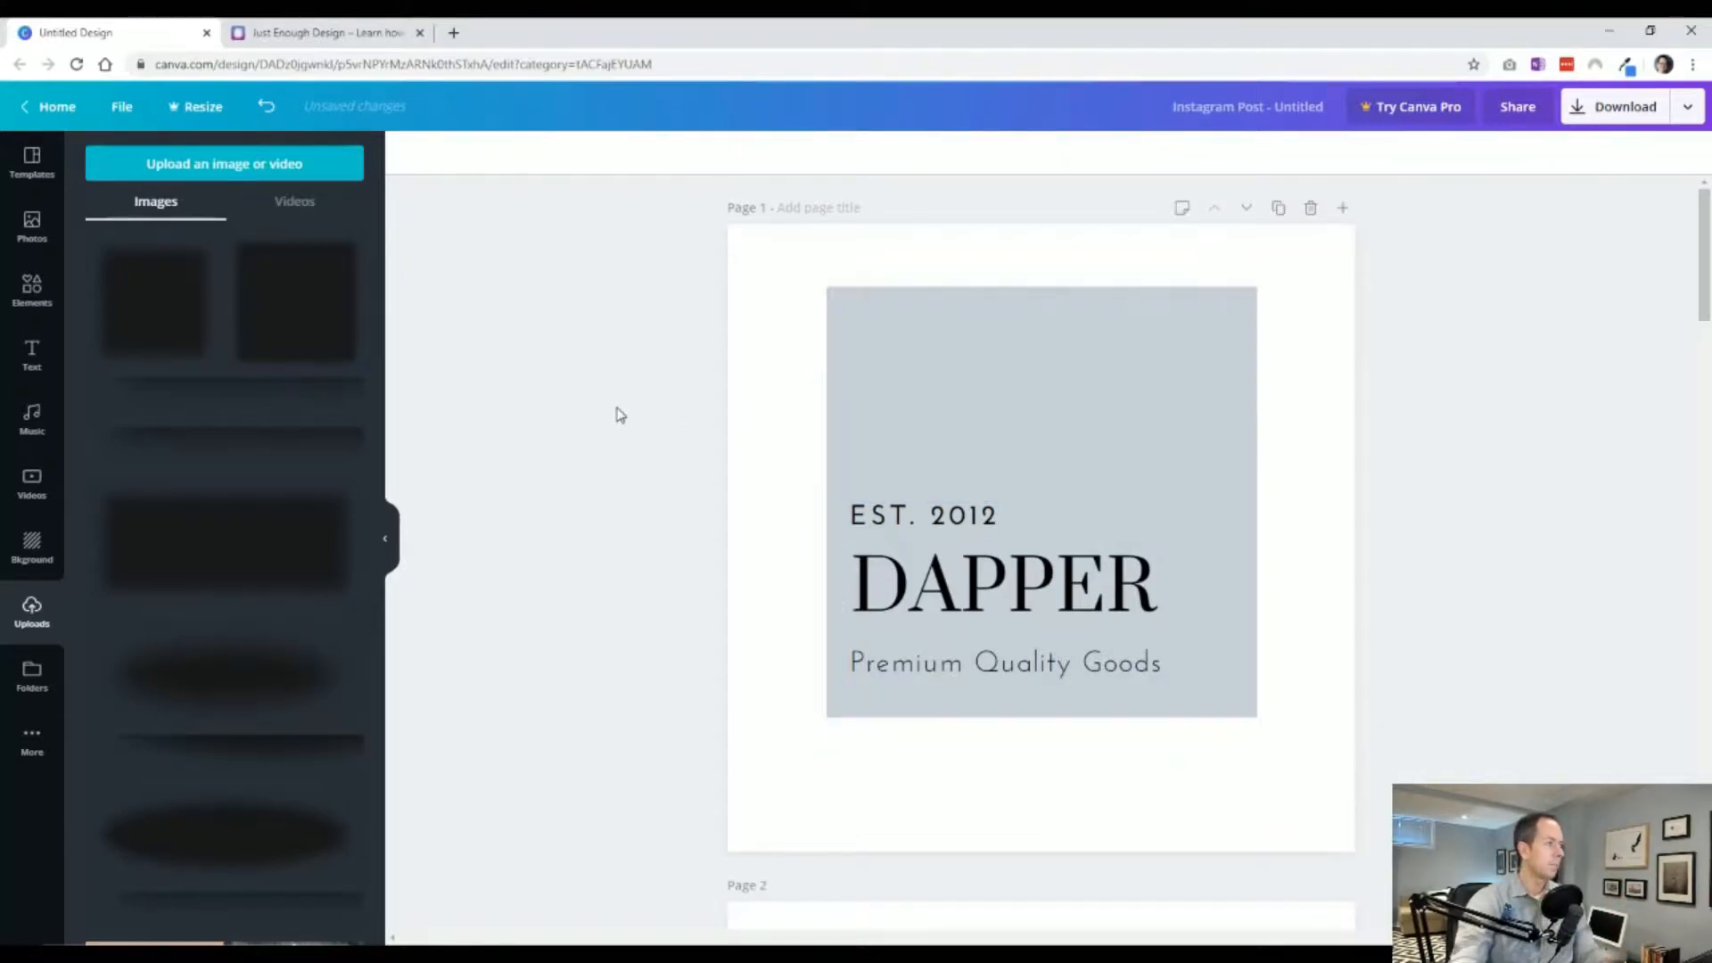
# Add the oval shadow image, move it below the gray square, and send it to the back.
pyautogui.click(229, 675)
pyautogui.moveTo(792, 435); pyautogui.dragTo(831, 455)
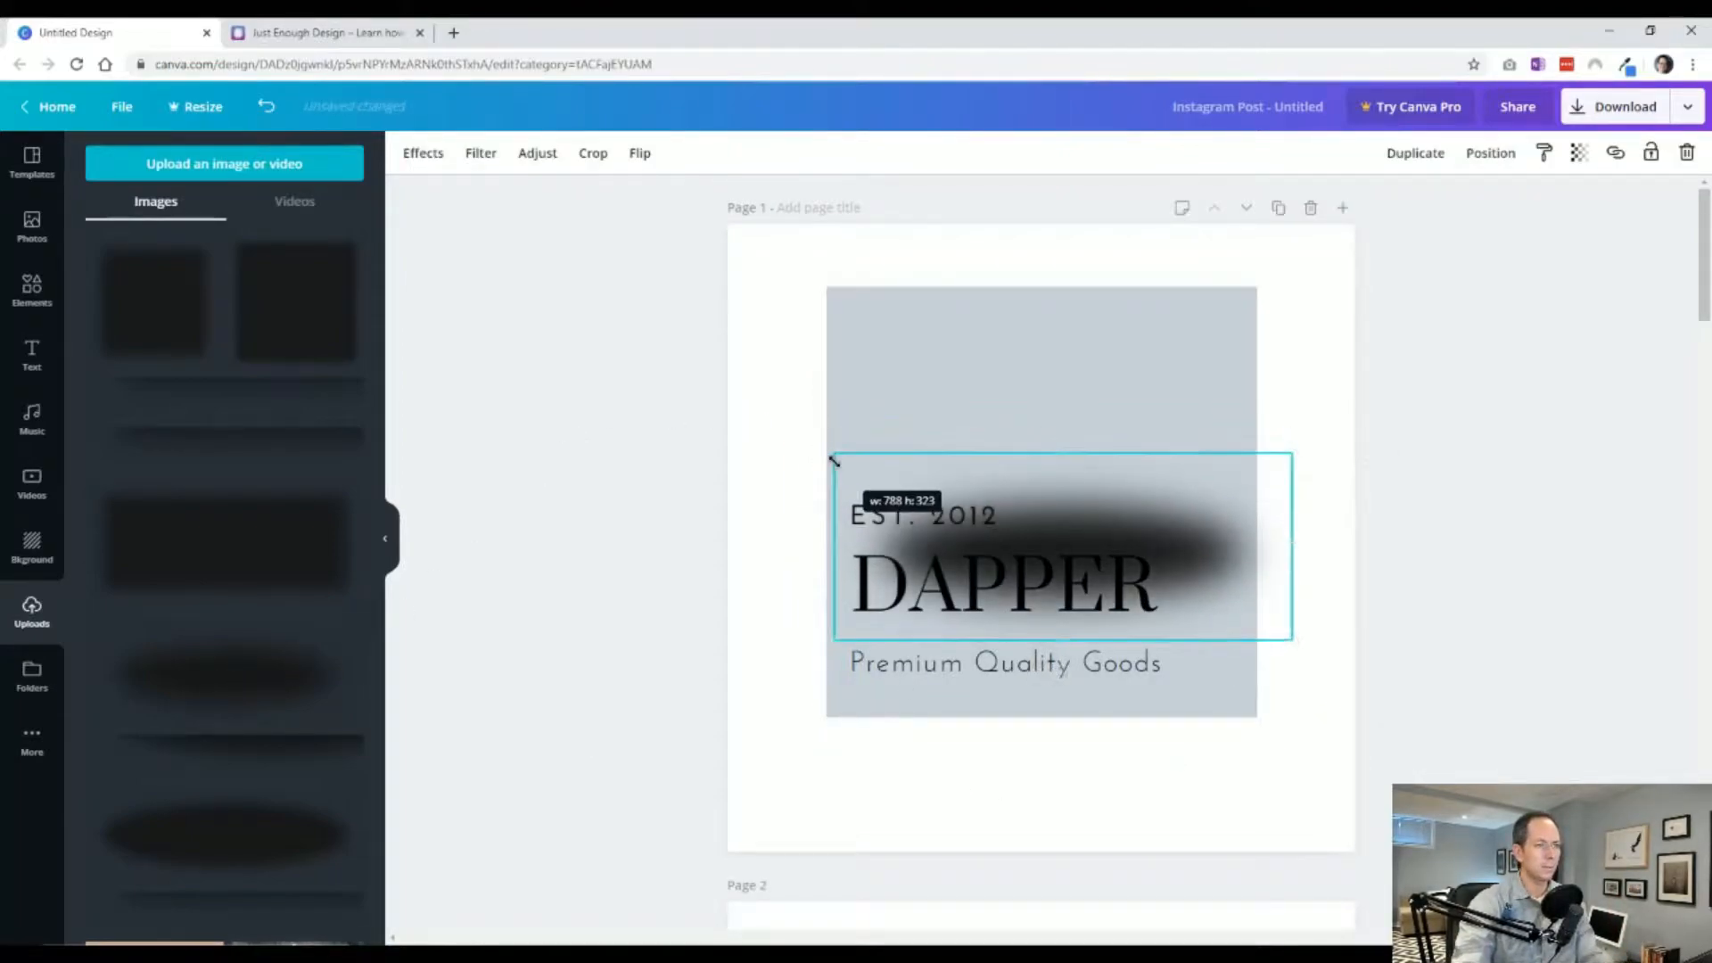
pyautogui.click(1050, 528)
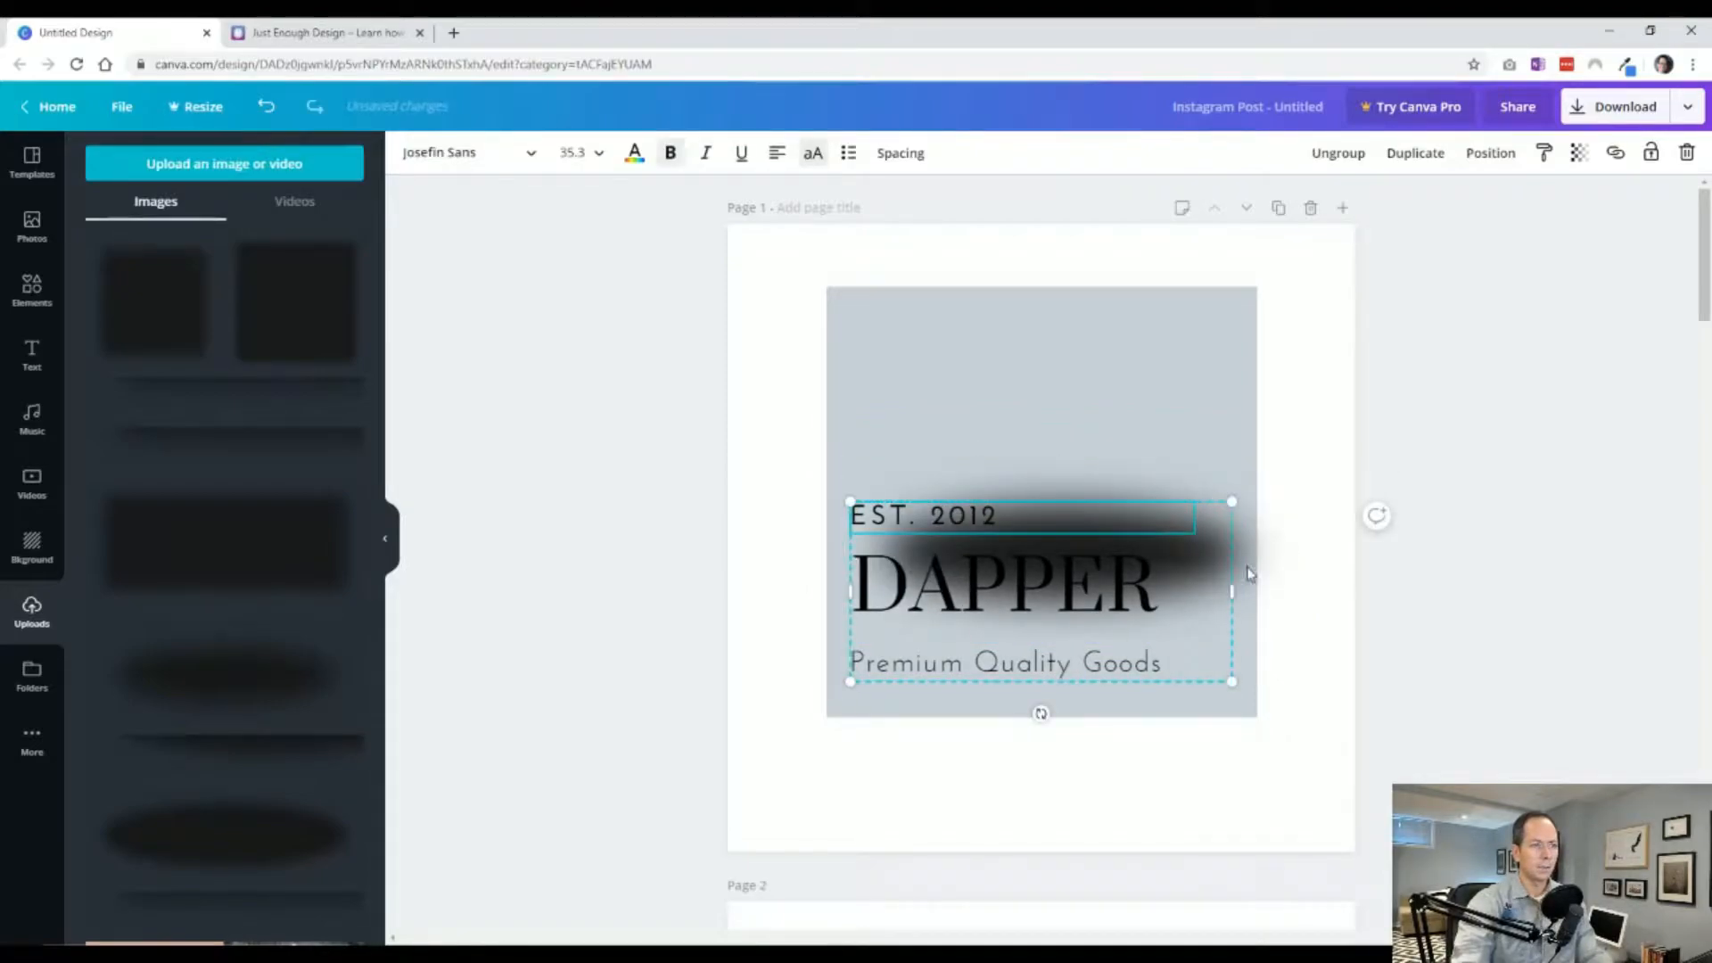
pyautogui.moveTo(1257, 561); pyautogui.dragTo(1227, 737)
pyautogui.rightClick(1148, 772)
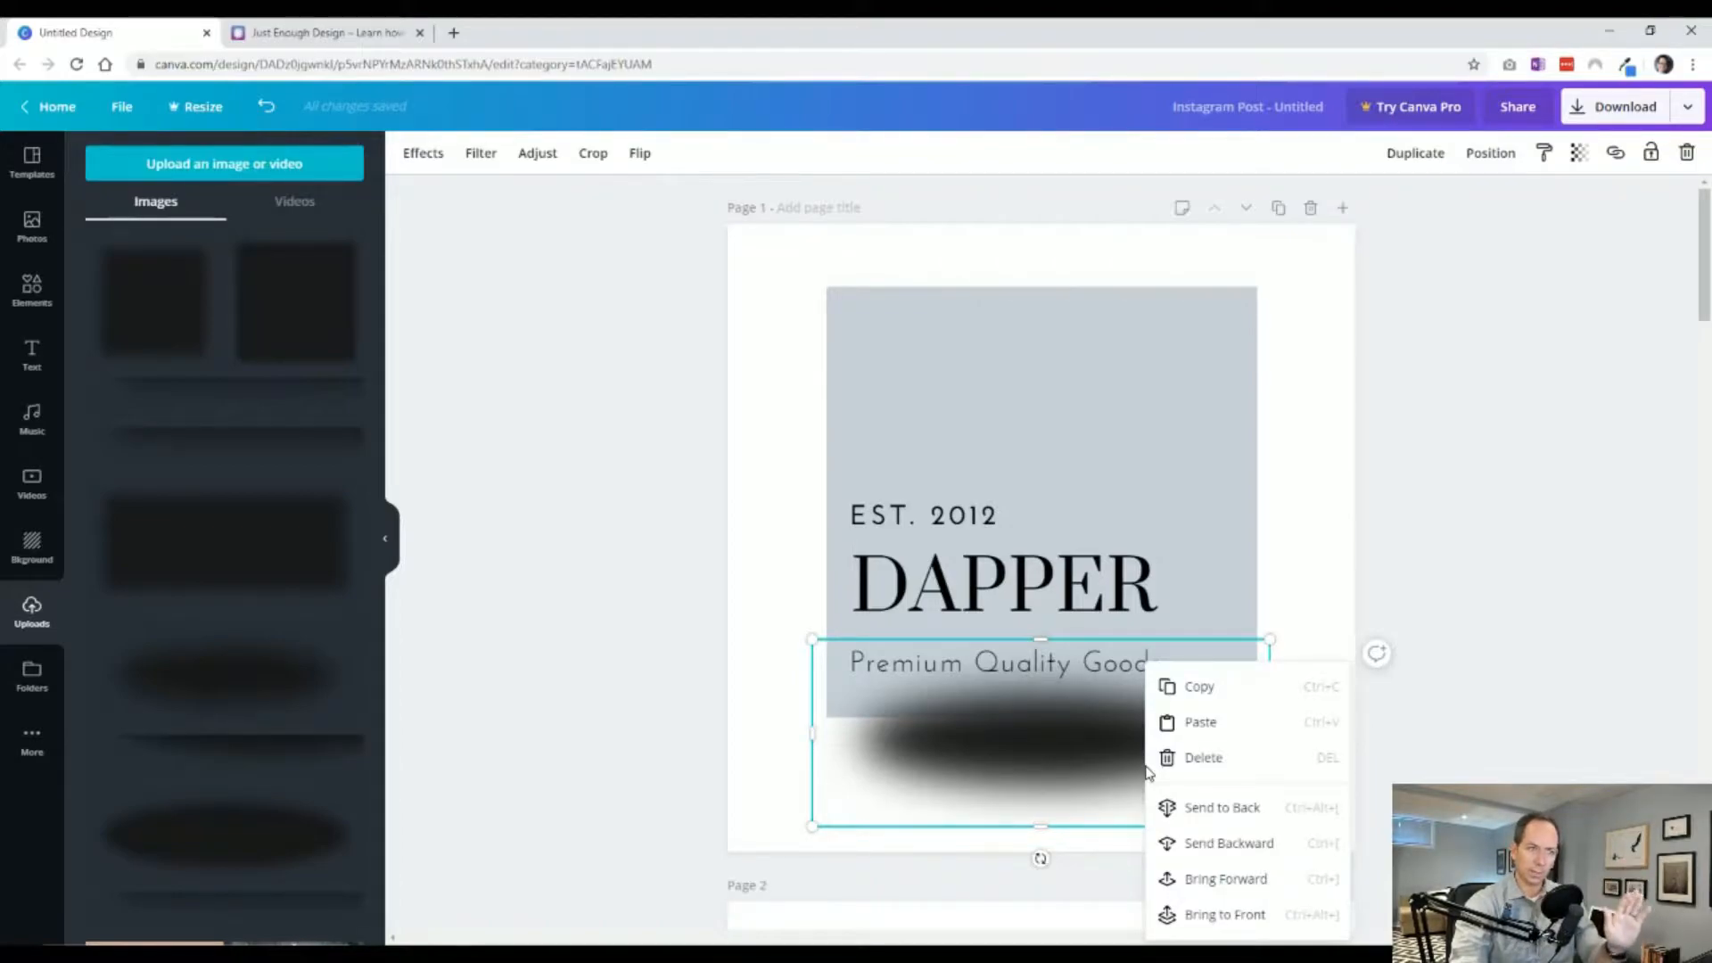
pyautogui.click(1217, 807)
# Resize the oval shadow slightly and delete it.
pyautogui.click(1408, 796)
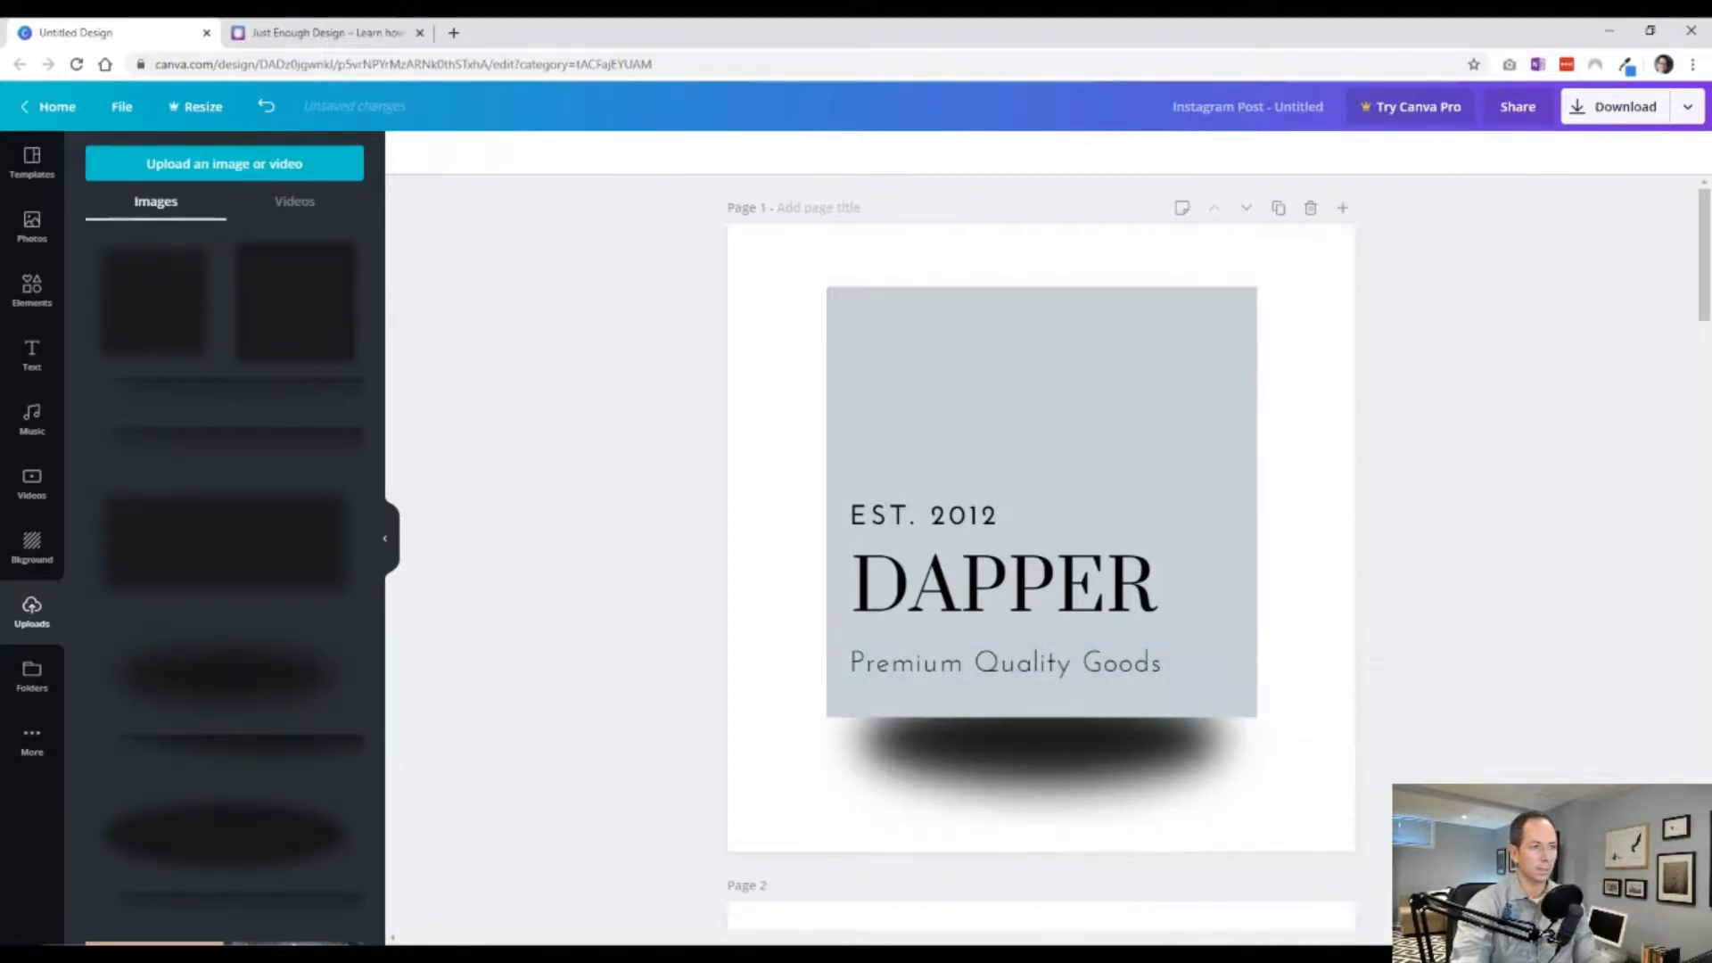
pyautogui.click(1106, 800)
pyautogui.moveTo(1269, 827); pyautogui.dragTo(1251, 818)
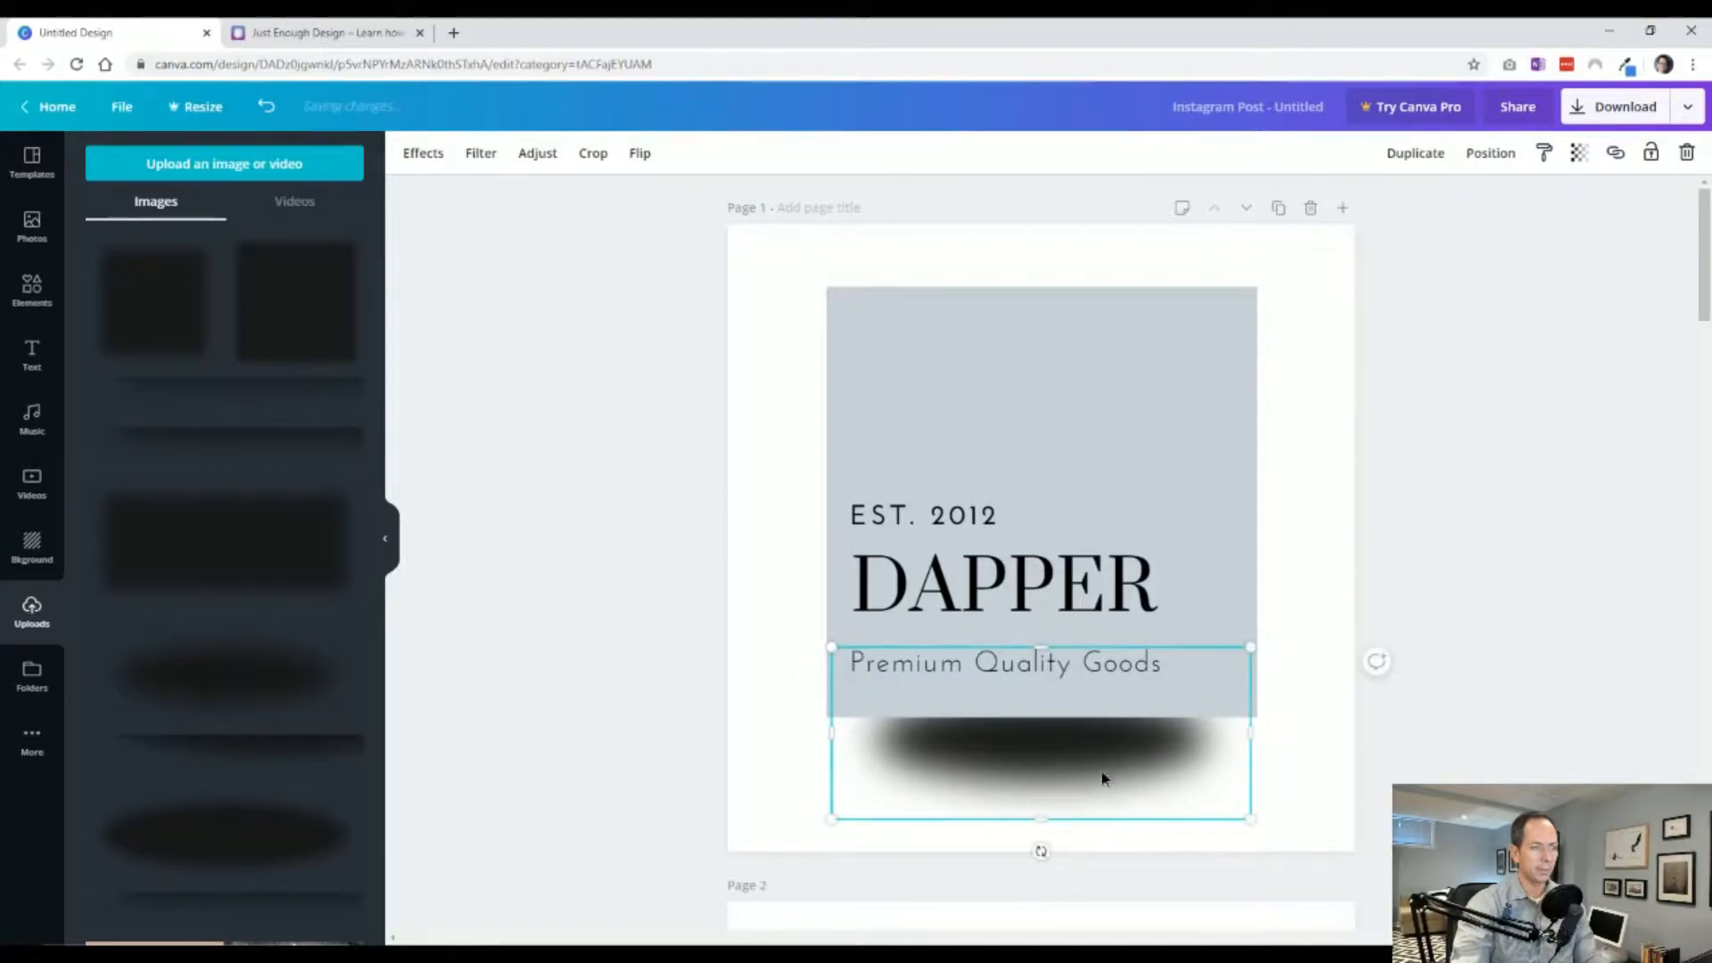
pyautogui.press('Delete')
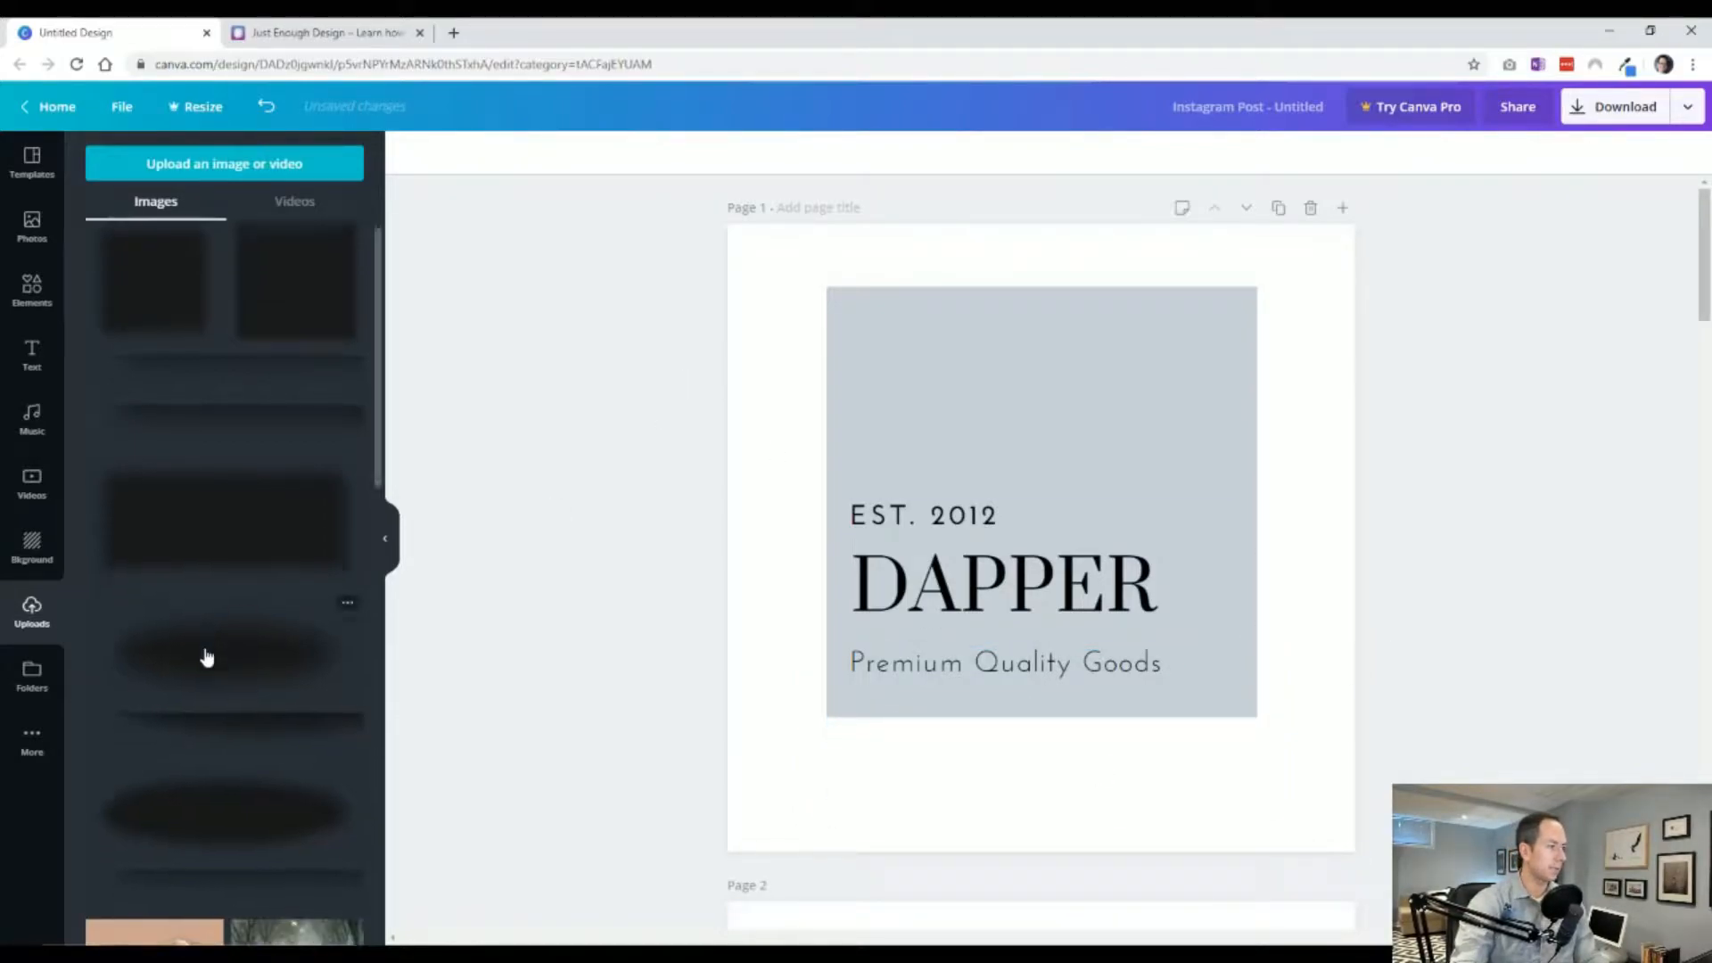
# Try a line shadow fitted under the gray square with transparency 53, then delete it.
pyautogui.scroll(-3, 210, 660)
pyautogui.scroll(3, 214, 665)
pyautogui.click(261, 758)
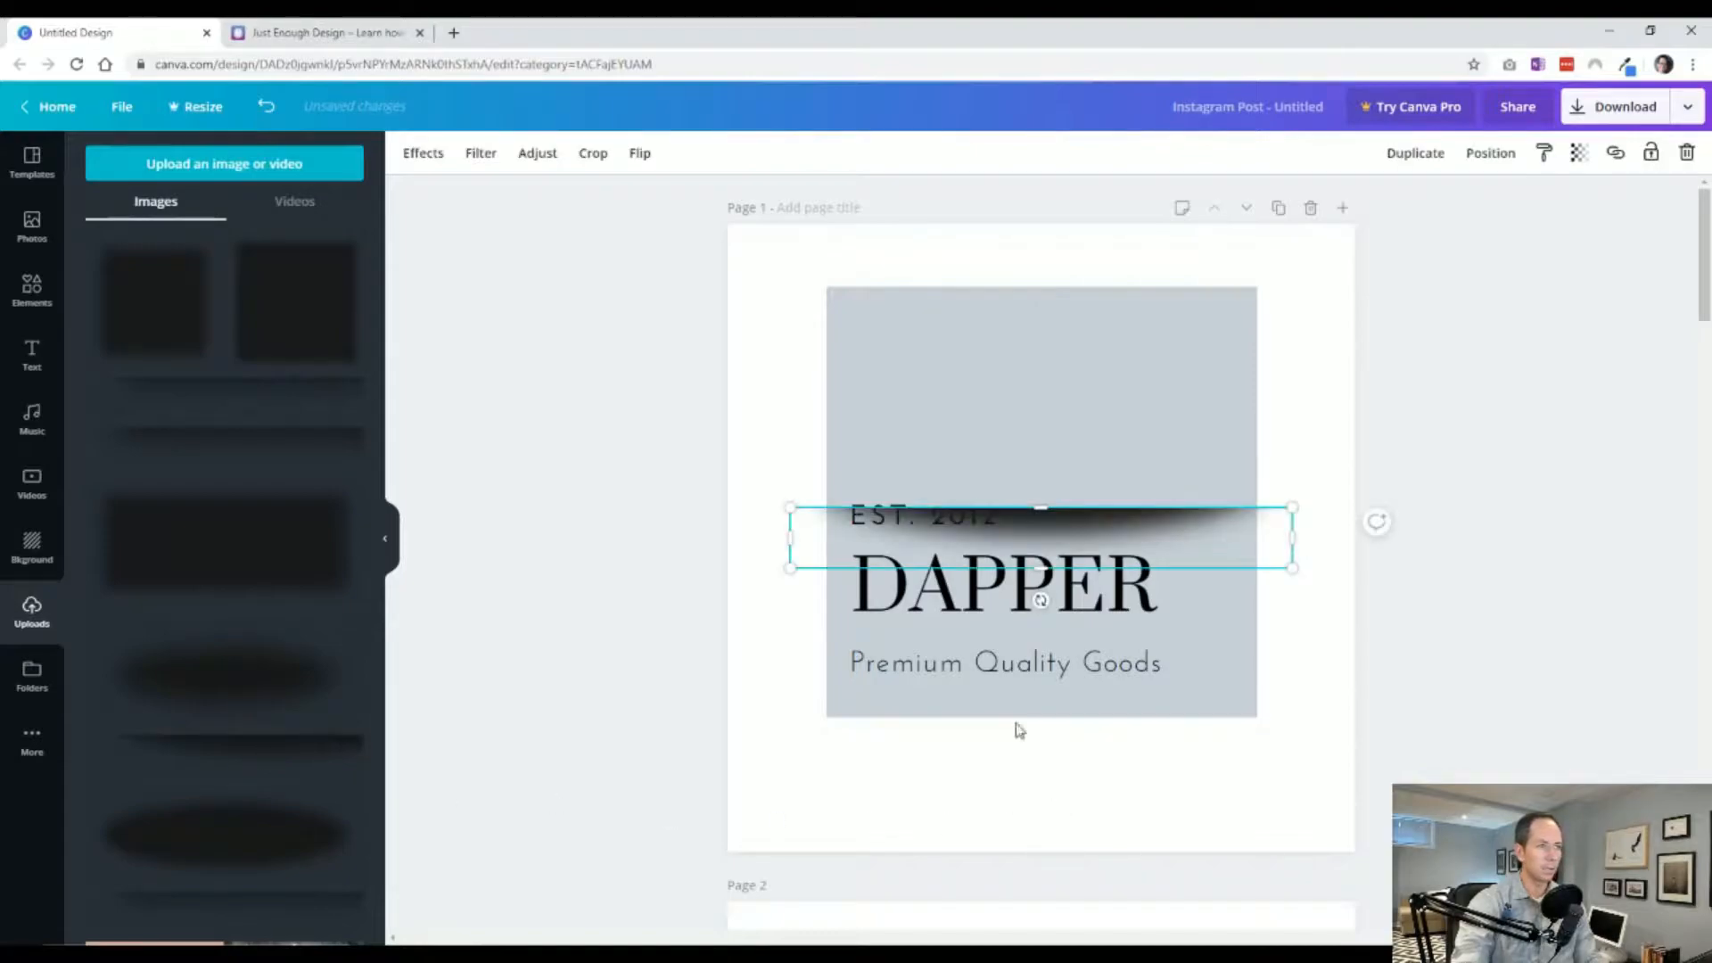
pyautogui.moveTo(1007, 546); pyautogui.dragTo(1044, 755)
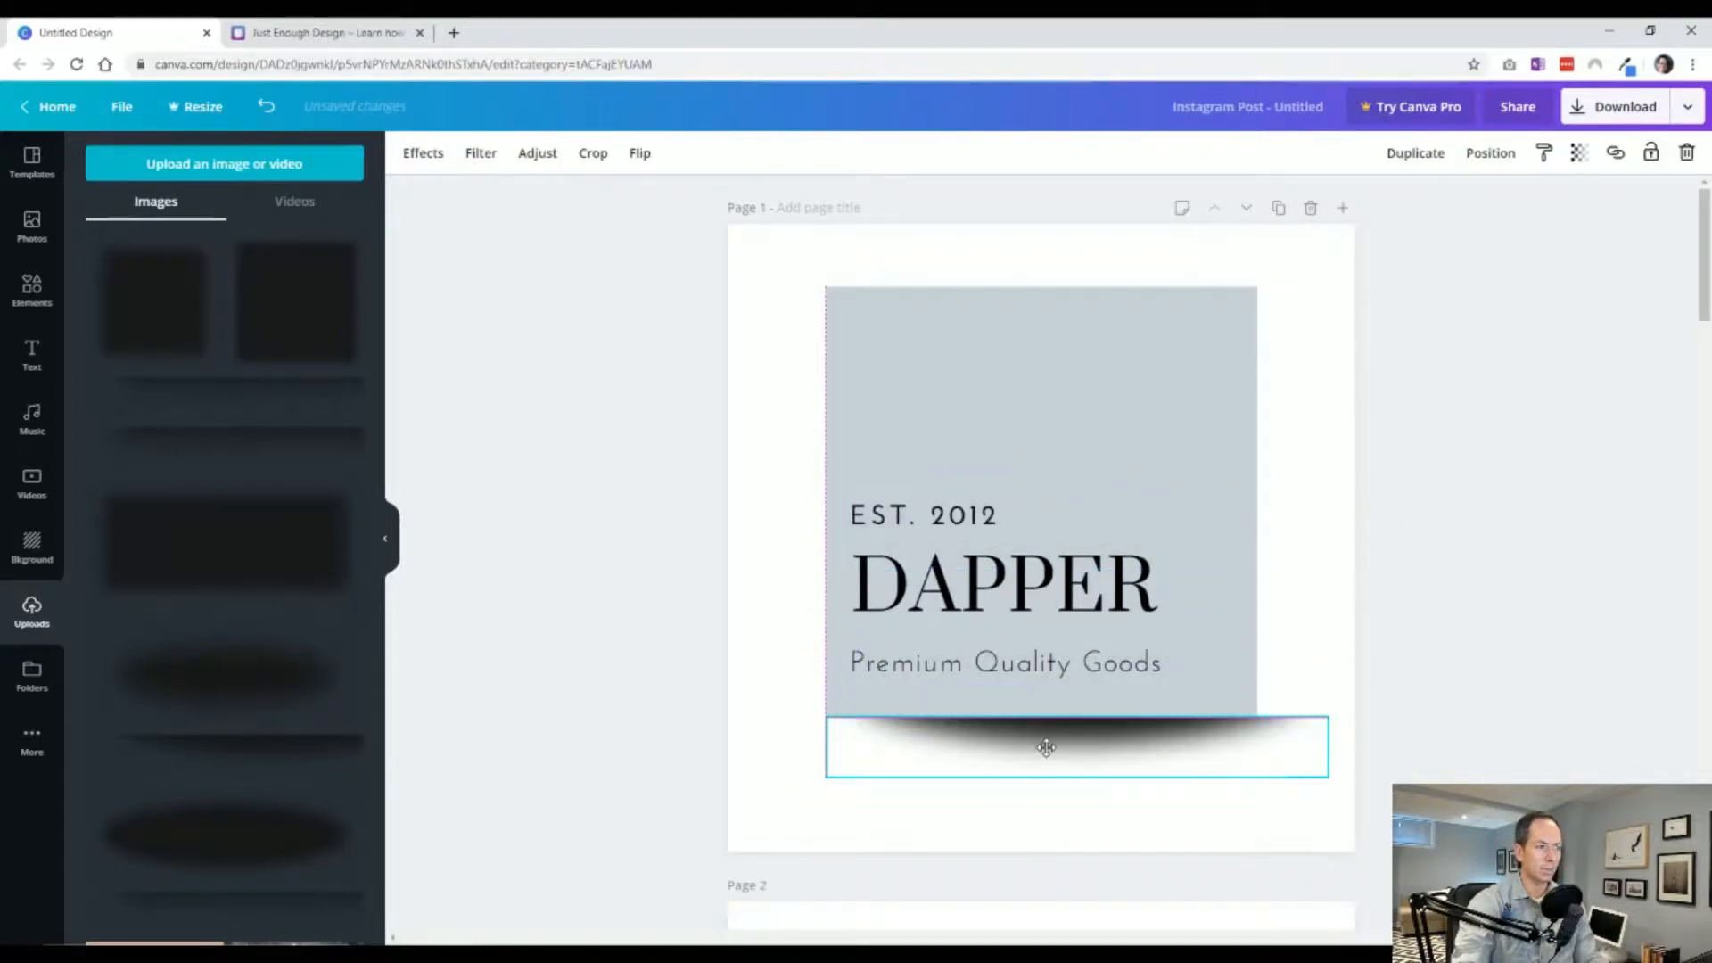
pyautogui.moveTo(1306, 772); pyautogui.dragTo(1257, 777)
pyautogui.click(1579, 153)
pyautogui.moveTo(1540, 199); pyautogui.dragTo(1482, 210)
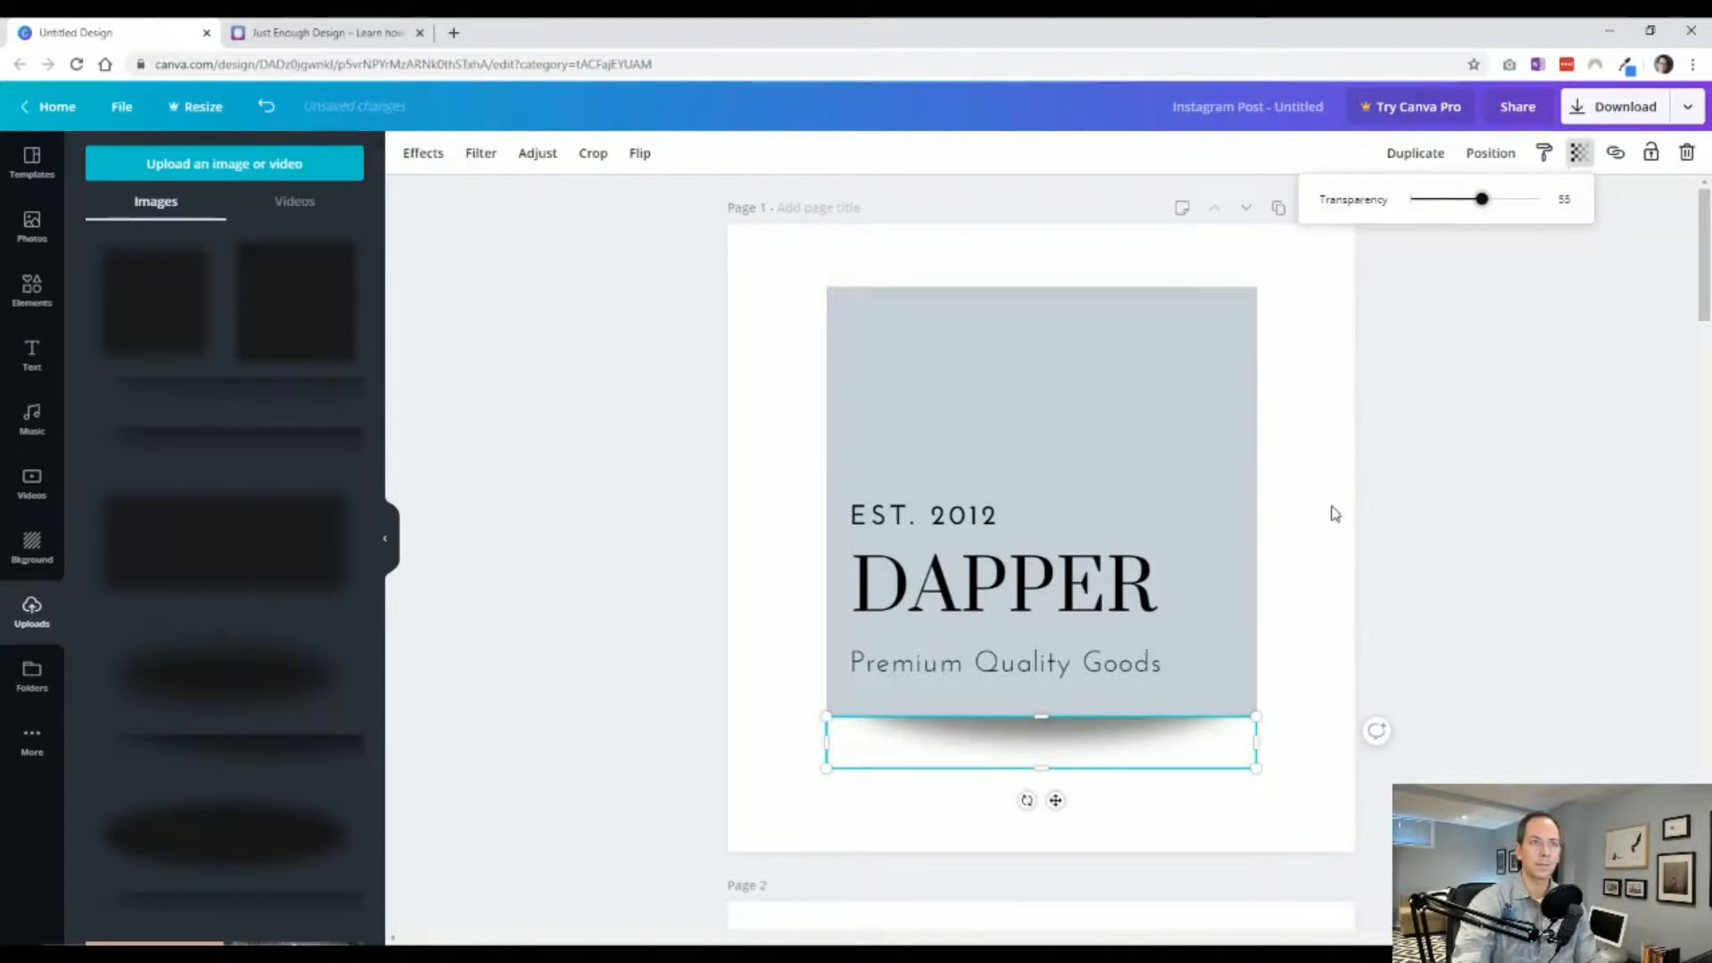
pyautogui.click(1297, 550)
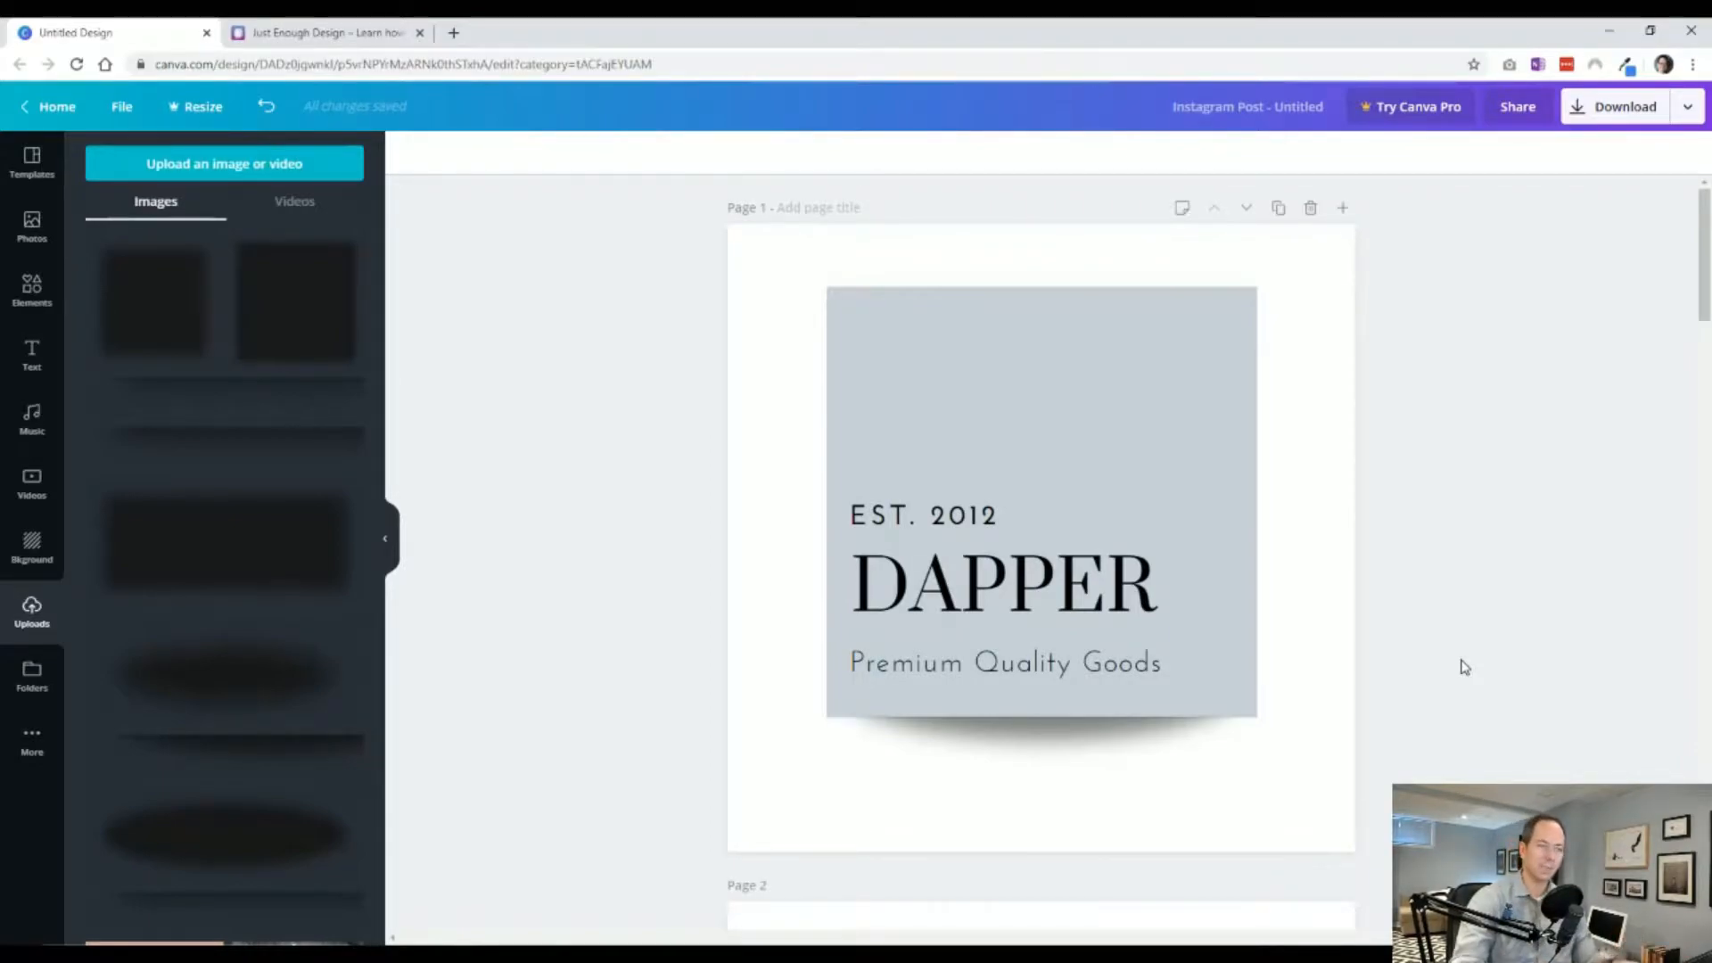
pyautogui.click(1061, 747)
pyautogui.press('Delete')
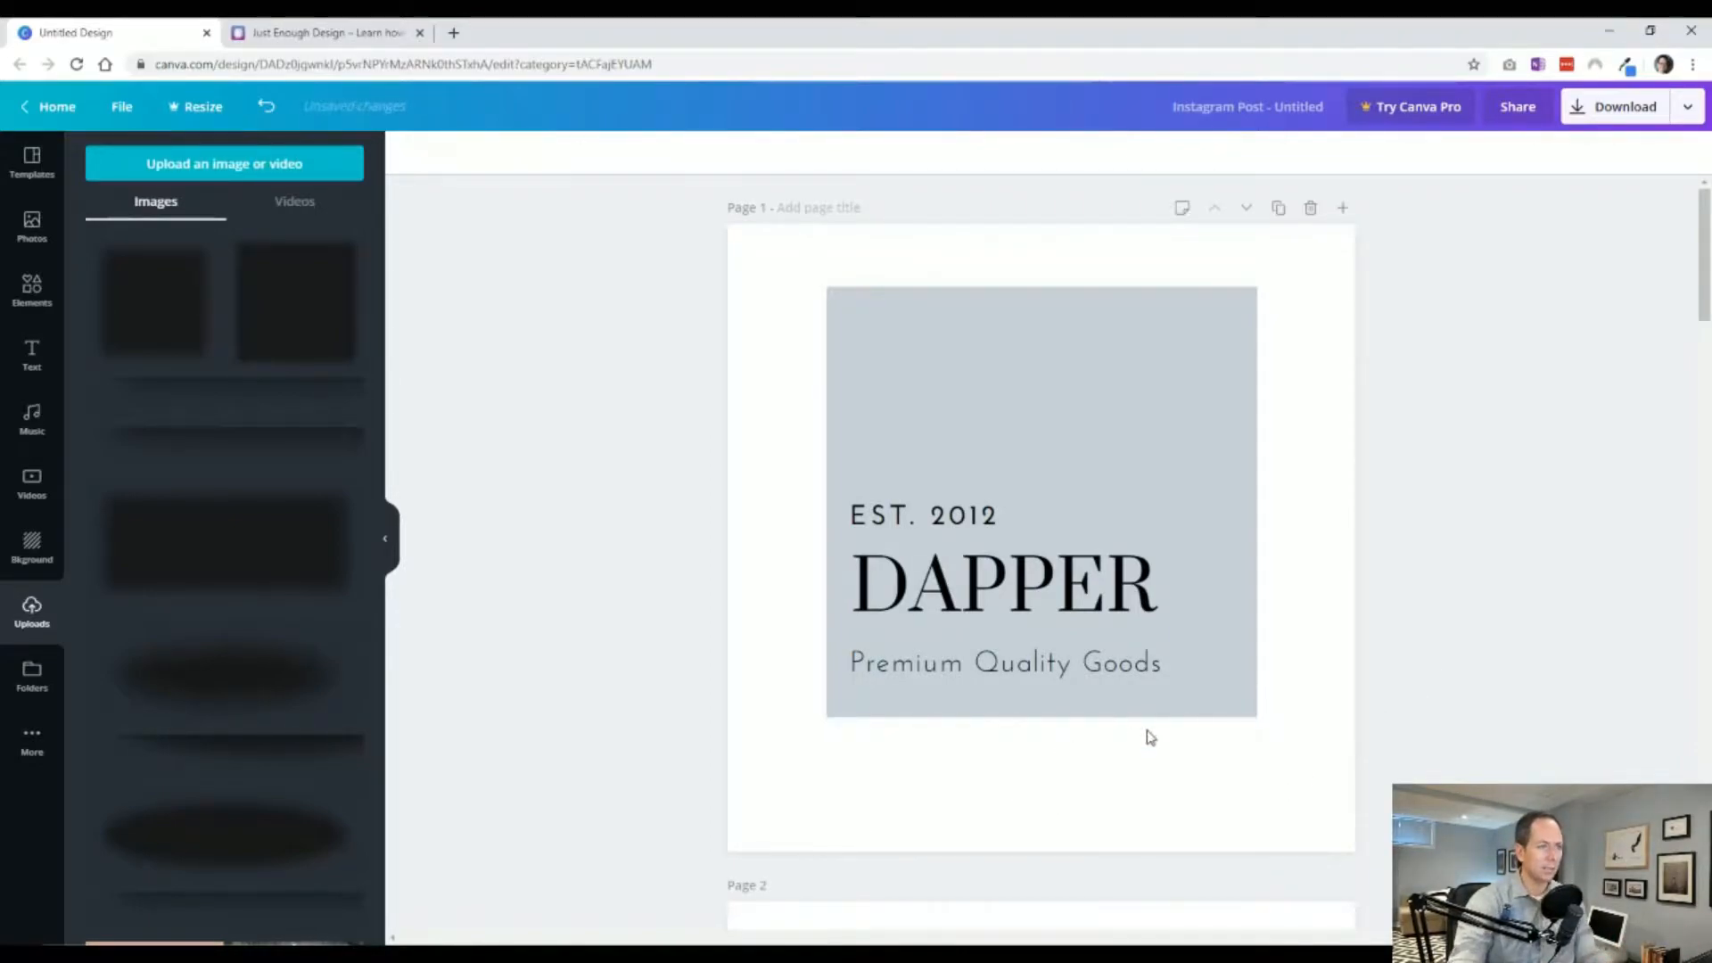
# Place the oval shadow beneath the Canva logo on page 3 and shrink it to the circle's width.
pyautogui.scroll(-15, 1150, 737)
pyautogui.scroll(3, 1106, 526)
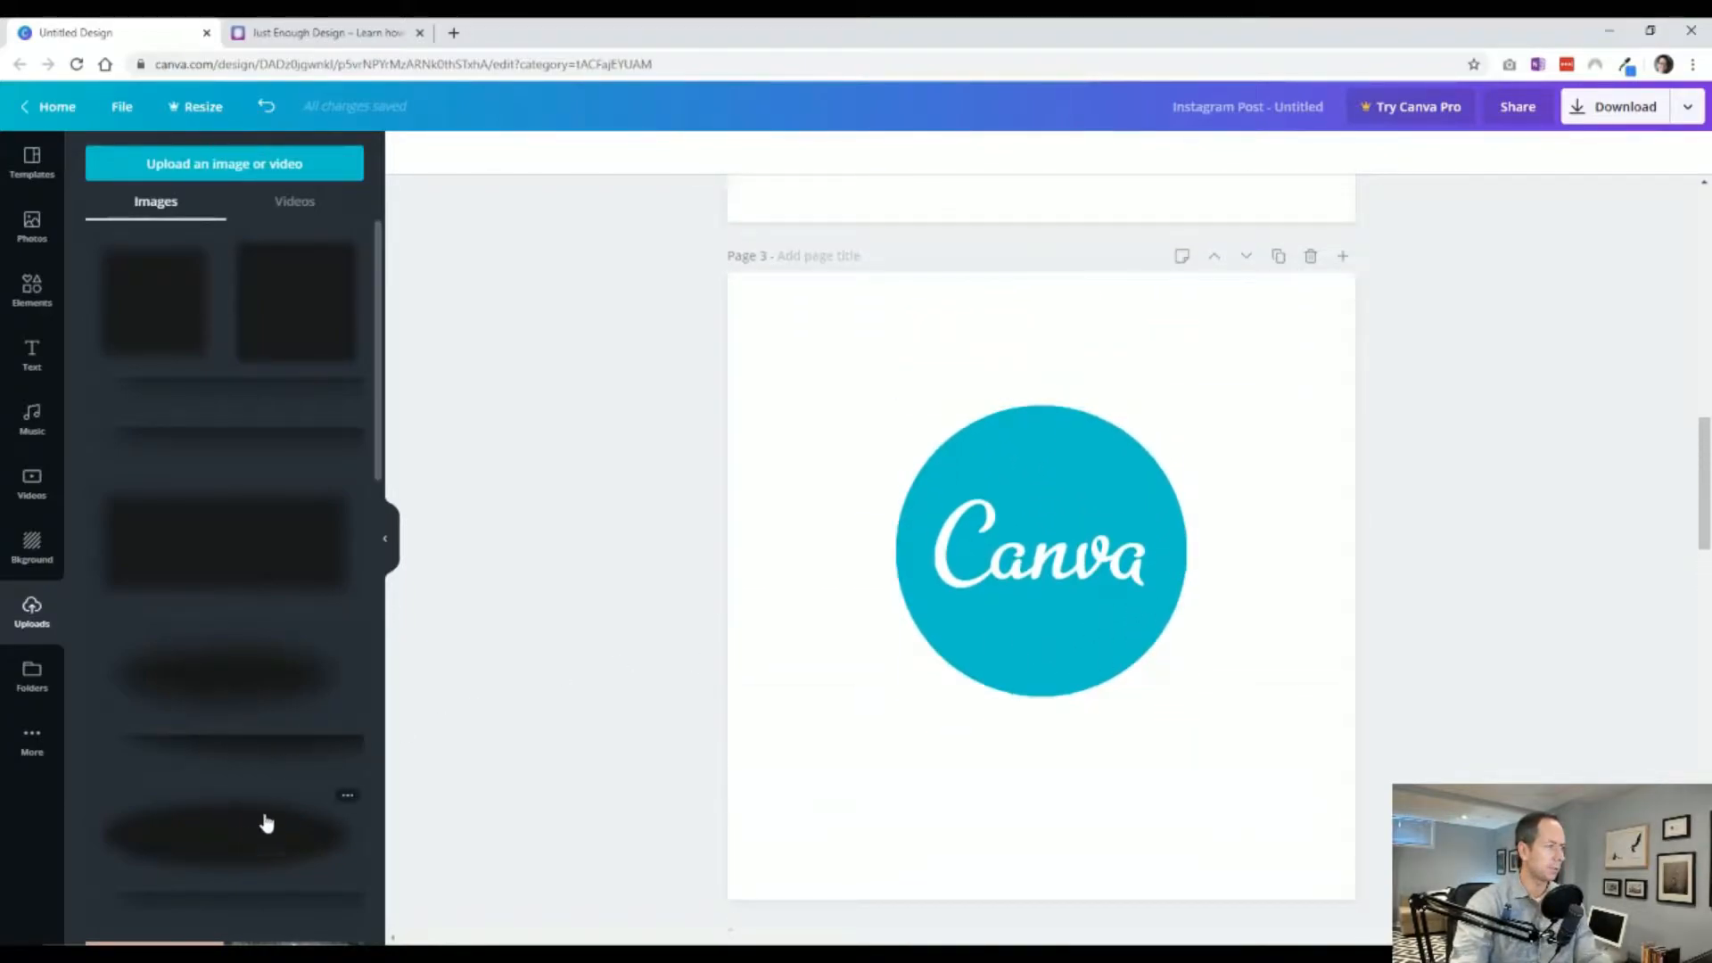
pyautogui.click(252, 688)
pyautogui.moveTo(1119, 606); pyautogui.dragTo(1122, 775)
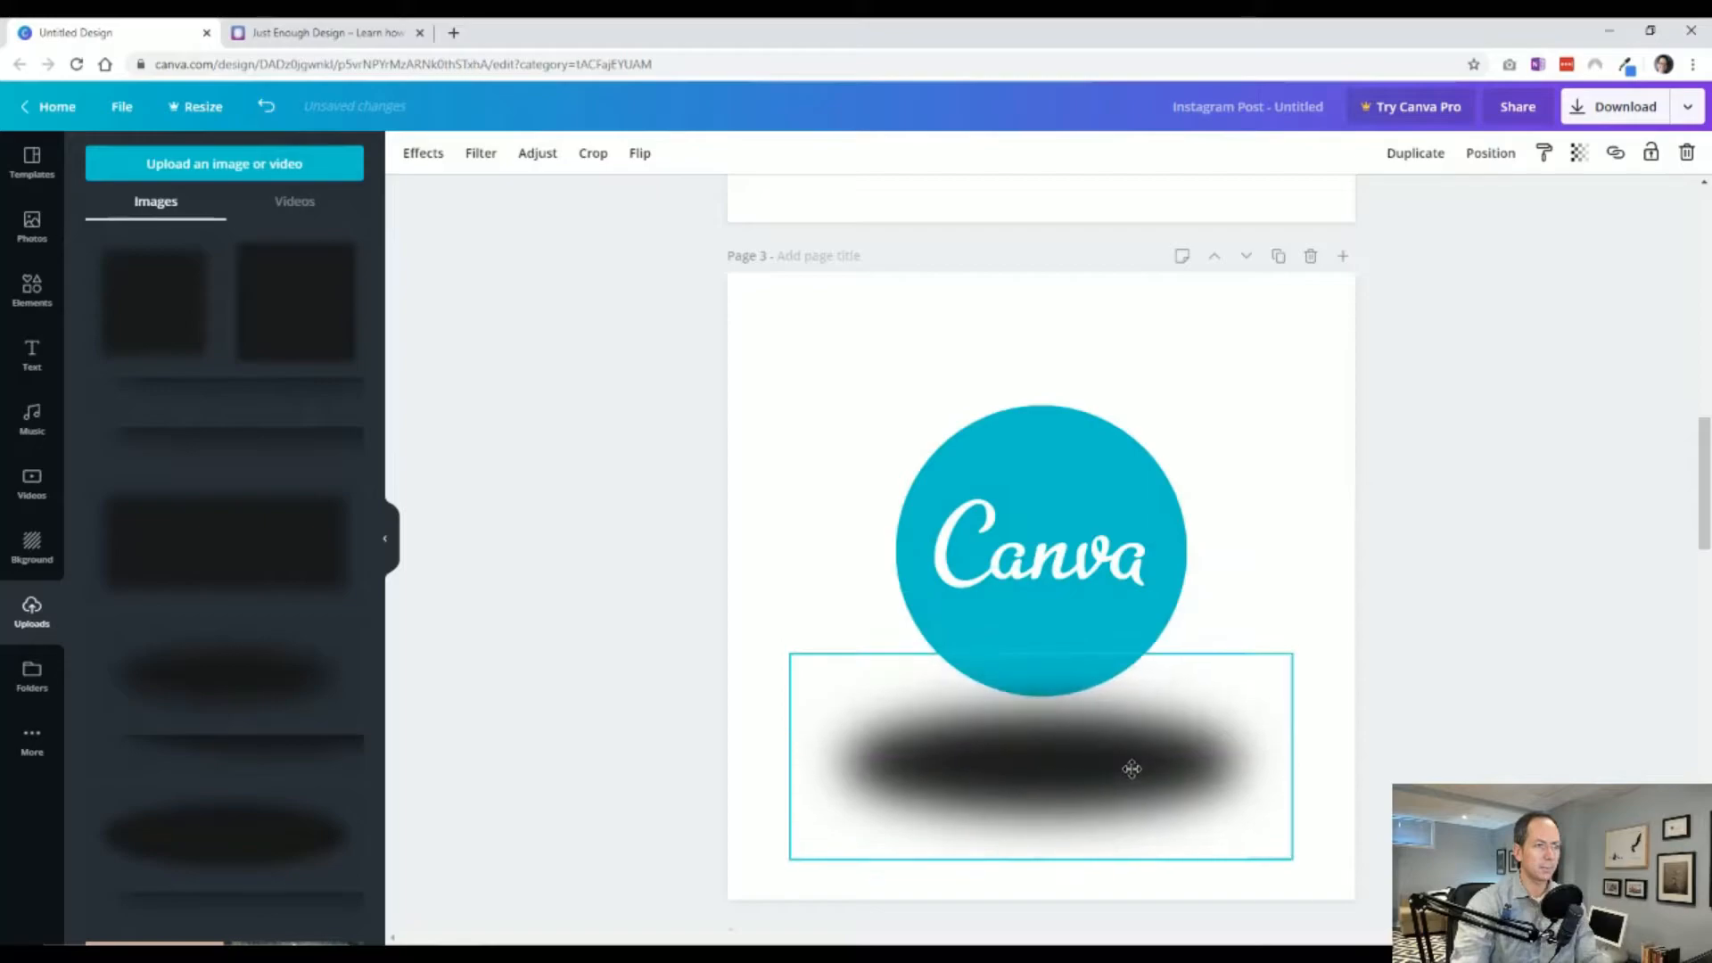
pyautogui.moveTo(1292, 654); pyautogui.dragTo(1221, 682)
pyautogui.moveTo(1050, 764); pyautogui.dragTo(1050, 771)
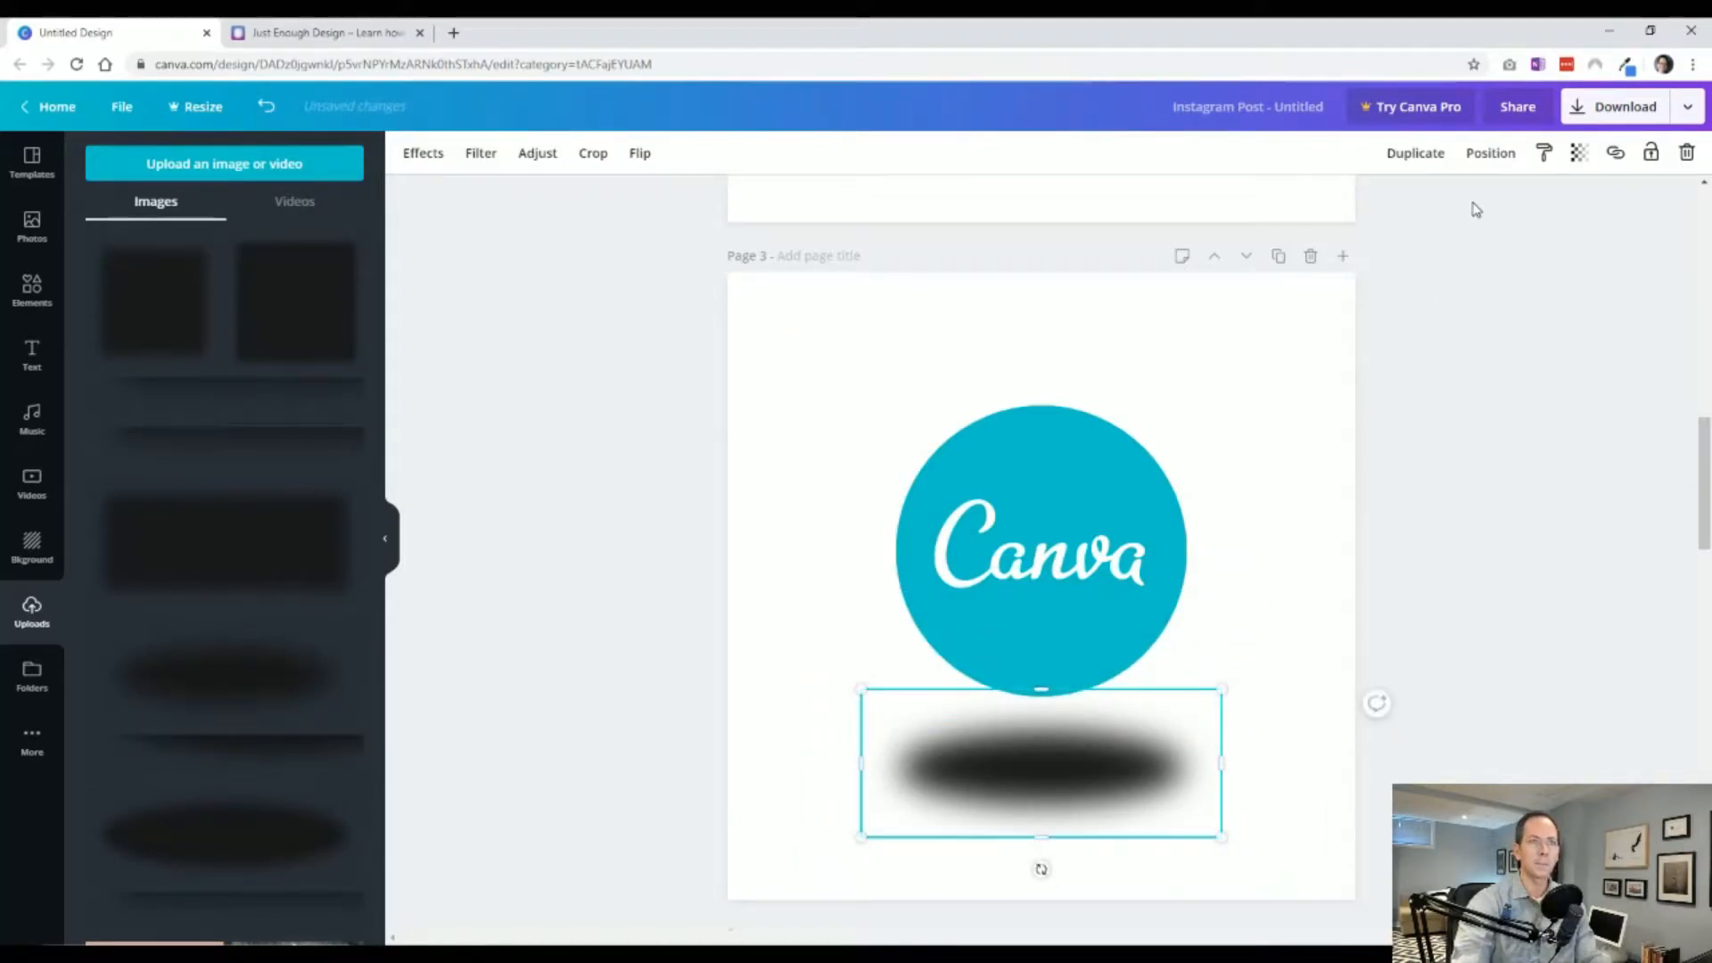
# Set the oval shadow's transparency to 46.
pyautogui.click(1579, 153)
pyautogui.moveTo(1508, 212); pyautogui.dragTo(1471, 241)
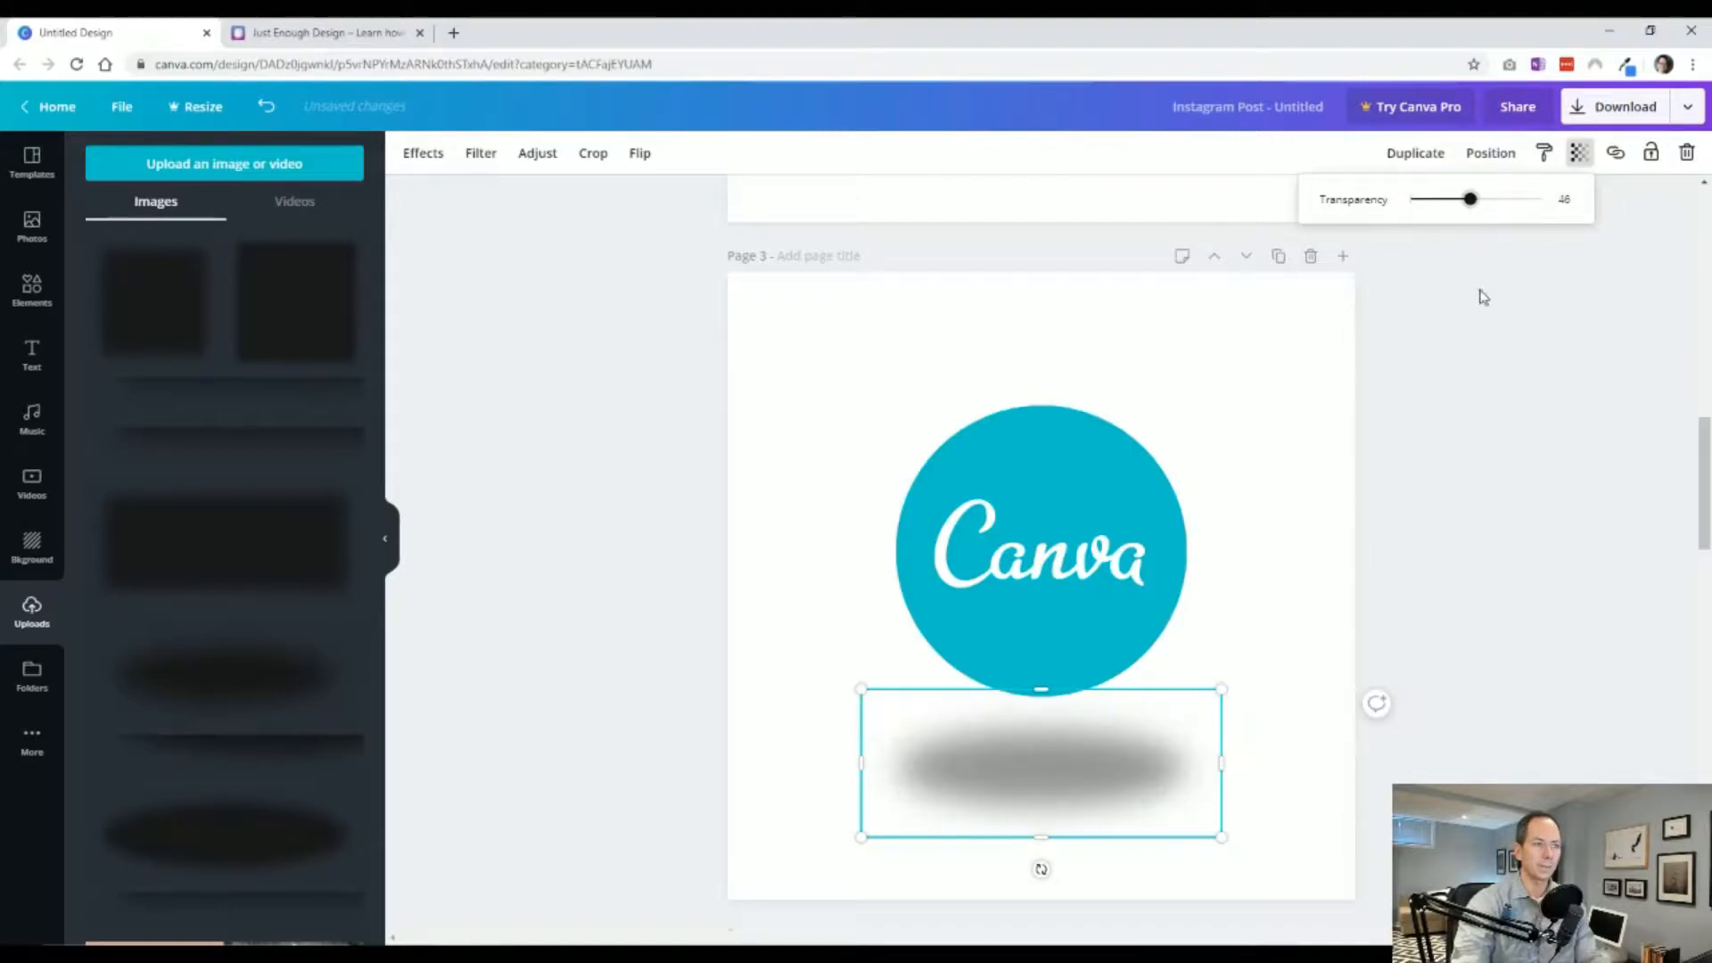
pyautogui.click(1528, 574)
# Nudge the oval shadow slightly up beneath the Canva logo.
pyautogui.click(1328, 671)
pyautogui.moveTo(1140, 757); pyautogui.dragTo(1140, 748)
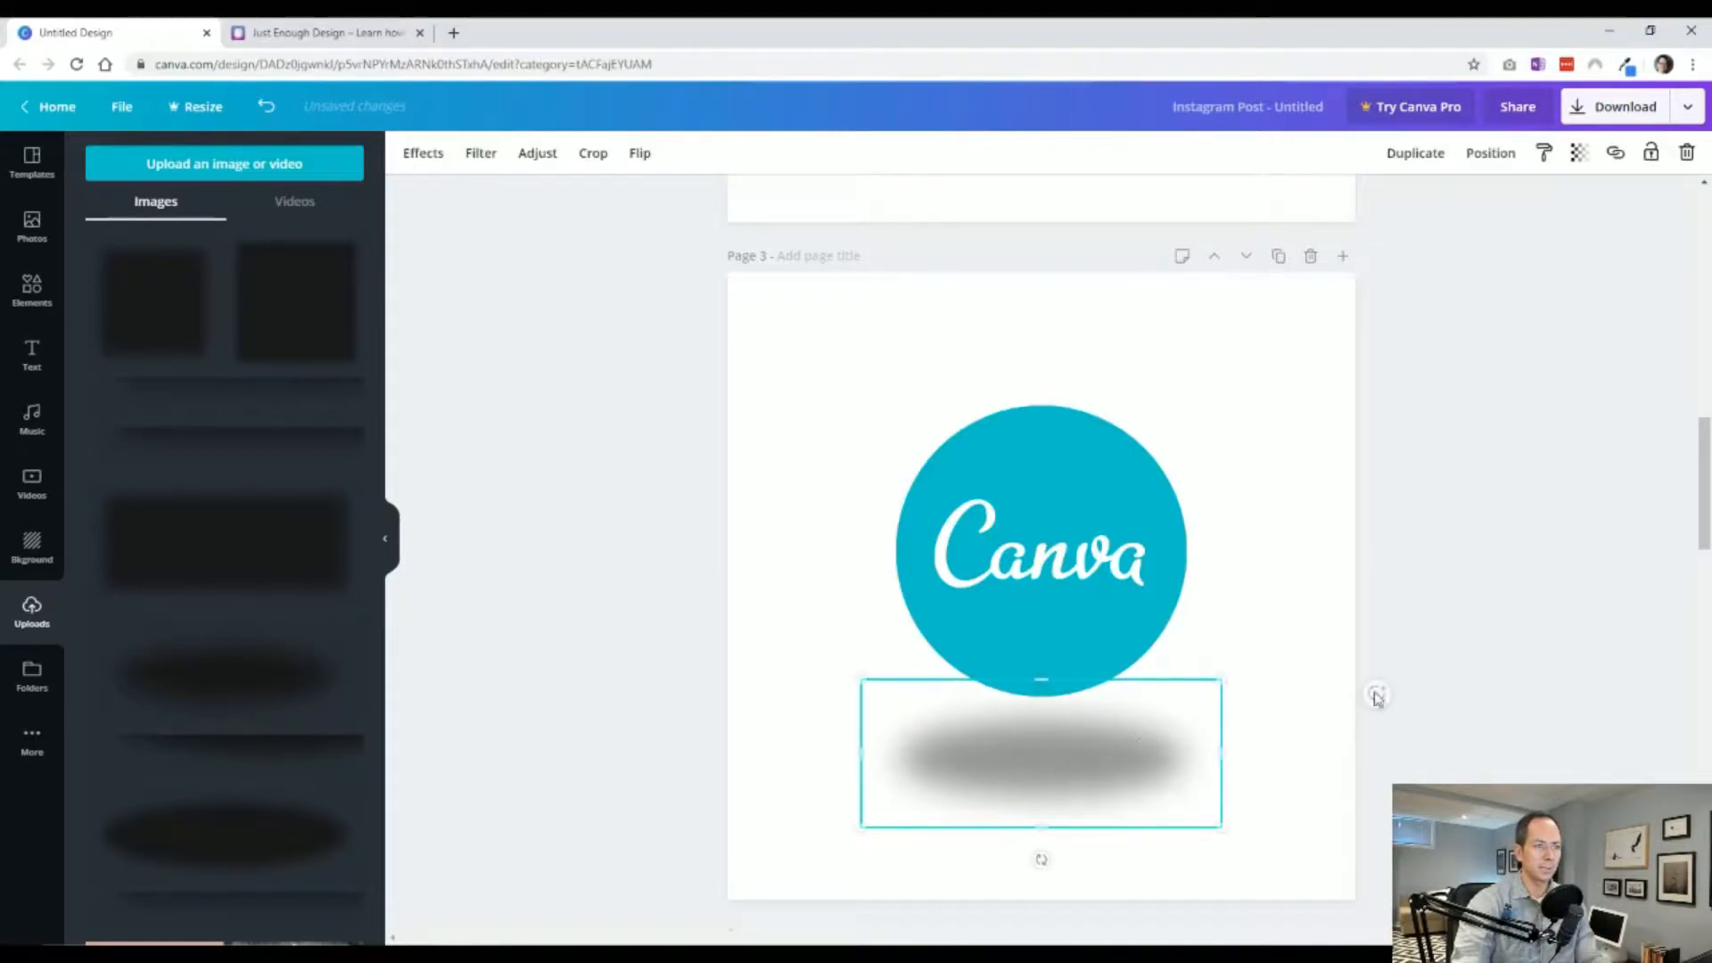
pyautogui.click(1367, 691)
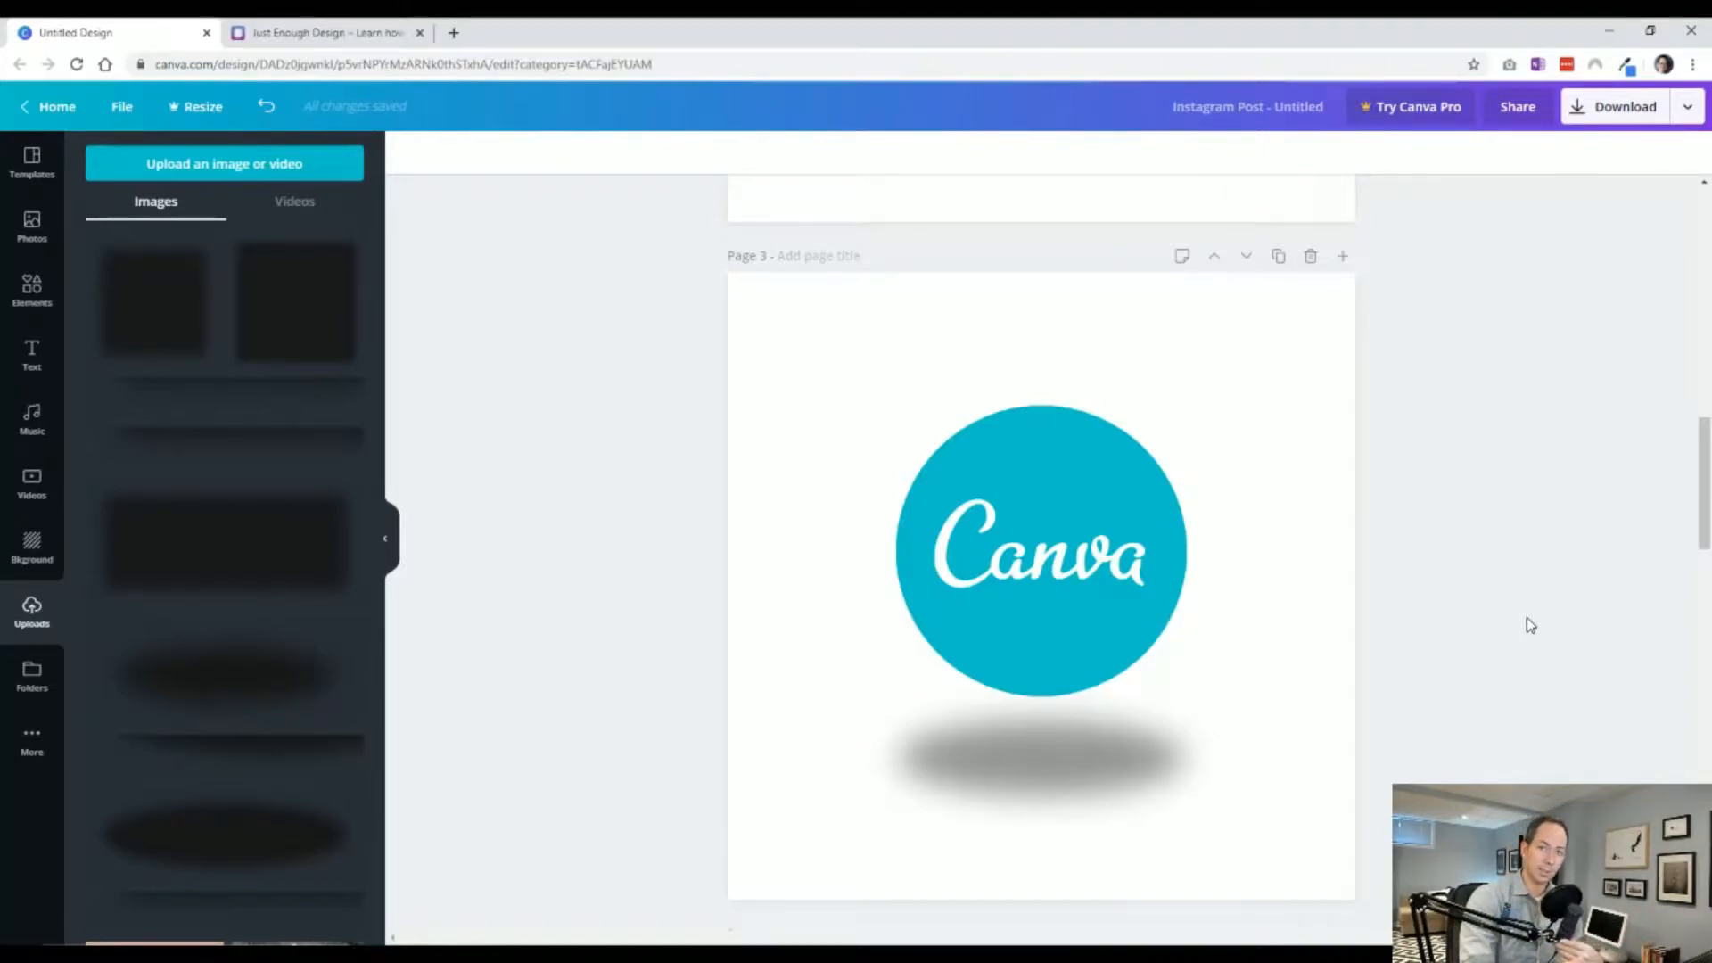
# Delete the oval shadow under the Canva logo.
pyautogui.click(1102, 781)
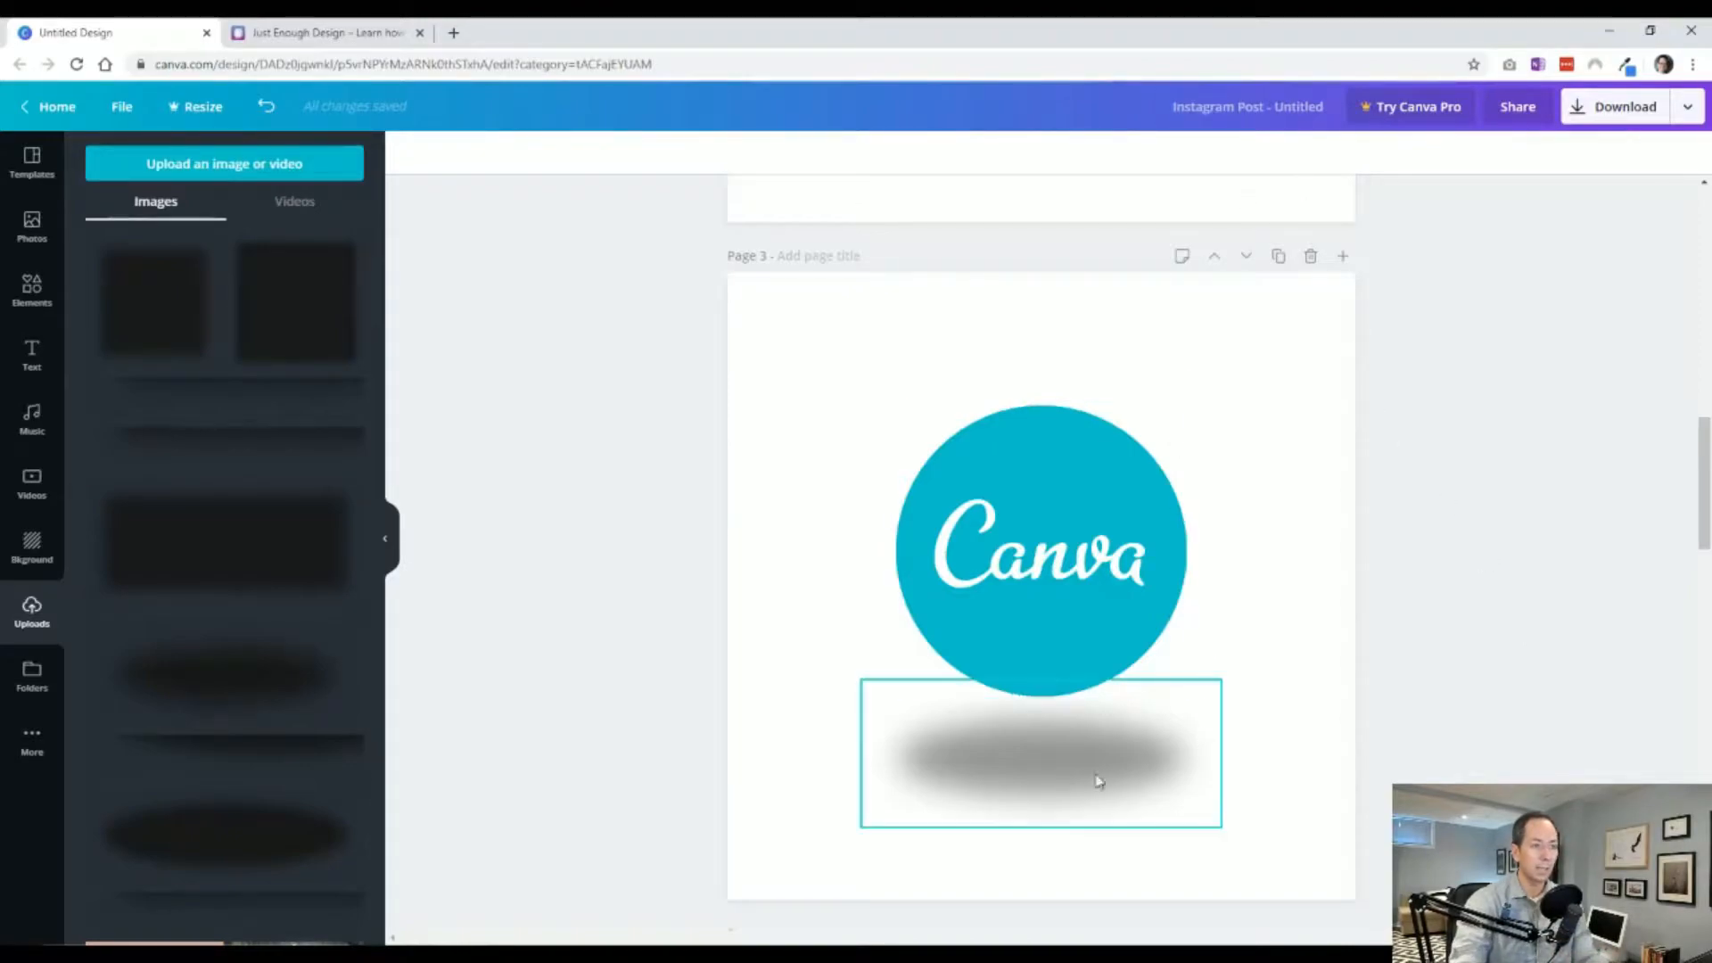
pyautogui.press('Delete')
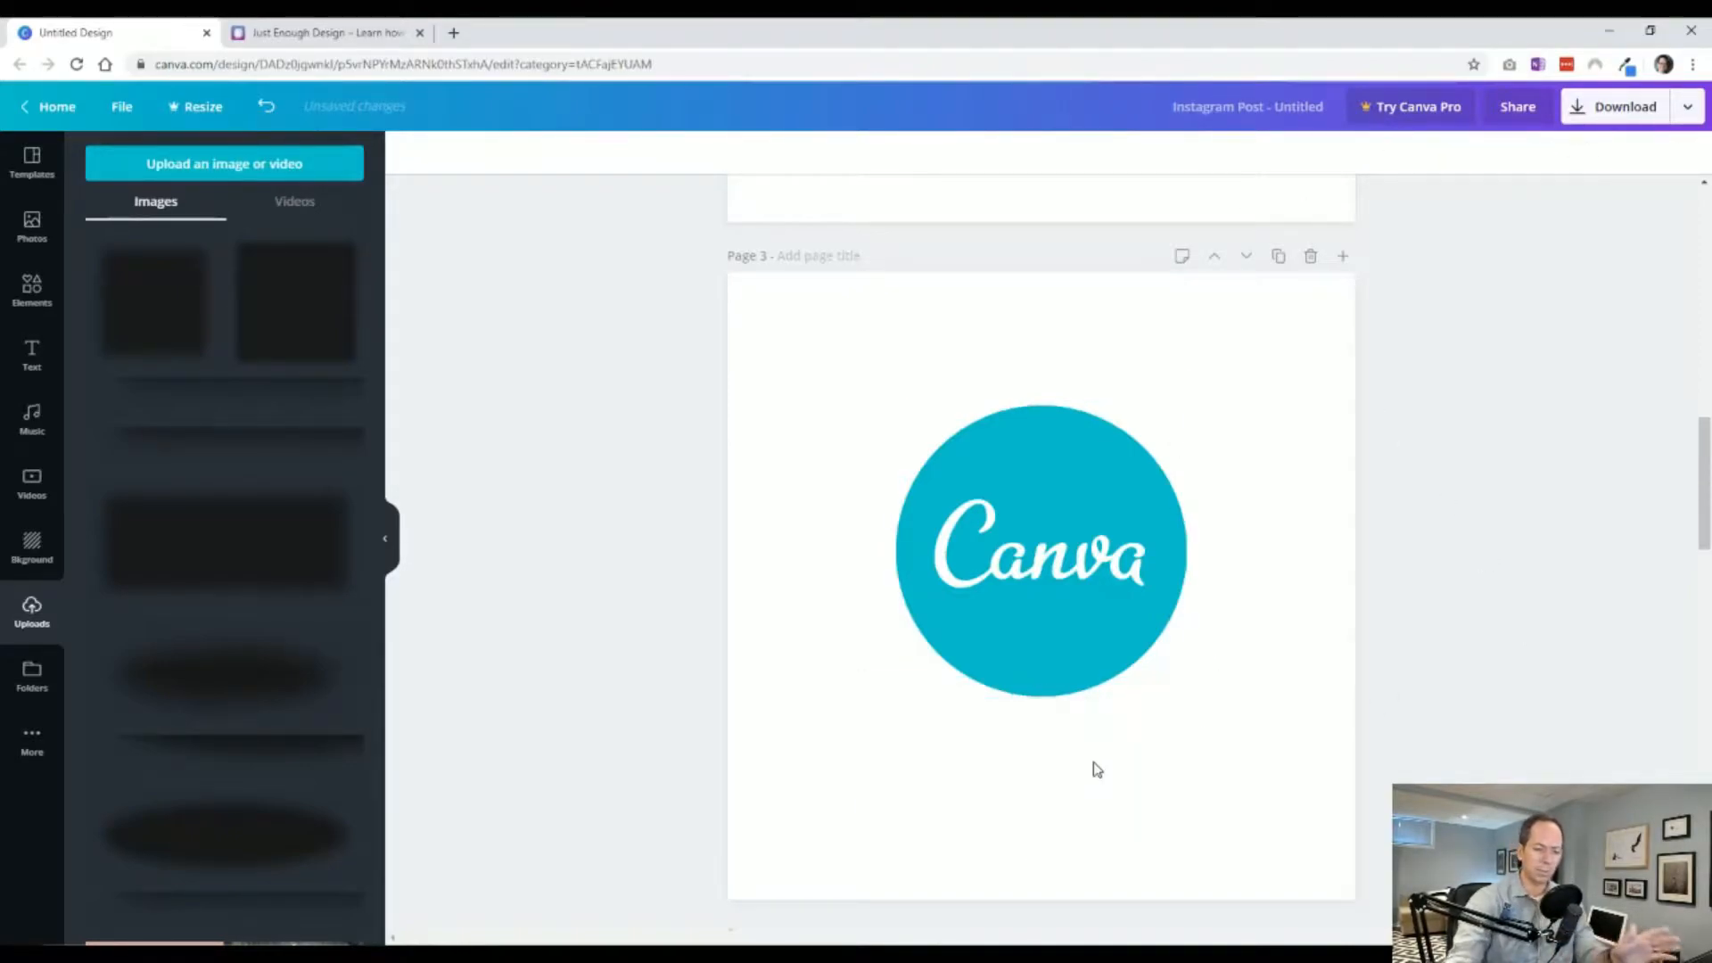
pyautogui.scroll(10, 848, 504)
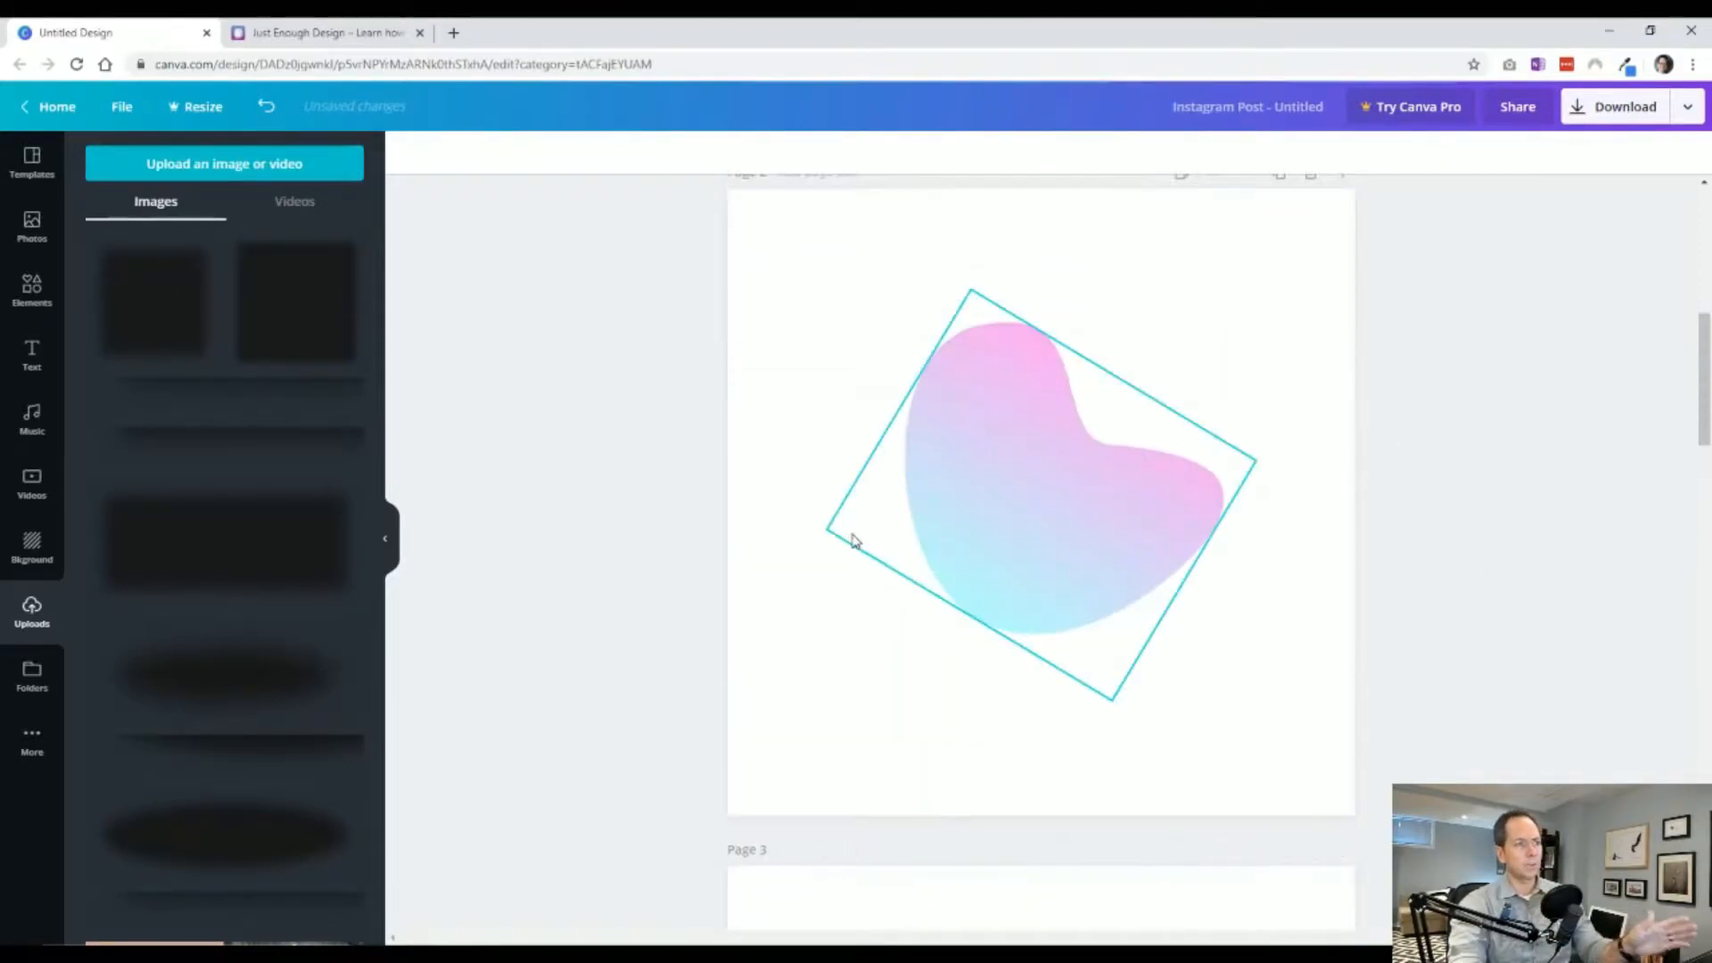
# Duplicate the square on page 1, offset the copy slightly downward, and color it dark gray.
pyautogui.scroll(4, 699, 499)
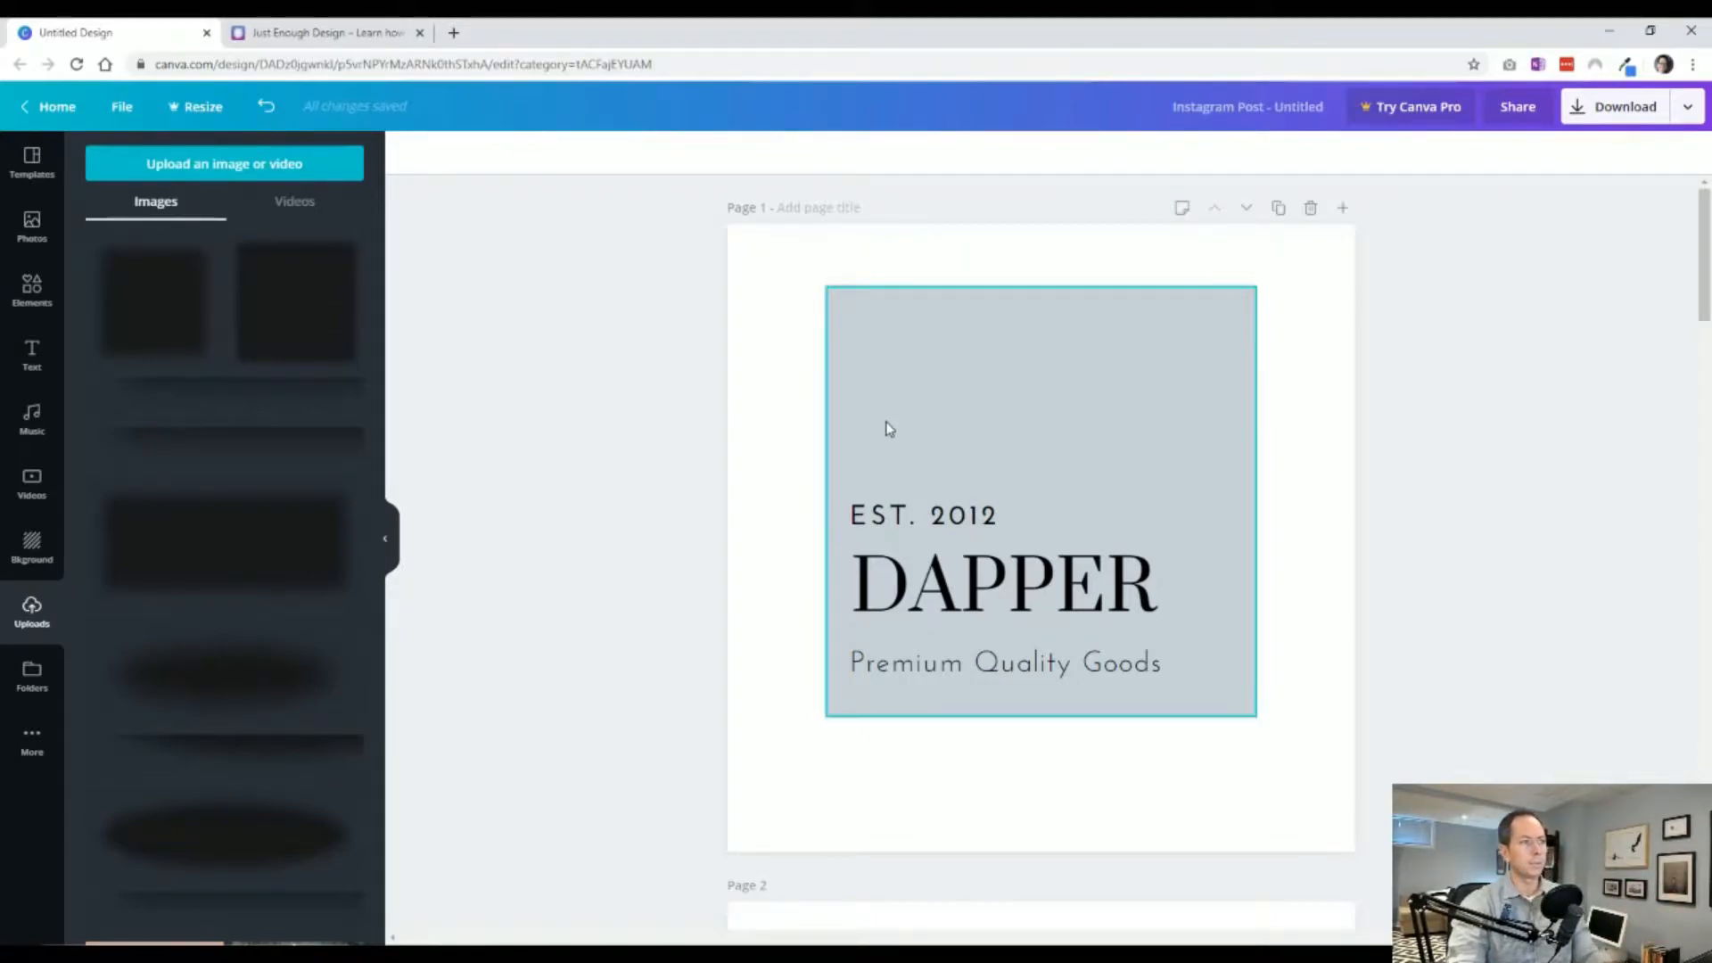
pyautogui.click(883, 393)
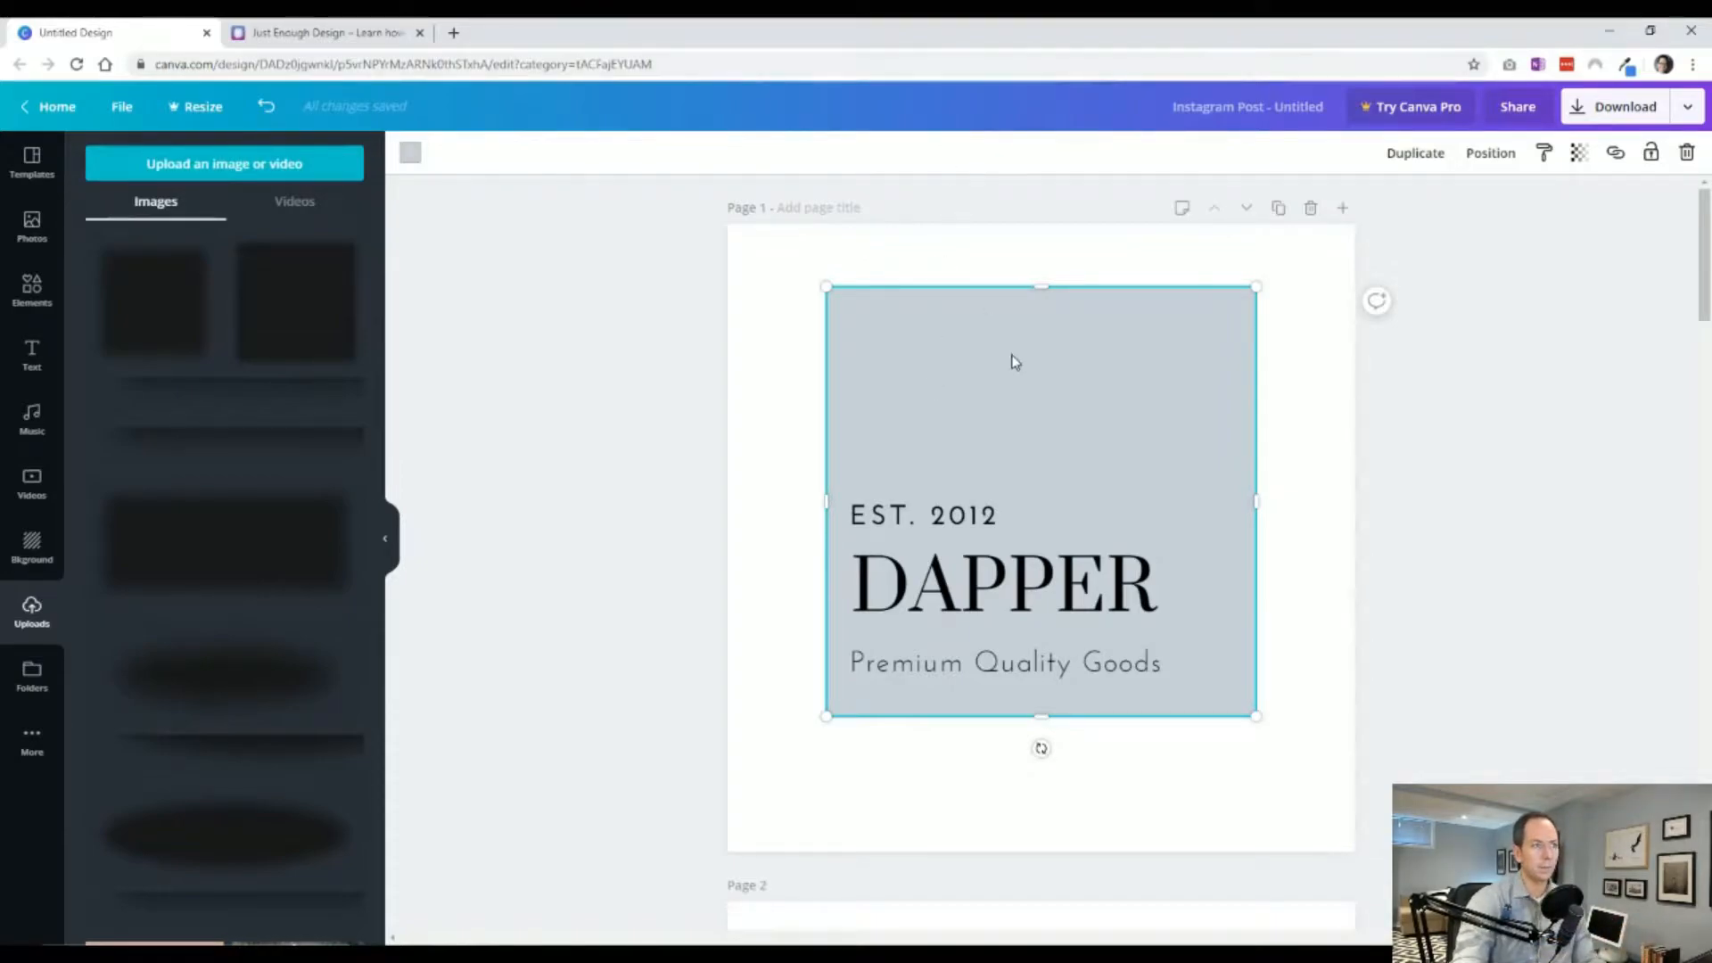
pyautogui.hotkey('ctrl', 'd')
pyautogui.moveTo(941, 399); pyautogui.dragTo(932, 422)
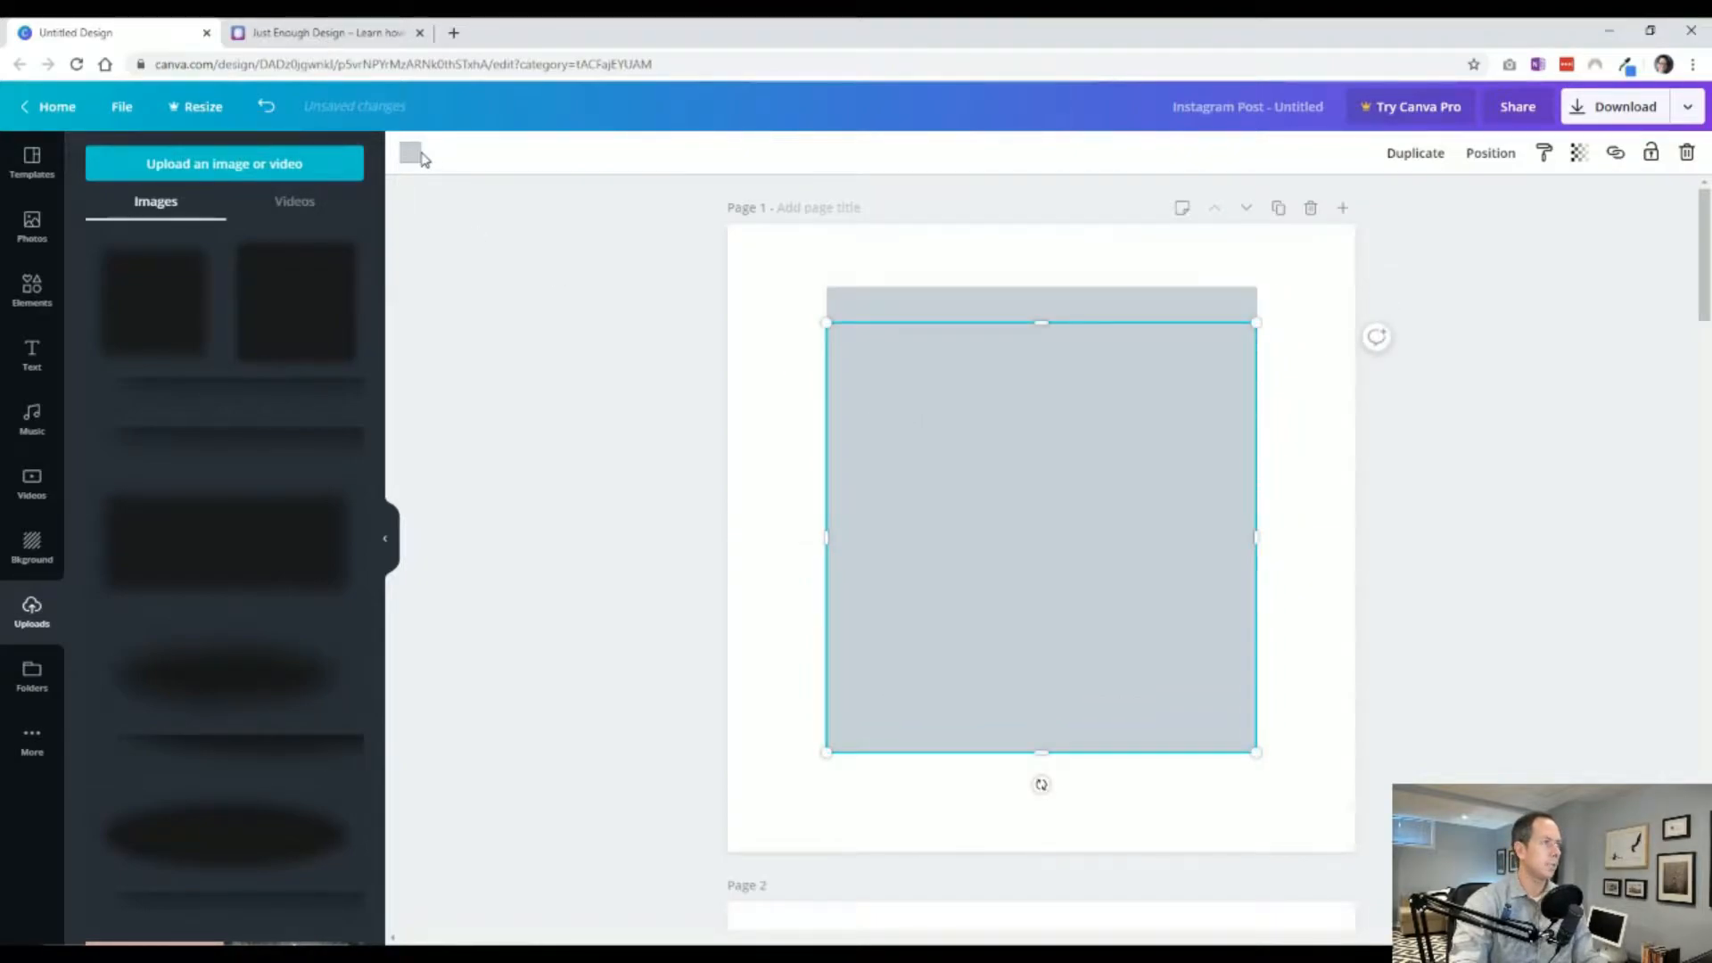
pyautogui.click(410, 153)
pyautogui.click(153, 506)
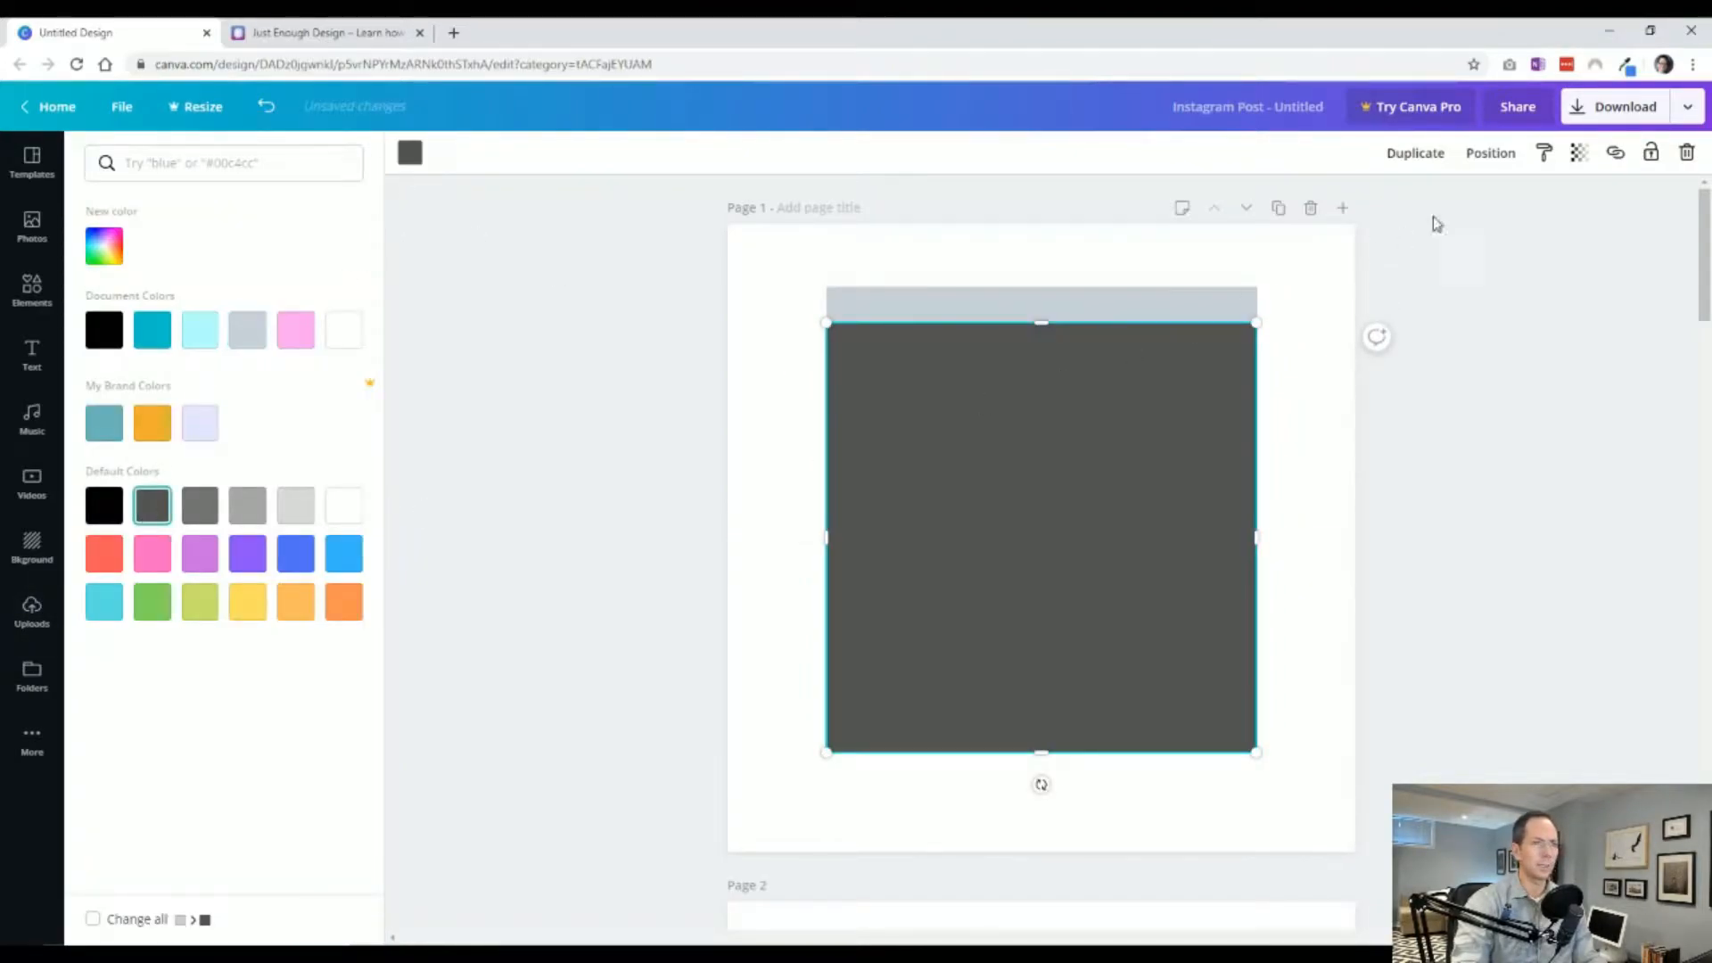
# Set the dark gray copy's transparency to 28.
pyautogui.click(1576, 153)
pyautogui.moveTo(1538, 199); pyautogui.dragTo(1444, 205)
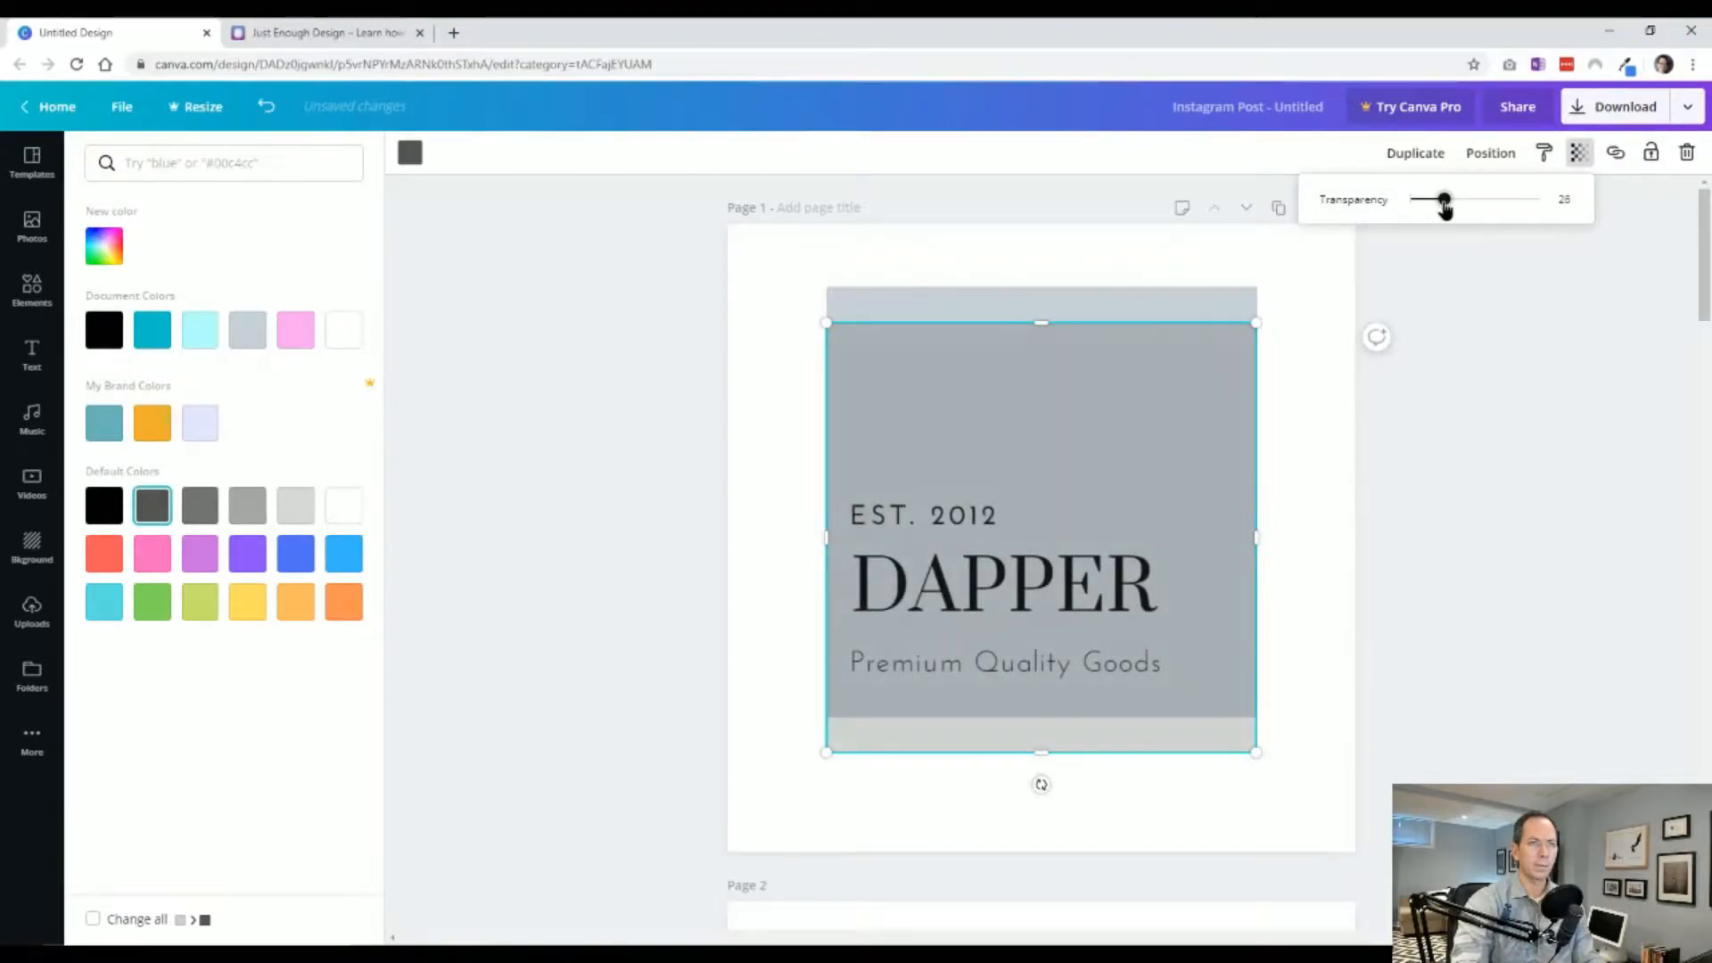
pyautogui.click(1504, 400)
# Shrink the dark copy slightly, nudge it up, and send it behind the original square.
pyautogui.moveTo(1255, 324); pyautogui.dragTo(1249, 331)
pyautogui.click(1358, 389)
pyautogui.moveTo(1177, 433); pyautogui.dragTo(1175, 410)
pyautogui.rightClick(1177, 412)
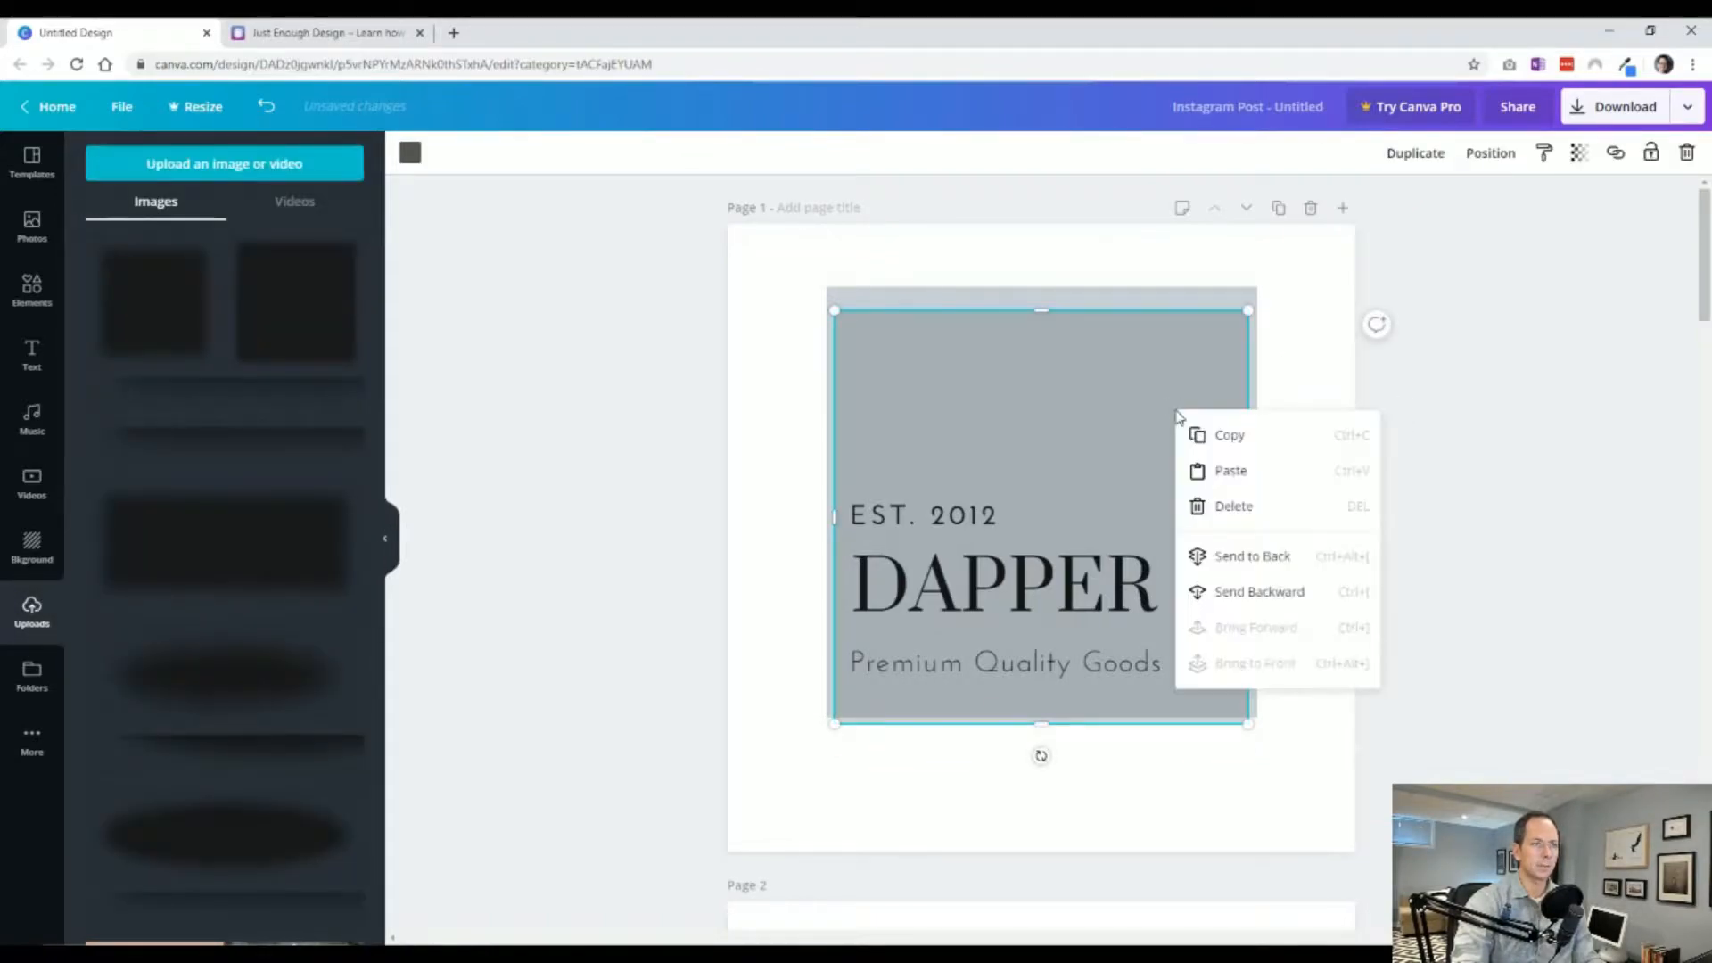
pyautogui.click(1305, 547)
pyautogui.click(1454, 553)
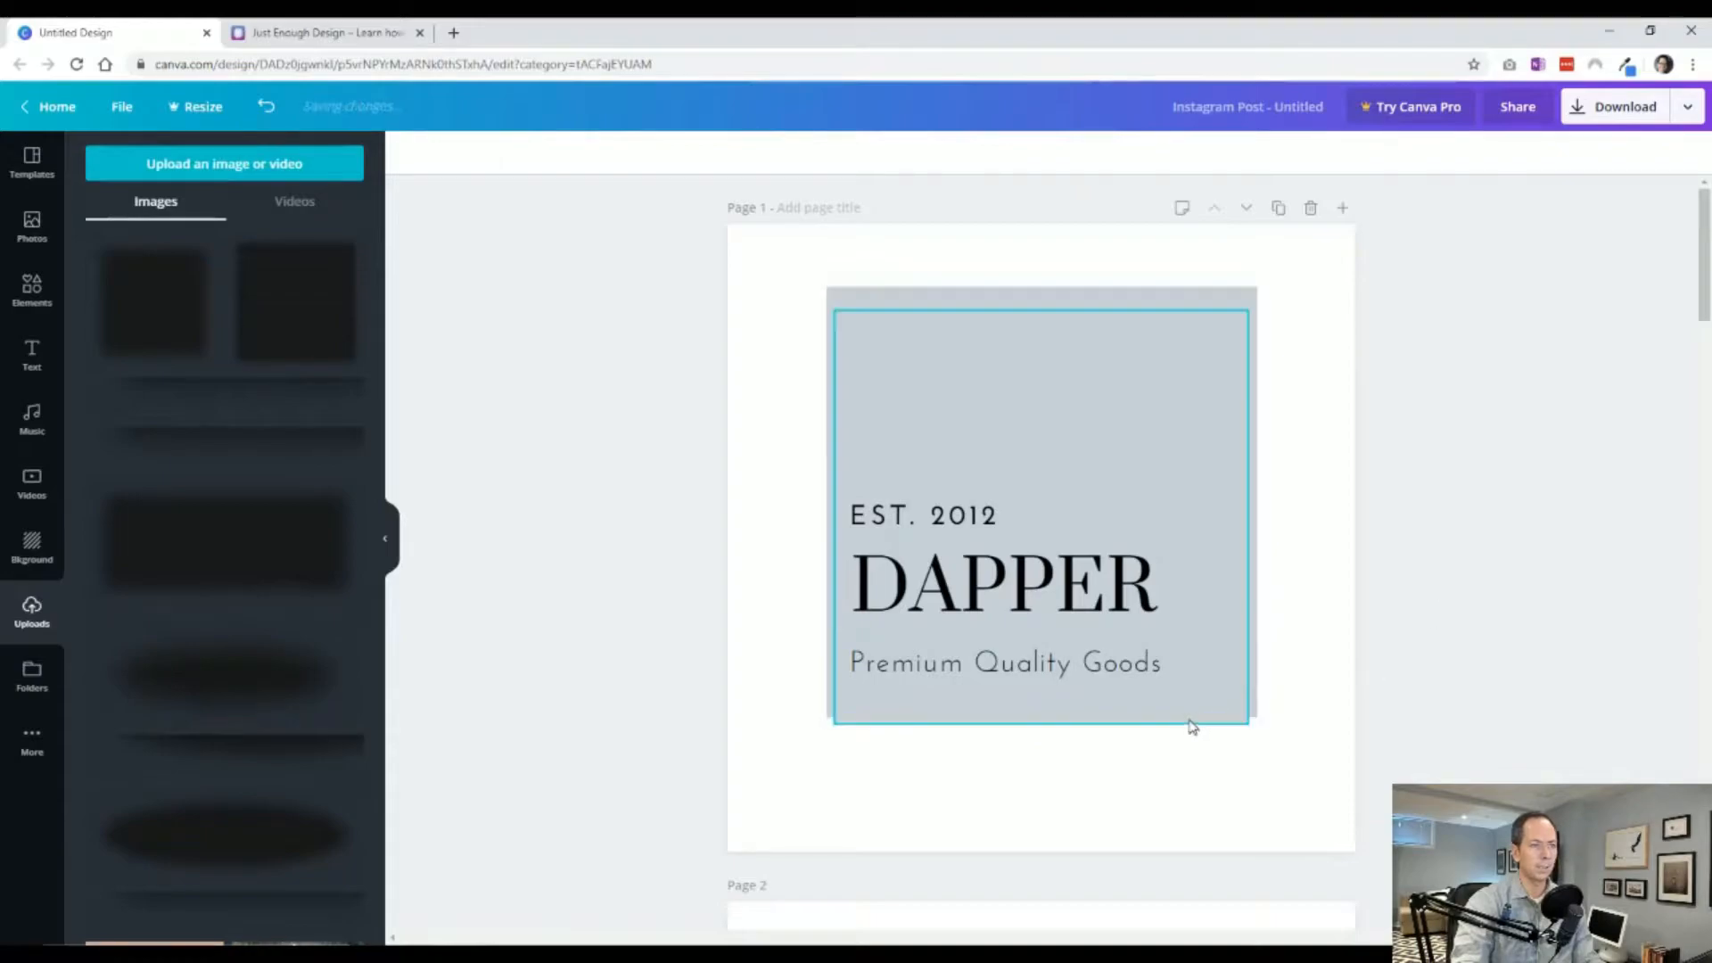
# Recolor the front square with the light lavender brand color.
pyautogui.click(1190, 723)
pyautogui.click(1311, 714)
pyautogui.click(1221, 376)
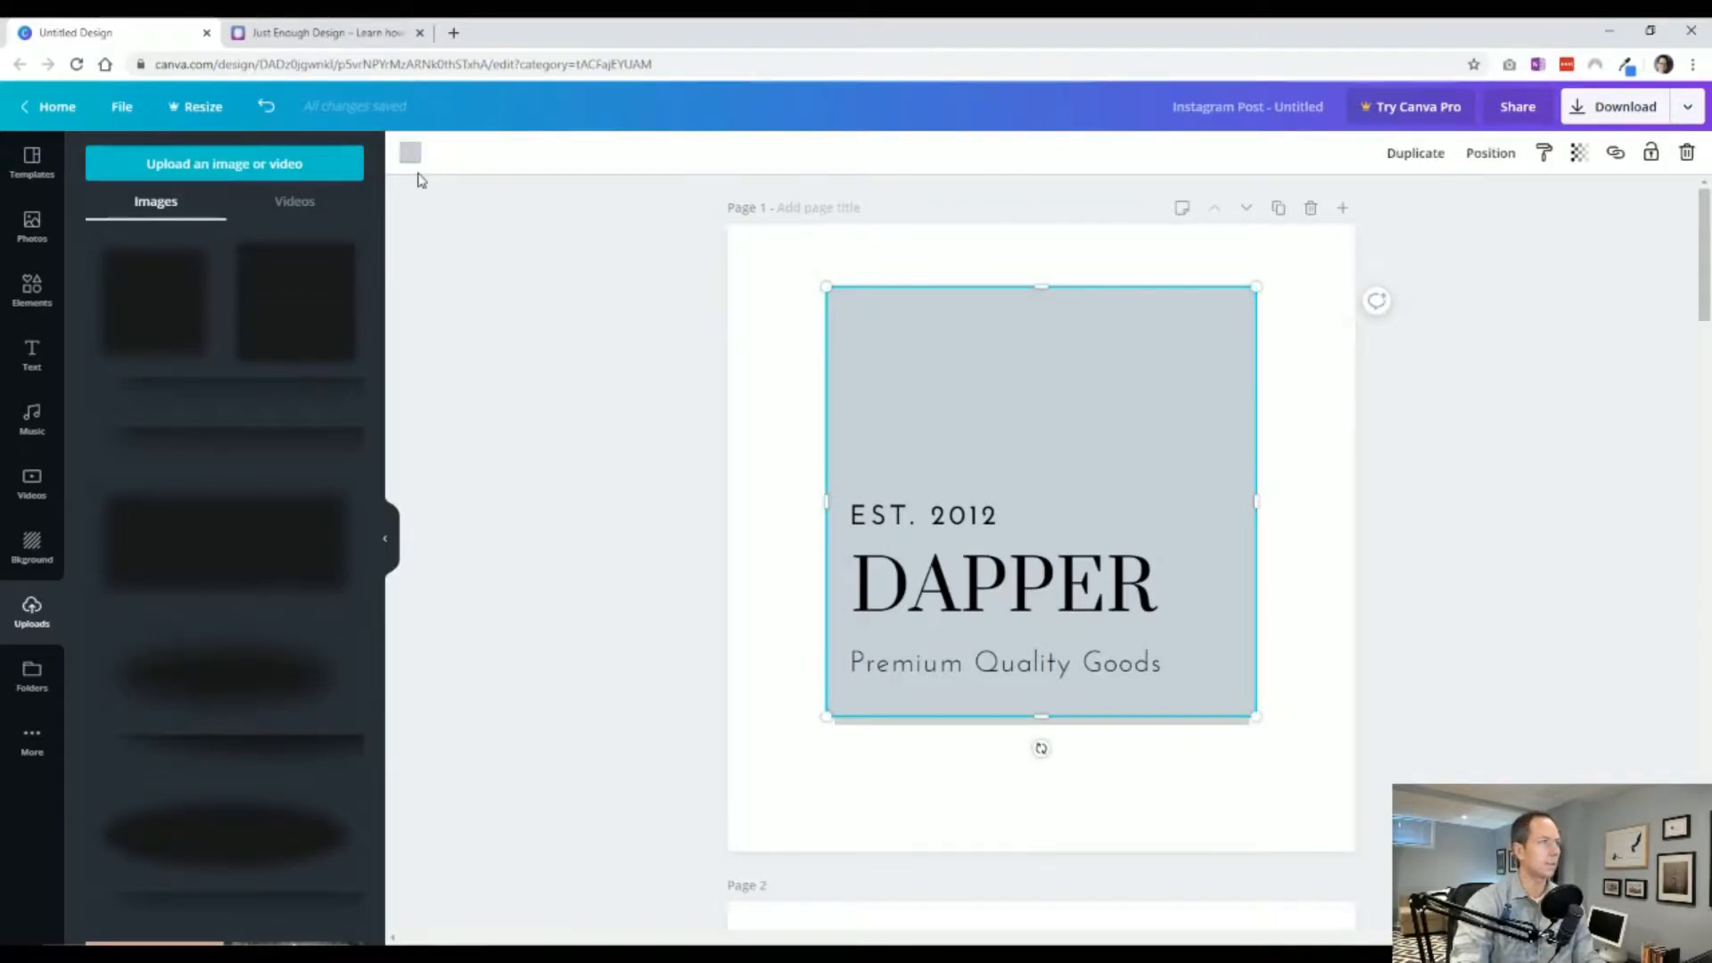
pyautogui.click(411, 161)
pyautogui.click(201, 477)
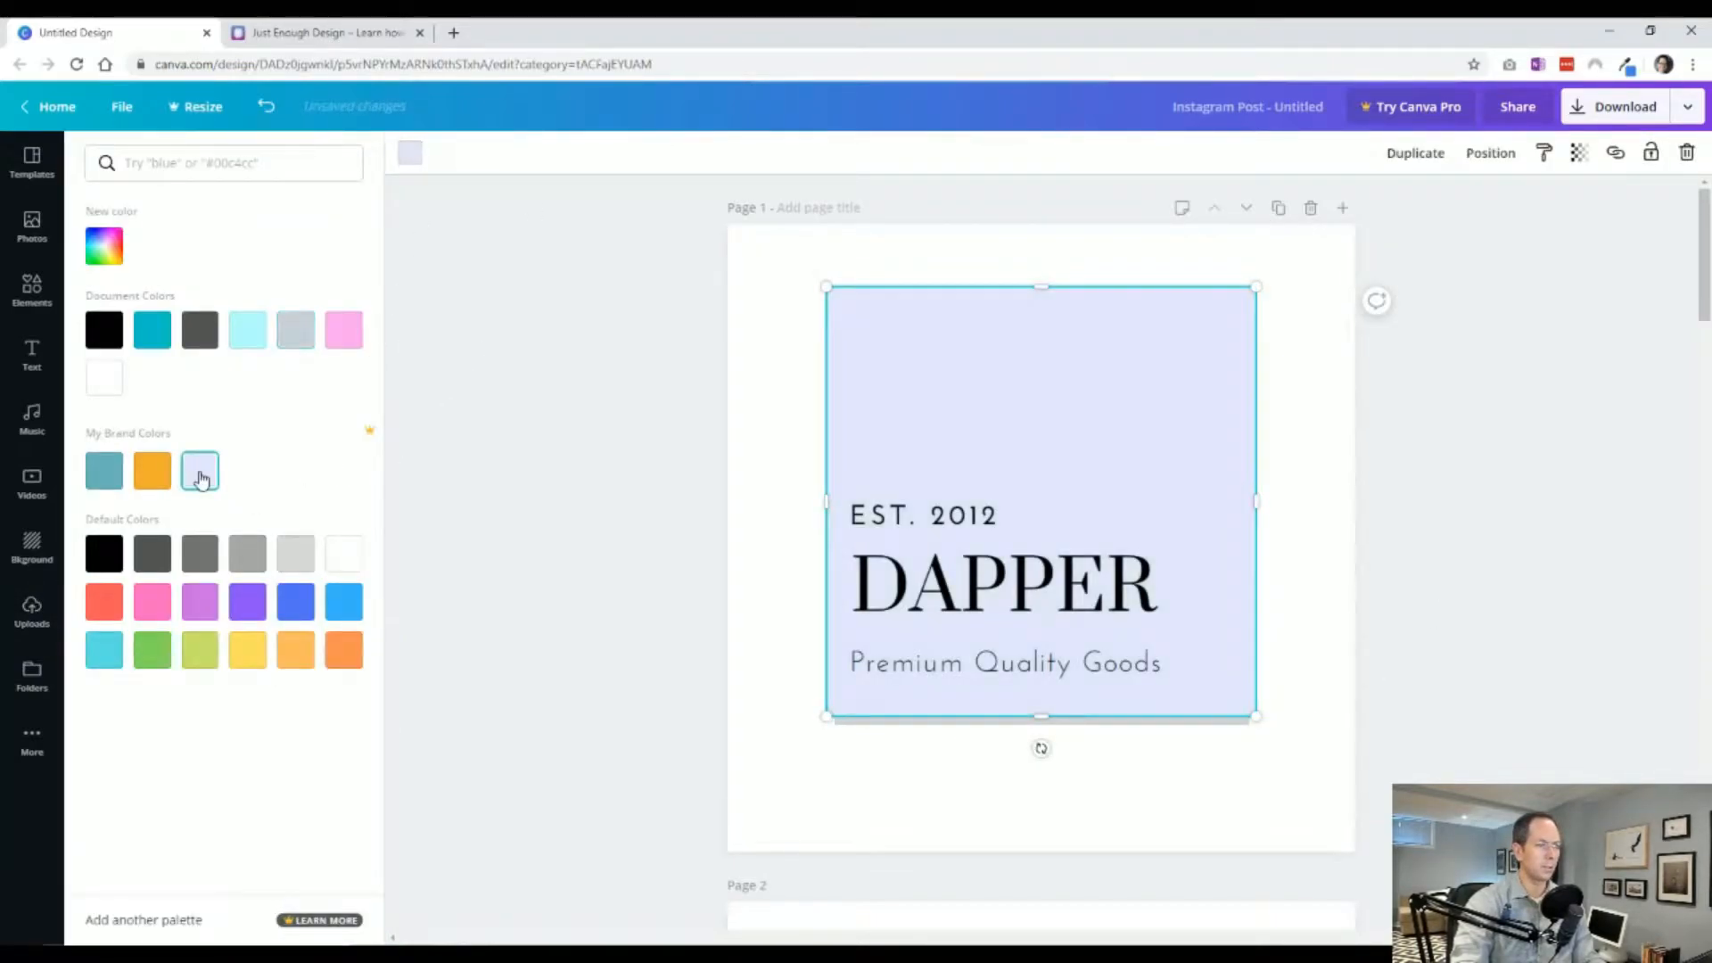
pyautogui.click(575, 521)
# Set the dark shadow square's transparency to 18.
pyautogui.click(877, 724)
pyautogui.click(1579, 152)
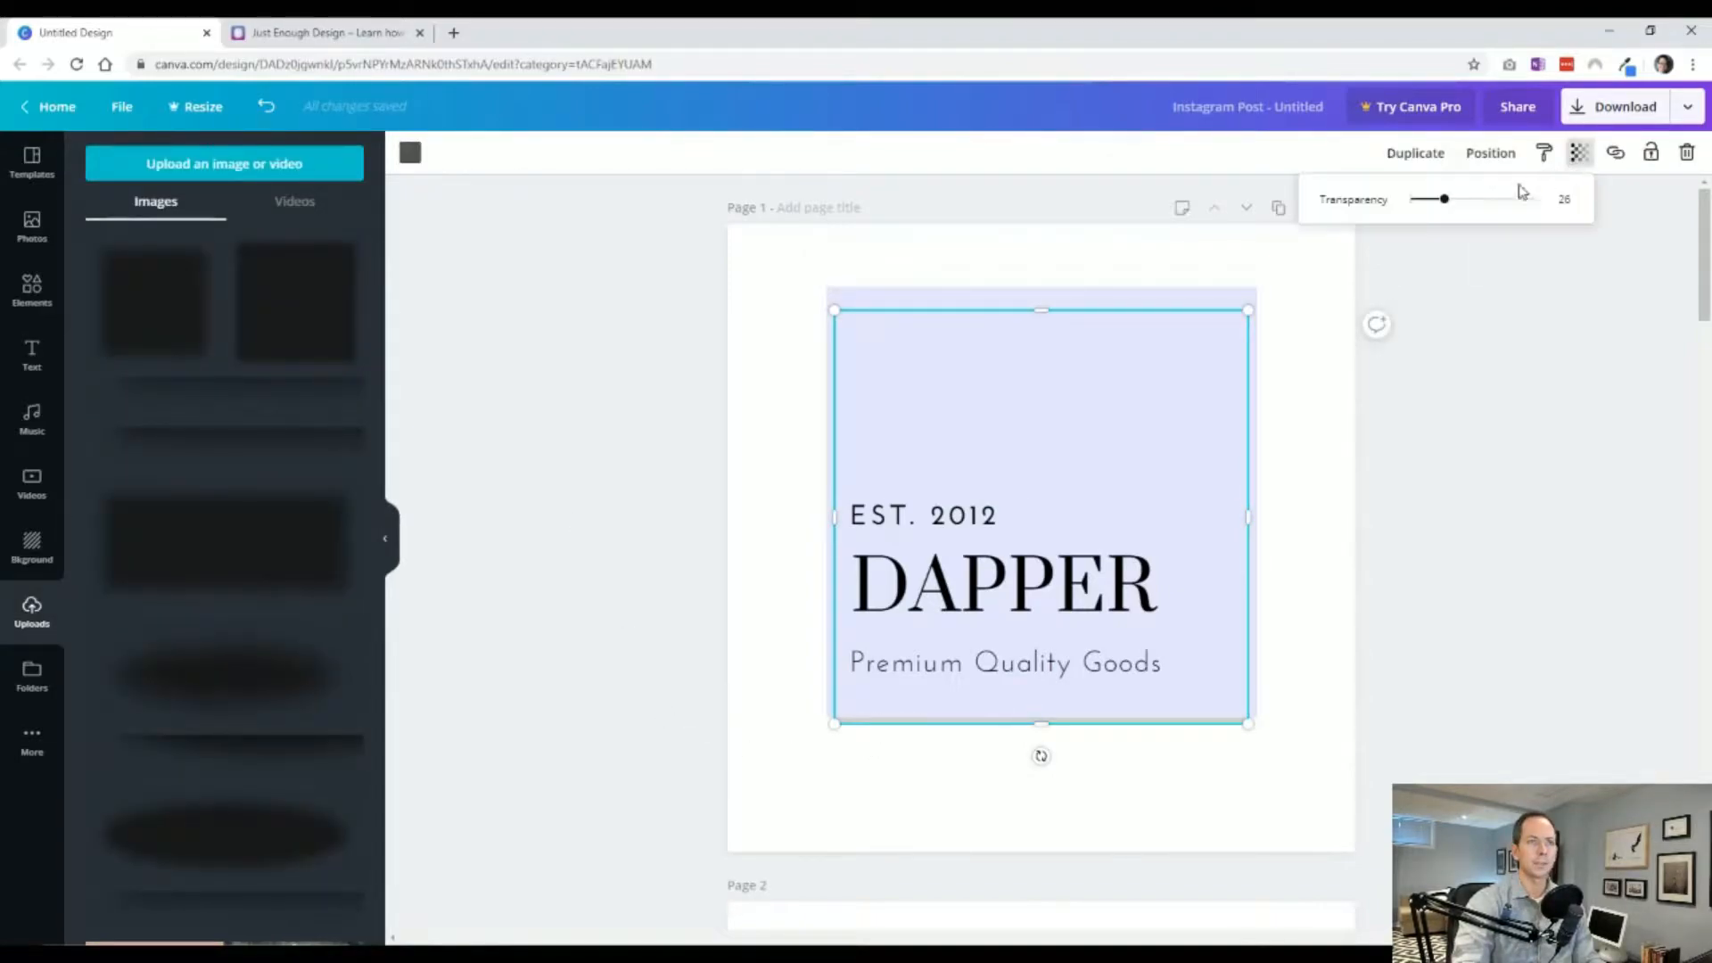
pyautogui.moveTo(1441, 207); pyautogui.dragTo(1436, 207)
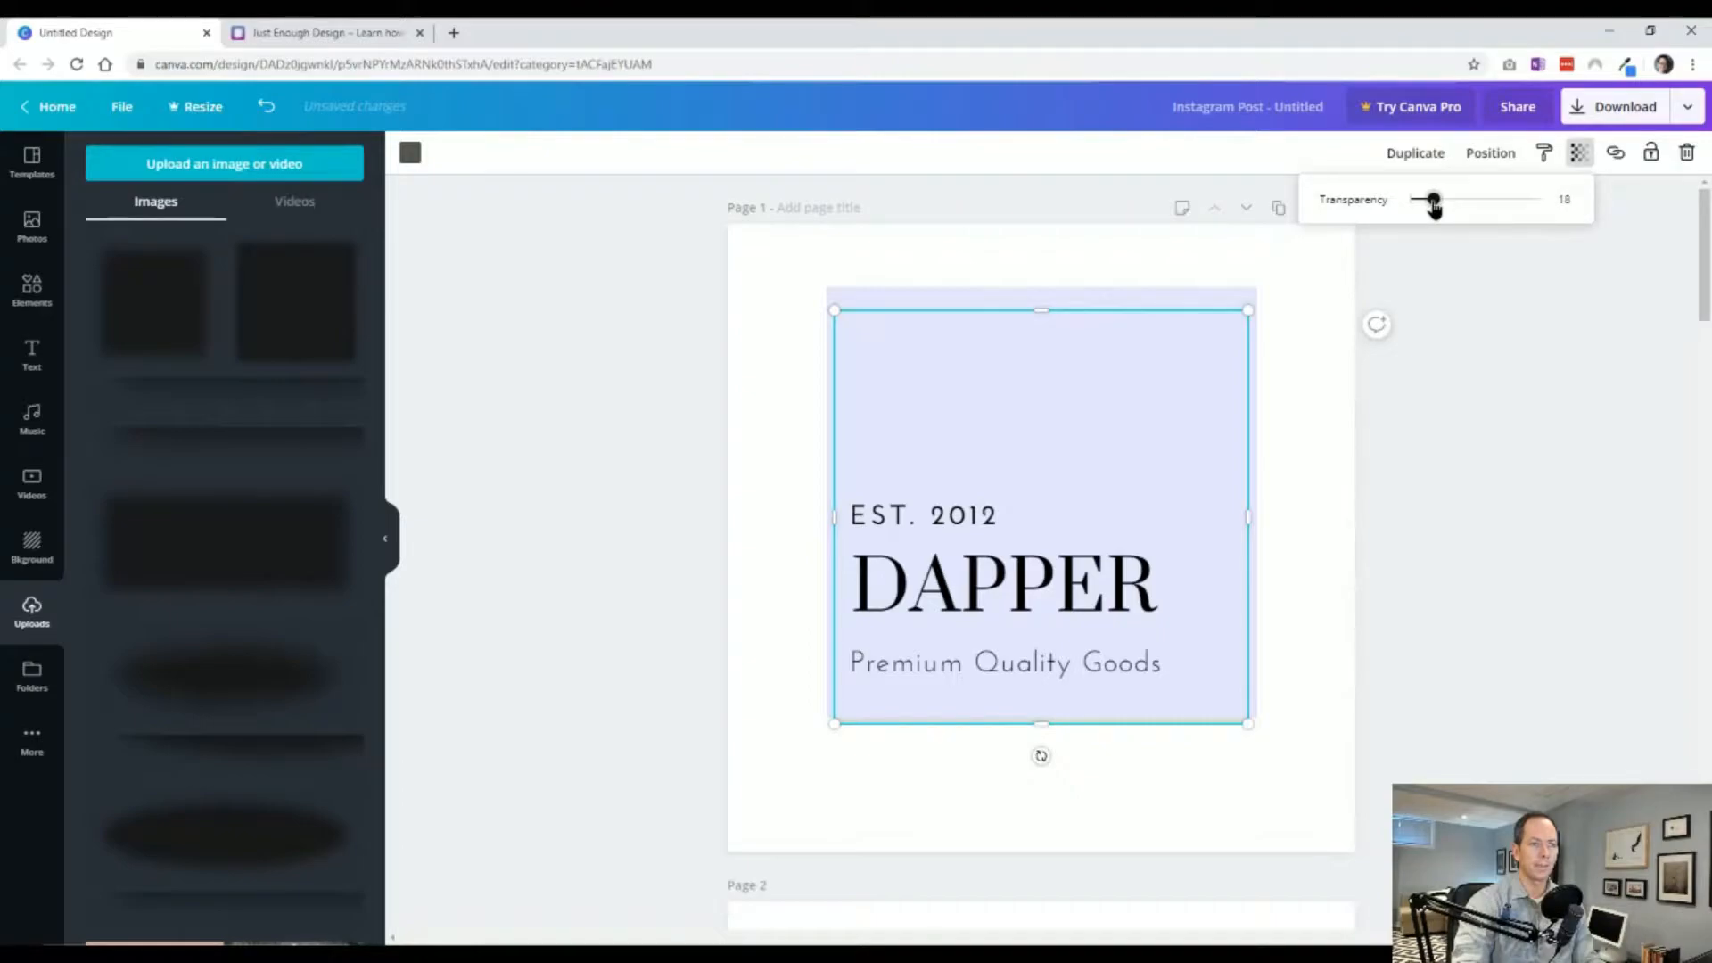
pyautogui.click(1318, 731)
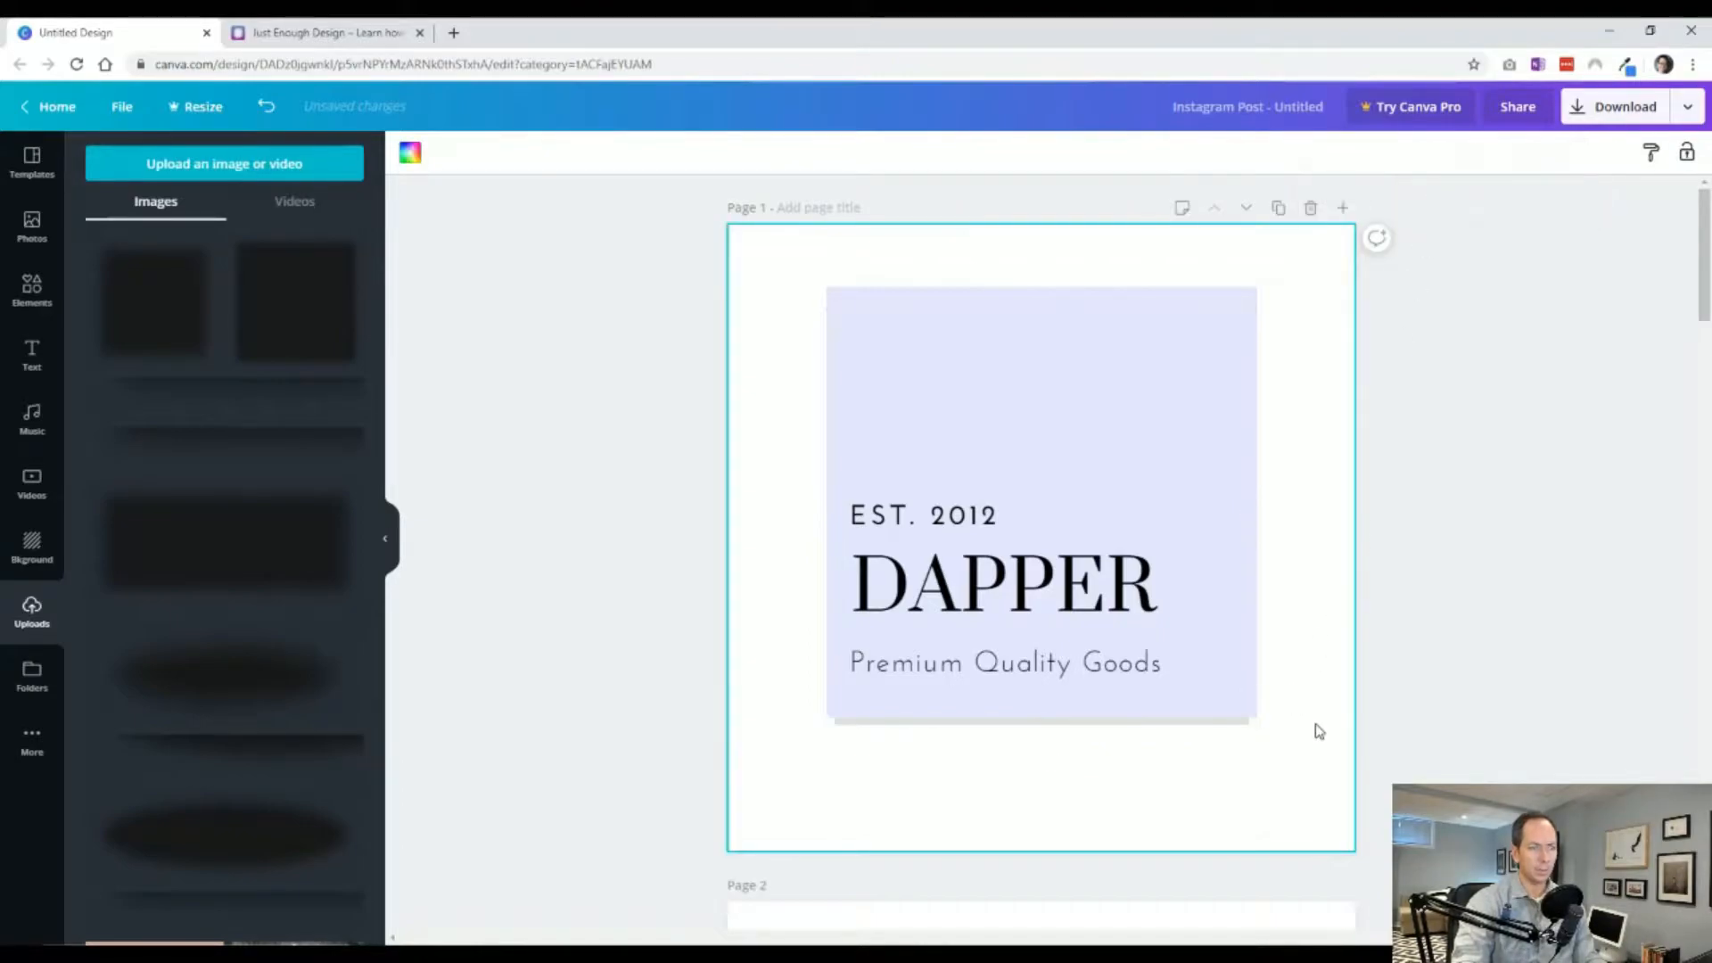
# Recolor the front square with the orange brand color.
pyautogui.click(1245, 711)
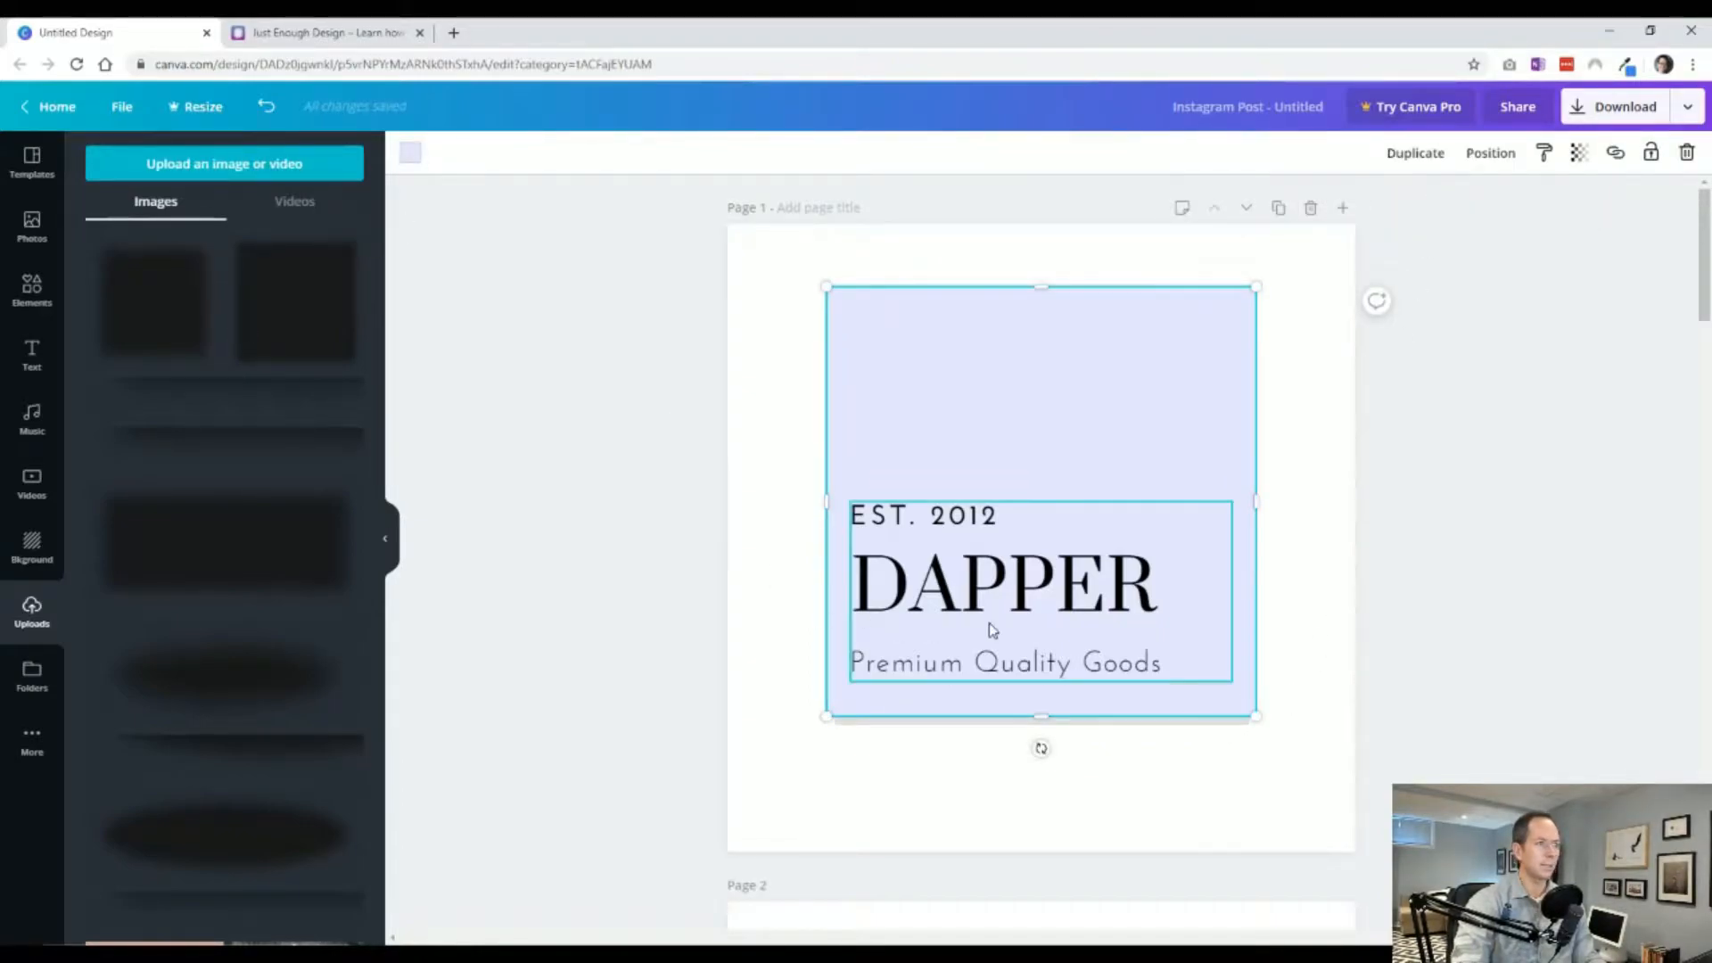
pyautogui.click(1258, 774)
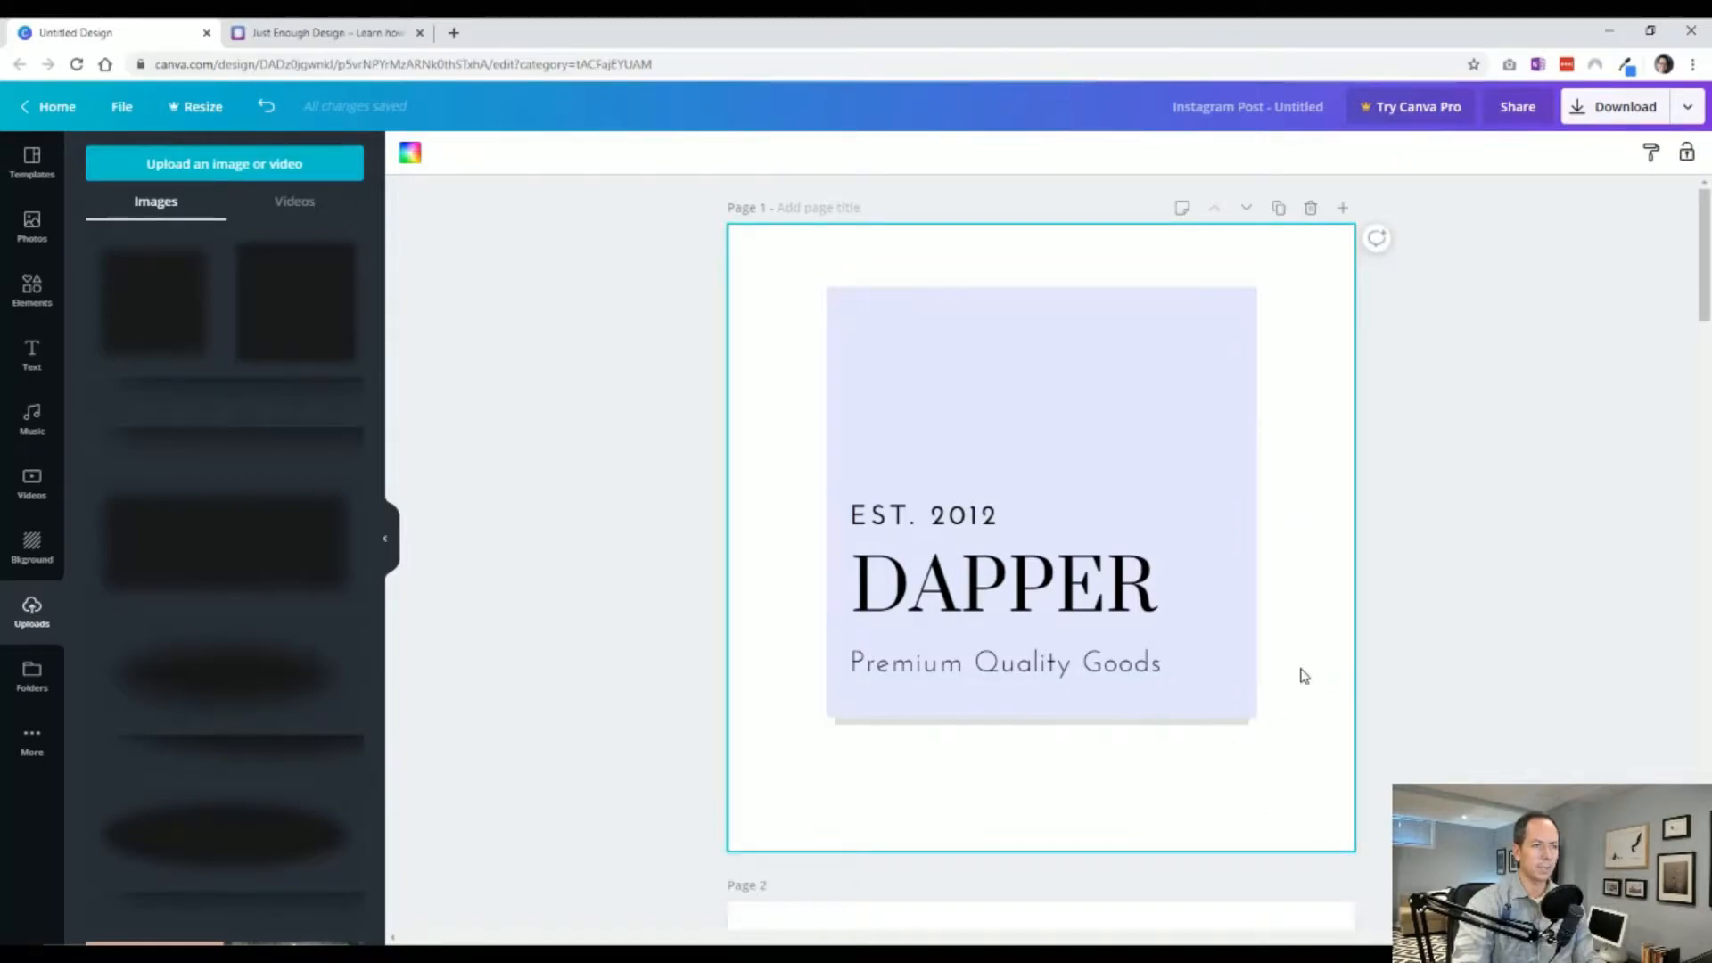
pyautogui.click(1243, 688)
pyautogui.click(407, 156)
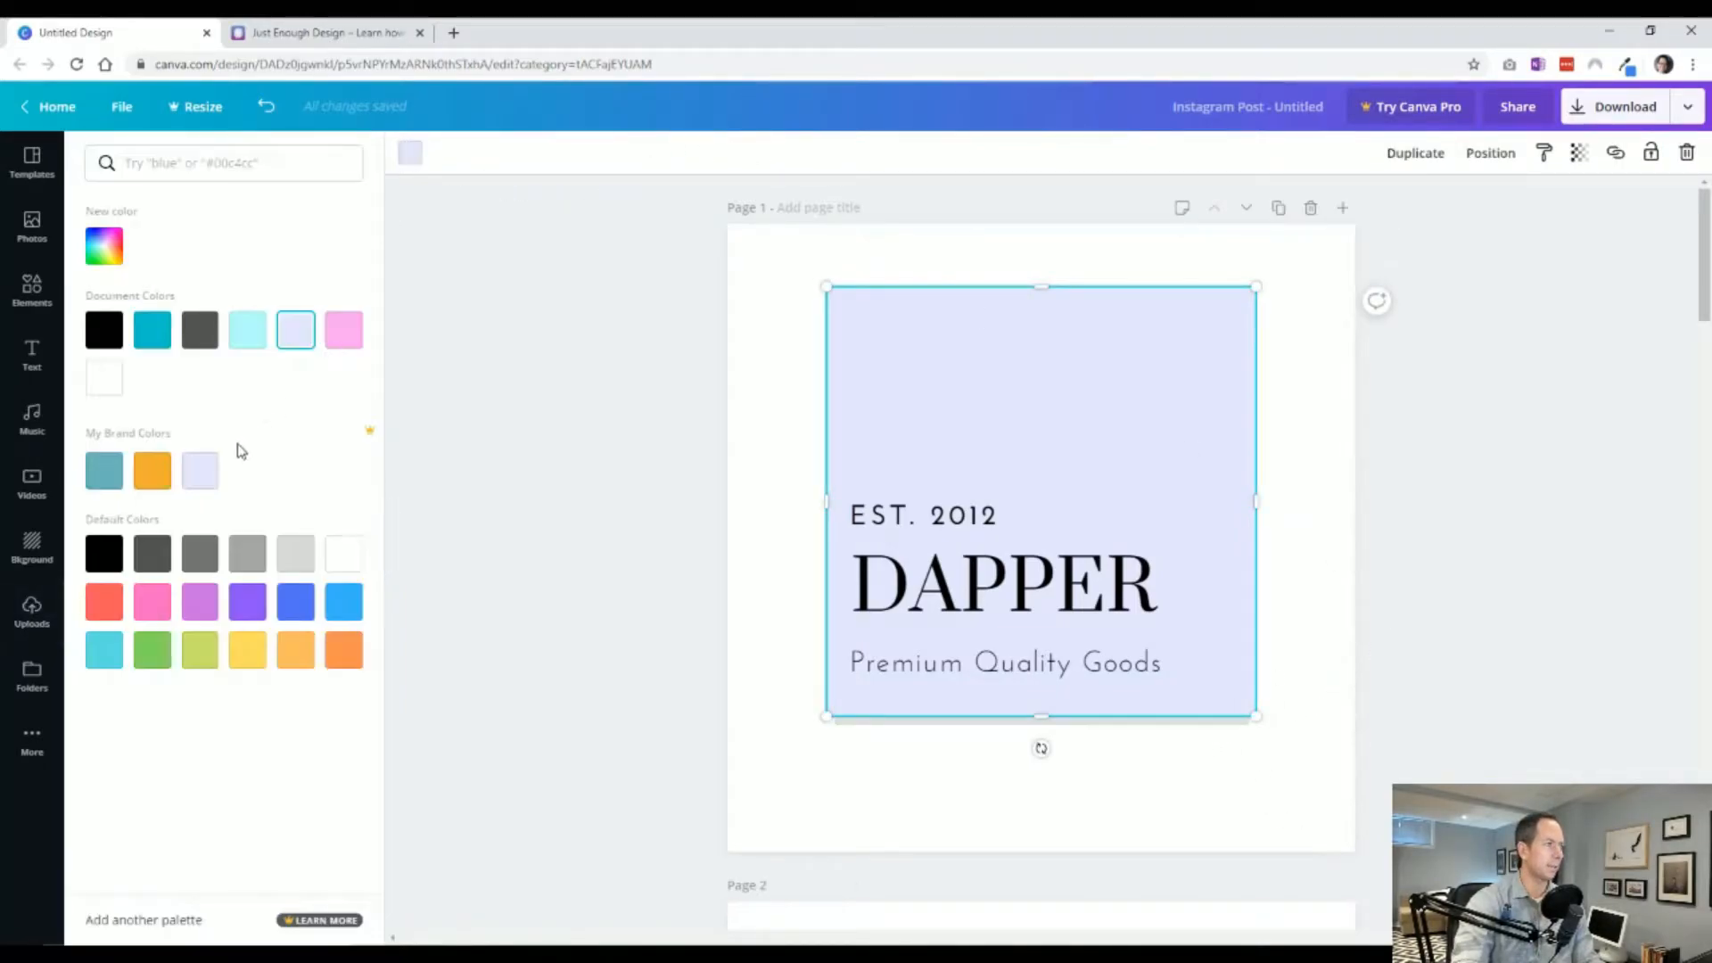
pyautogui.click(153, 467)
pyautogui.click(638, 780)
# Set the shadow square's transparency to 100.
pyautogui.click(961, 724)
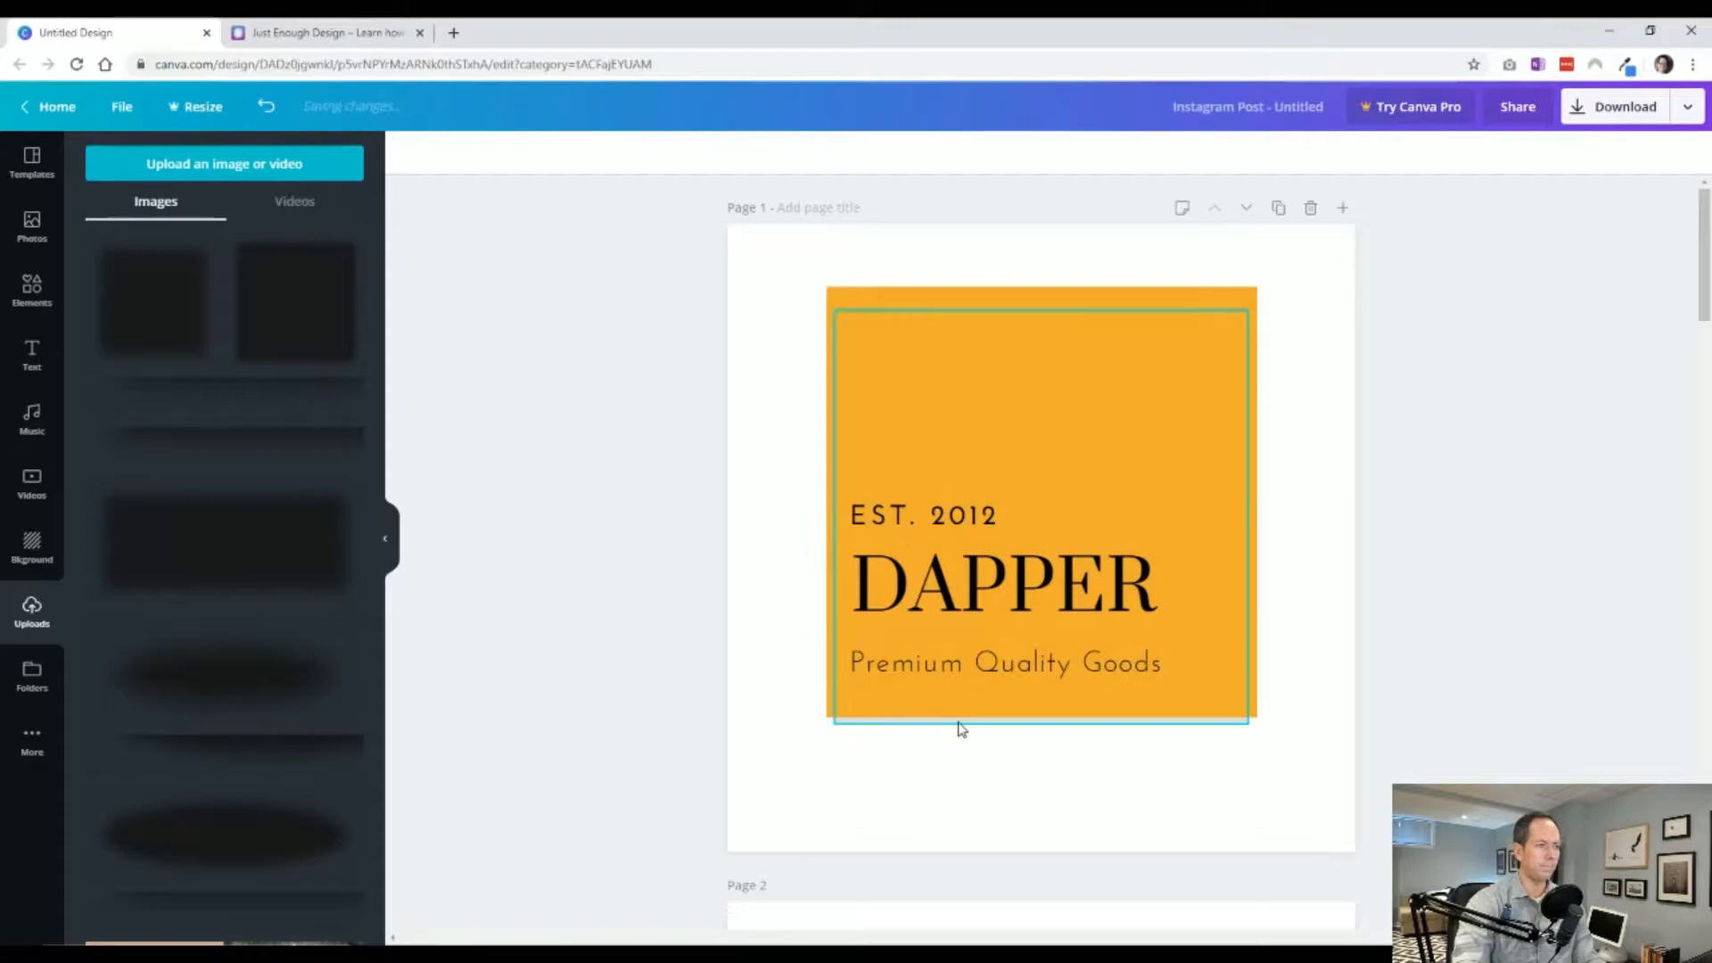
pyautogui.moveTo(1246, 727); pyautogui.dragTo(1246, 727)
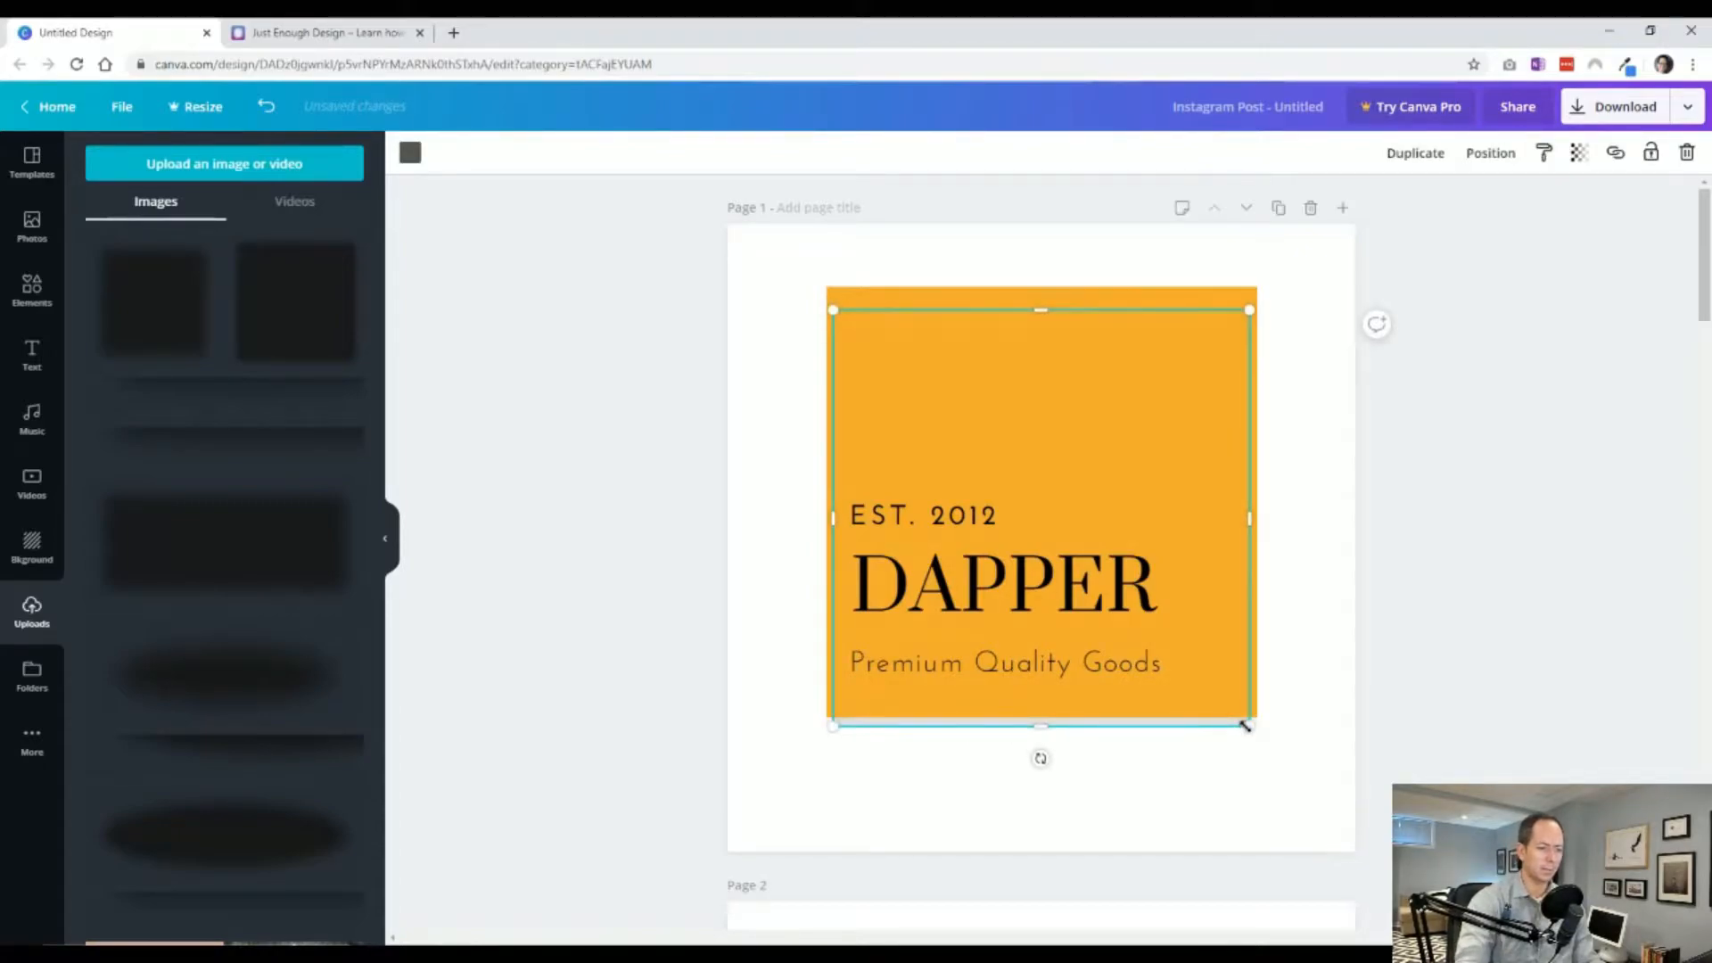
pyautogui.click(1367, 597)
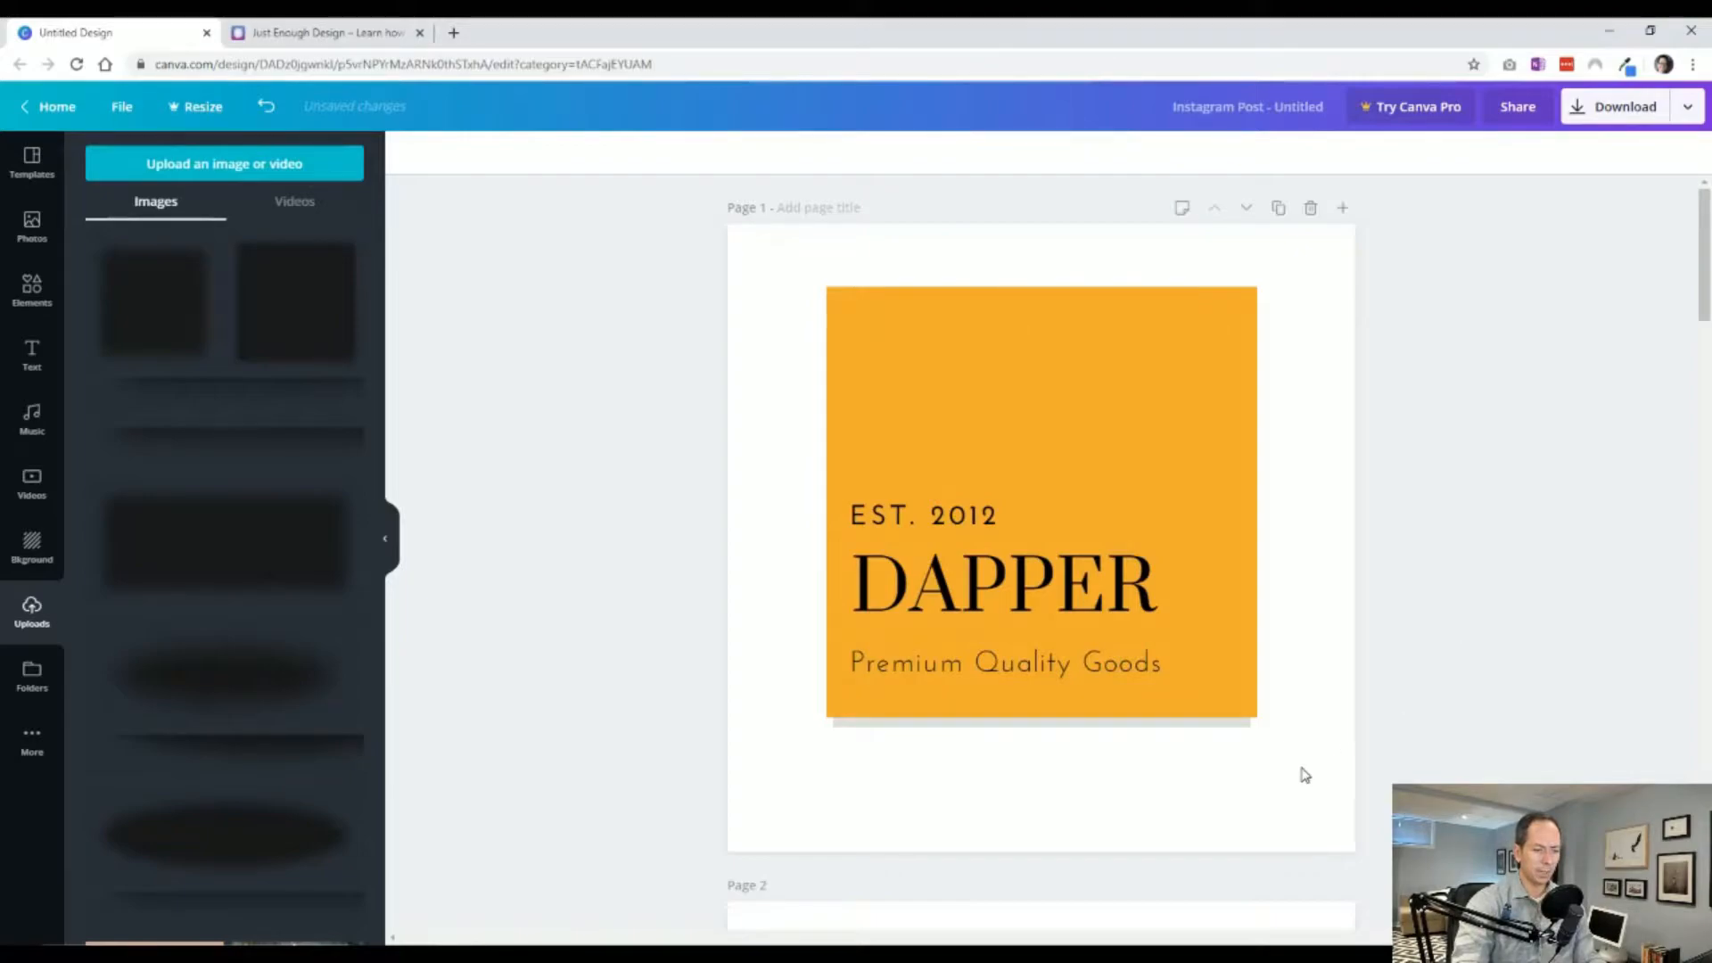
pyautogui.click(1227, 725)
pyautogui.click(1578, 153)
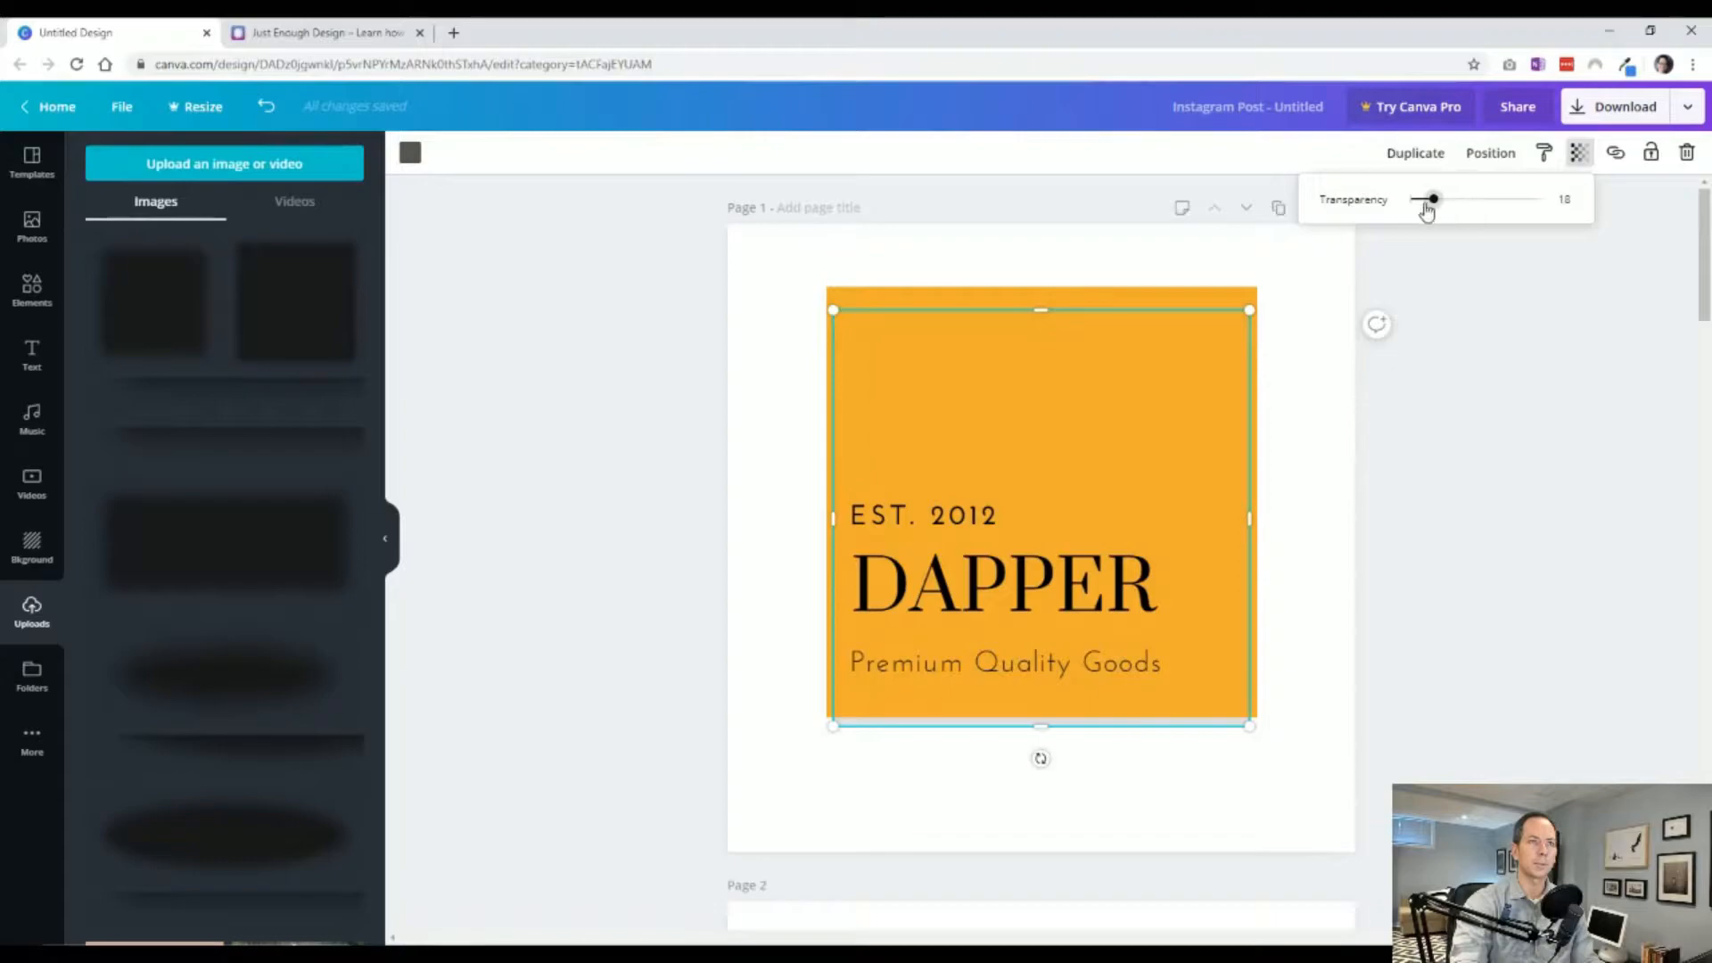
pyautogui.moveTo(1432, 204); pyautogui.dragTo(1584, 215)
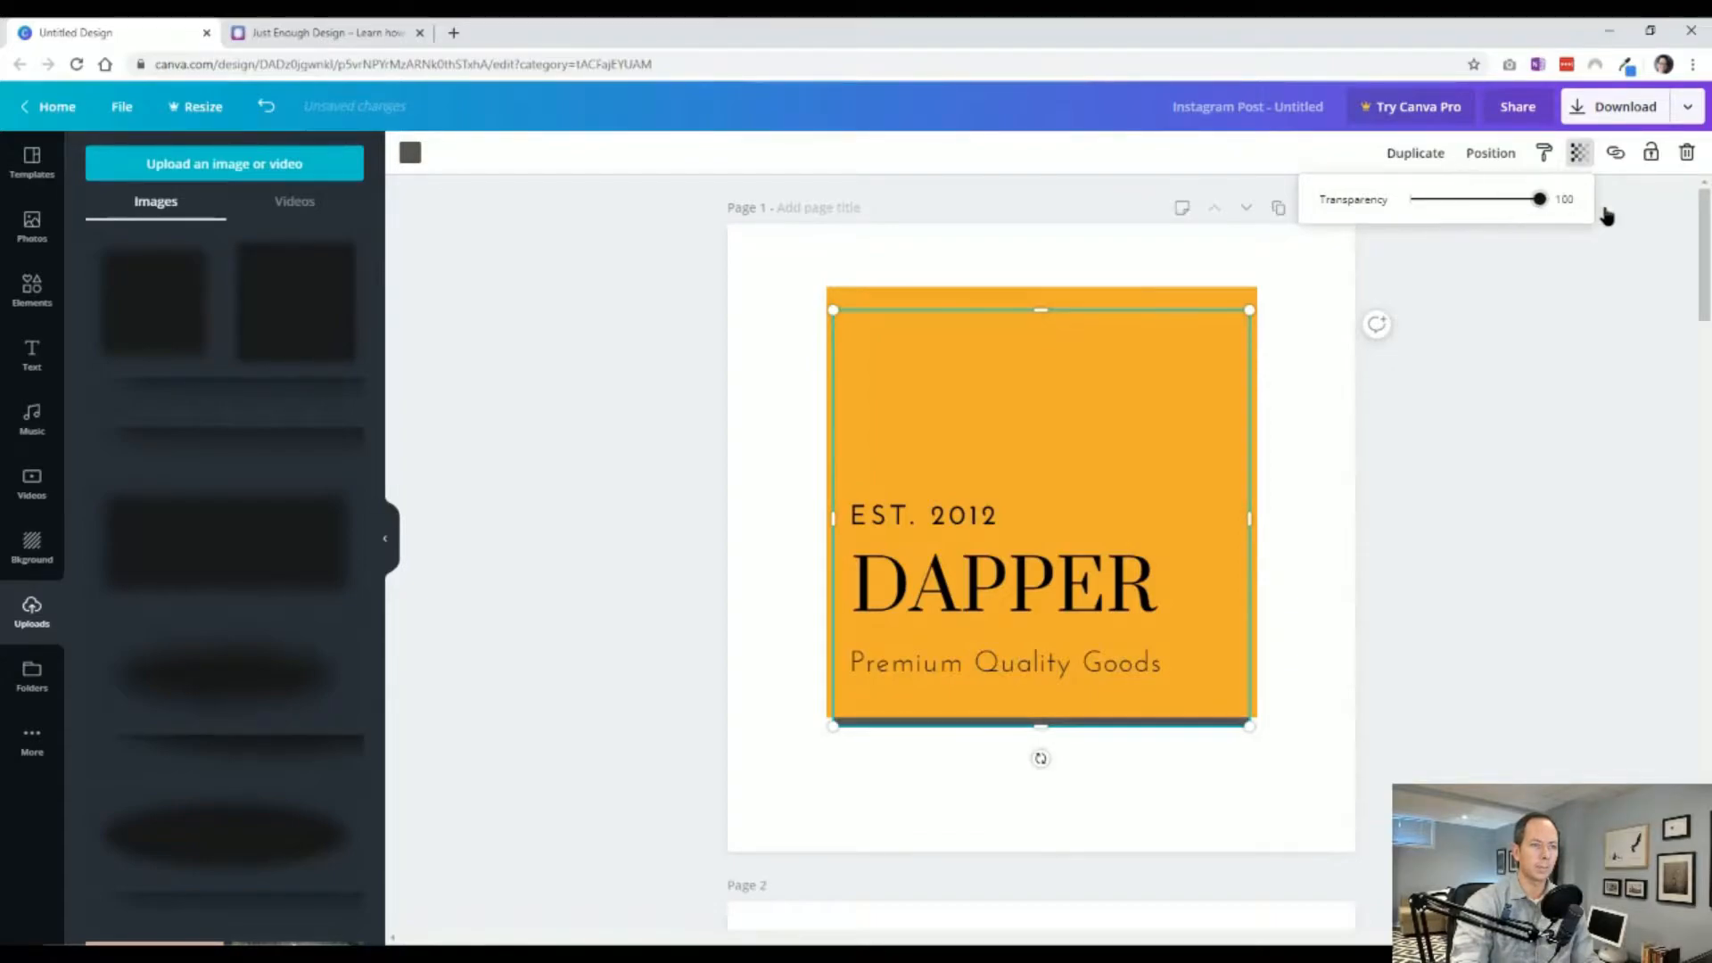
pyautogui.click(1433, 656)
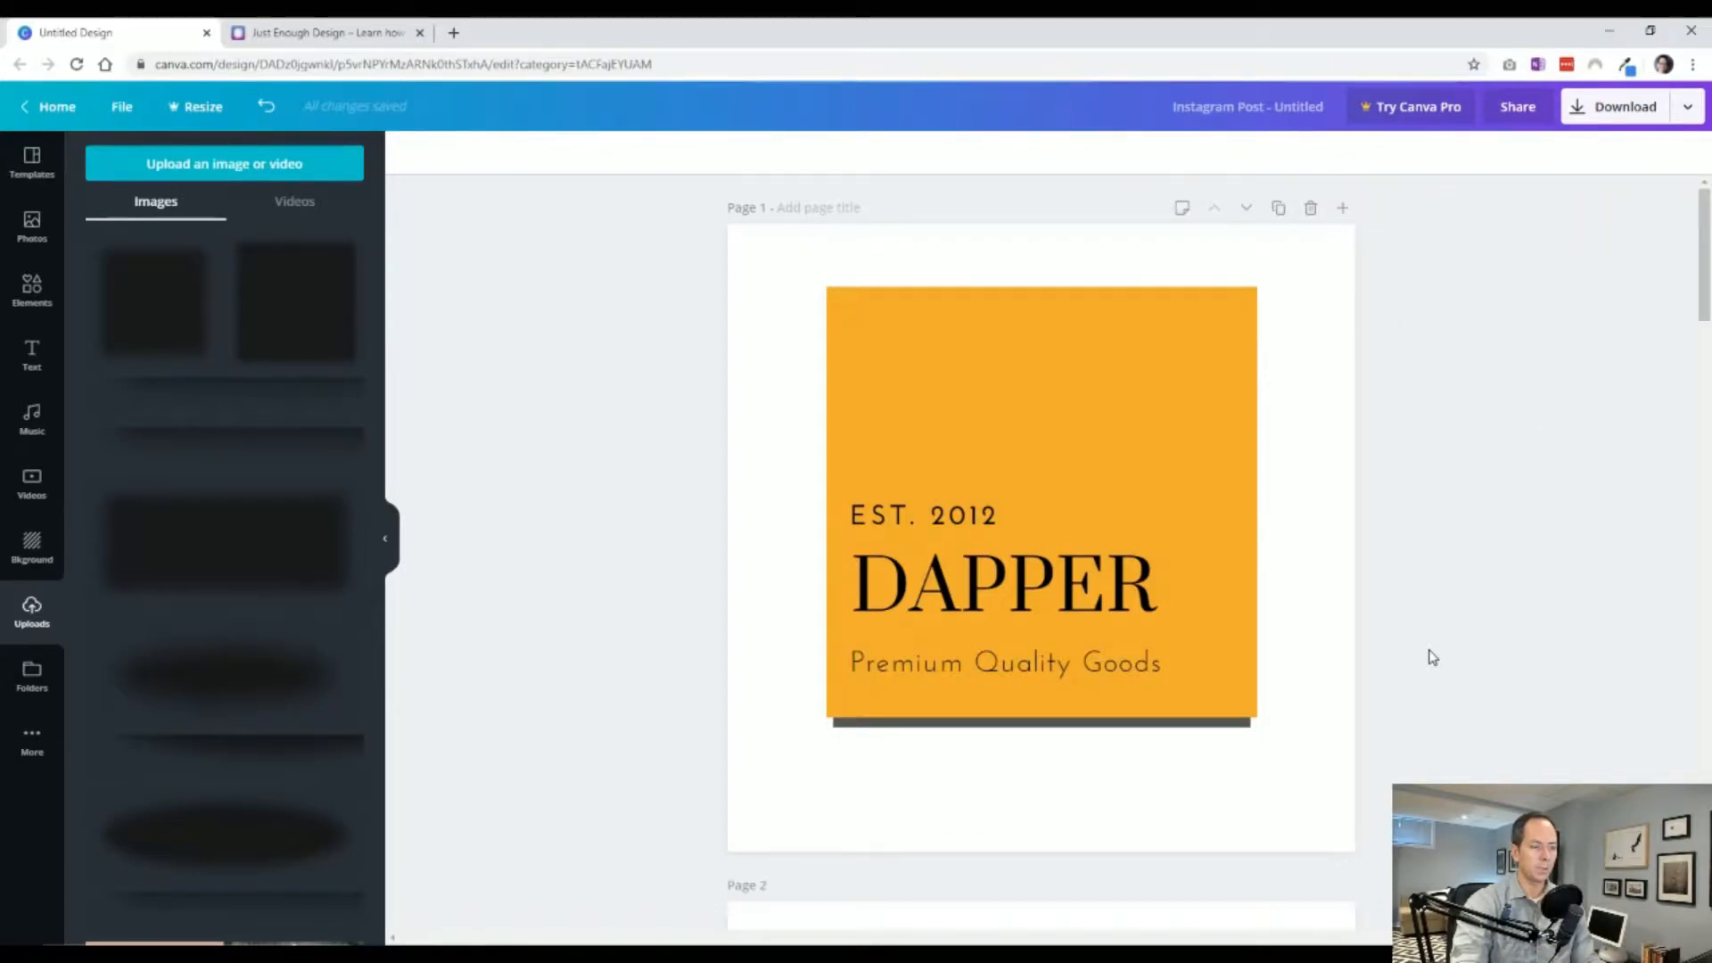
# Lower the shadow square's transparency back to a faint level.
pyautogui.click(1215, 726)
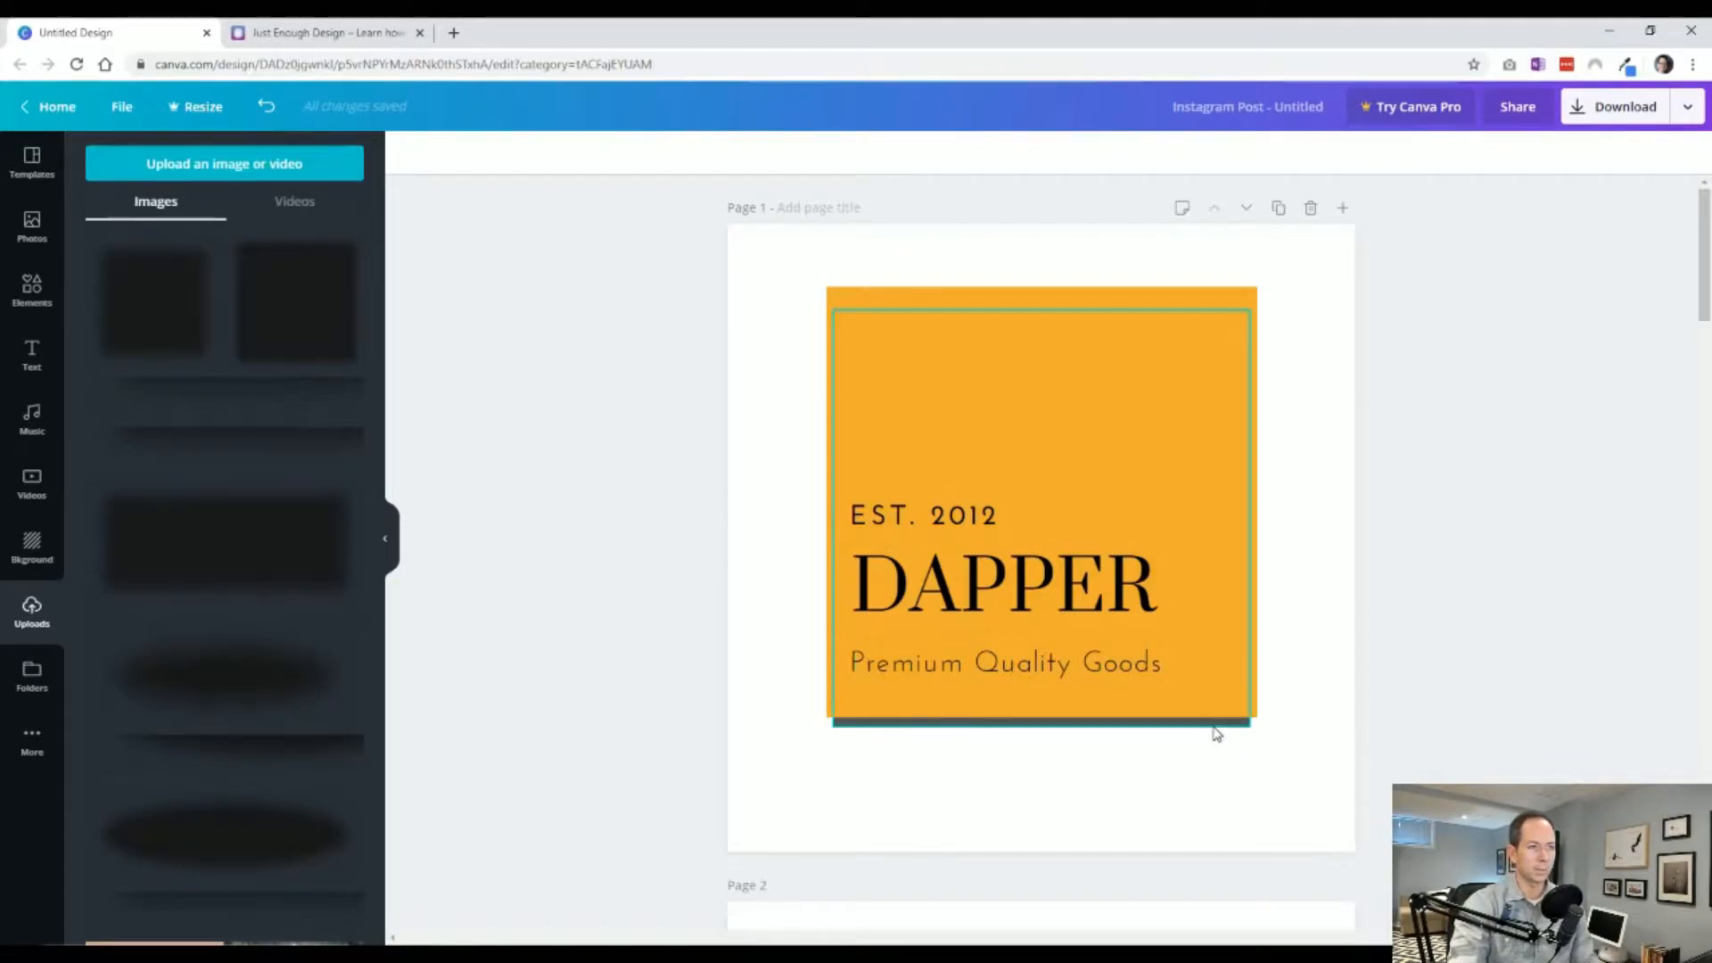
pyautogui.click(1579, 152)
pyautogui.moveTo(1438, 202); pyautogui.dragTo(1425, 207)
# Search elements for circle and add a solid gray circle to page 3.
pyautogui.scroll(-15, 1403, 556)
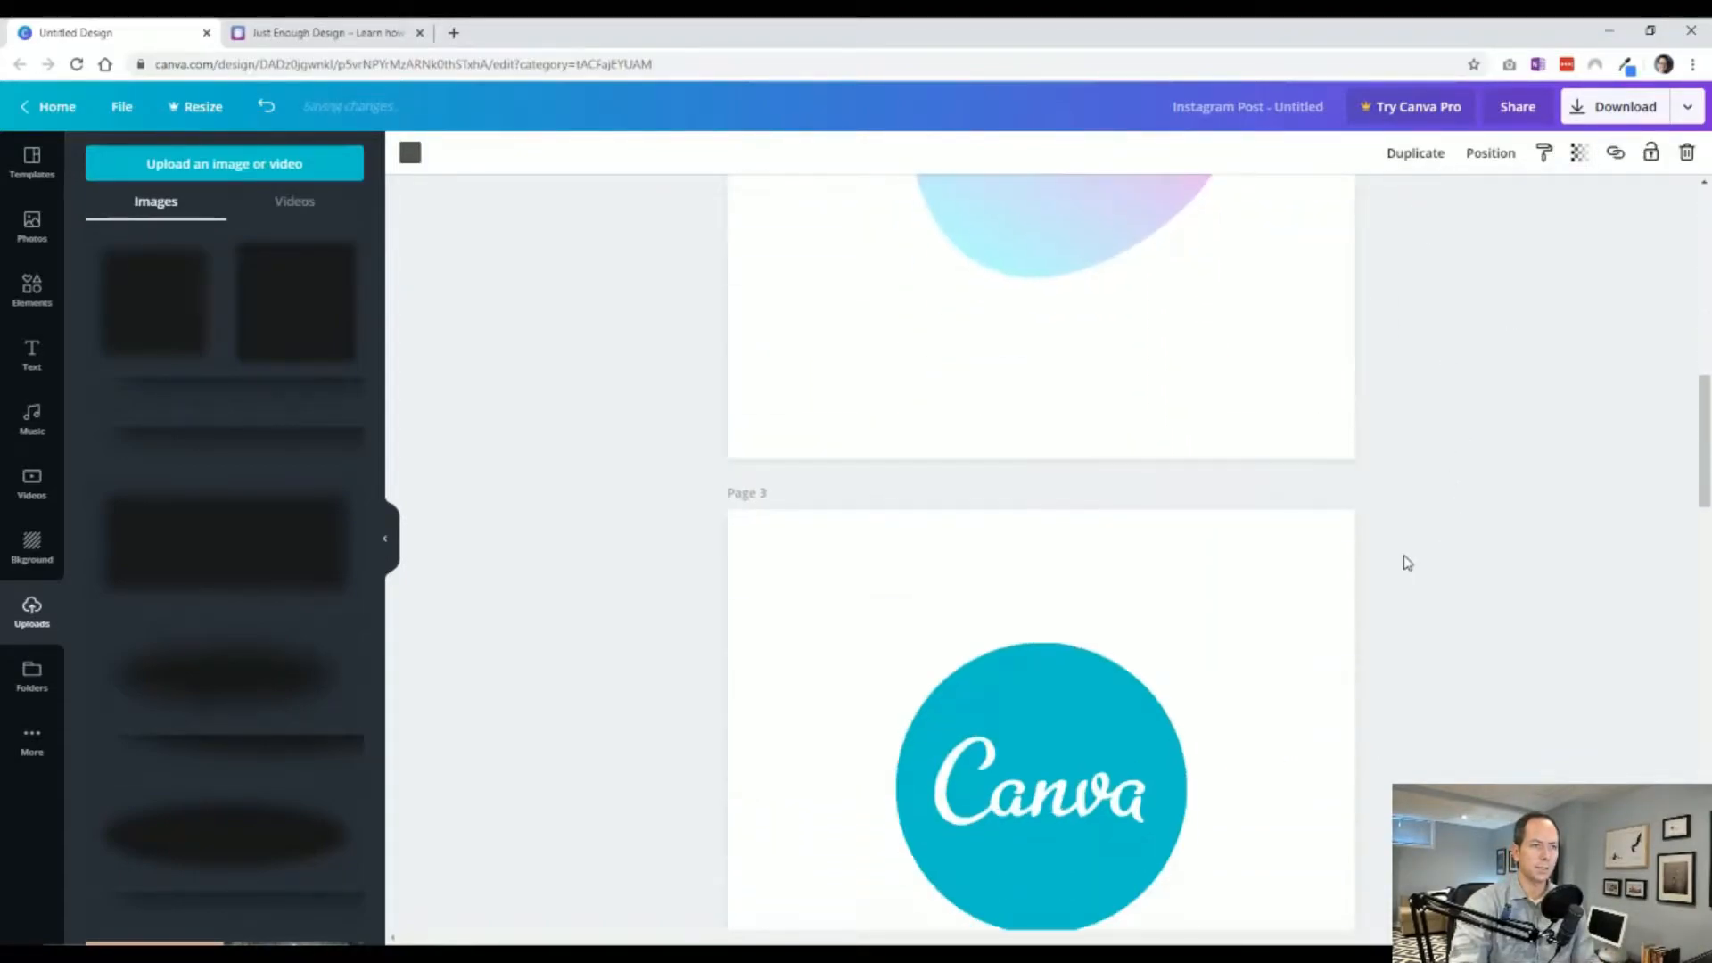
pyautogui.scroll(1, 1403, 556)
pyautogui.click(1355, 589)
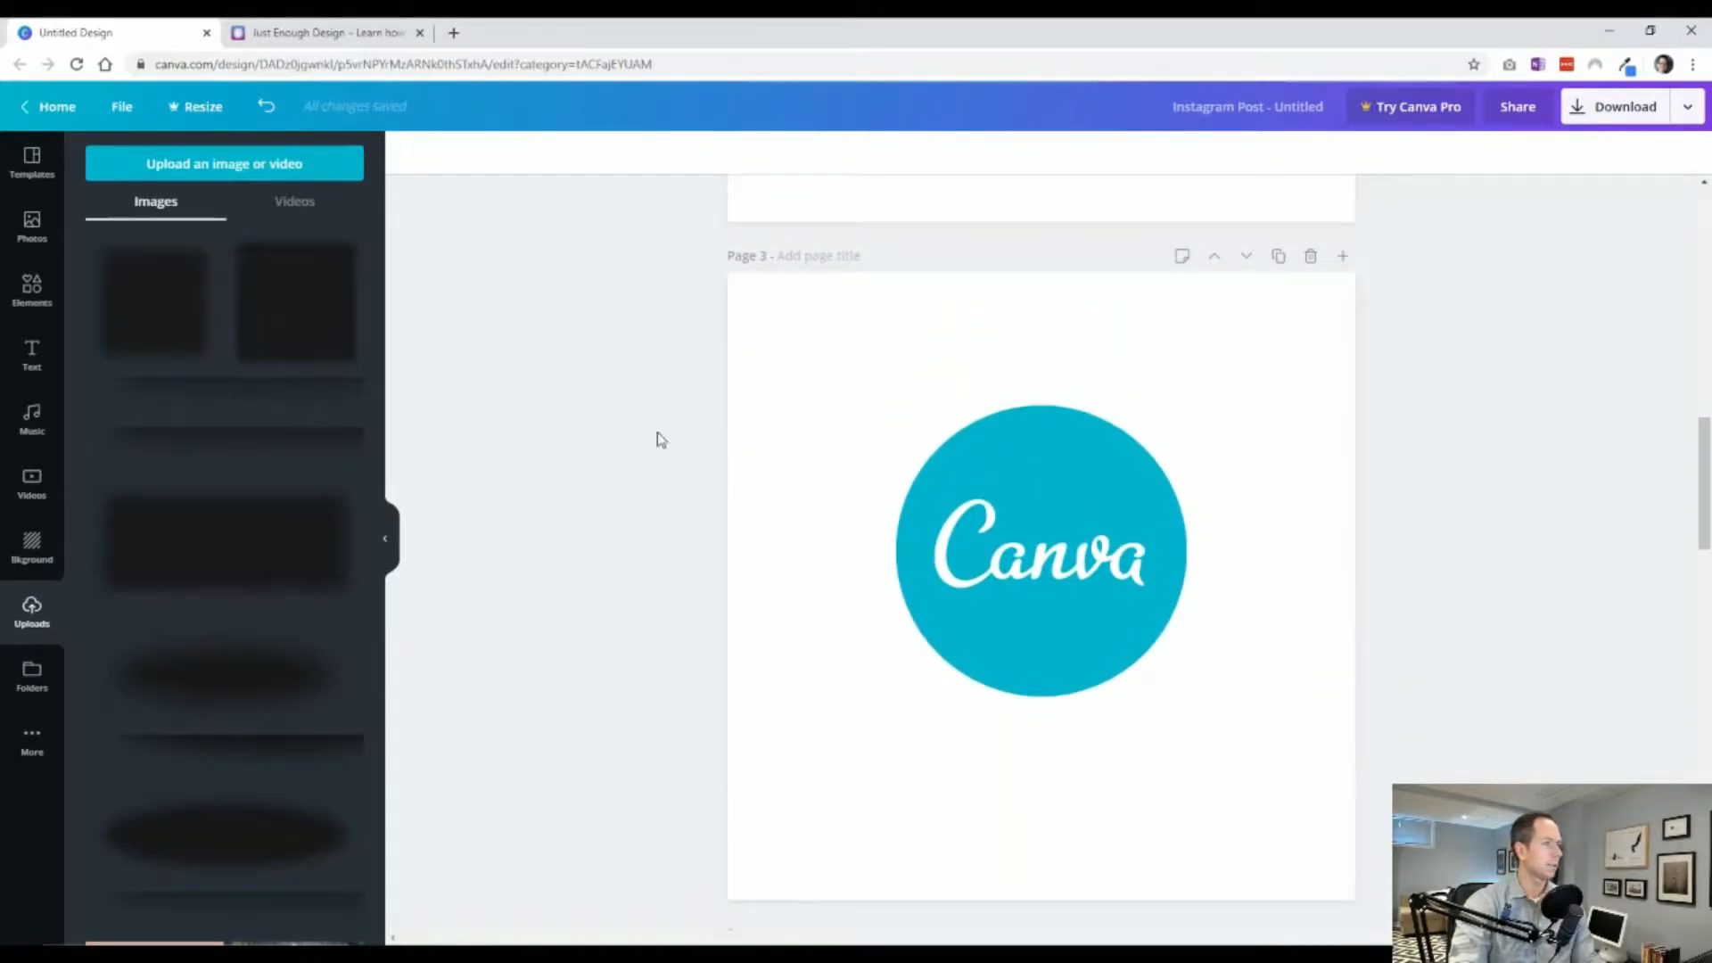
pyautogui.click(32, 290)
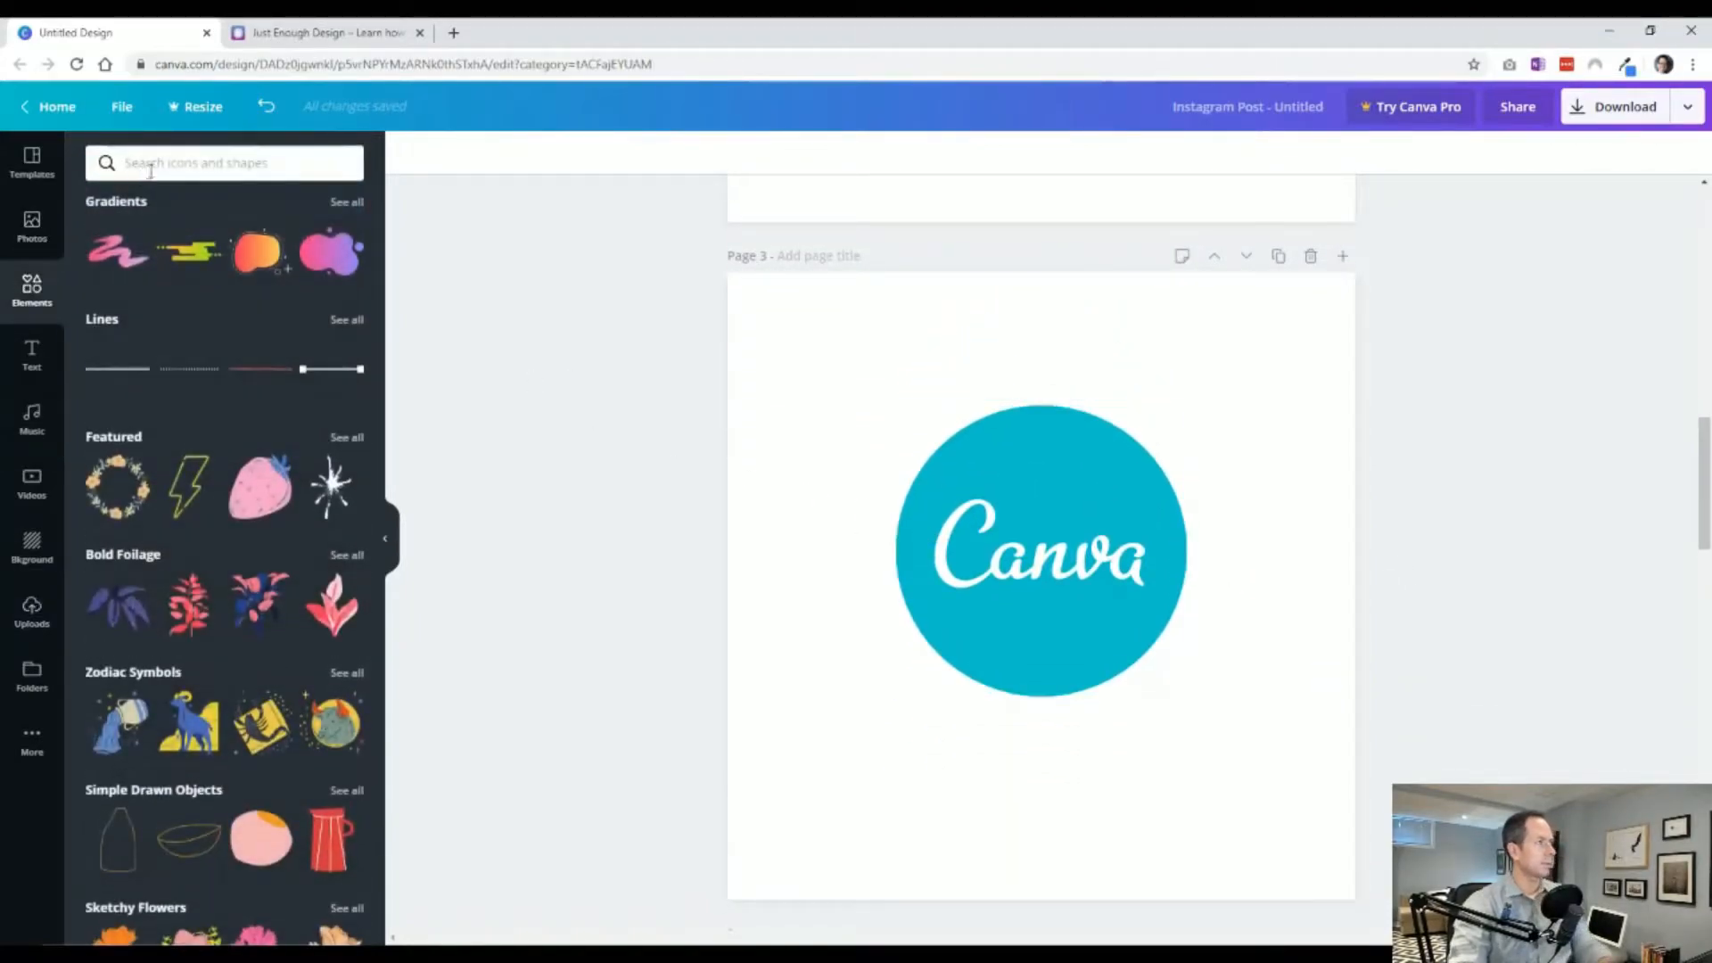
pyautogui.click(152, 166)
pyautogui.write('circle')
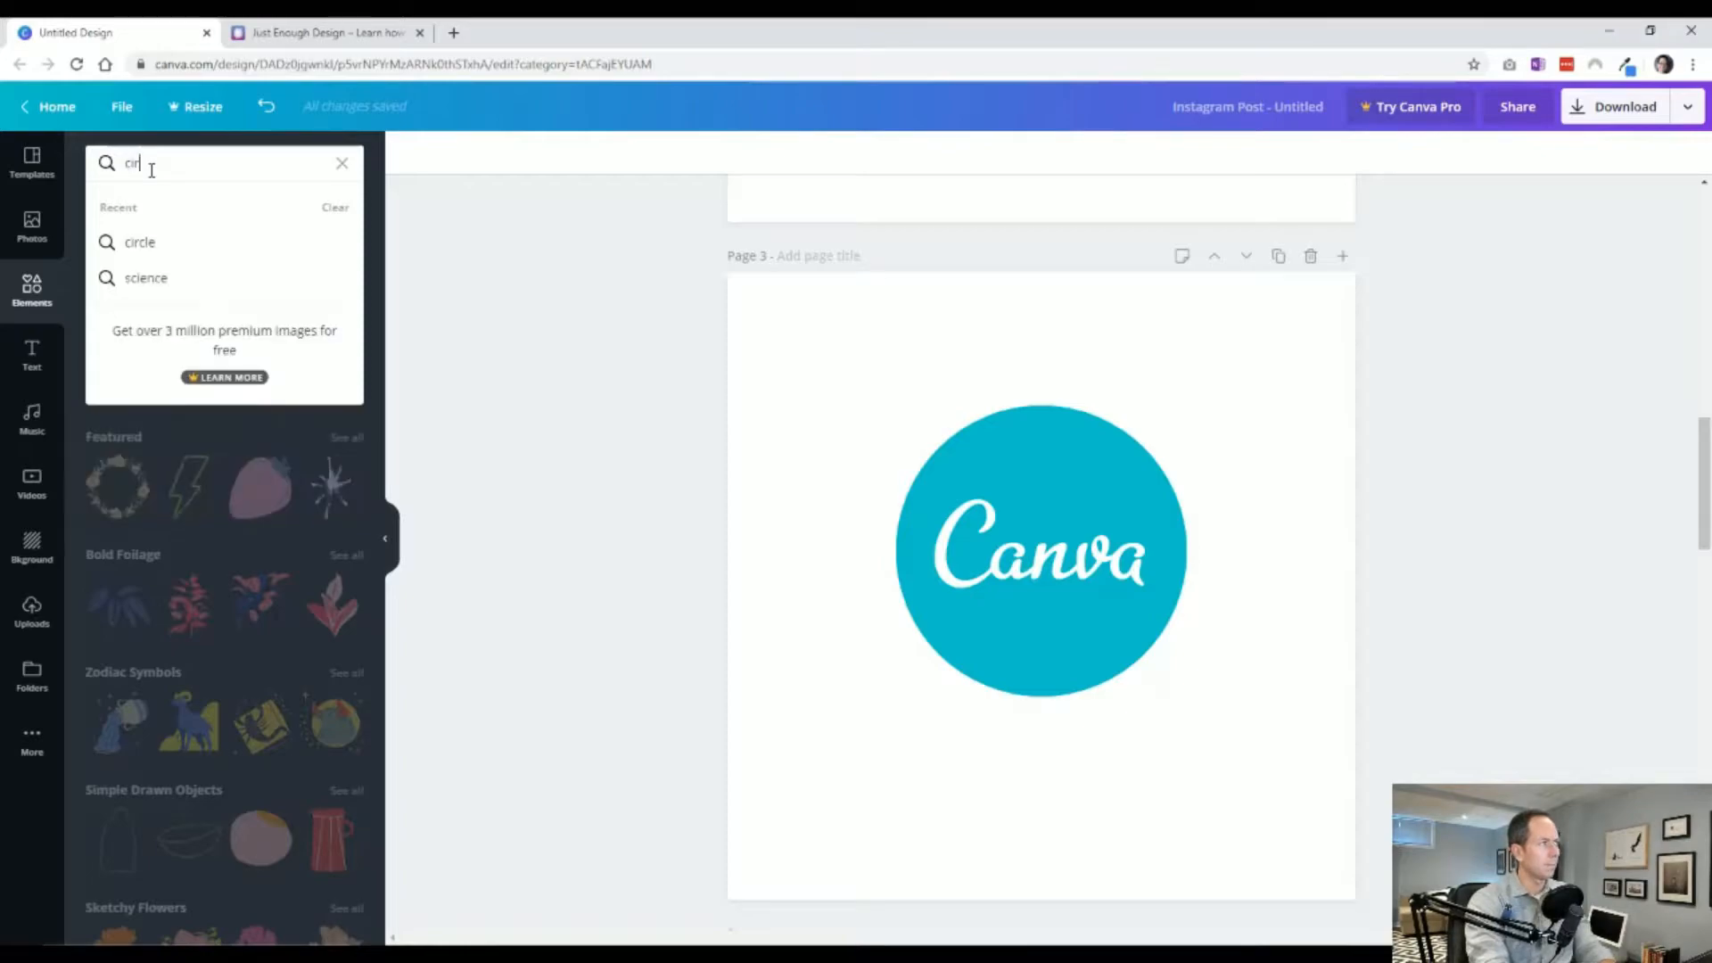
pyautogui.press('Return')
pyautogui.click(112, 344)
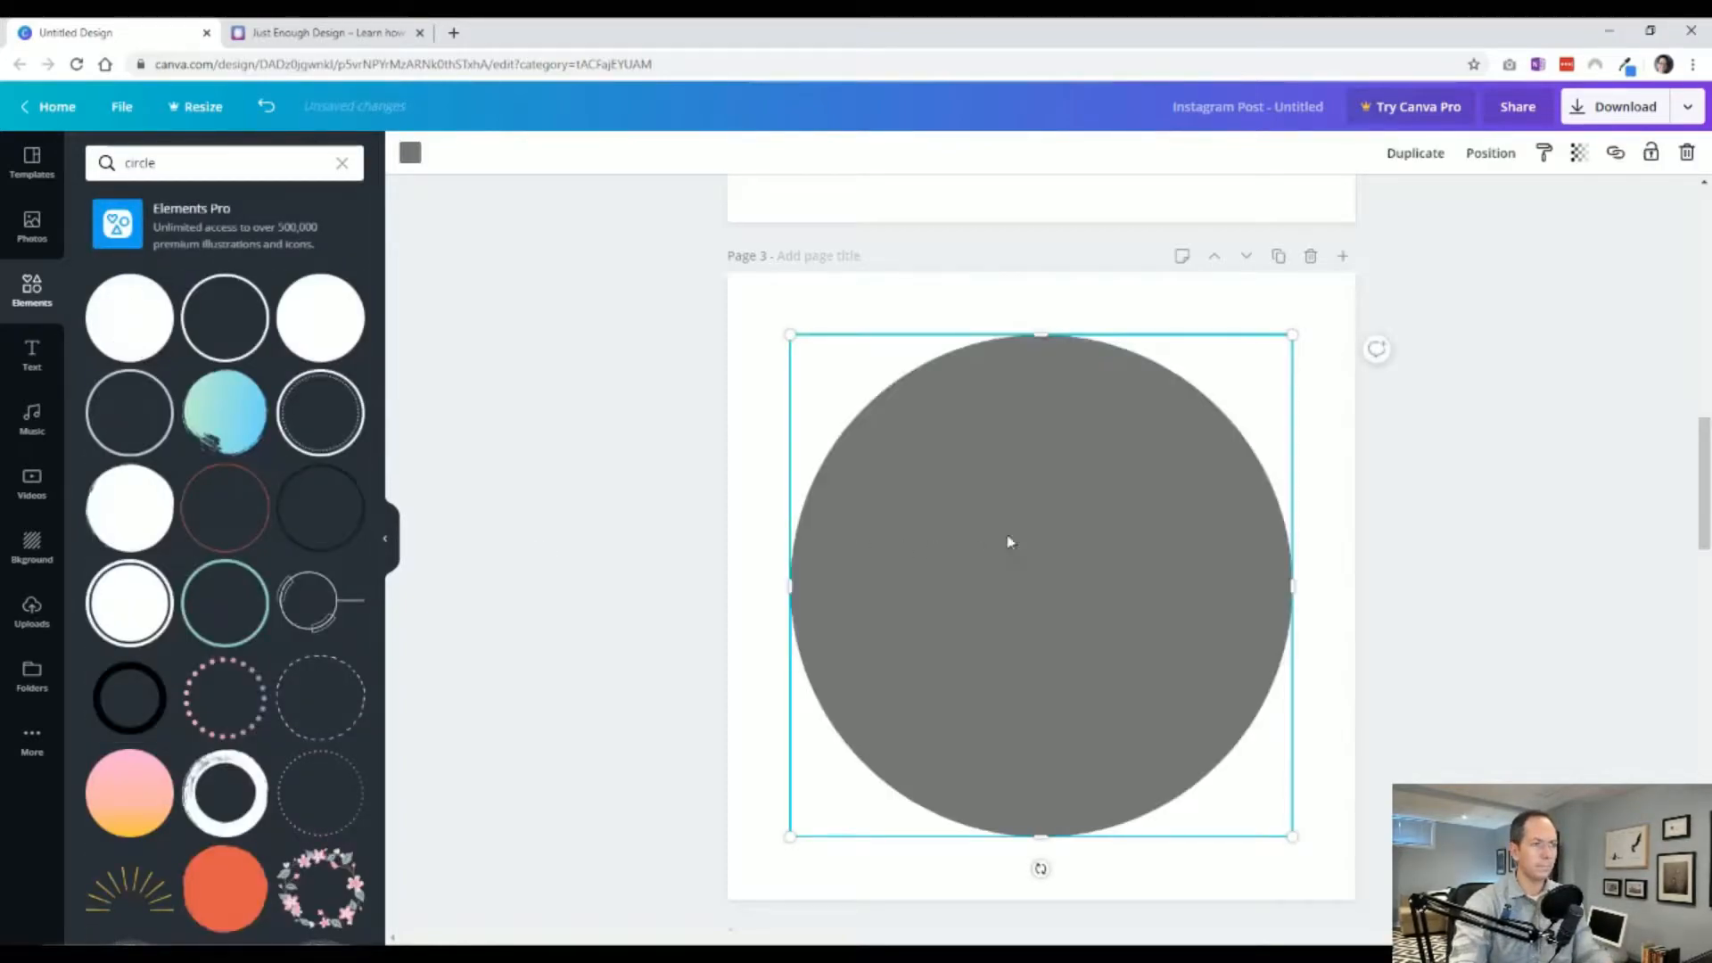
# Resize the gray circle to the Canva logo's size, offset it slightly down, and send it behind the logo.
pyautogui.moveTo(793, 335); pyautogui.dragTo(896, 441)
pyautogui.moveTo(996, 568); pyautogui.dragTo(999, 553)
pyautogui.rightClick(999, 559)
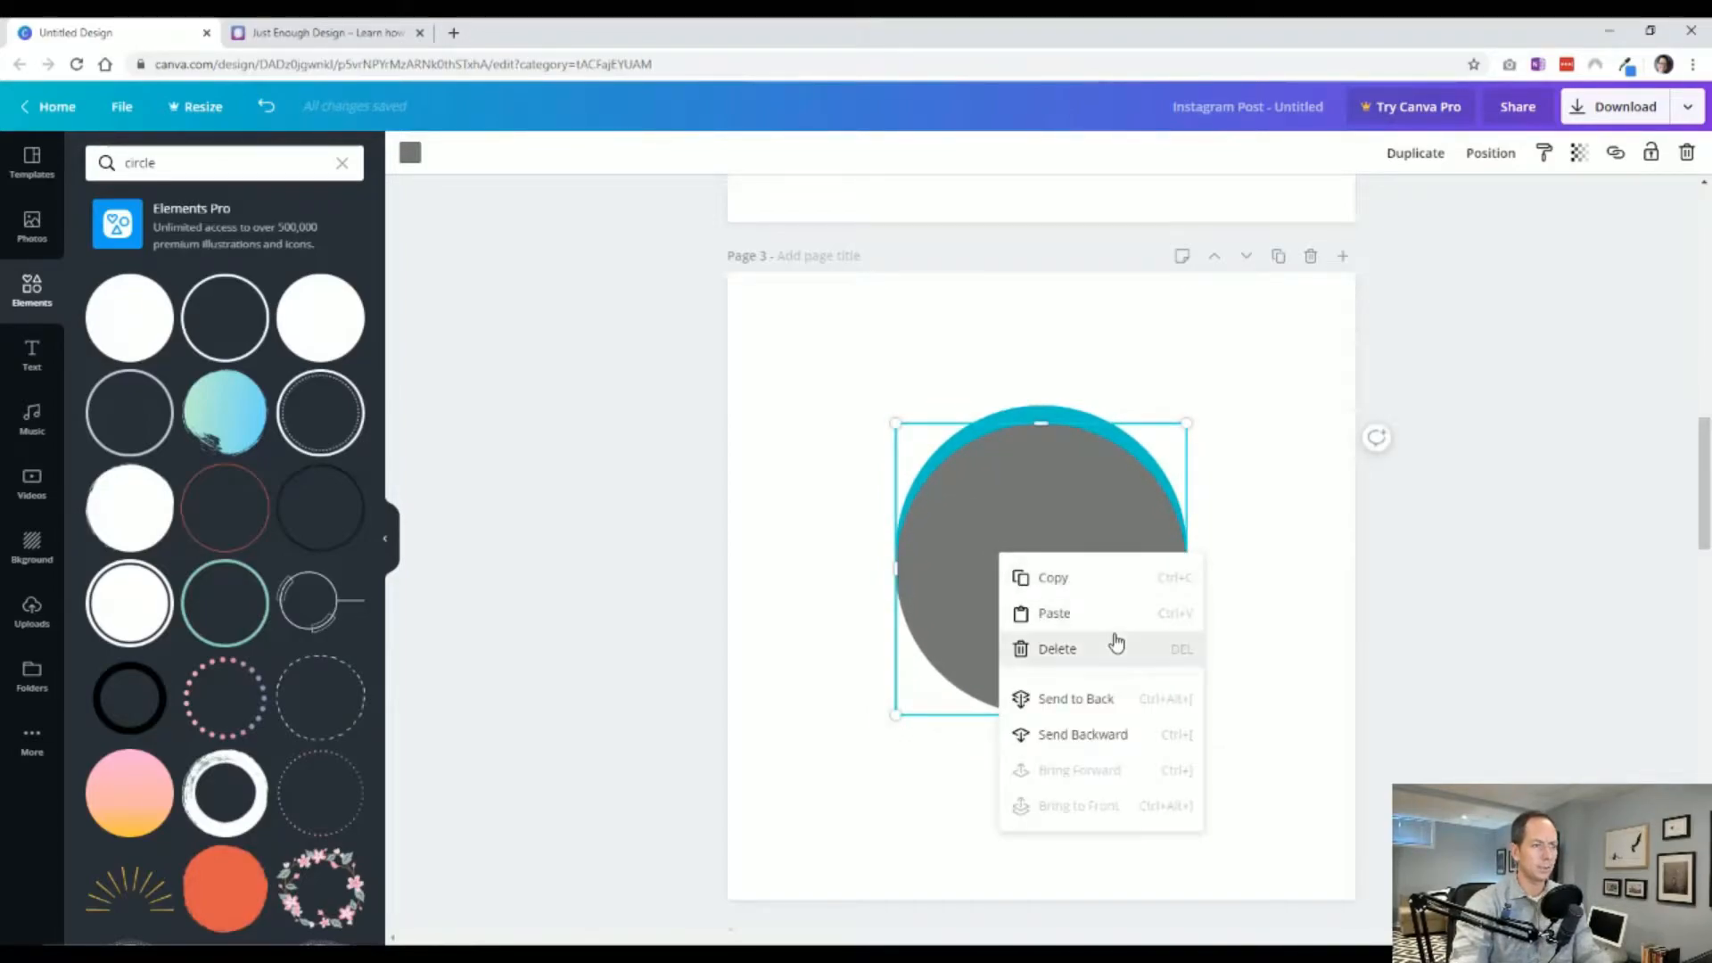
pyautogui.click(1114, 702)
pyautogui.click(1482, 443)
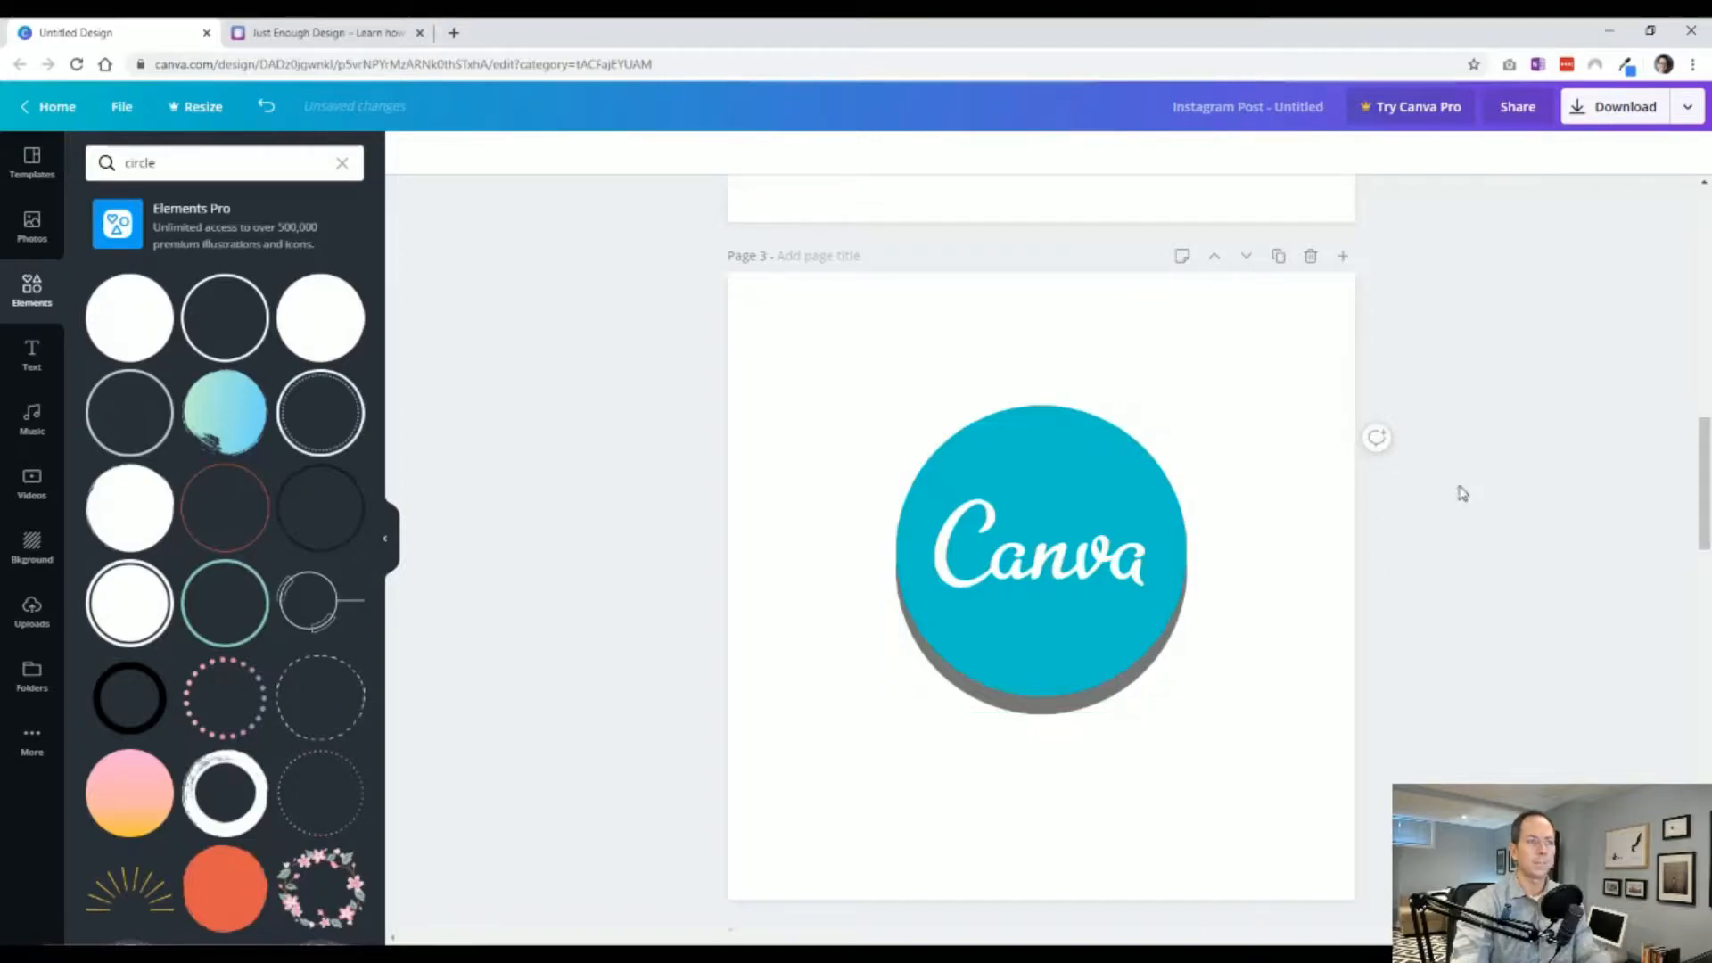
# Lower the gray circle's transparency so it becomes a faint shadow.
pyautogui.click(1084, 711)
pyautogui.click(1579, 153)
pyautogui.moveTo(1539, 199); pyautogui.dragTo(1435, 206)
pyautogui.click(1297, 657)
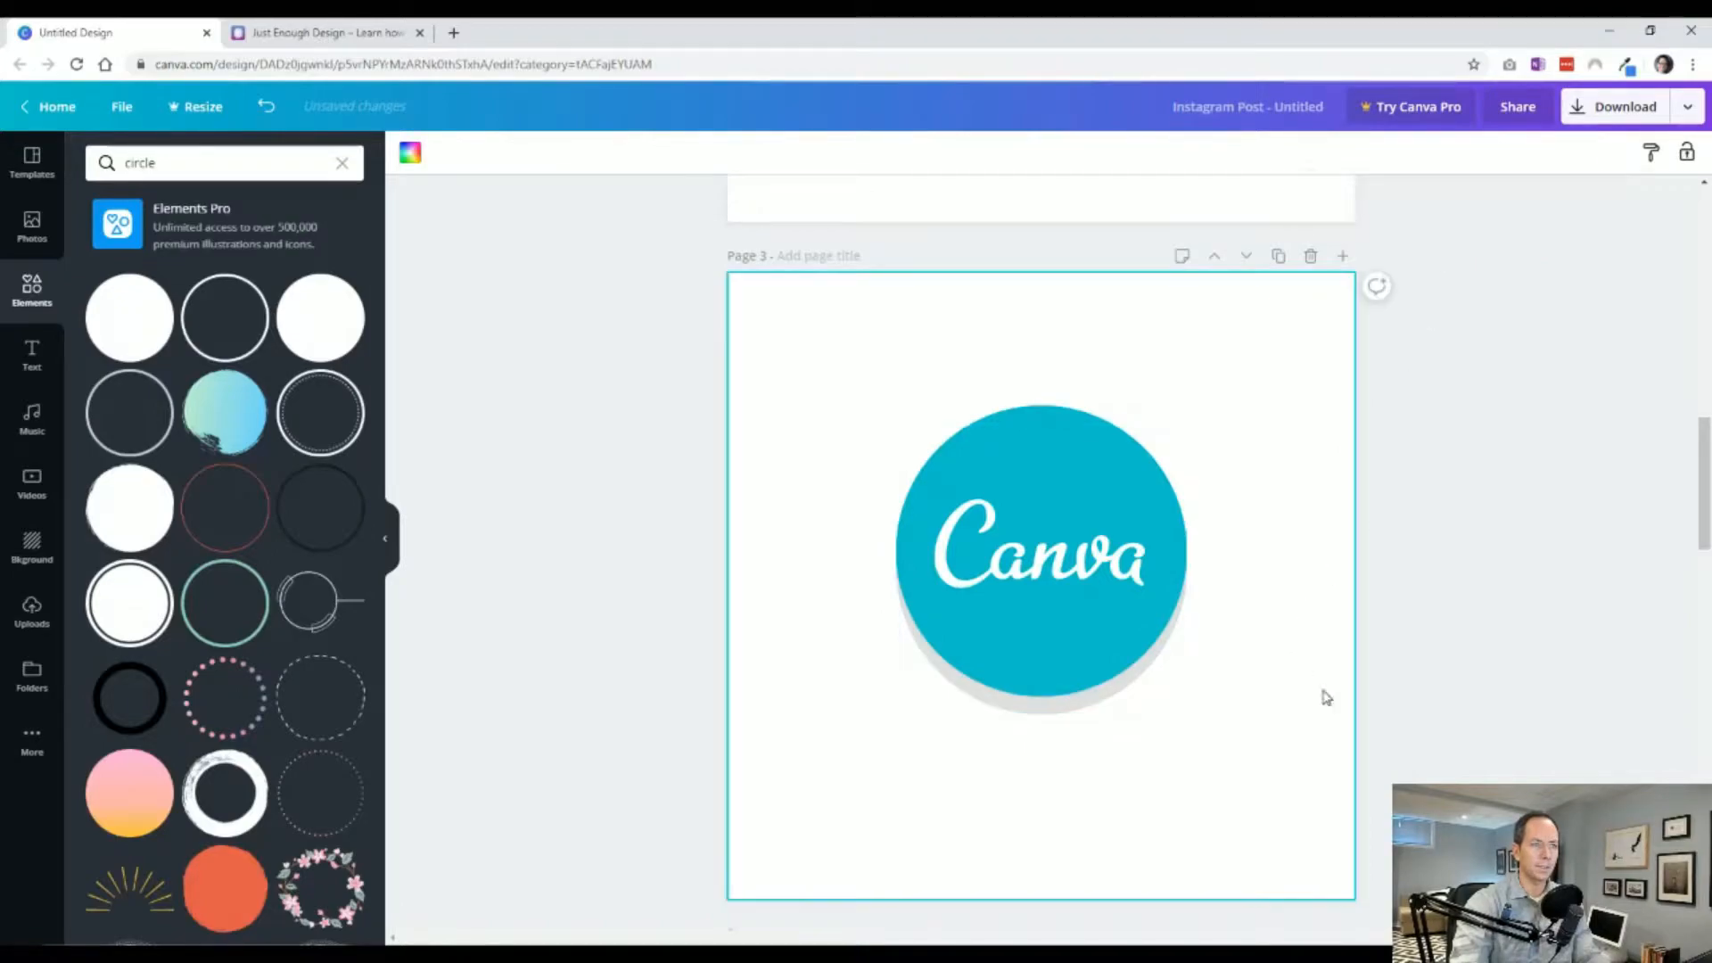
# Nudge the shadow circle up three steps and shrink it slightly beneath the logo.
pyautogui.click(1097, 708)
pyautogui.press('Up')
pyautogui.press('Up')
pyautogui.press('Up')
pyautogui.press('Up')
pyautogui.press('Up')
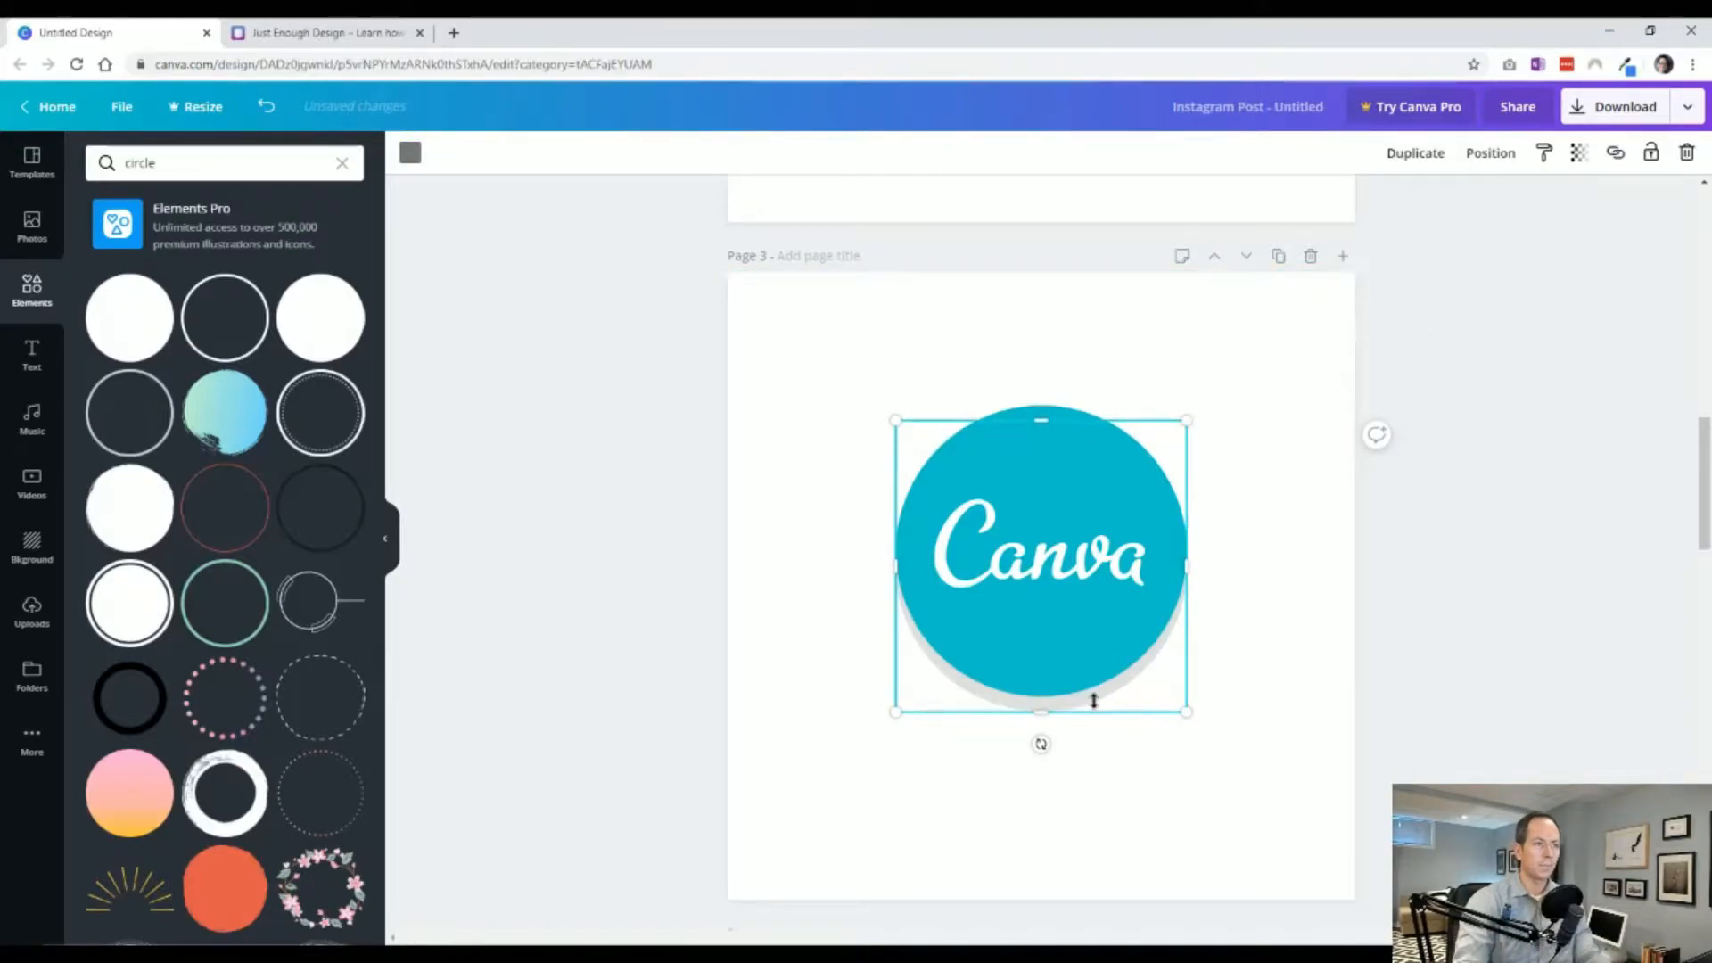
pyautogui.moveTo(1185, 415); pyautogui.dragTo(1179, 421)
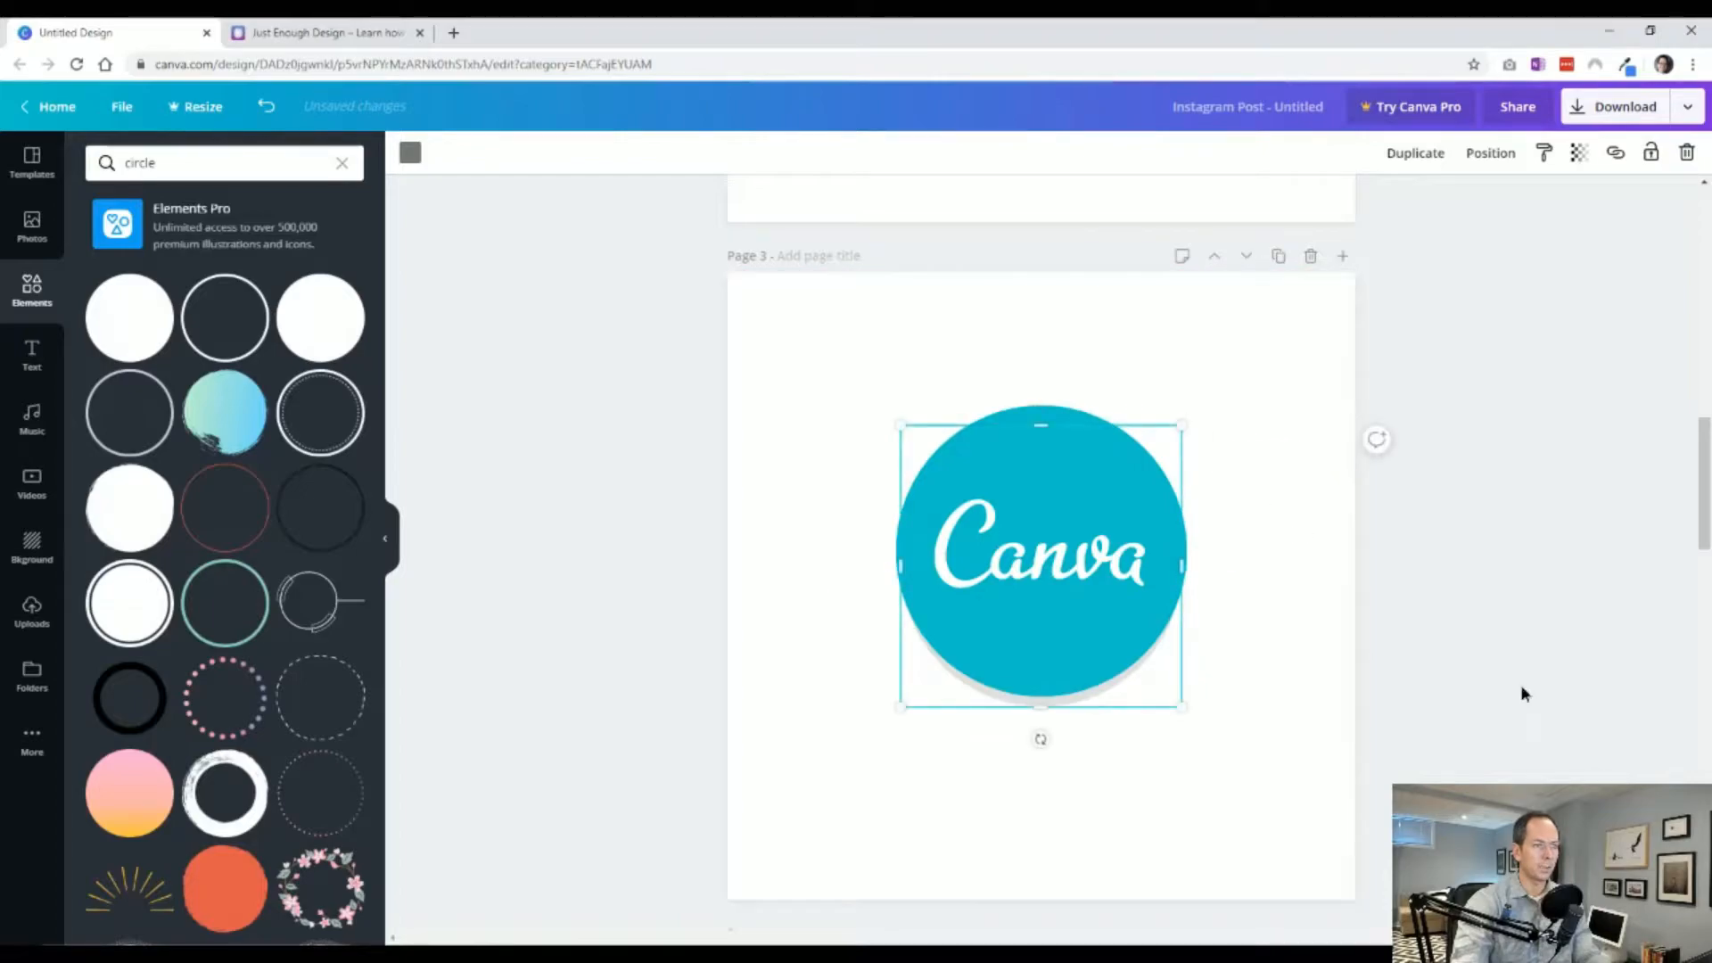
pyautogui.click(1520, 689)
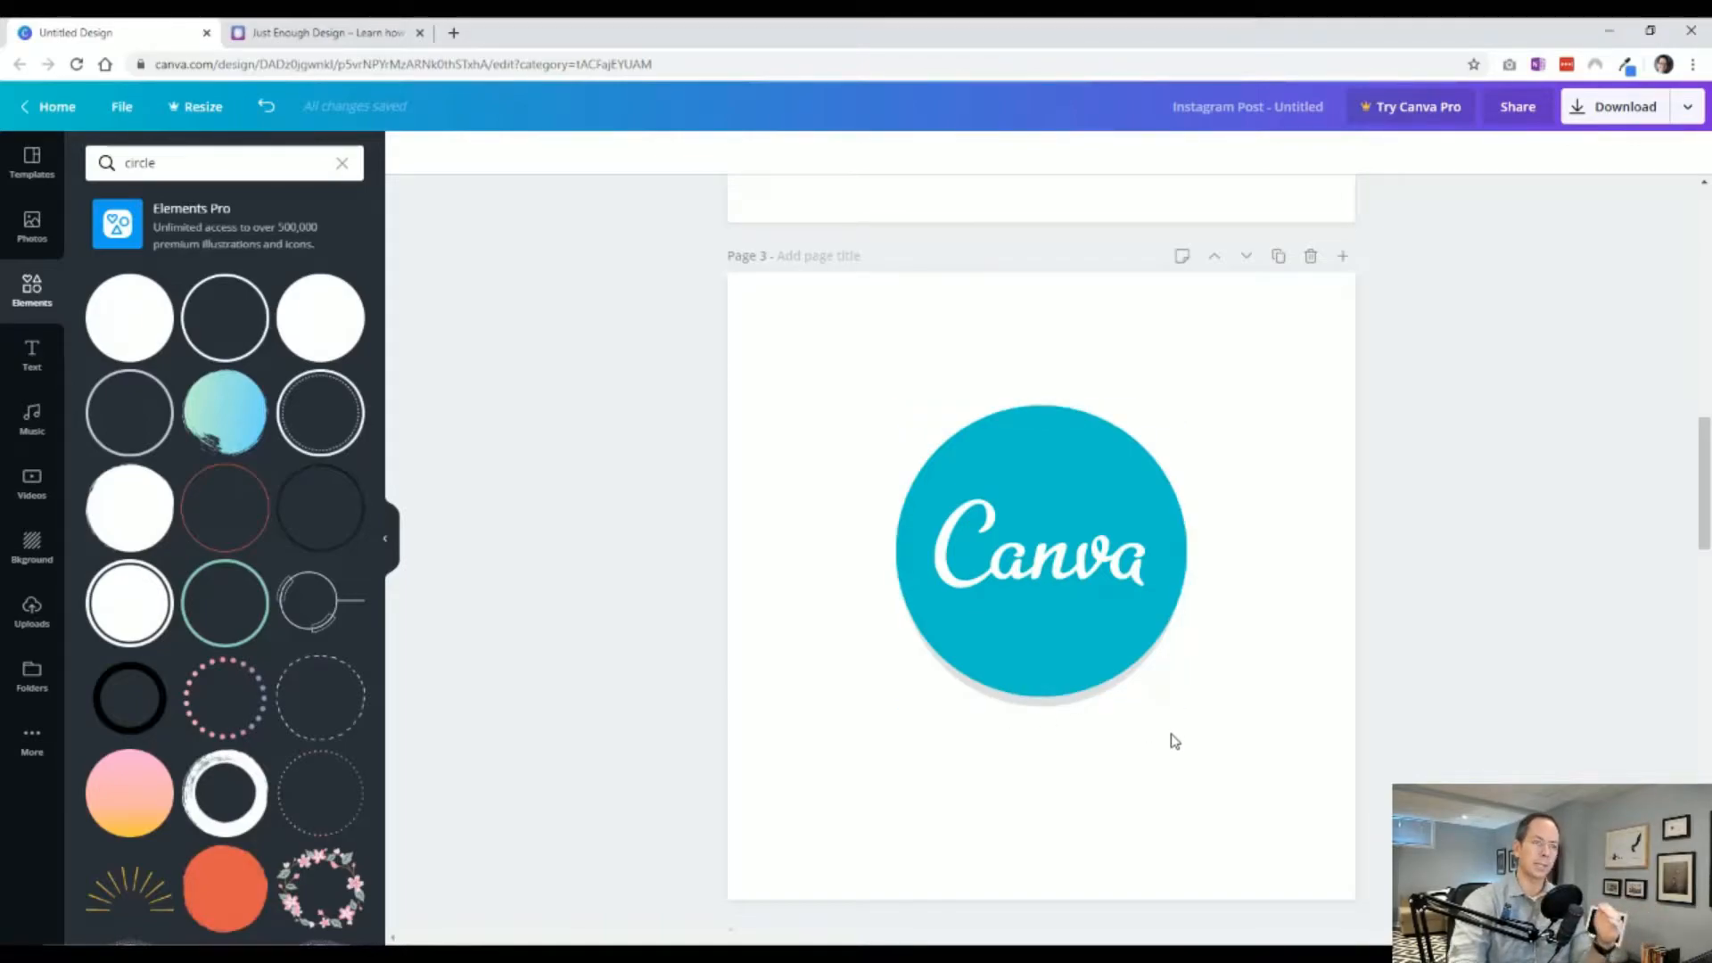
# Delete the gray shadow circle from beneath the Canva logo on page 3.
pyautogui.click(33, 624)
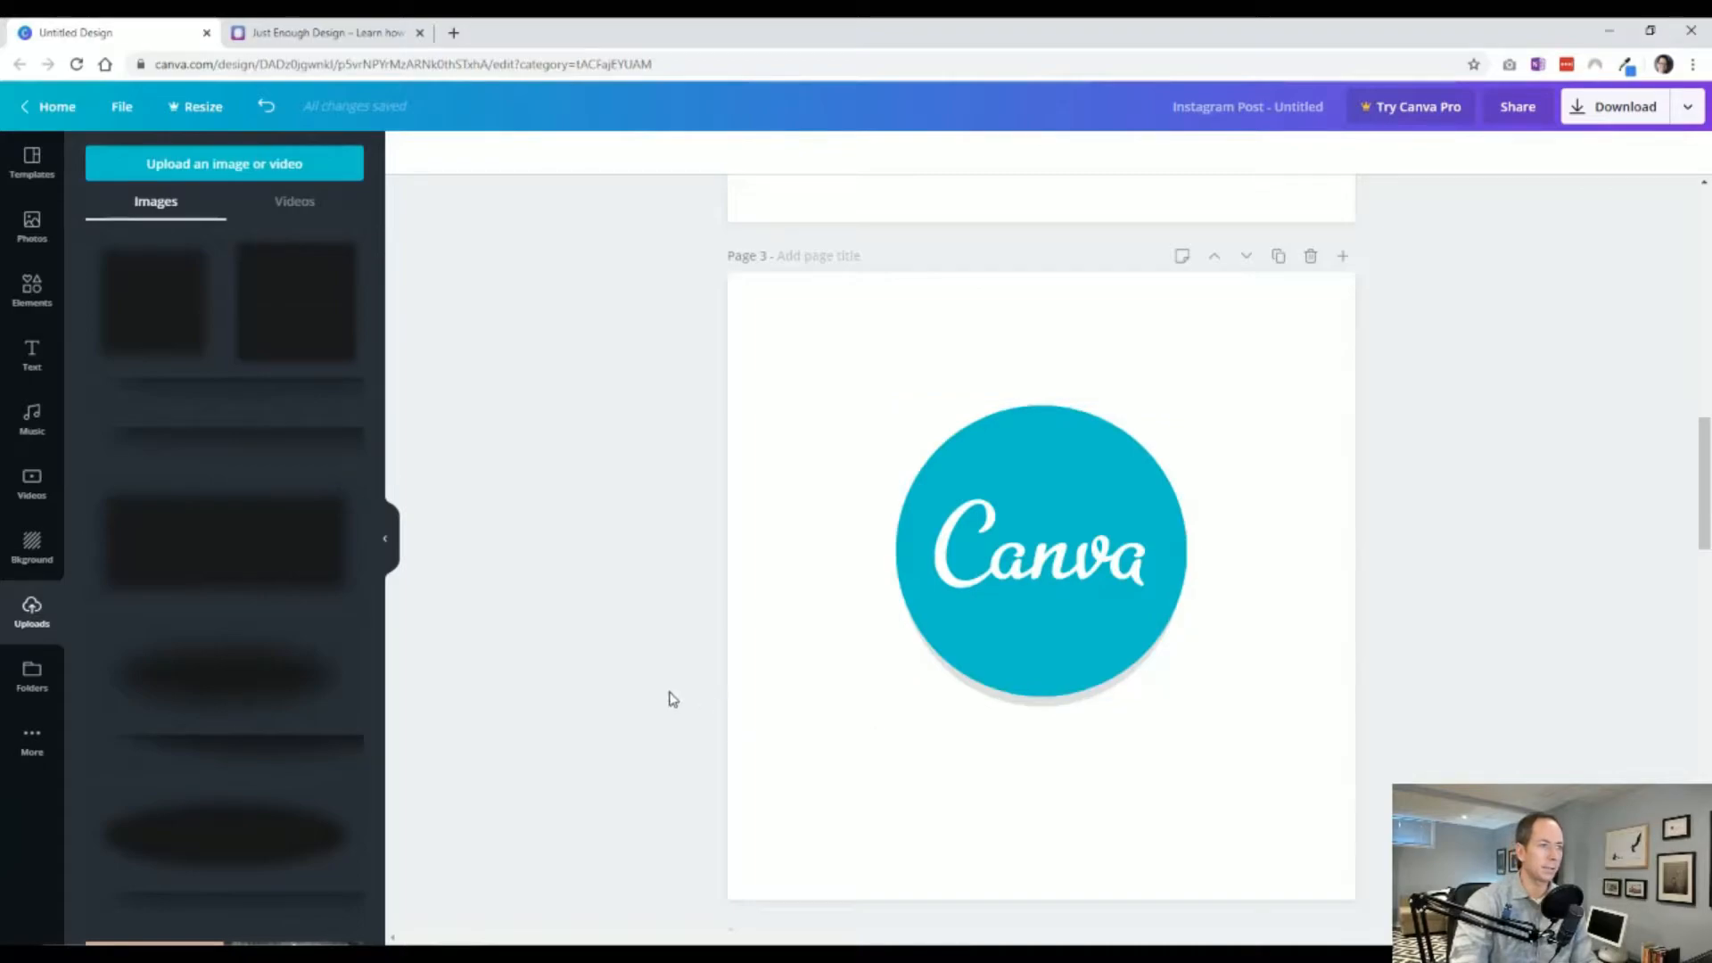
pyautogui.click(1025, 708)
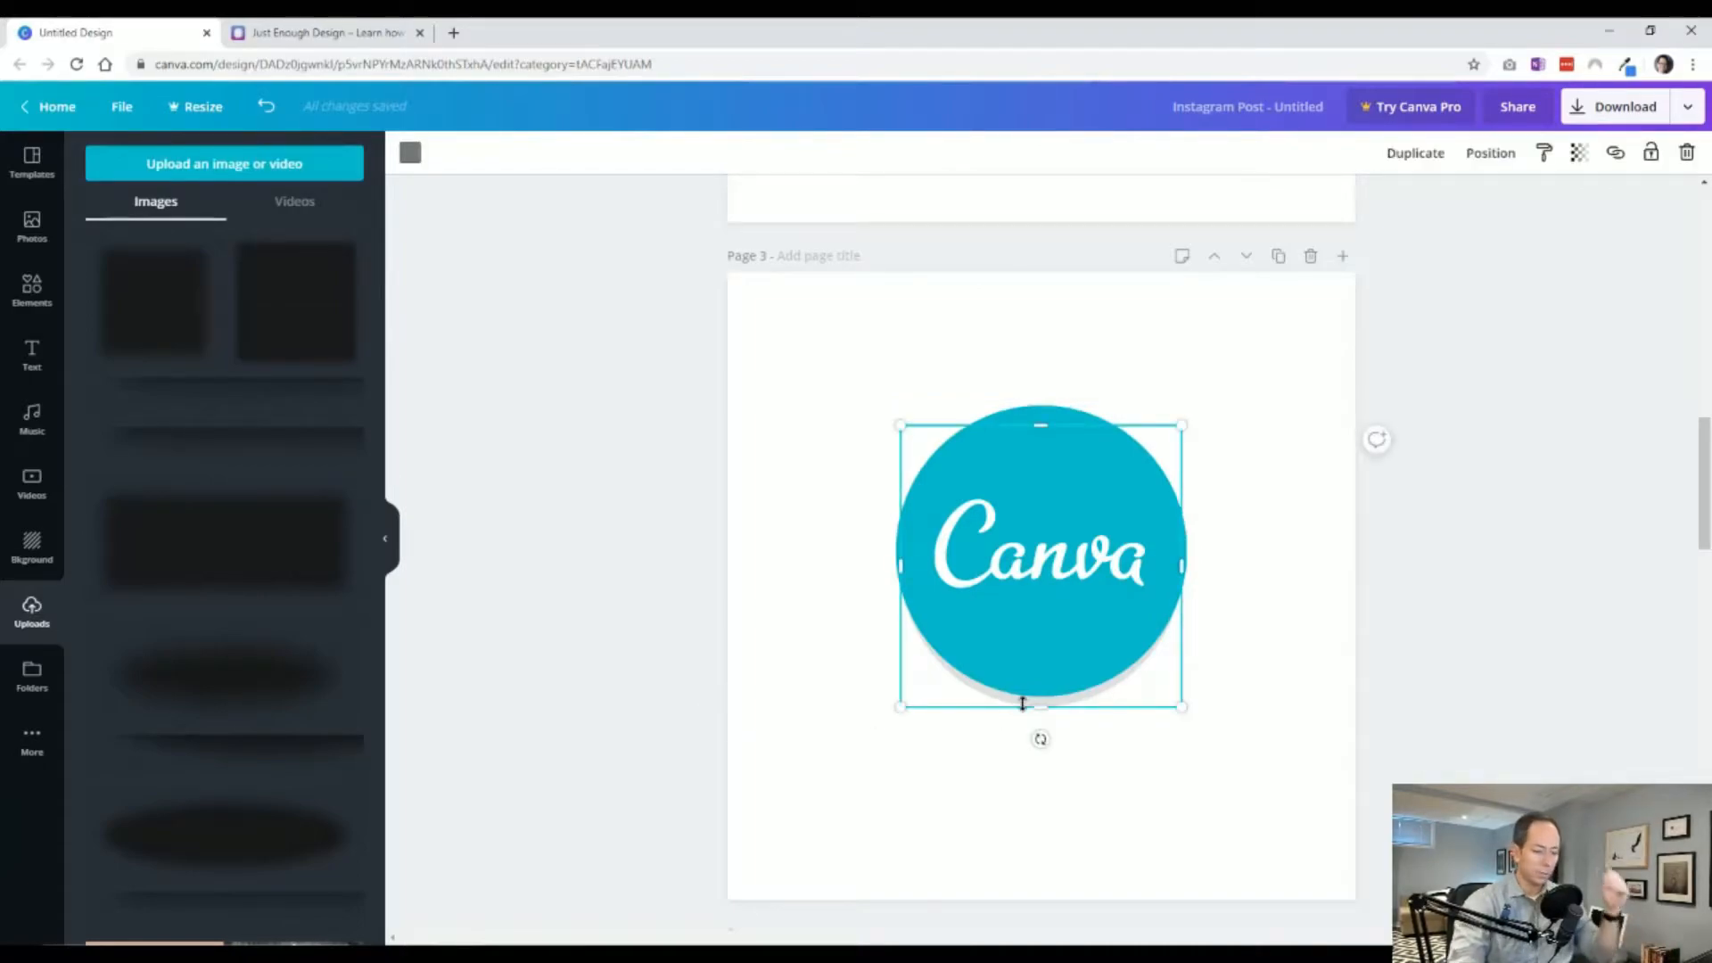
pyautogui.press('Delete')
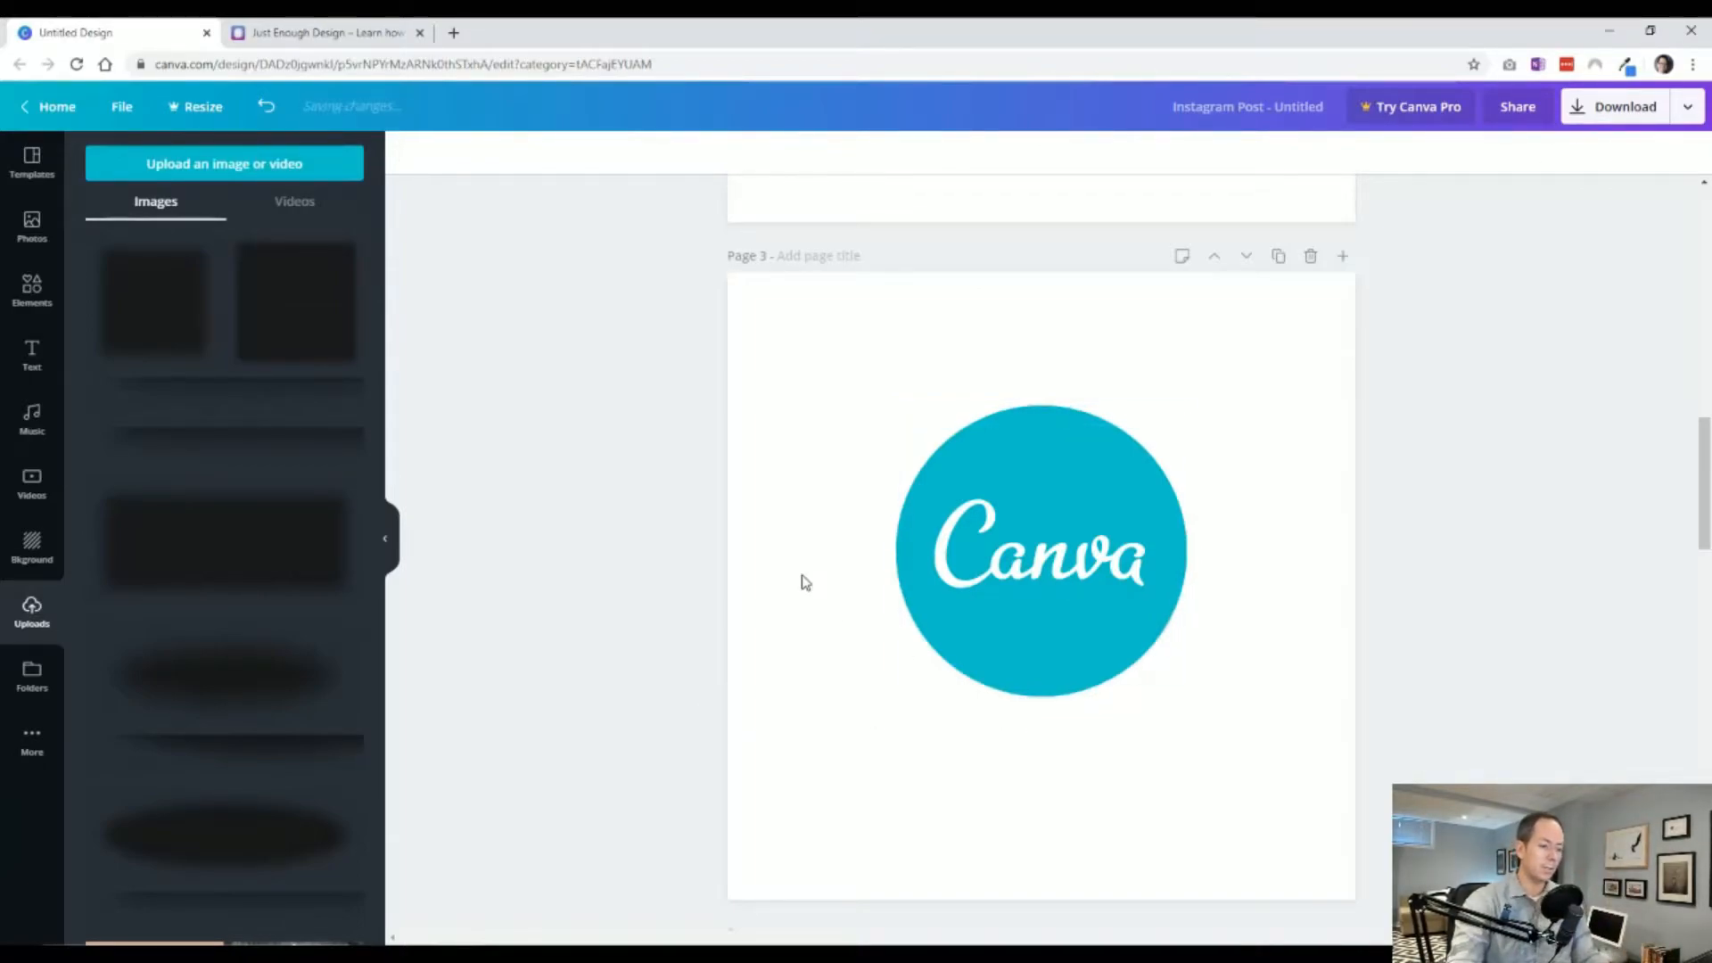
# Duplicate the gradient blob on page 2 and recolor both gradient colors of the copy to dark gray.
pyautogui.scroll(8, 686, 560)
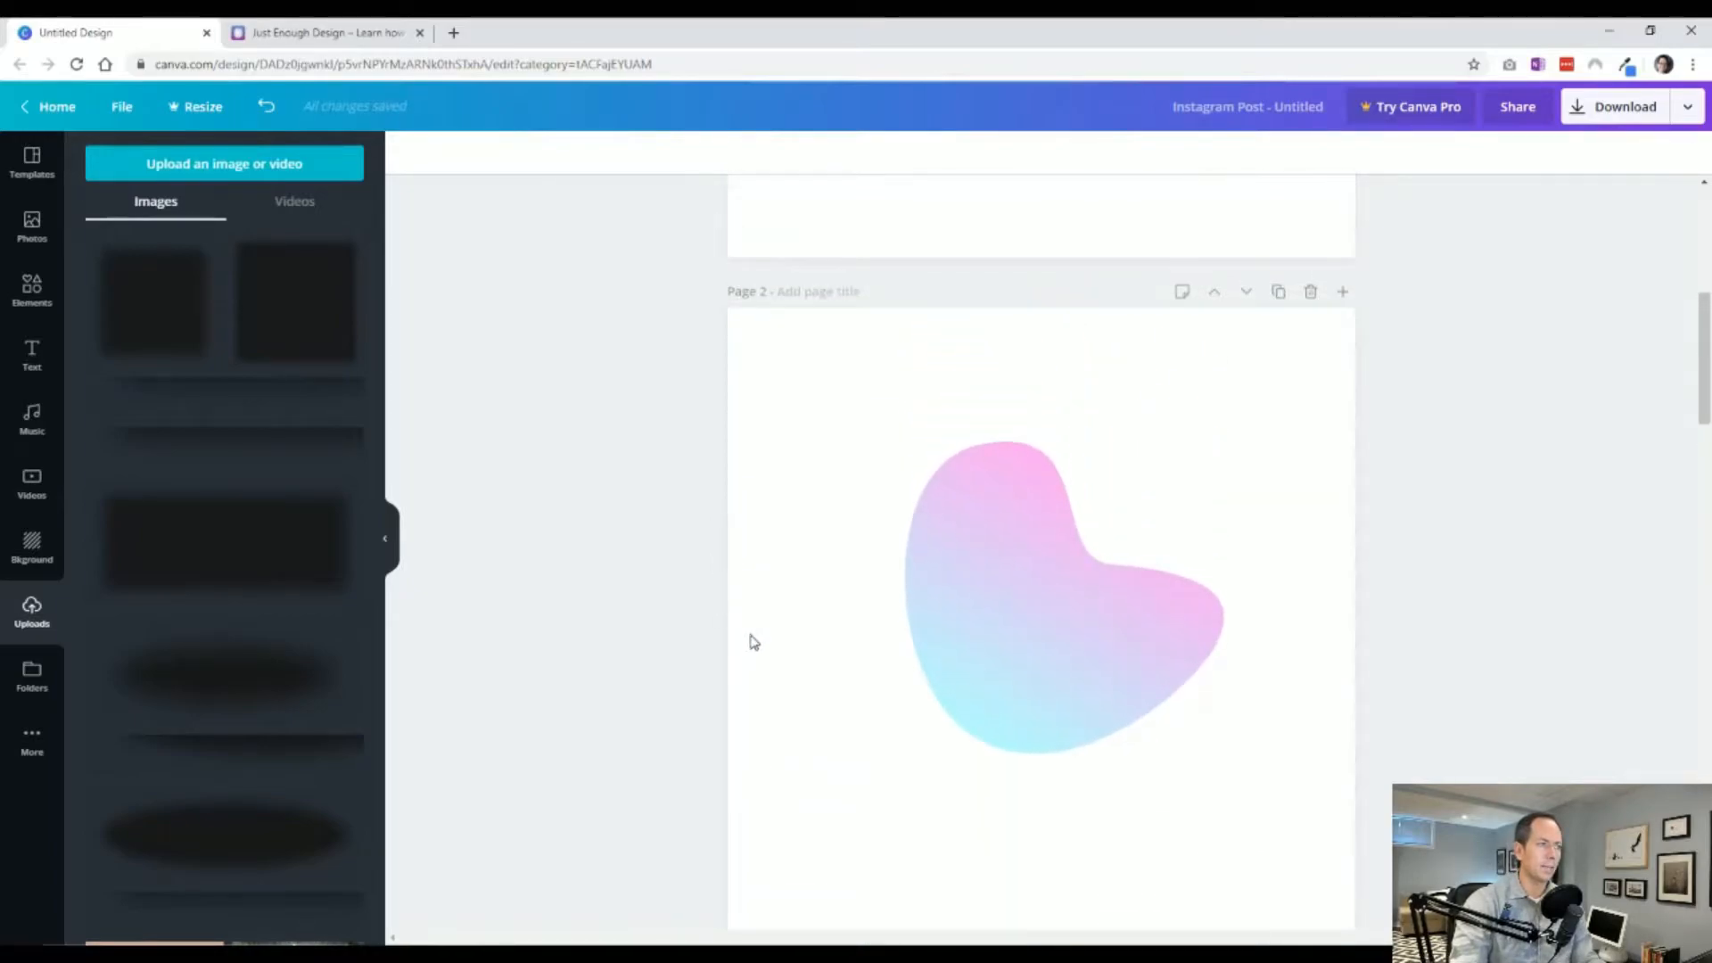
pyautogui.click(1057, 651)
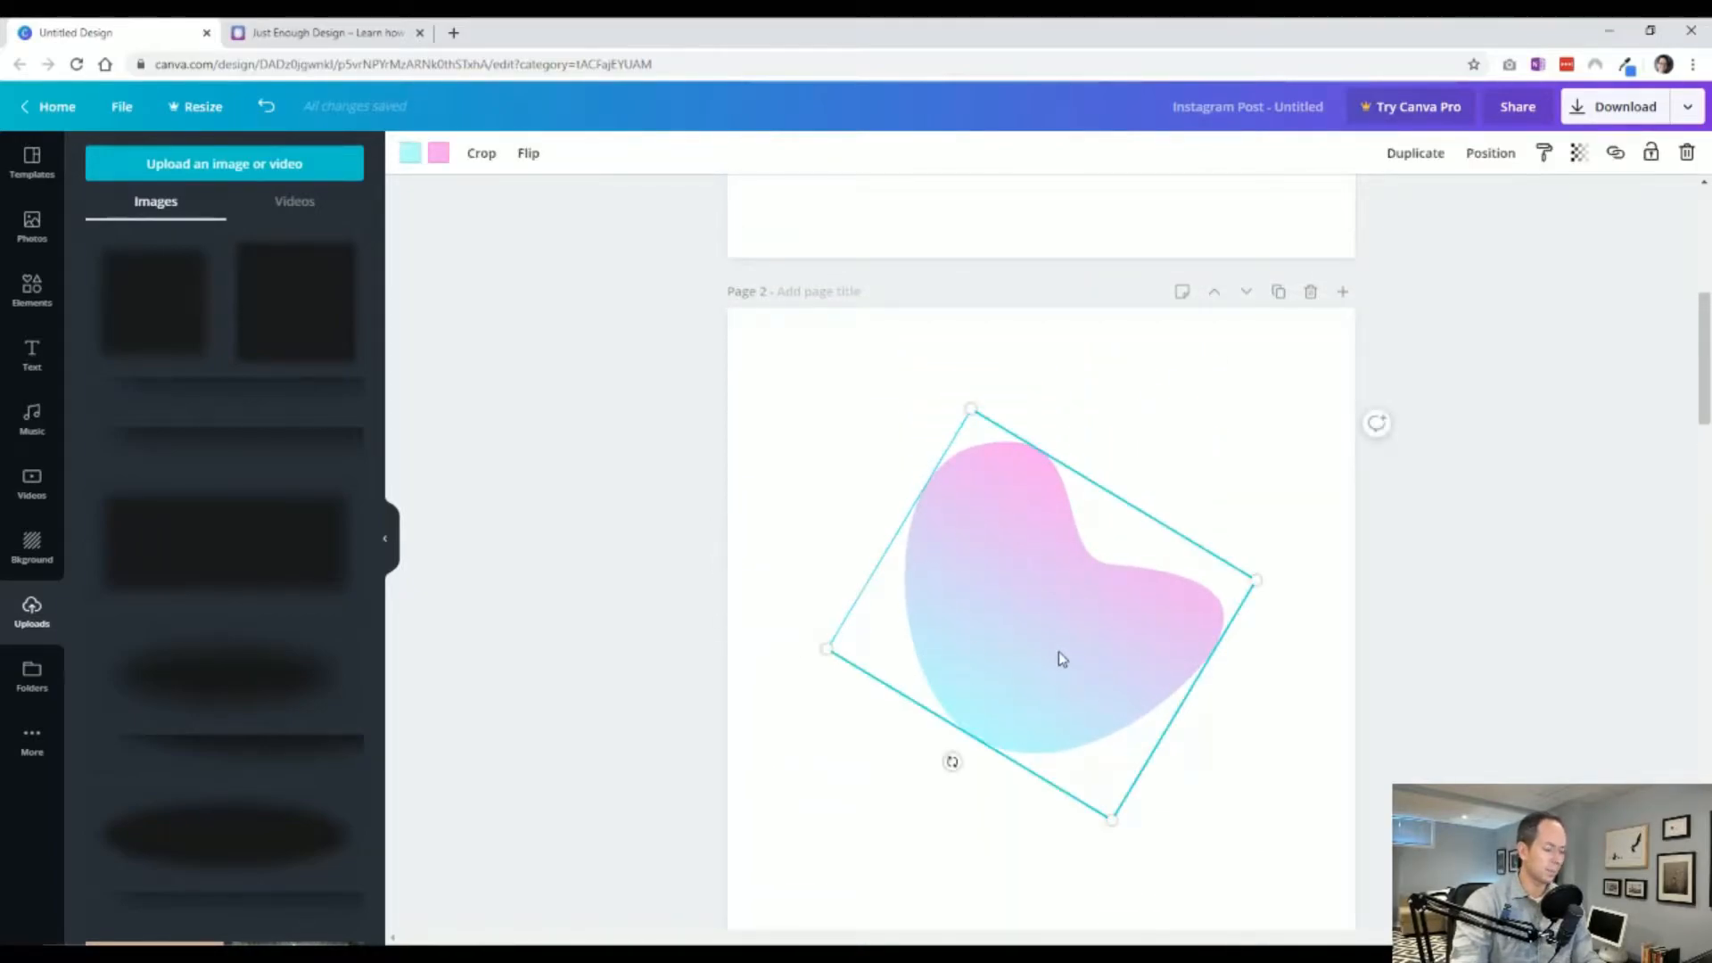
pyautogui.moveTo(1057, 650); pyautogui.dragTo(1068, 662)
pyautogui.hotkey('ctrl', 'd')
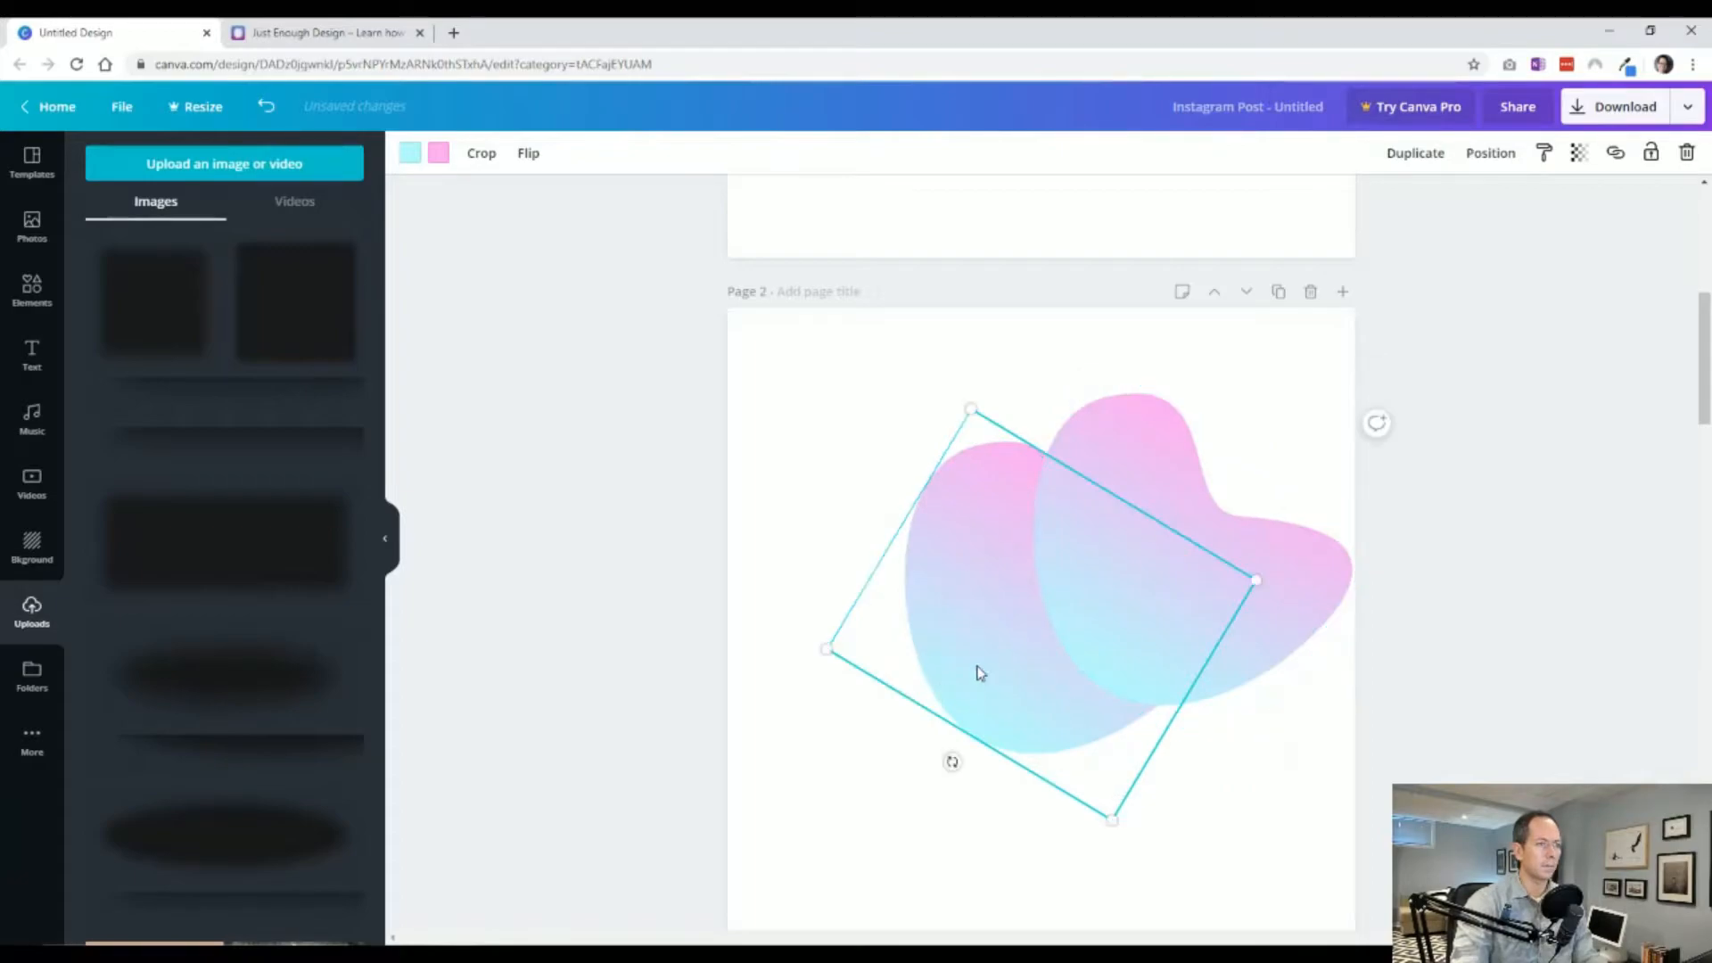
pyautogui.click(409, 155)
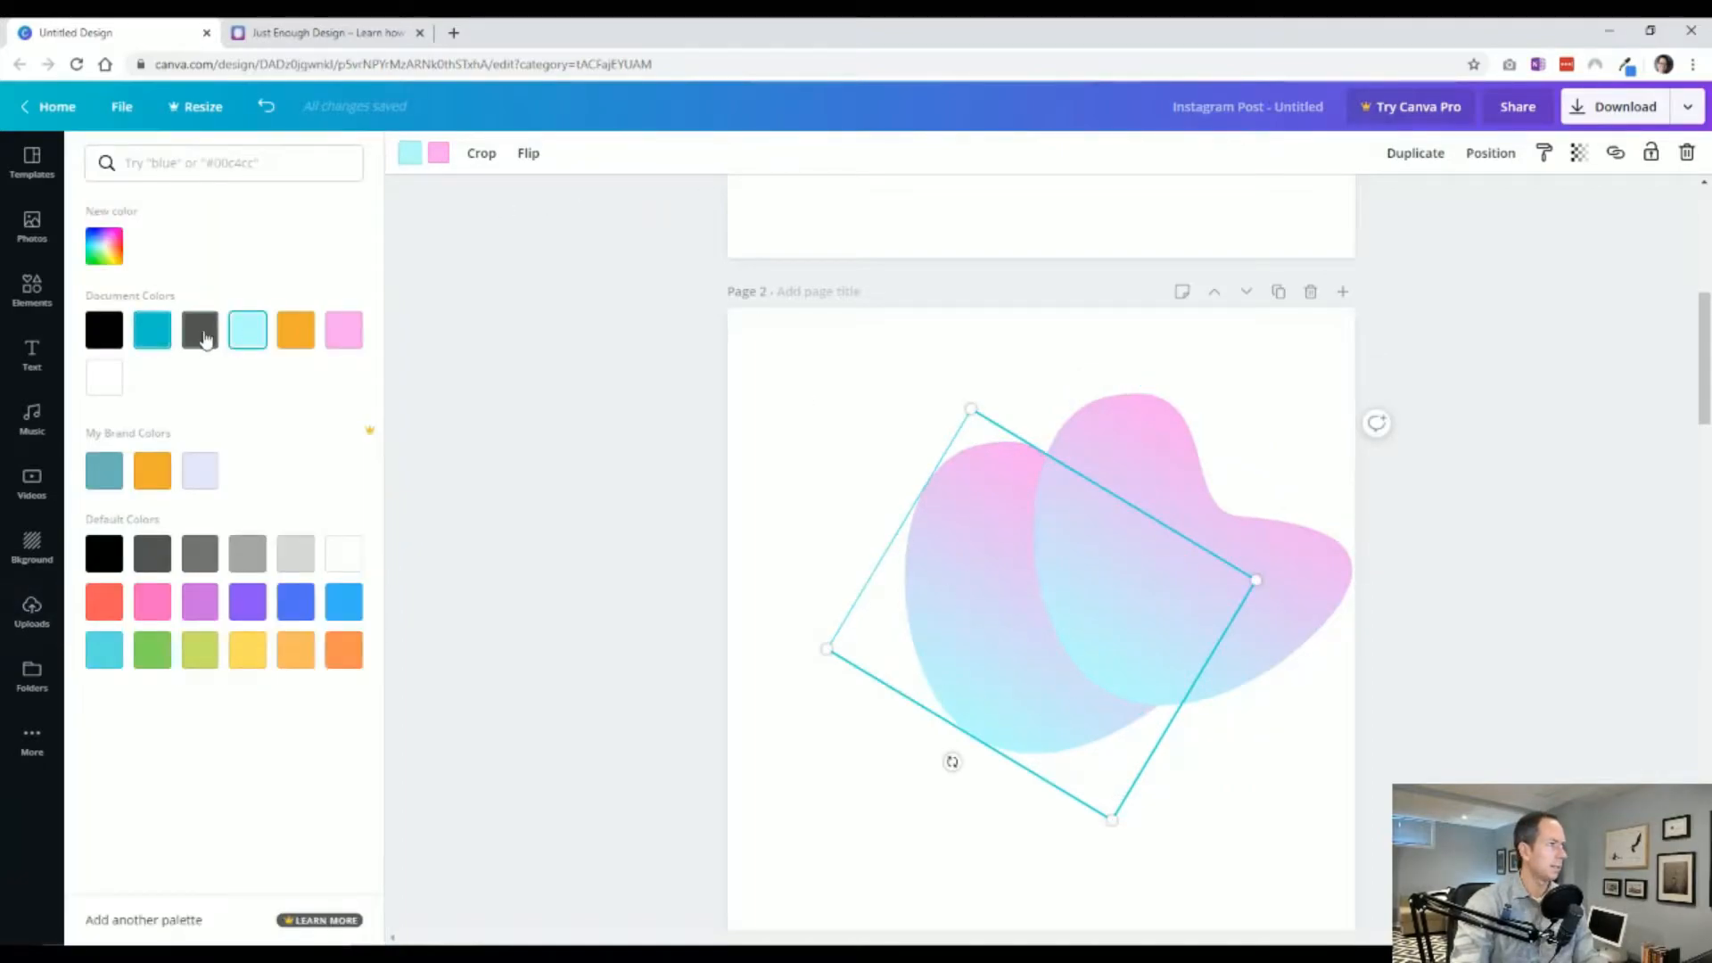
pyautogui.click(199, 329)
pyautogui.click(438, 155)
pyautogui.click(200, 329)
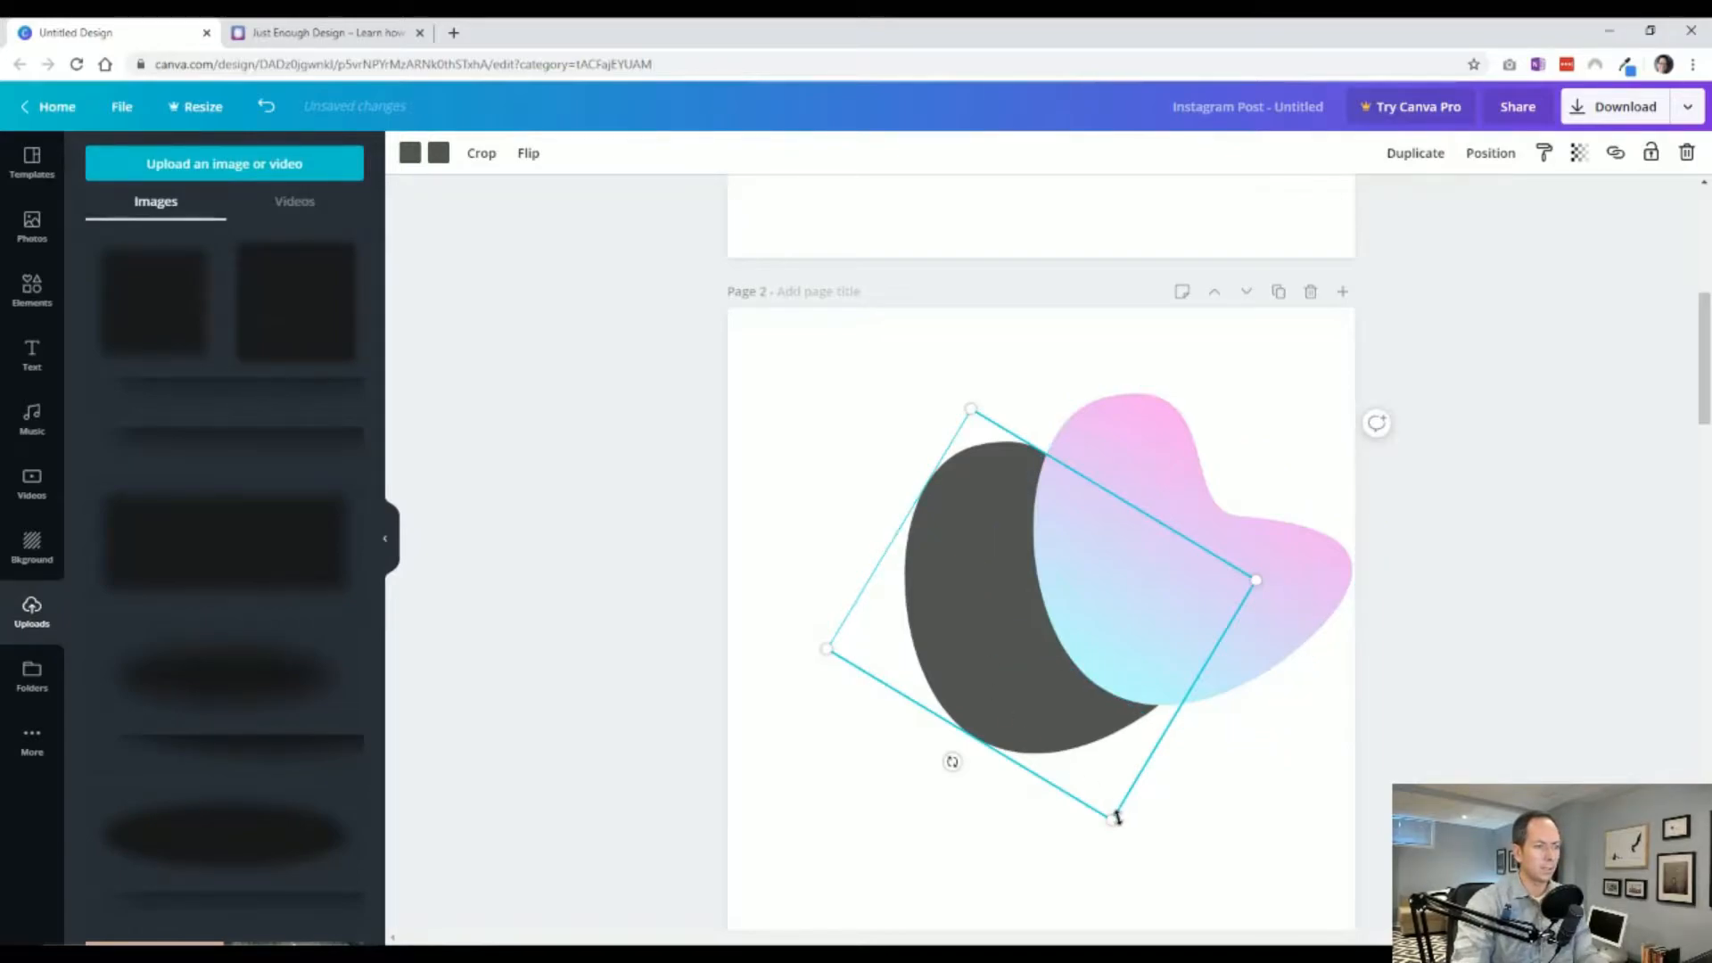
# Shift the dark gray copy slightly down and set its transparency to about 16.
pyautogui.moveTo(1047, 747); pyautogui.dragTo(1045, 770)
pyautogui.click(1579, 153)
pyautogui.moveTo(1523, 201); pyautogui.dragTo(1425, 210)
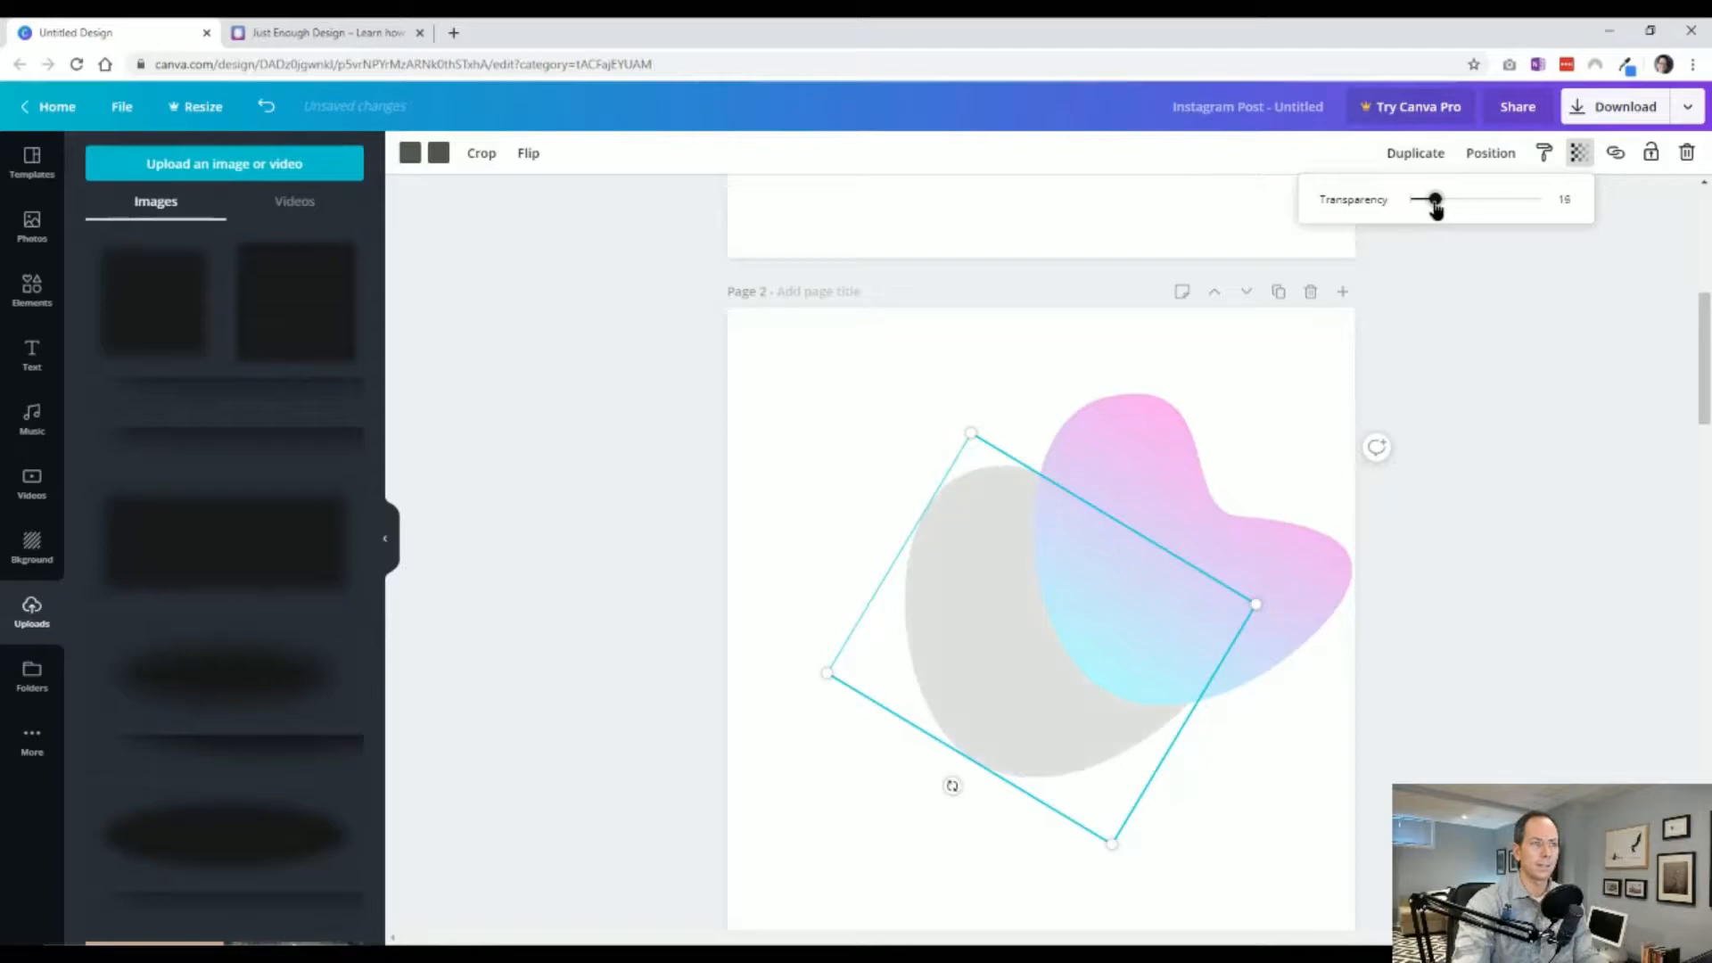
# Move the gradient blob back over the gray copy so the copy sits beneath it as a shadow.
pyautogui.click(1281, 455)
pyautogui.moveTo(1182, 539); pyautogui.dragTo(1057, 594)
pyautogui.click(604, 600)
pyautogui.click(1017, 676)
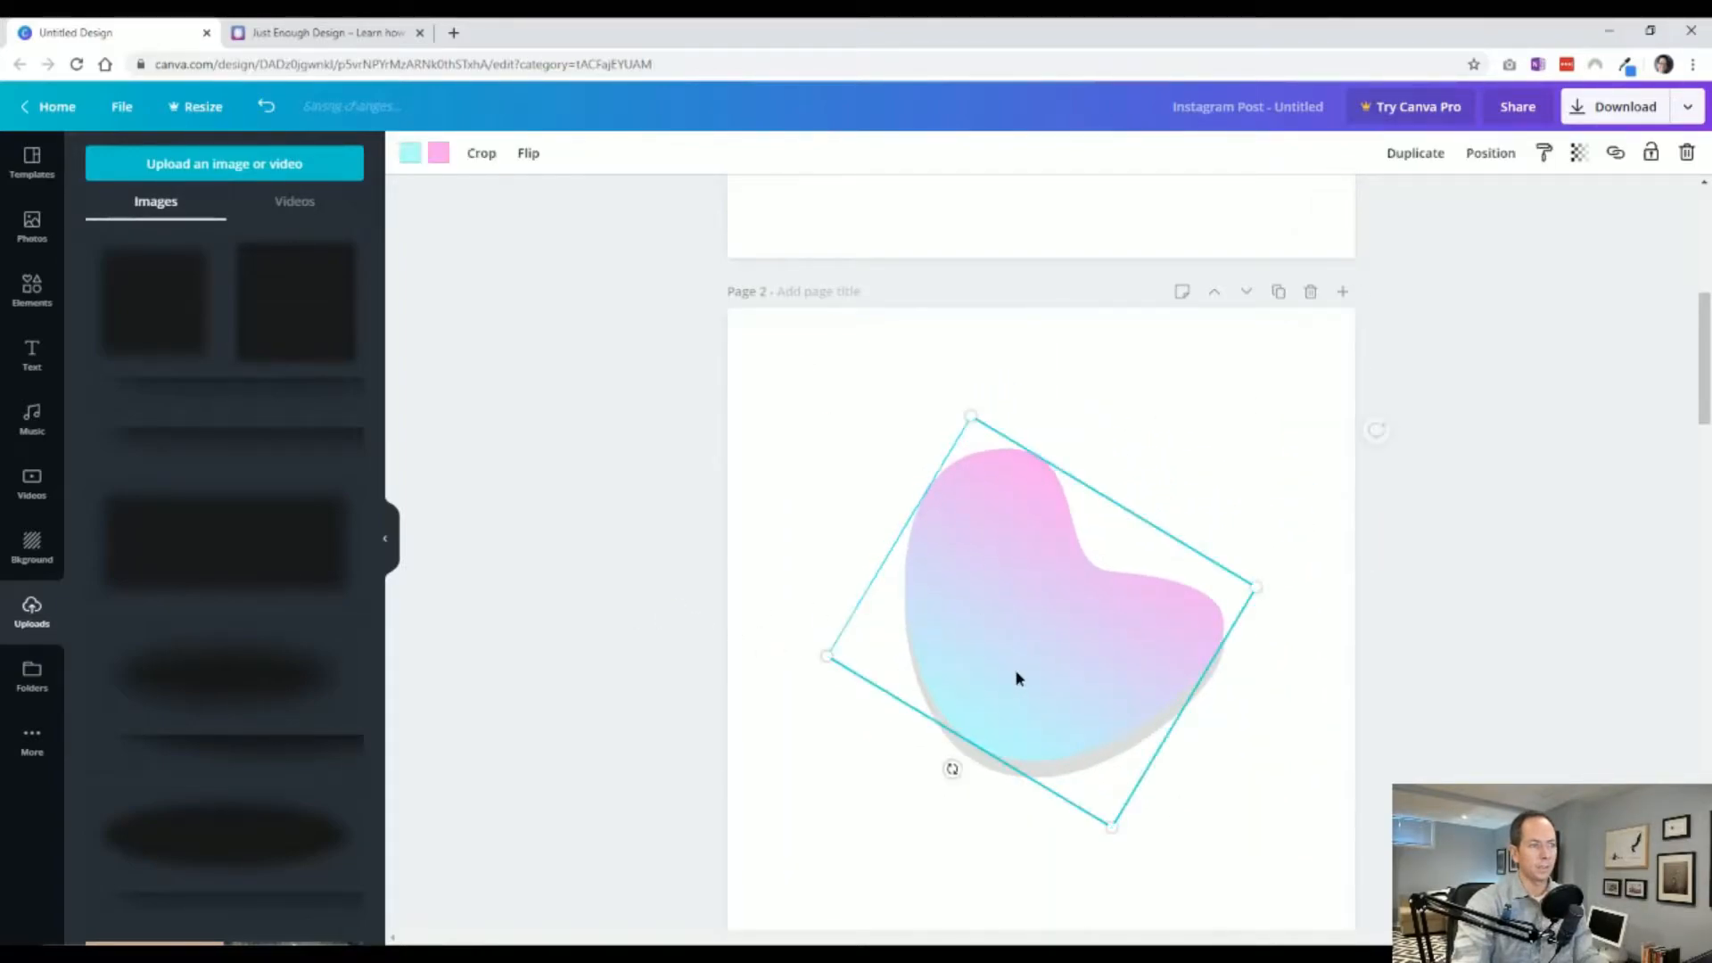
# Nudge the gradient blob three steps left and three steps right.
pyautogui.press('Left')
pyautogui.press('Left')
pyautogui.press('Left')
pyautogui.press('Left')
pyautogui.press('Left')
pyautogui.press('Left')
pyautogui.press('Left')
pyautogui.press('Left')
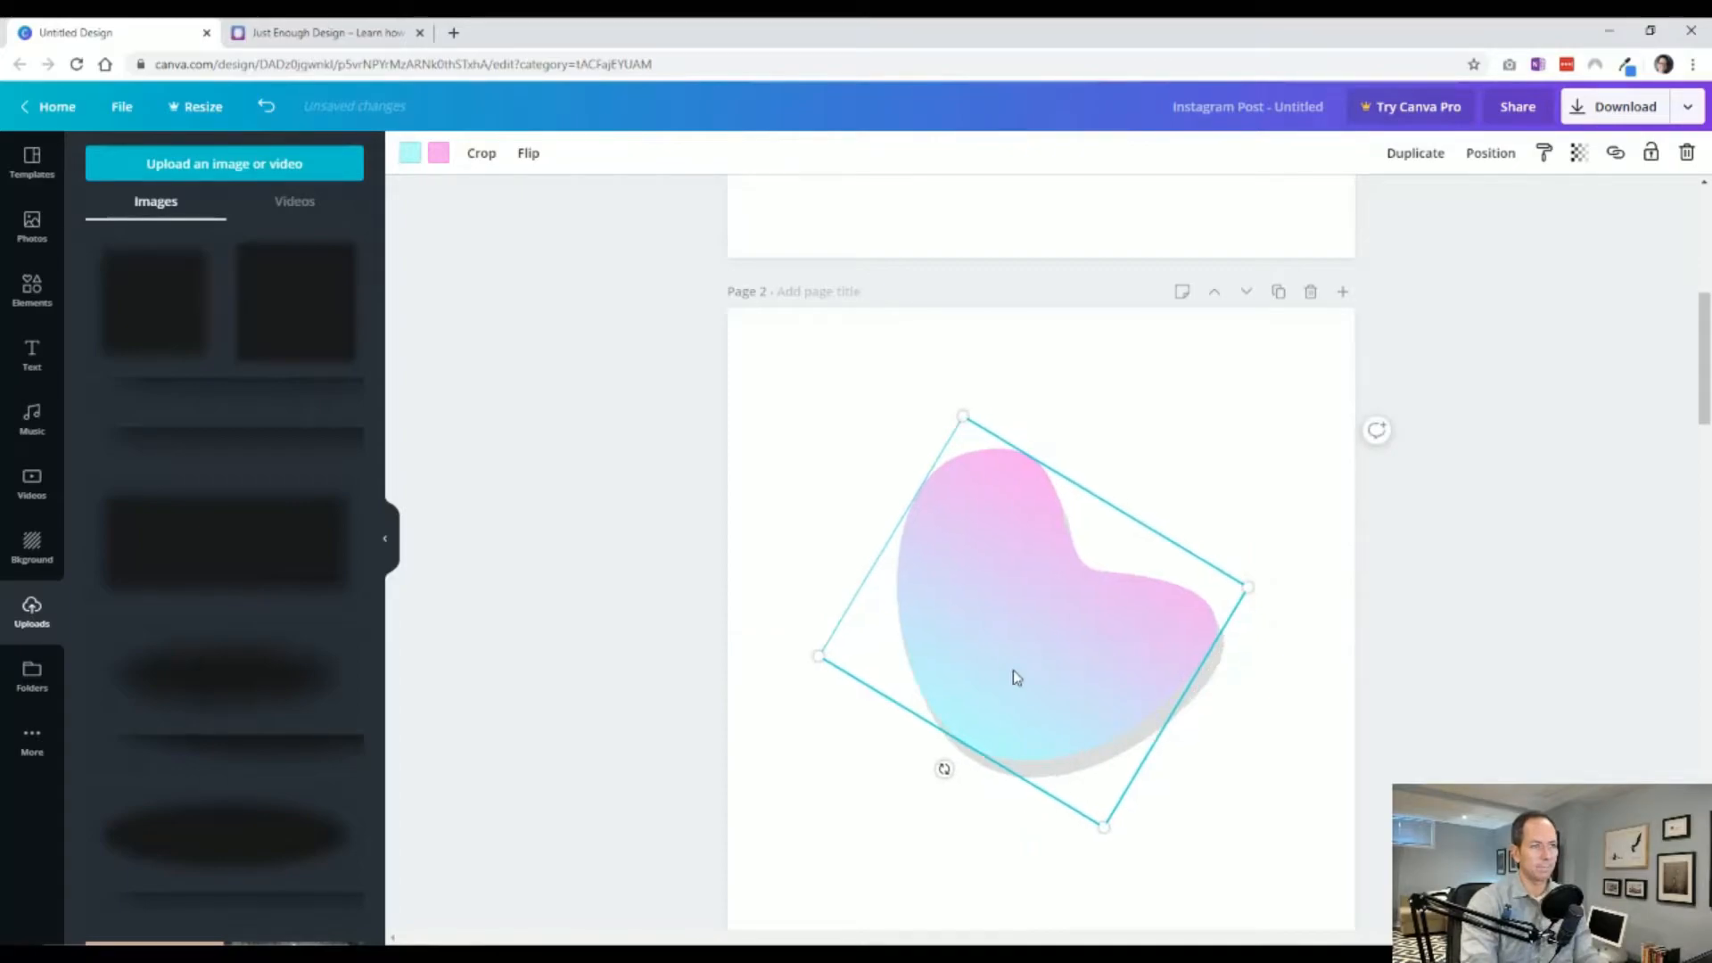
pyautogui.press('Right')
pyautogui.press('Right')
pyautogui.press('Right')
pyautogui.press('Right')
pyautogui.press('Right')
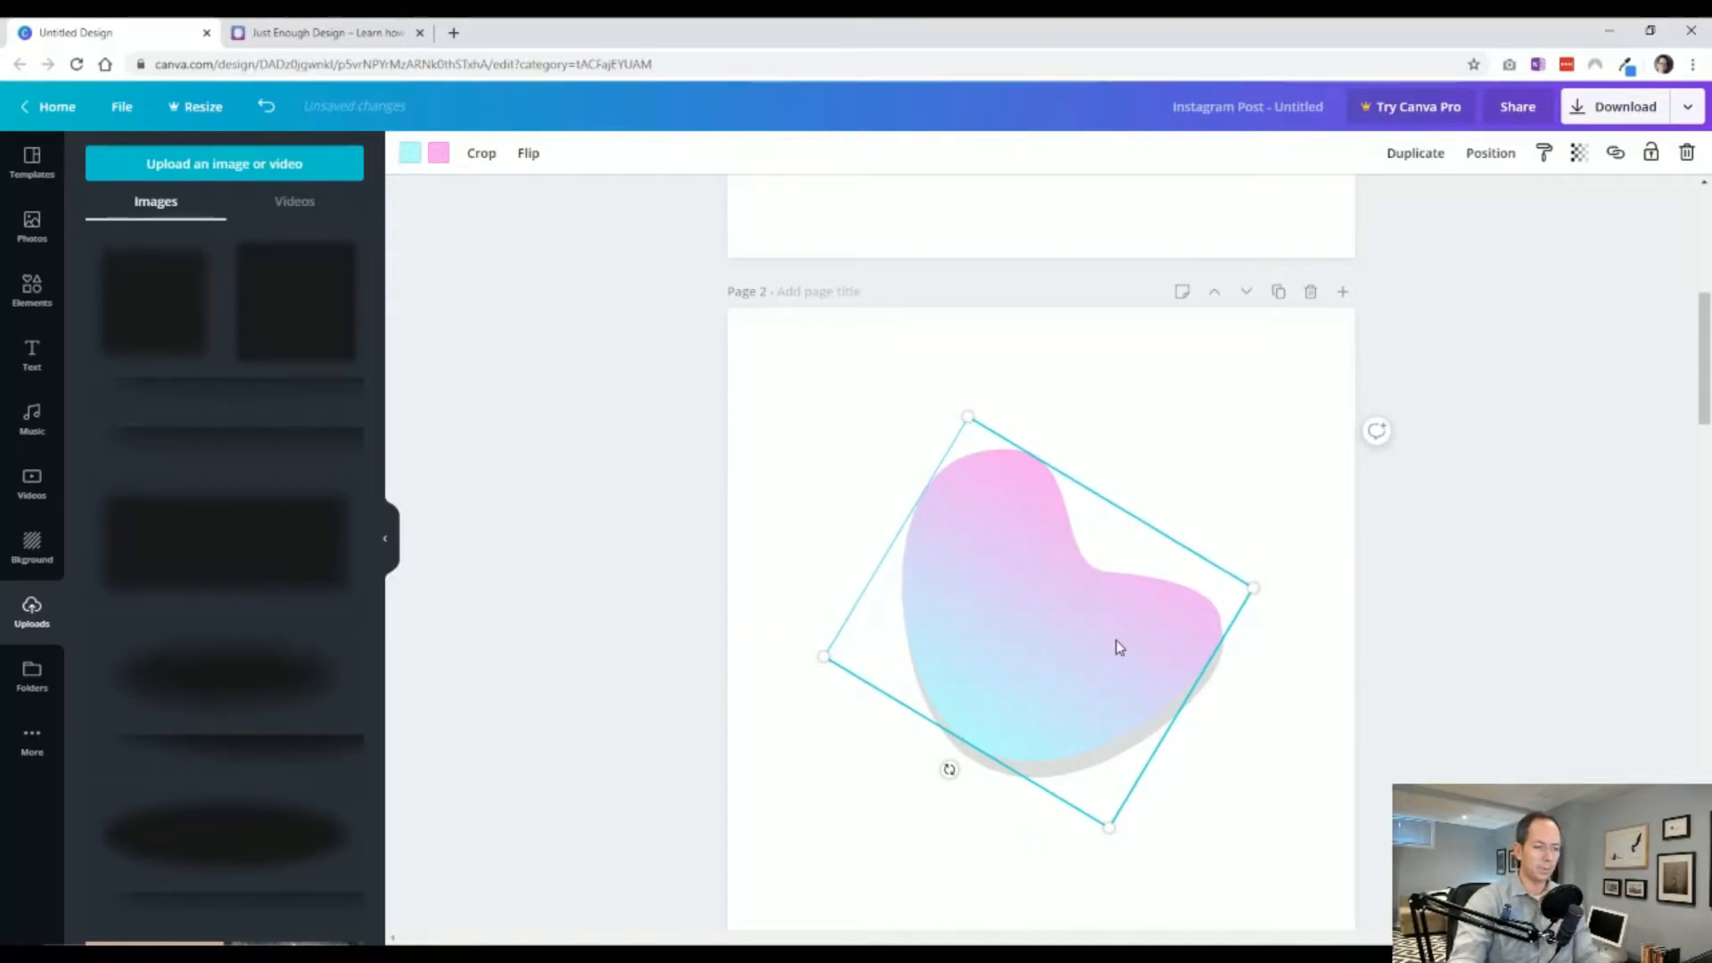
# Select the gray shadow shape beneath the gradient blob, open its transparency, and delete it.
pyautogui.click(1177, 714)
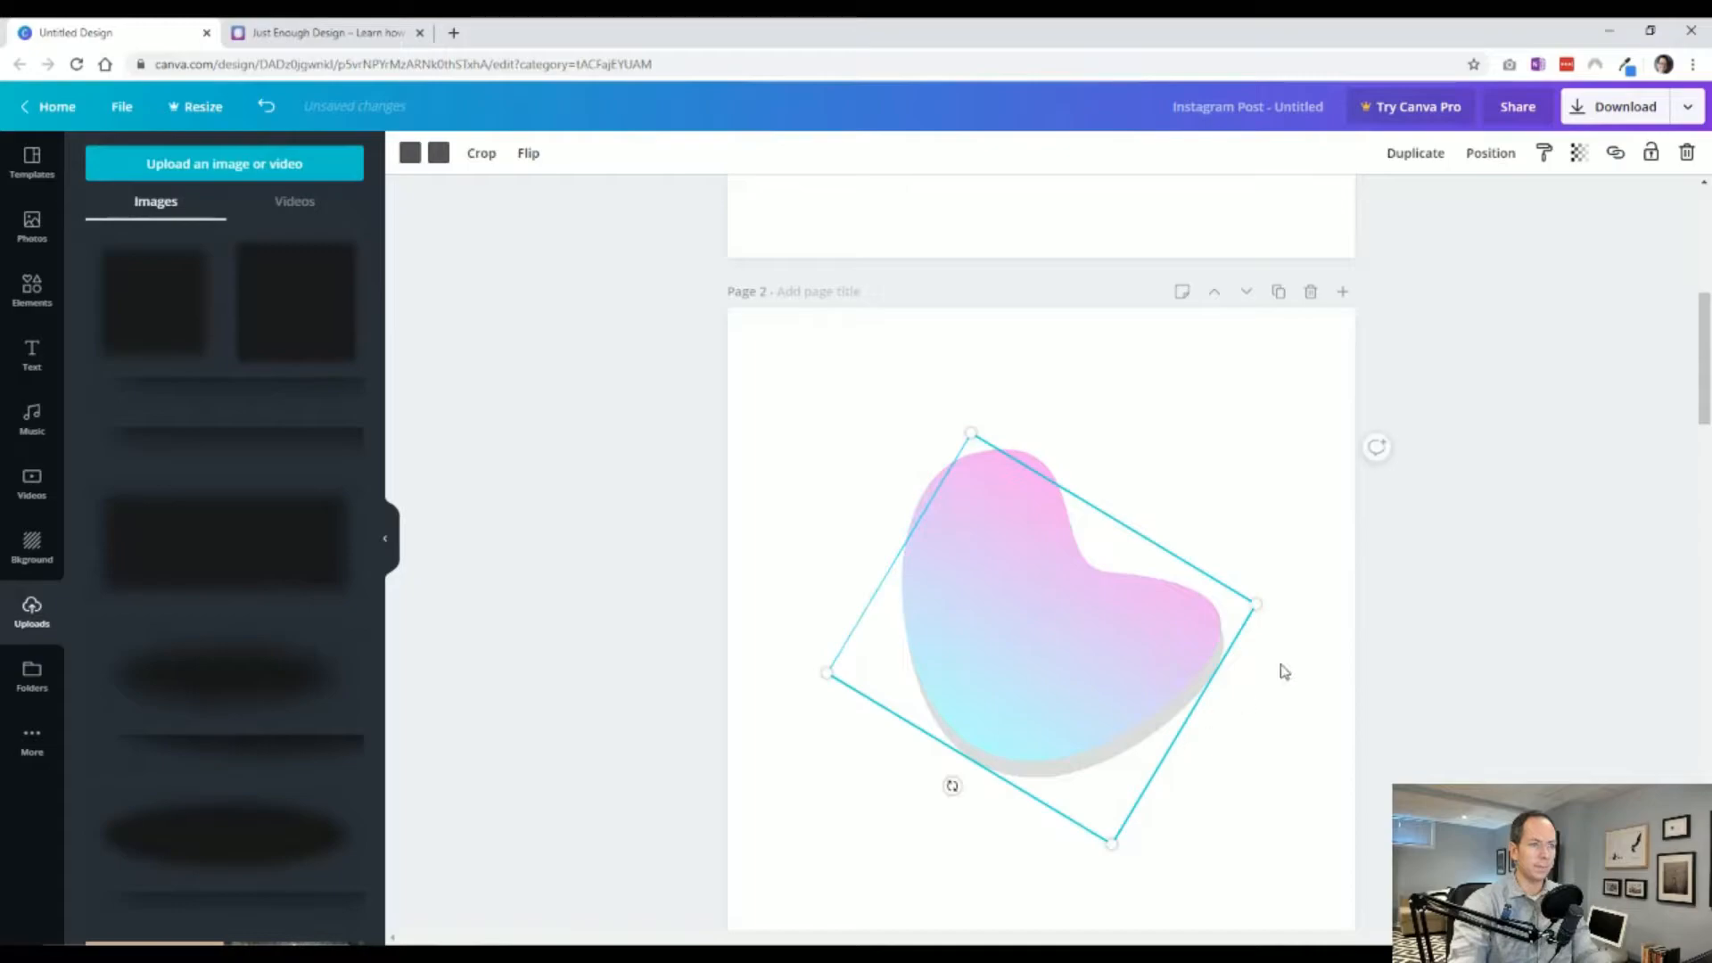
pyautogui.click(1579, 153)
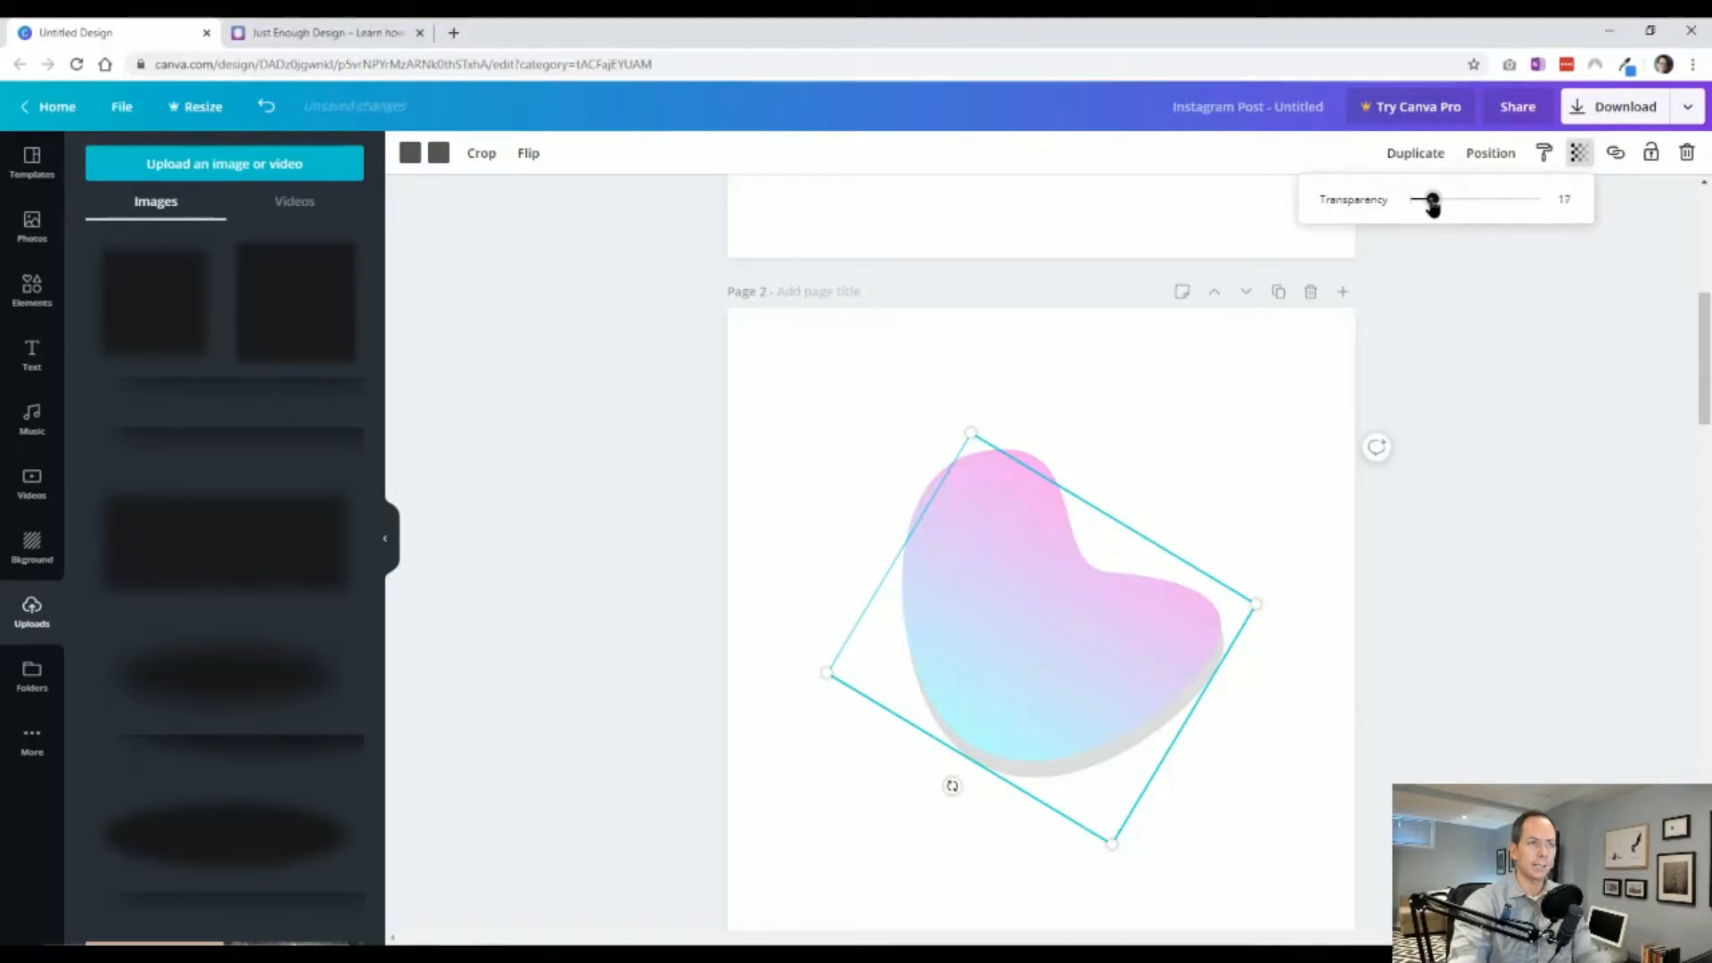
pyautogui.click(1543, 678)
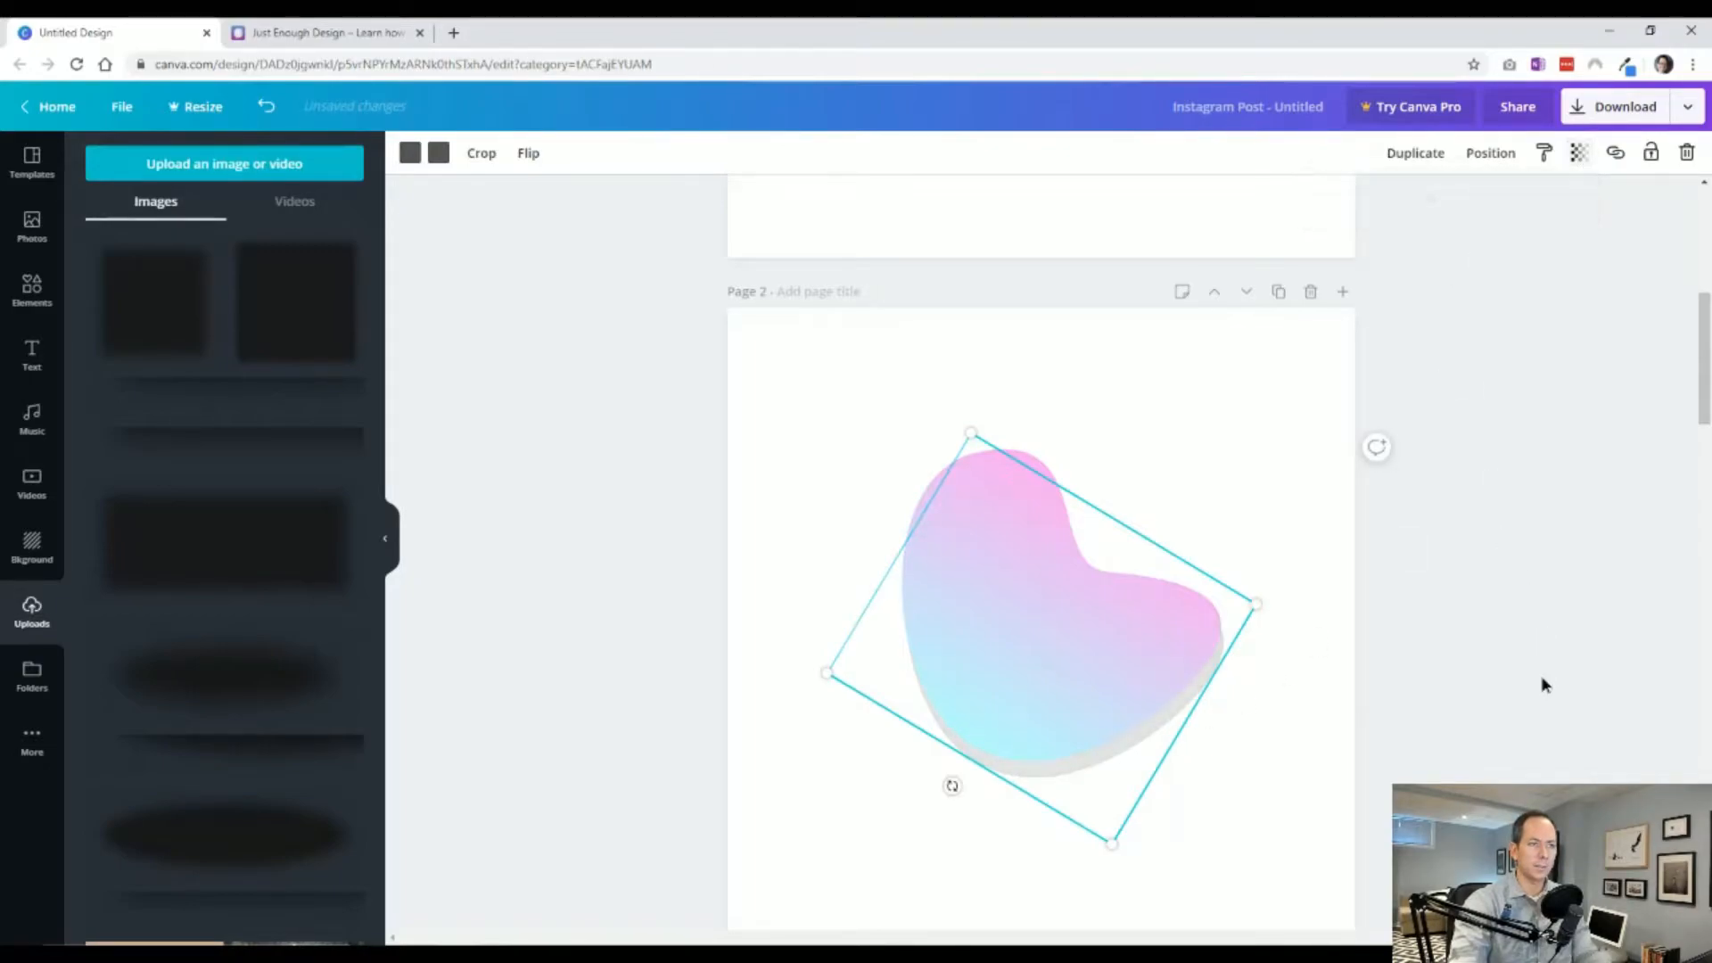
pyautogui.click(1222, 754)
pyautogui.click(1295, 738)
pyautogui.click(1222, 675)
pyautogui.press('Delete')
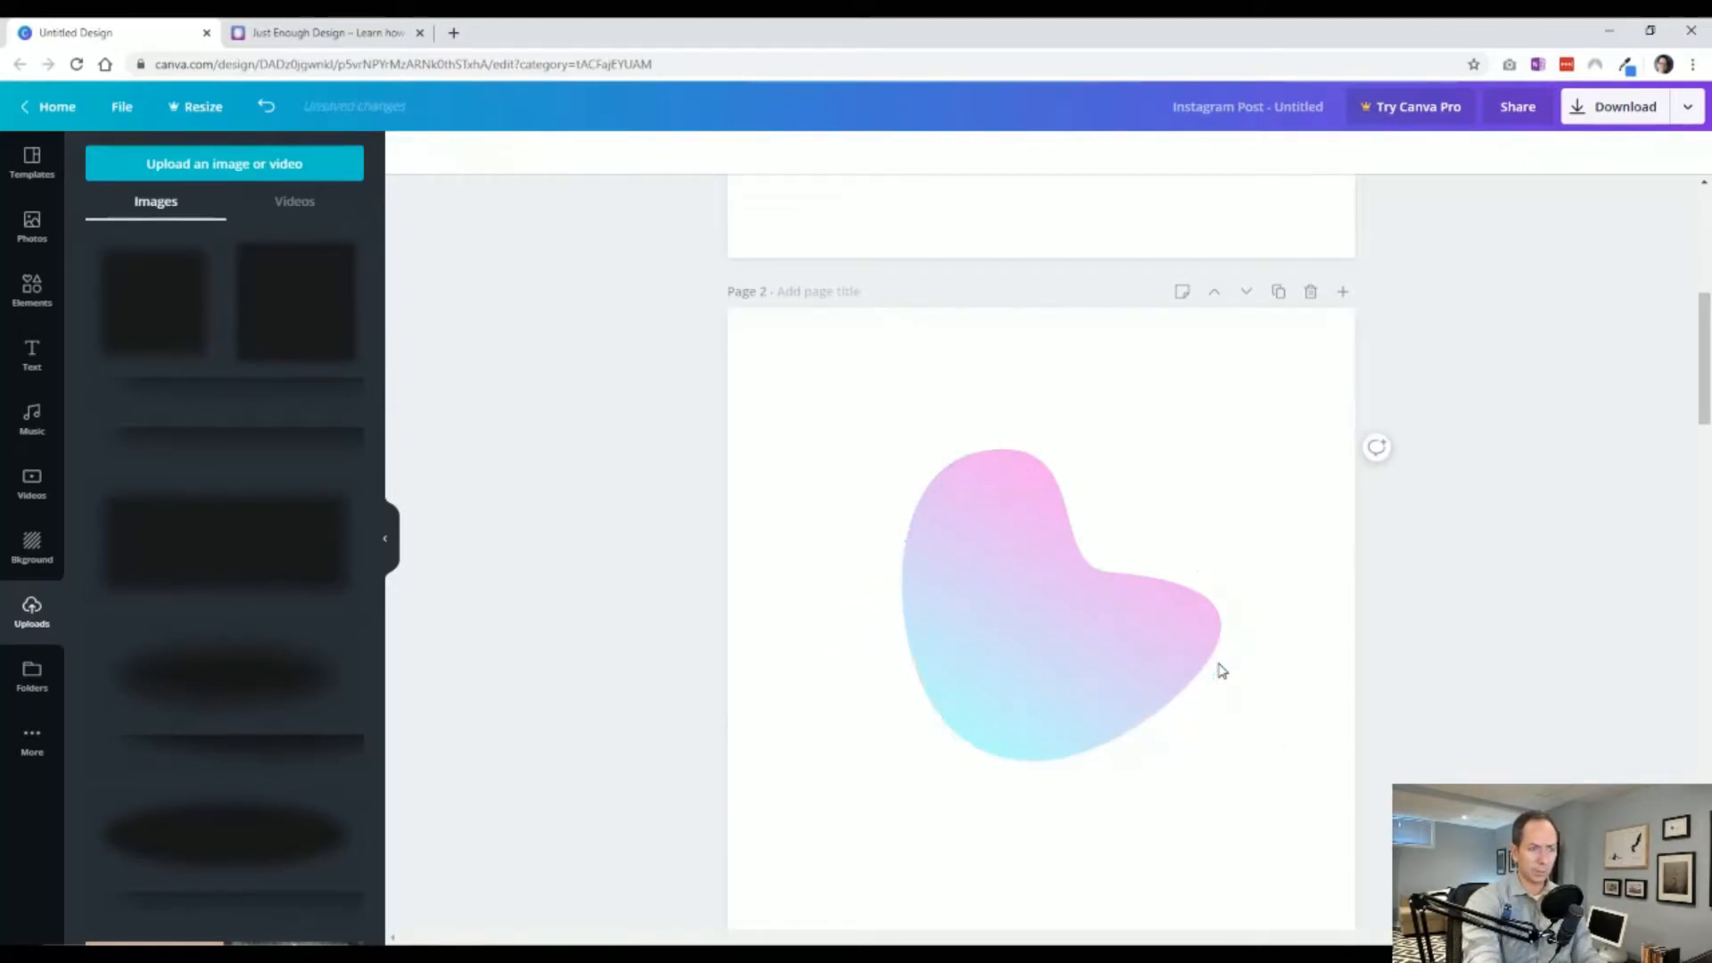
# Duplicate page 2 with its gradient blob.
pyautogui.scroll(-2, 1258, 604)
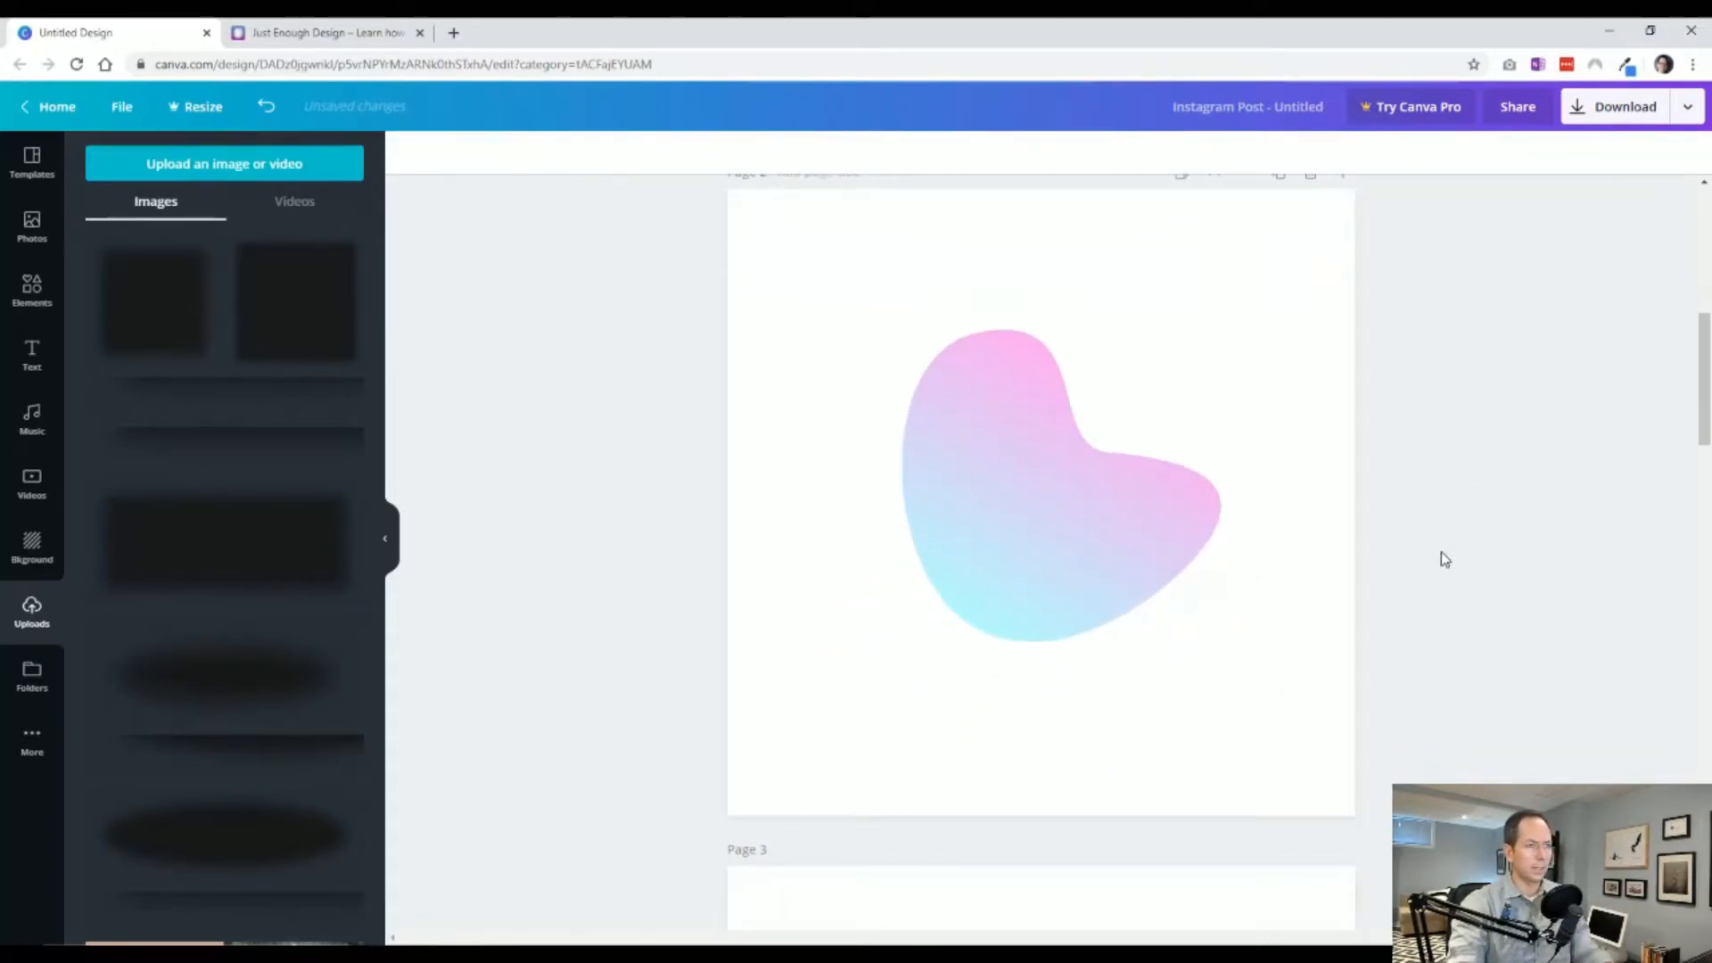
pyautogui.scroll(2, 1444, 559)
pyautogui.click(1037, 628)
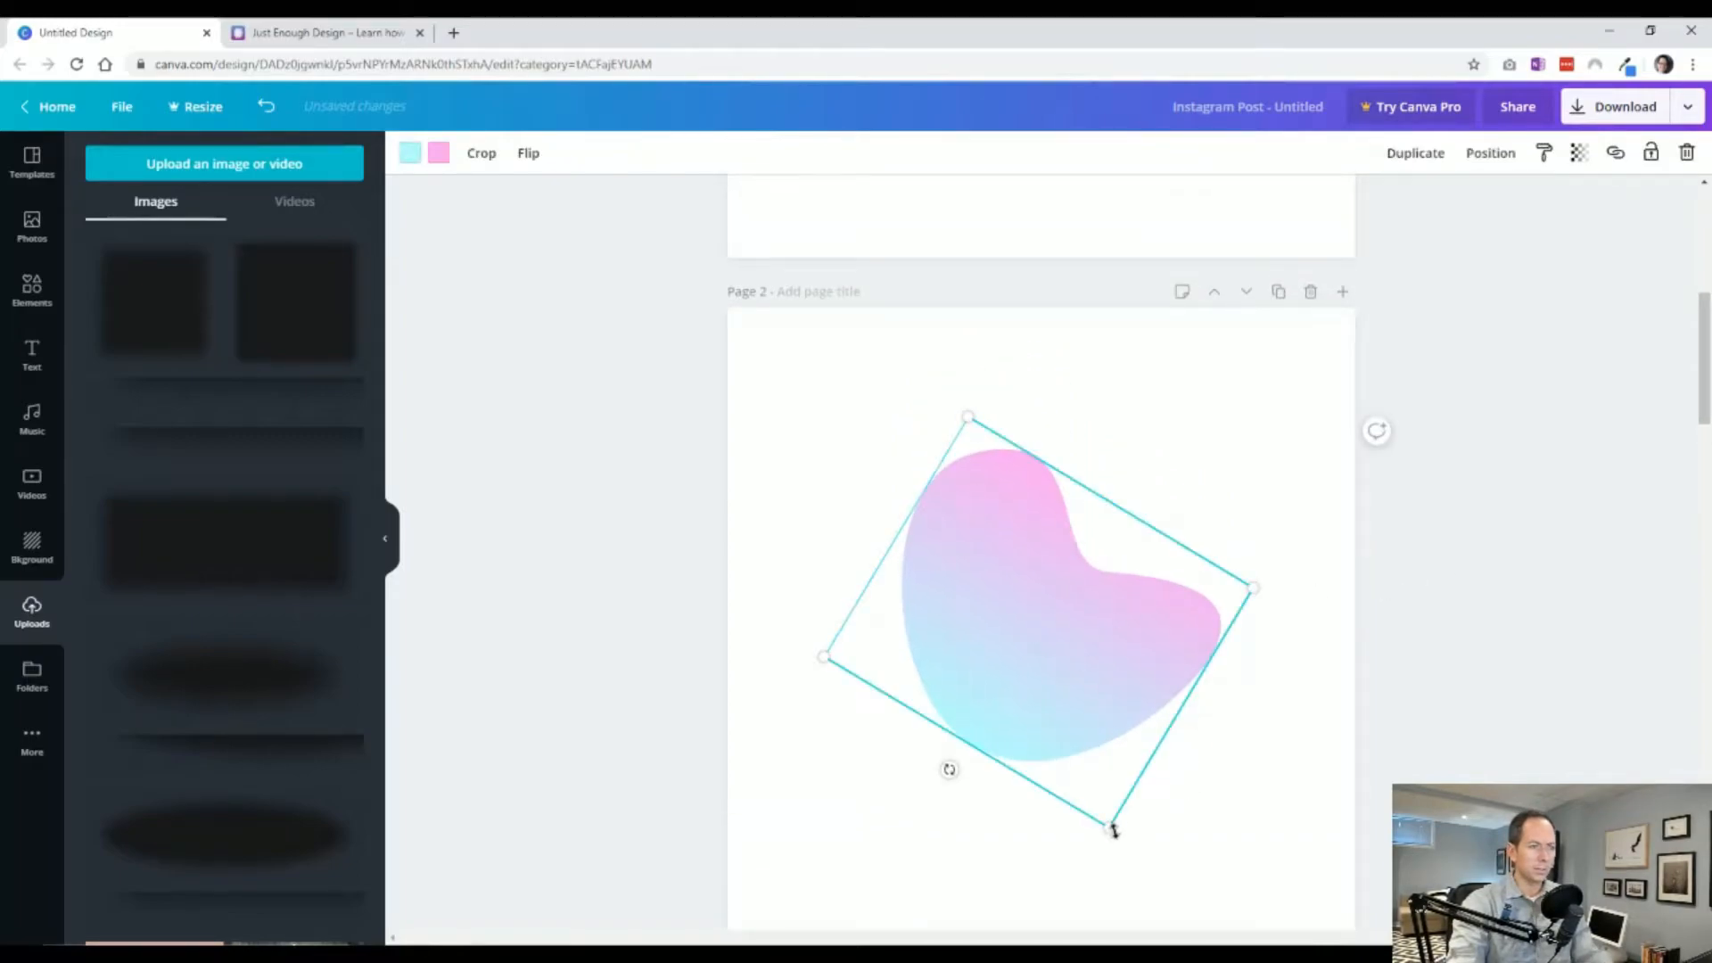
pyautogui.click(1278, 293)
pyautogui.scroll(-5, 1332, 612)
pyautogui.scroll(3, 1139, 482)
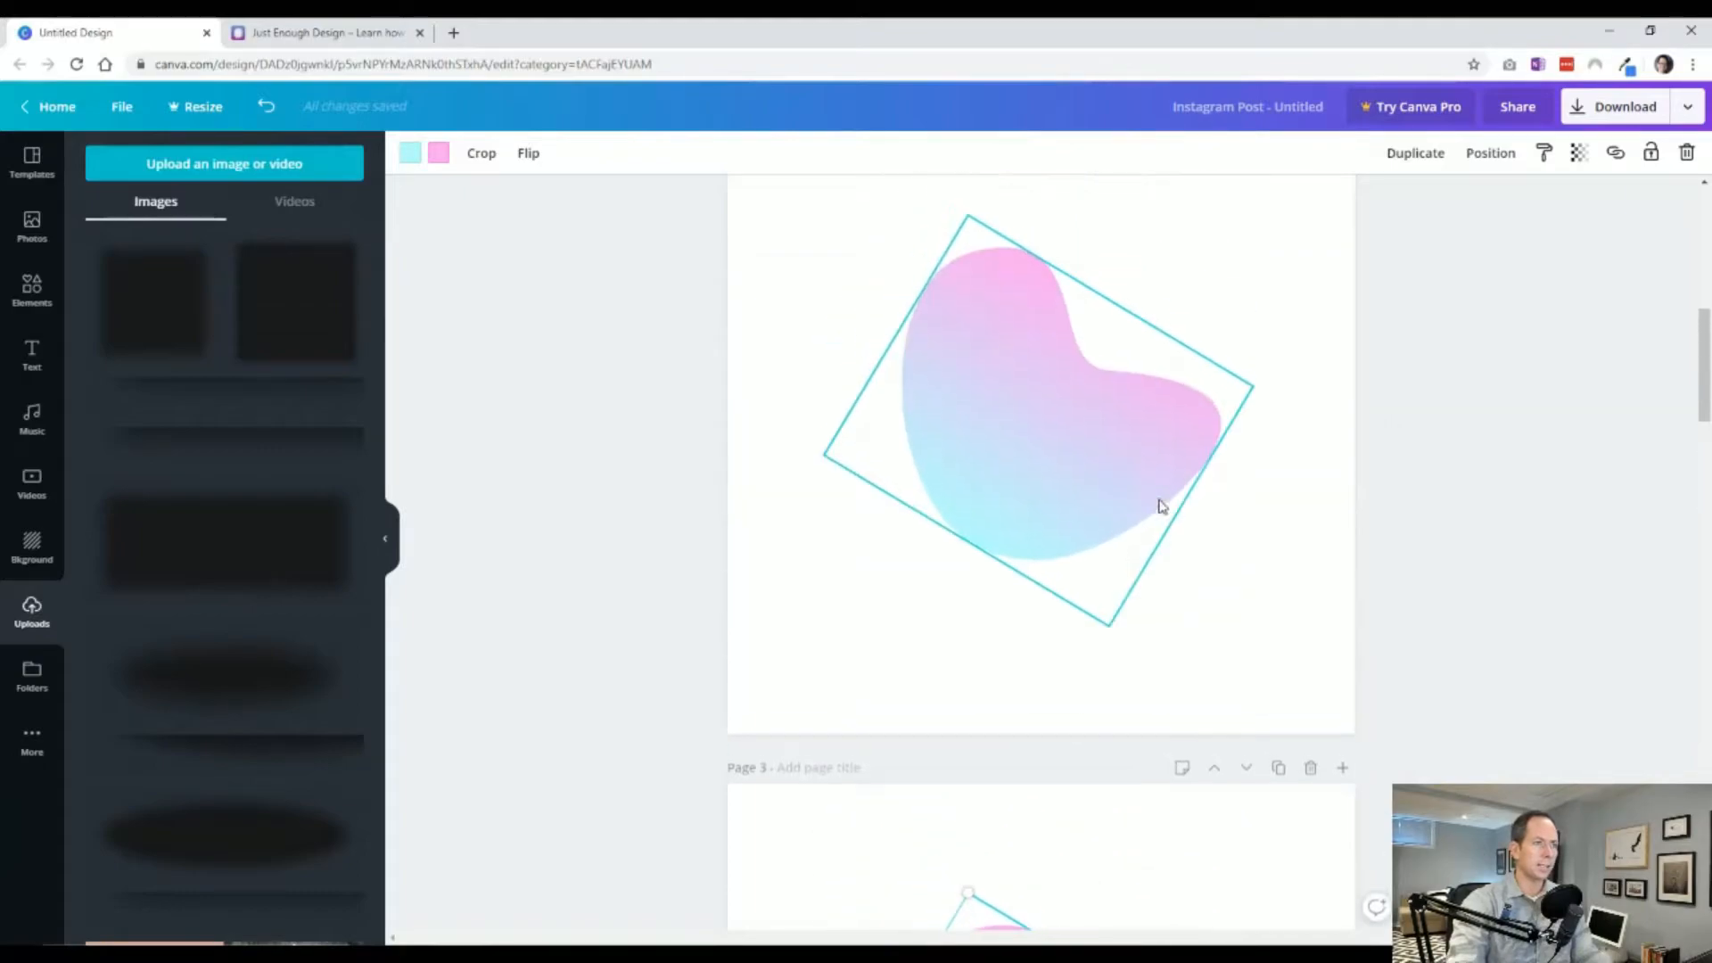
pyautogui.scroll(3, 1177, 508)
pyautogui.click(1298, 537)
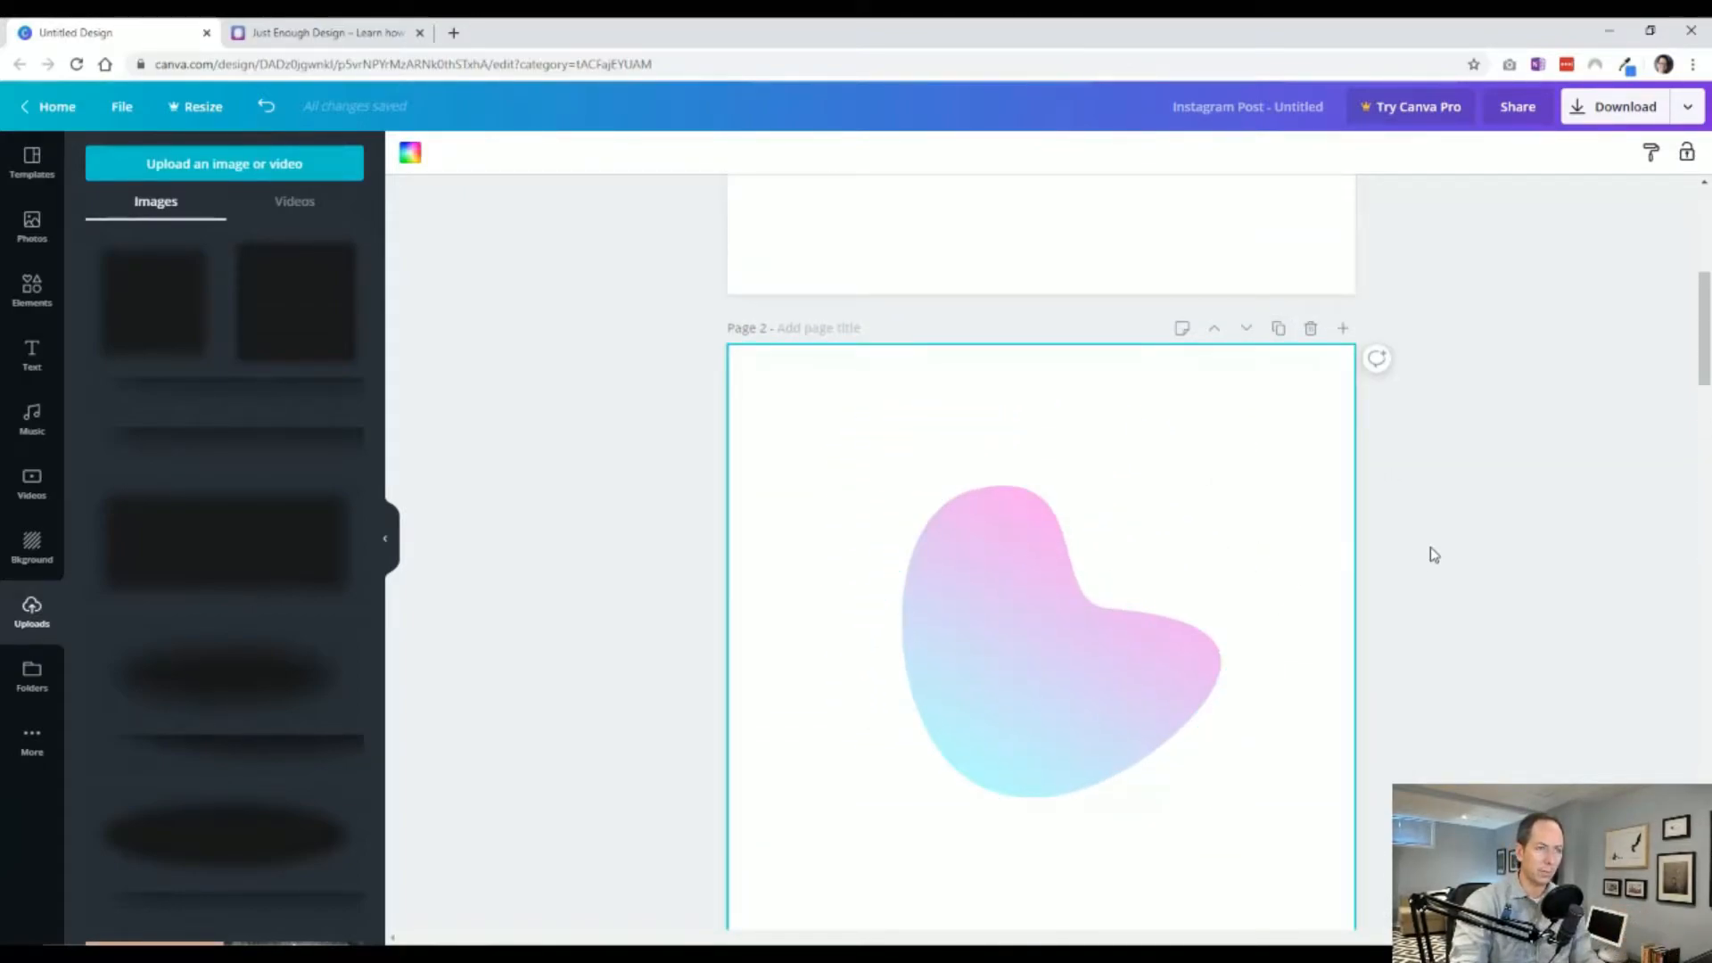
pyautogui.scroll(-1, 1432, 554)
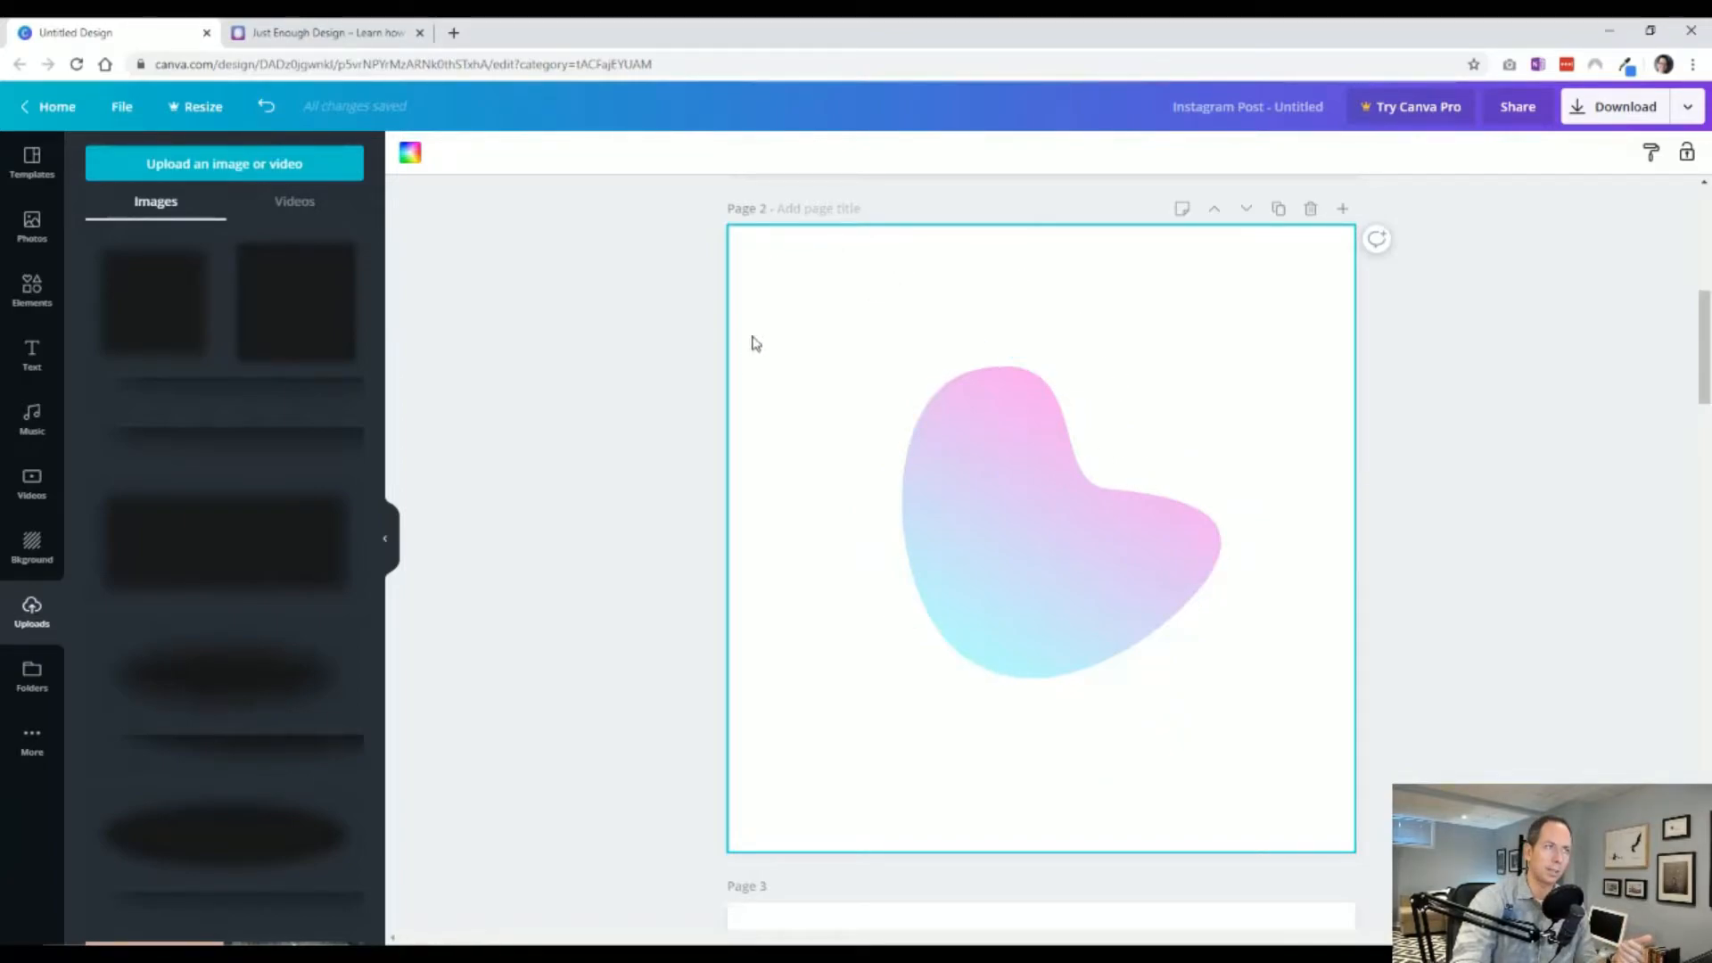
pyautogui.click(1040, 547)
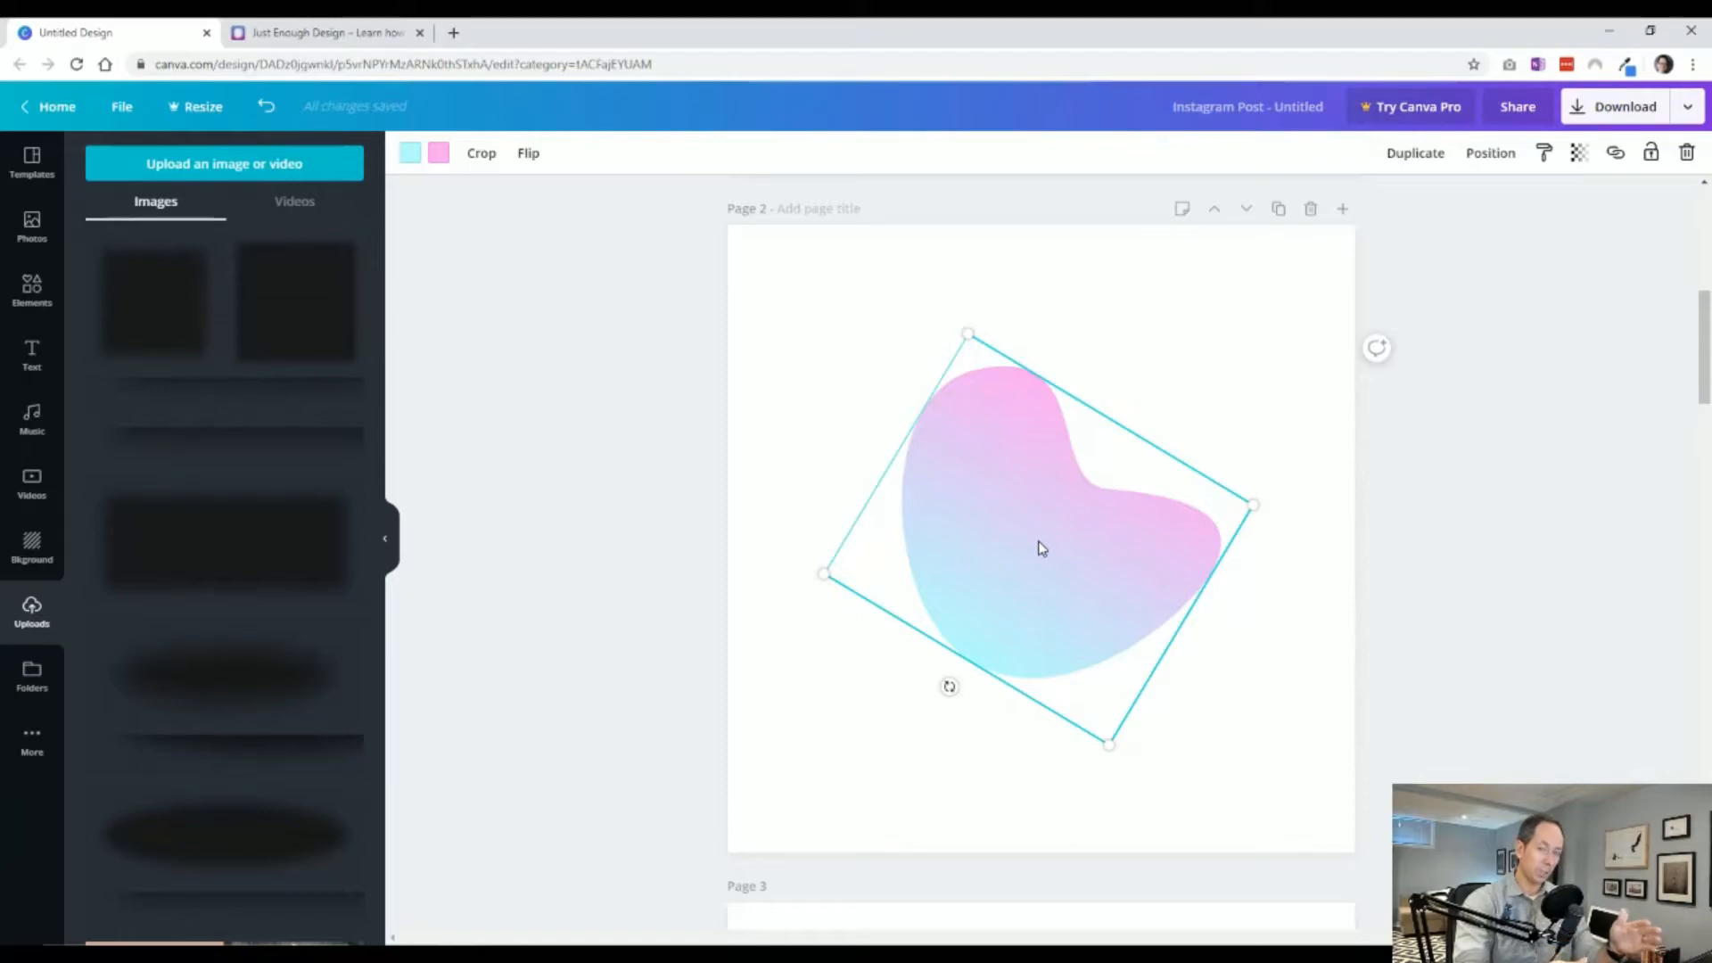
pyautogui.click(781, 447)
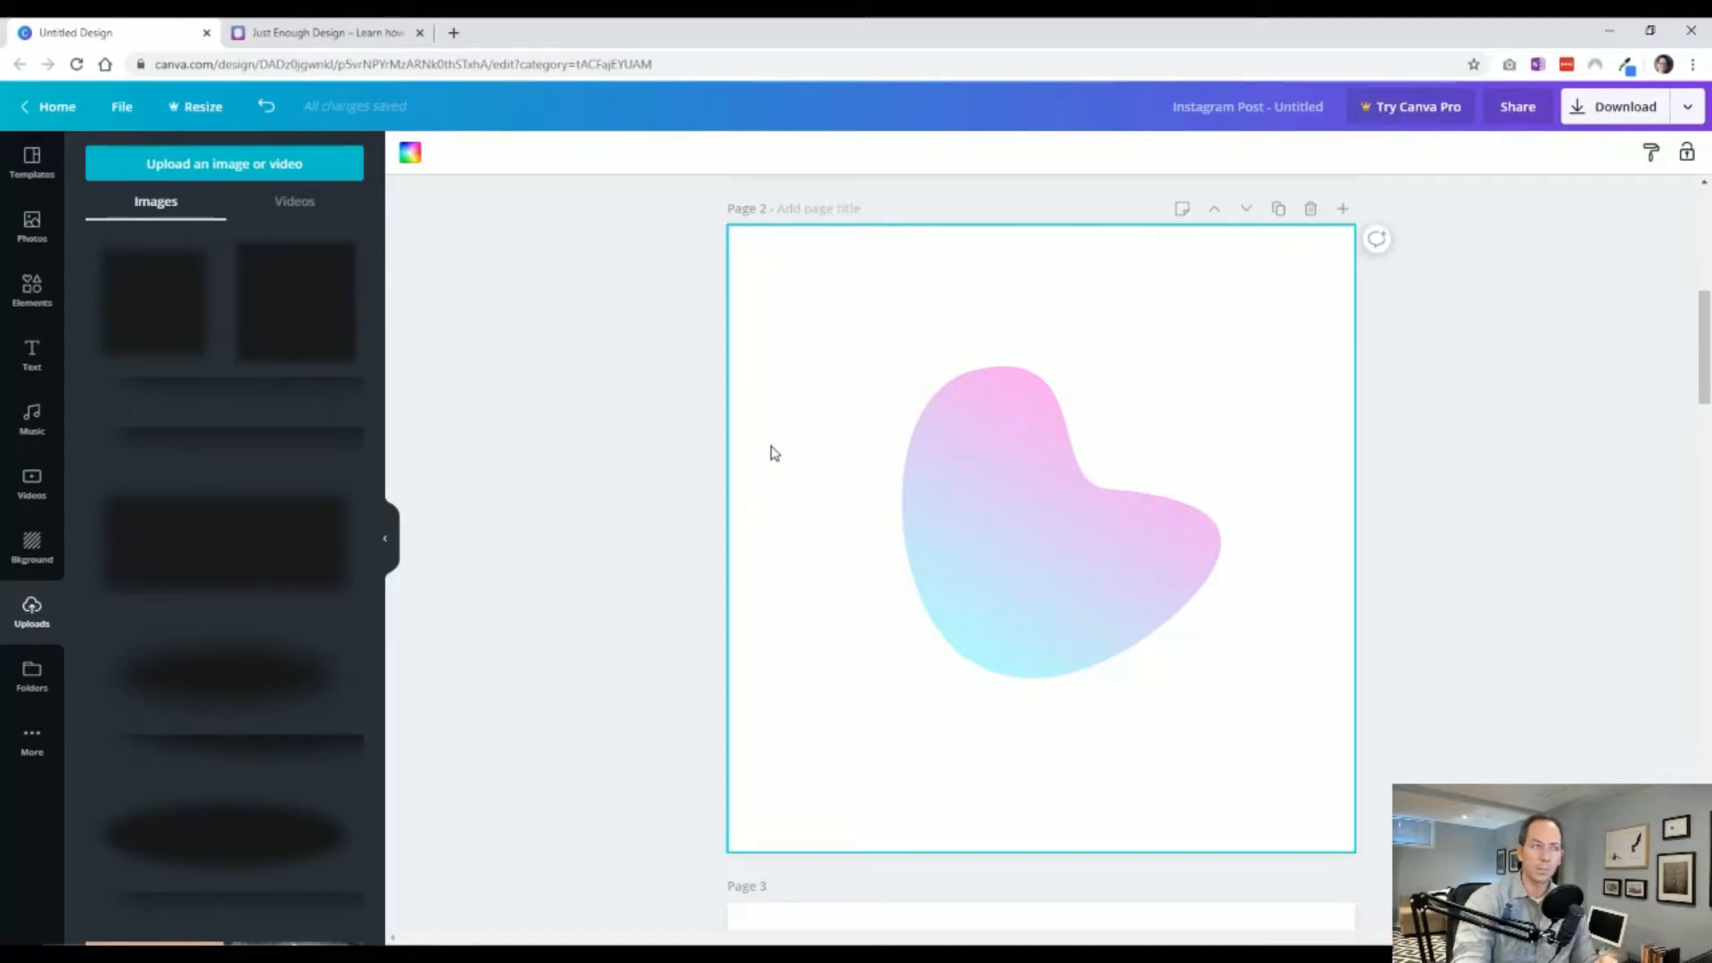
pyautogui.click(720, 572)
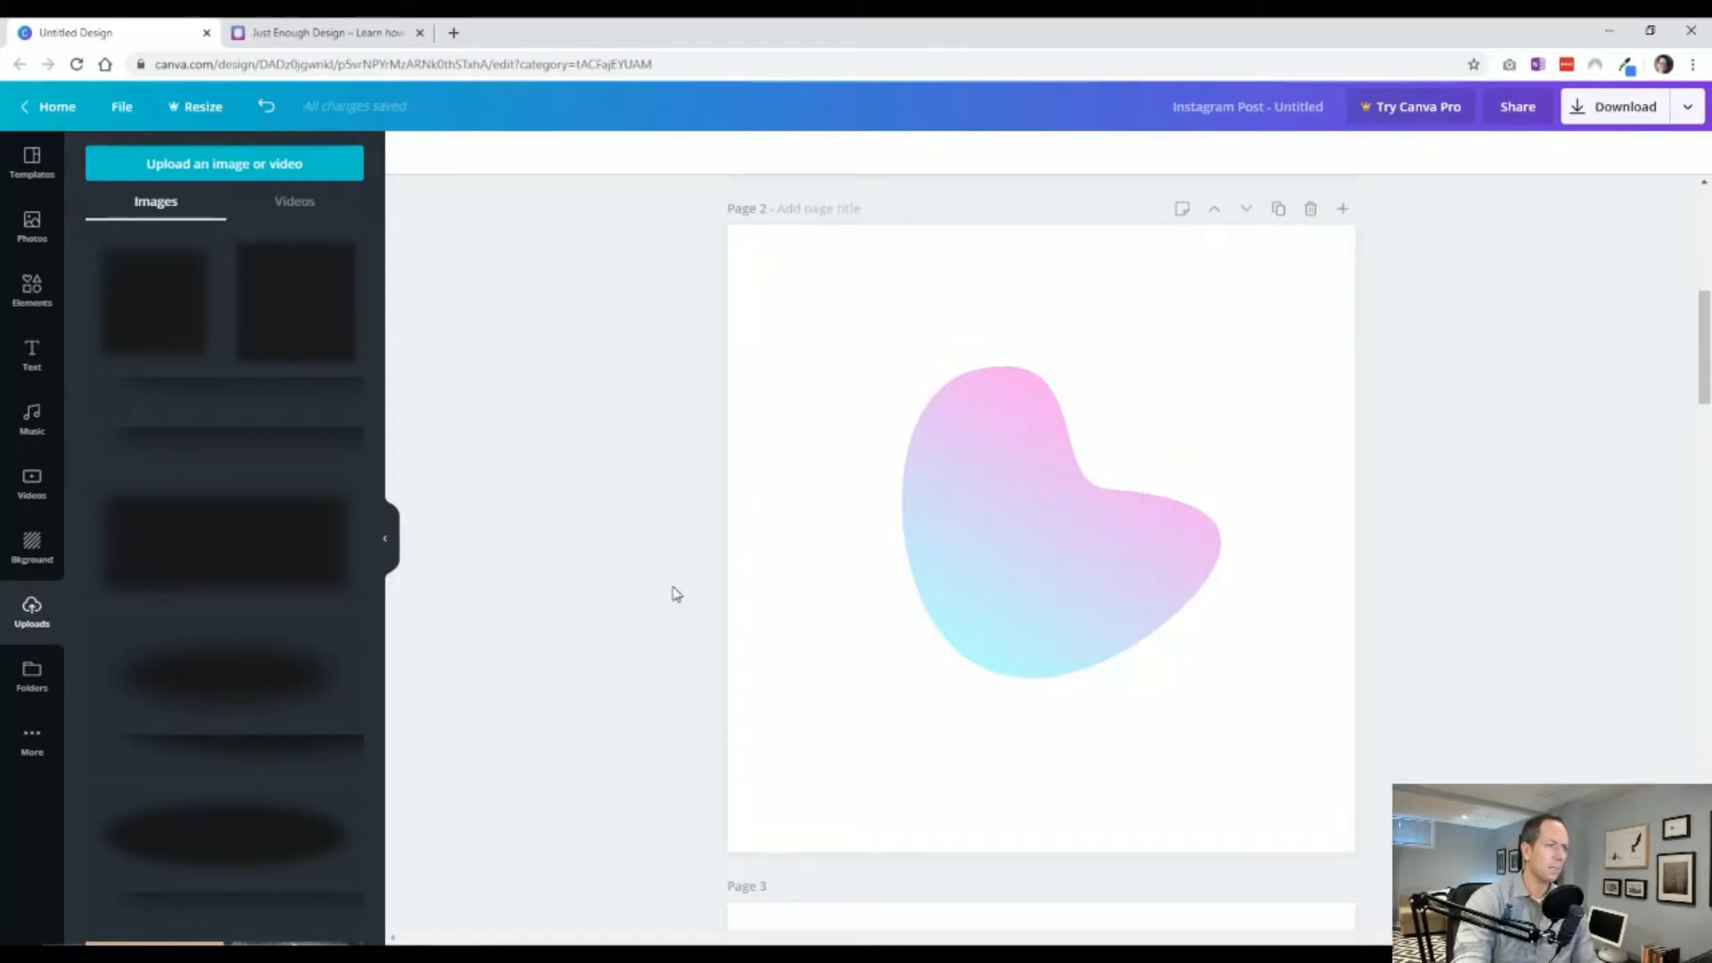
# Recolor both gradient colors of the blob on the copied page 3 to dark gray.
pyautogui.scroll(-5, 719, 584)
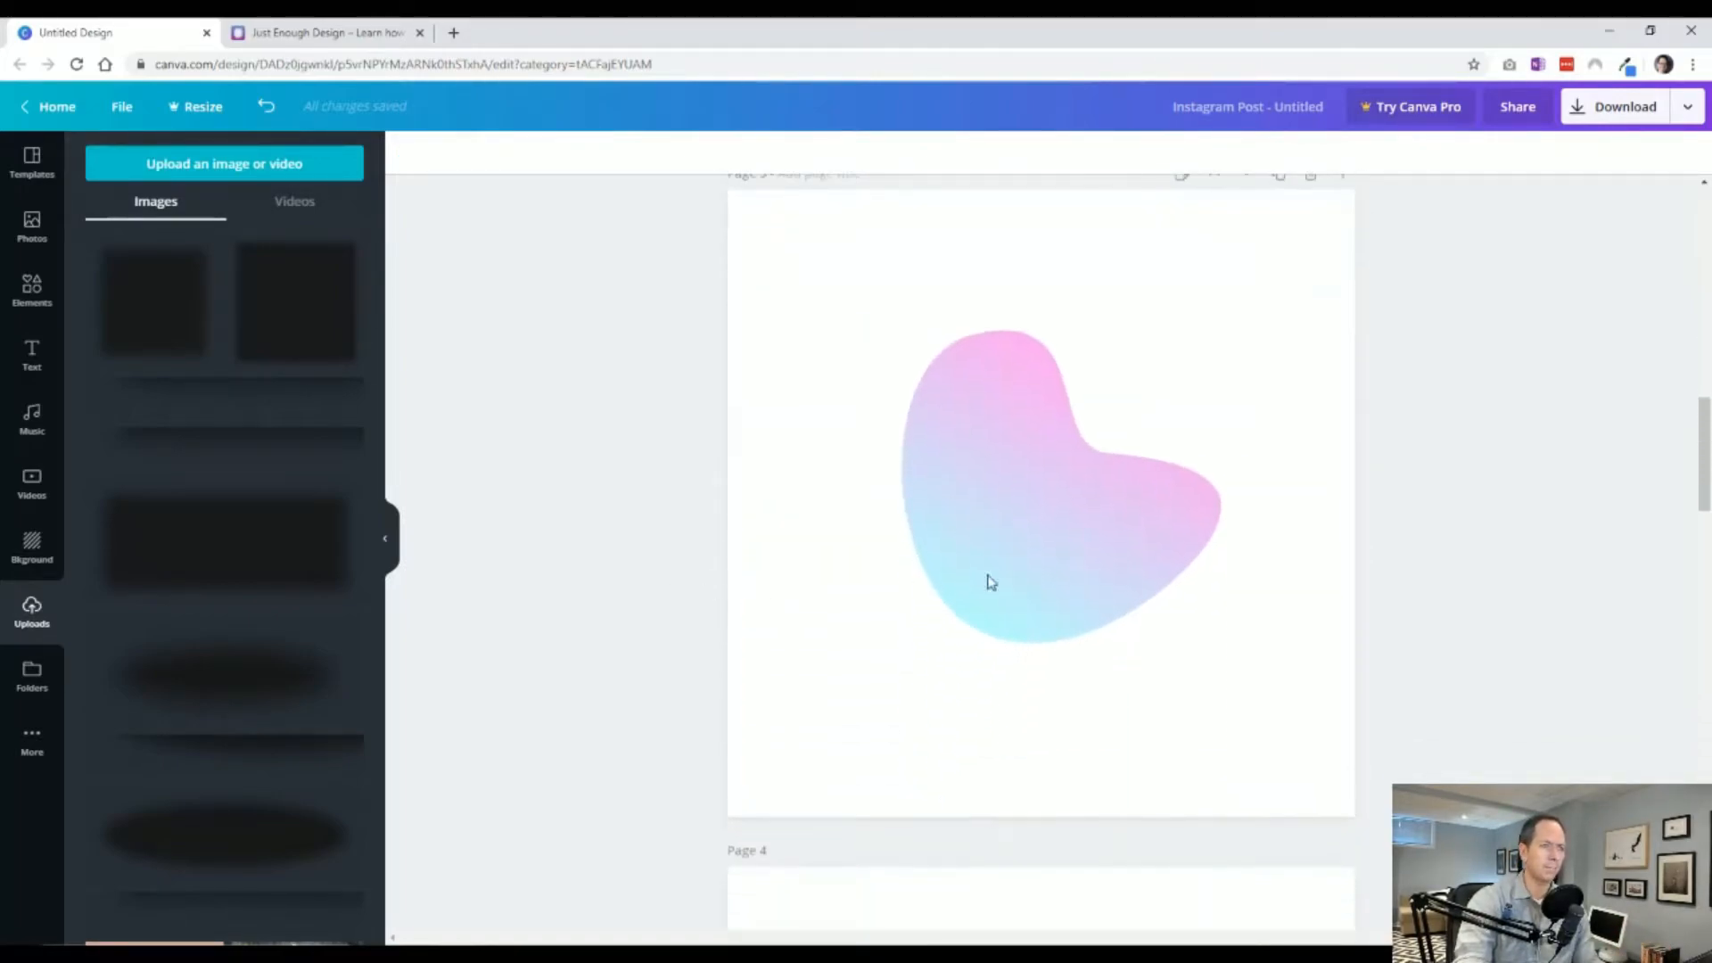
pyautogui.click(985, 511)
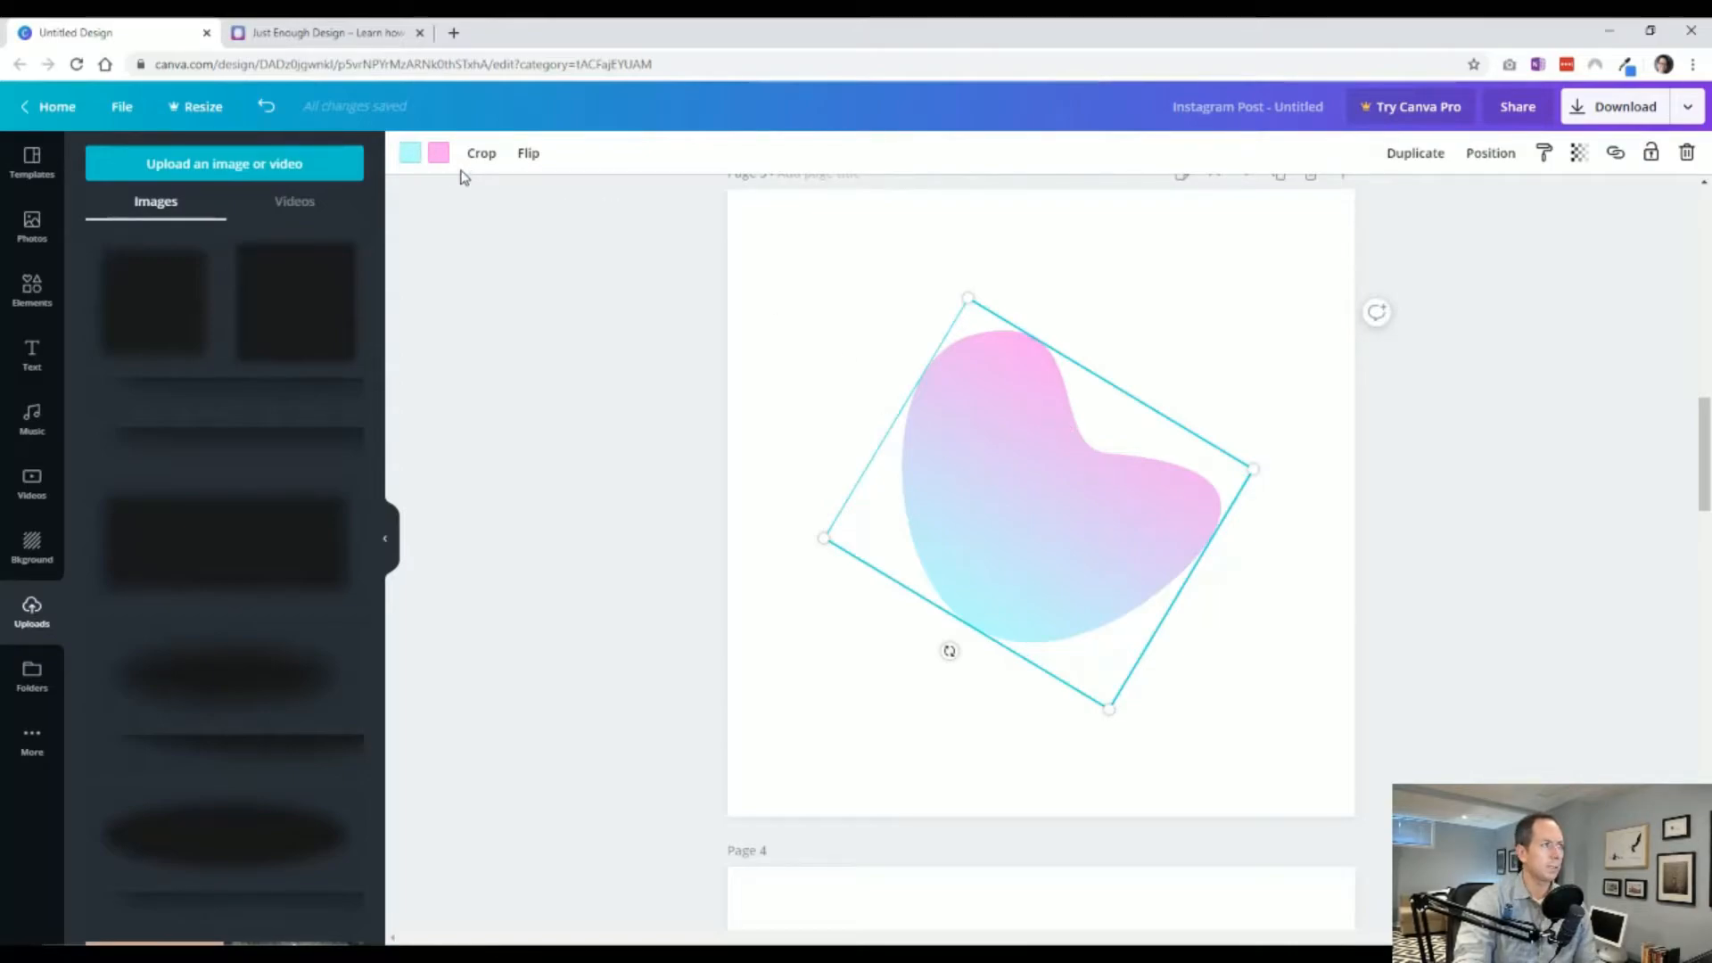
pyautogui.click(439, 152)
pyautogui.click(200, 329)
pyautogui.click(413, 159)
pyautogui.click(200, 329)
pyautogui.click(652, 456)
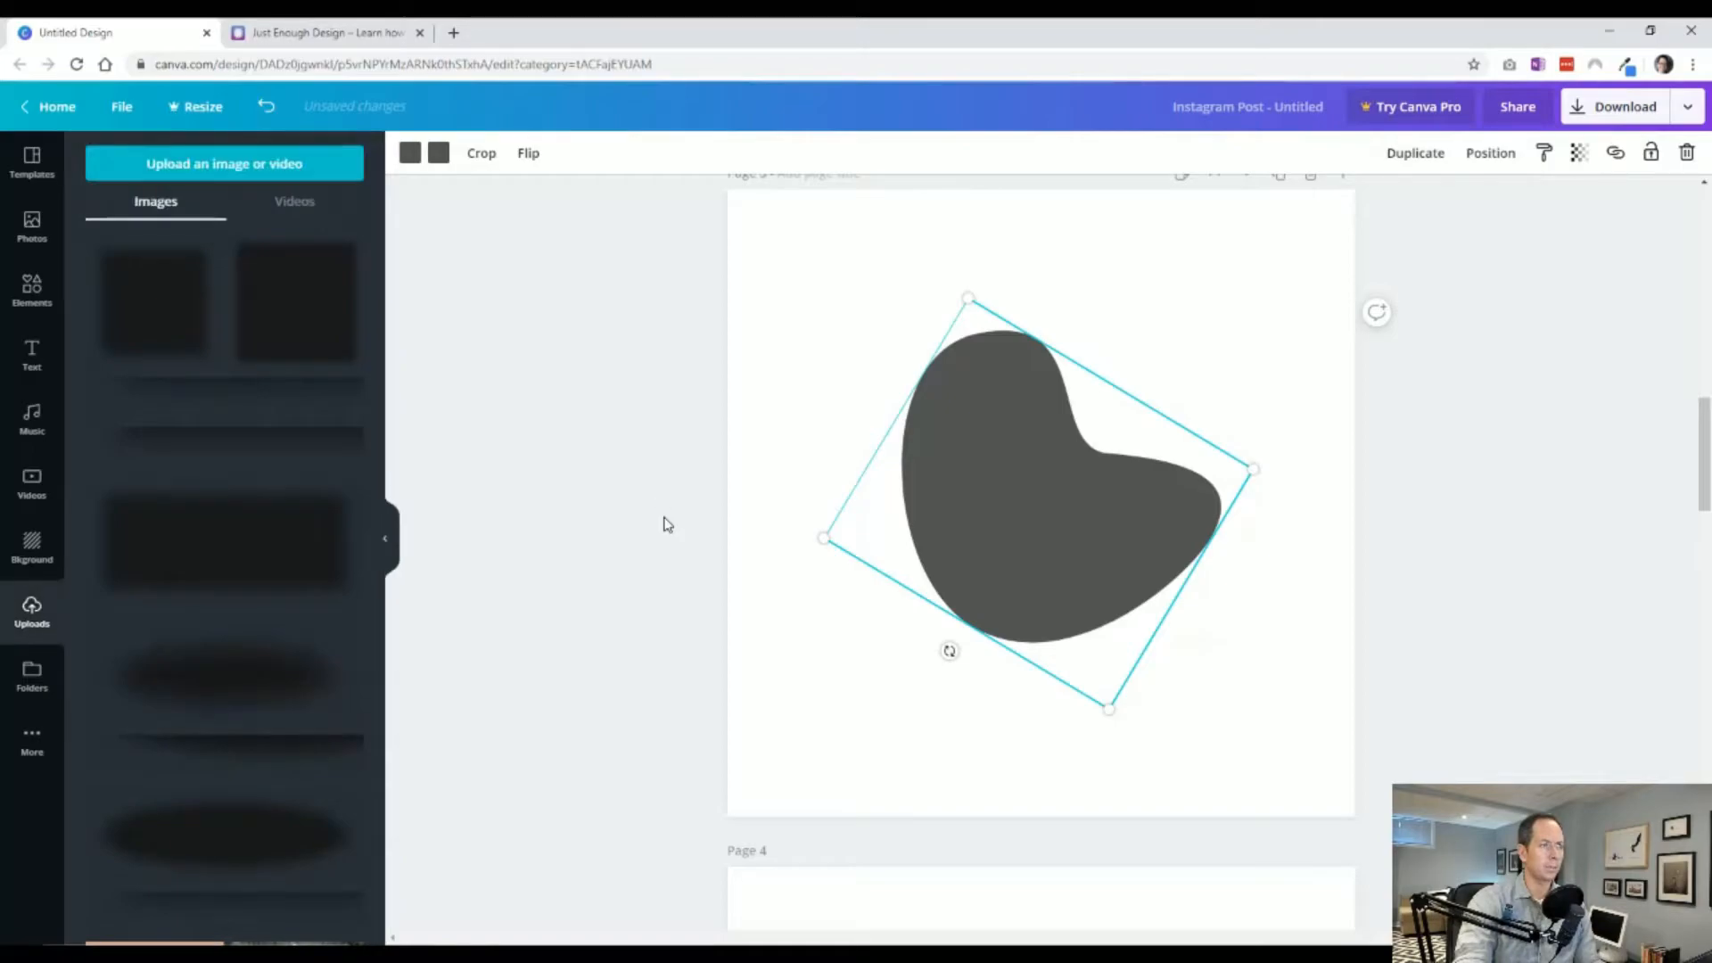
pyautogui.click(662, 530)
# Title page 3 as Shadow and open the download options.
pyautogui.scroll(1, 1362, 451)
pyautogui.click(808, 295)
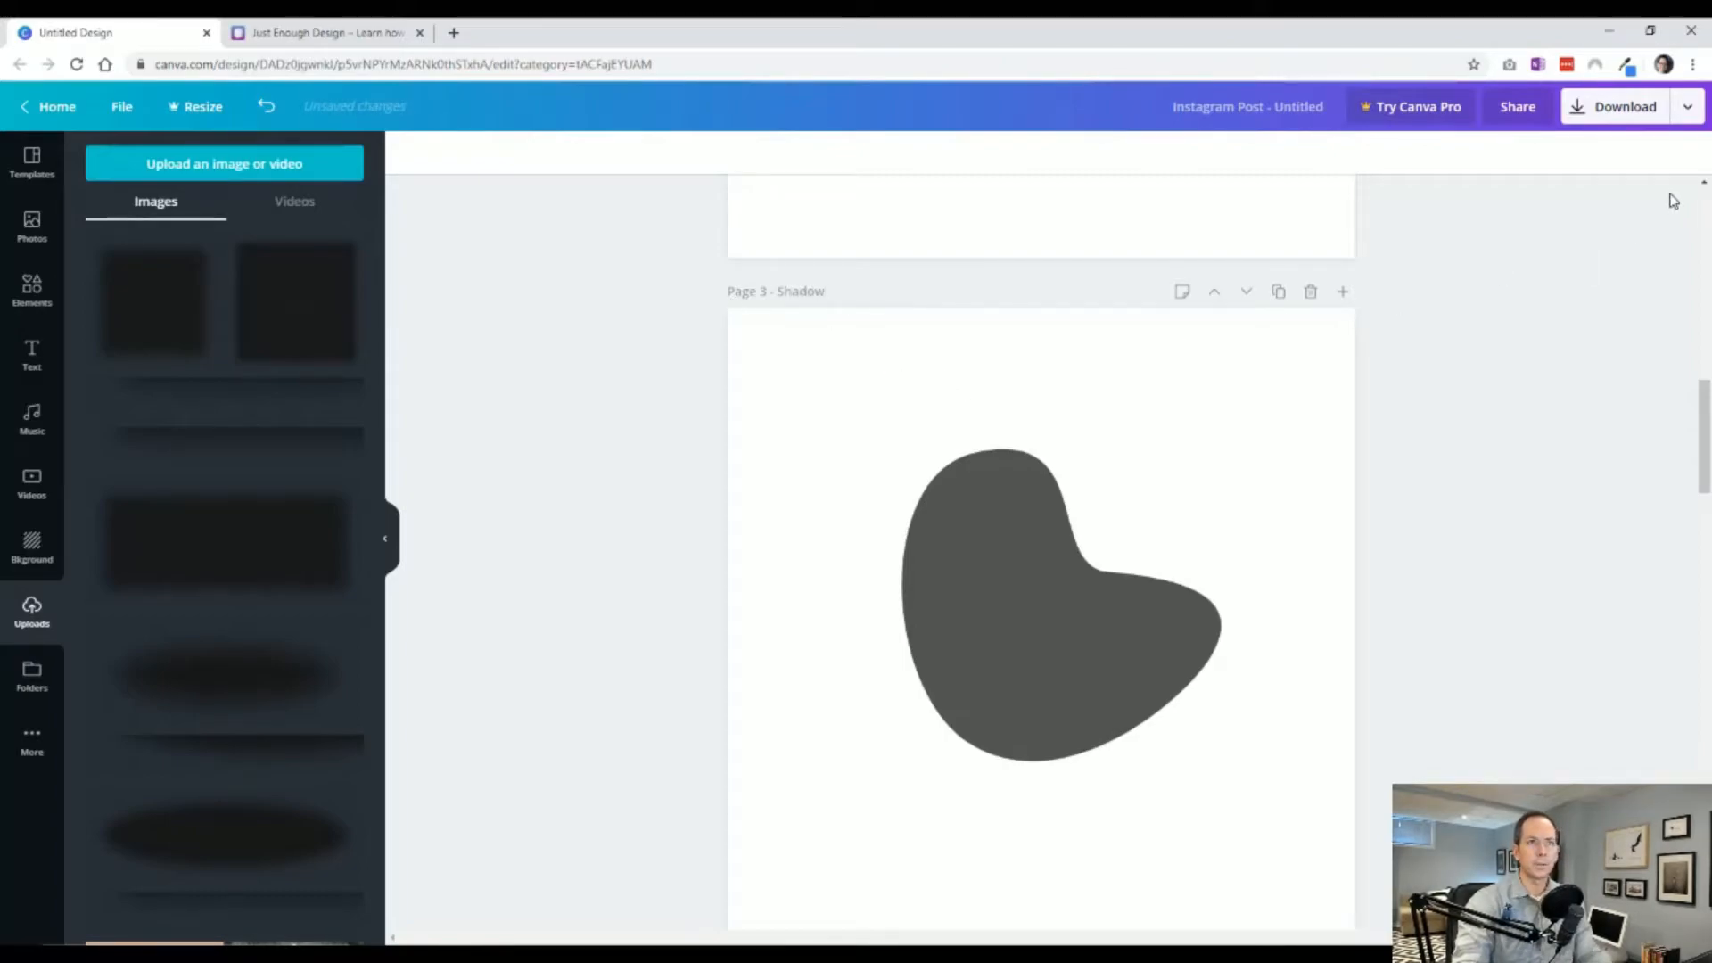
pyautogui.click(1630, 108)
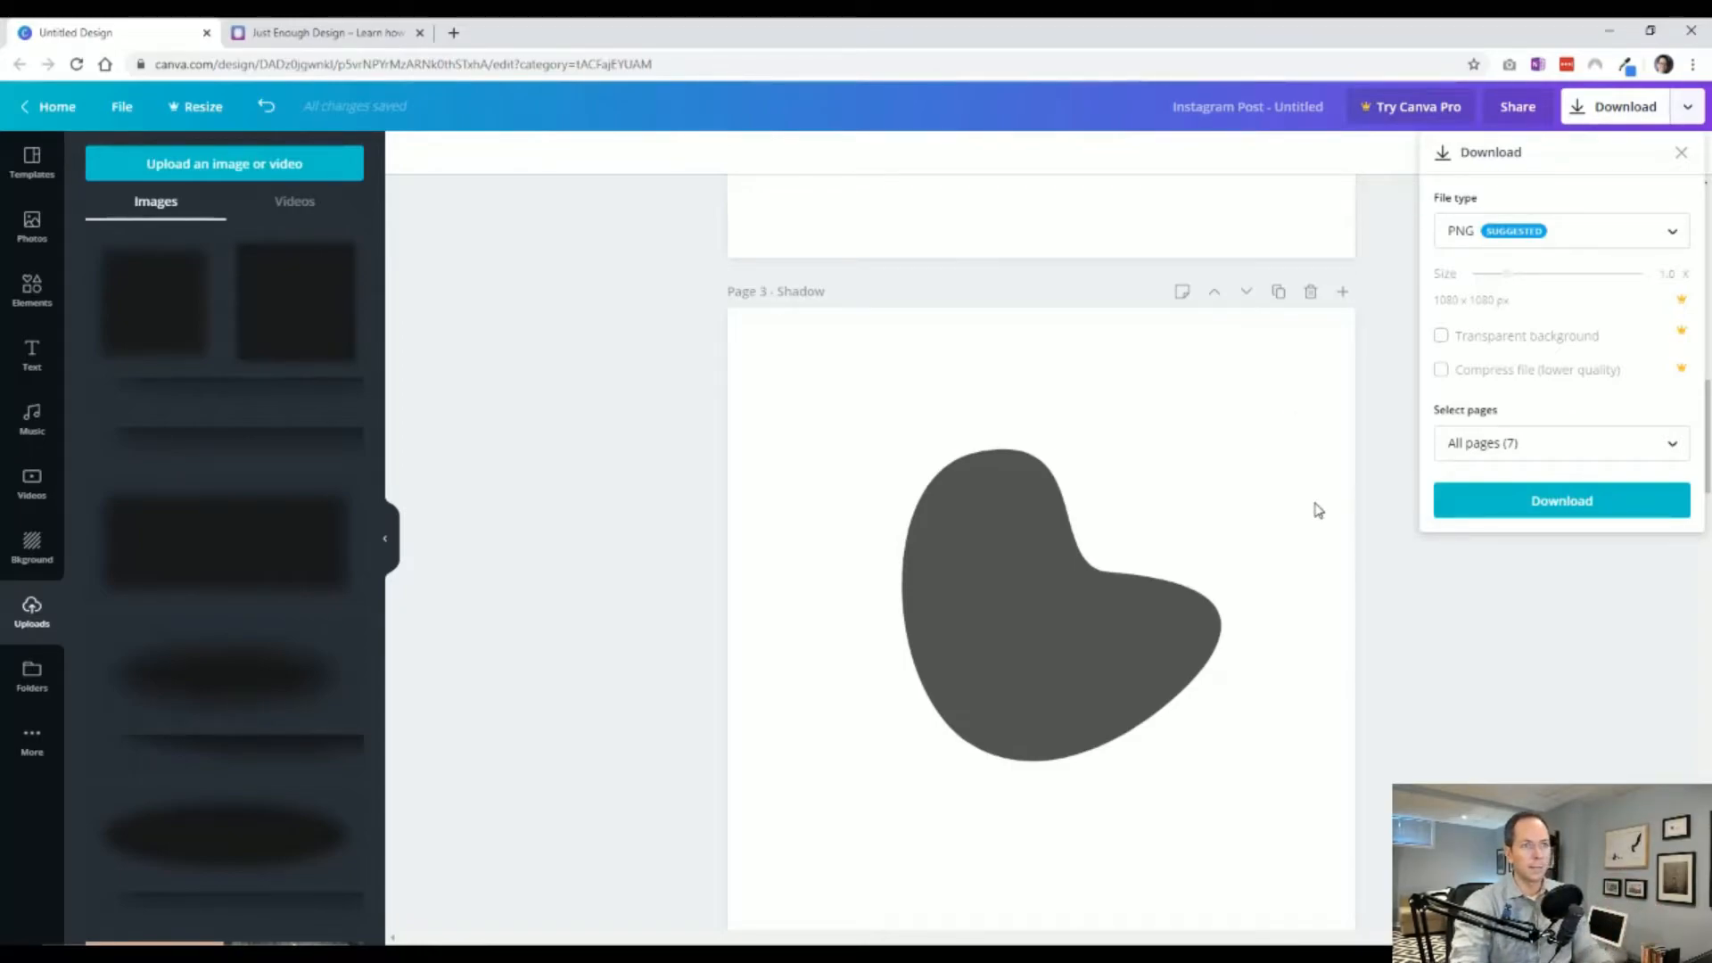
pyautogui.click(1485, 651)
# Set page 2's background color to #ebebeb.
pyautogui.scroll(6, 1363, 563)
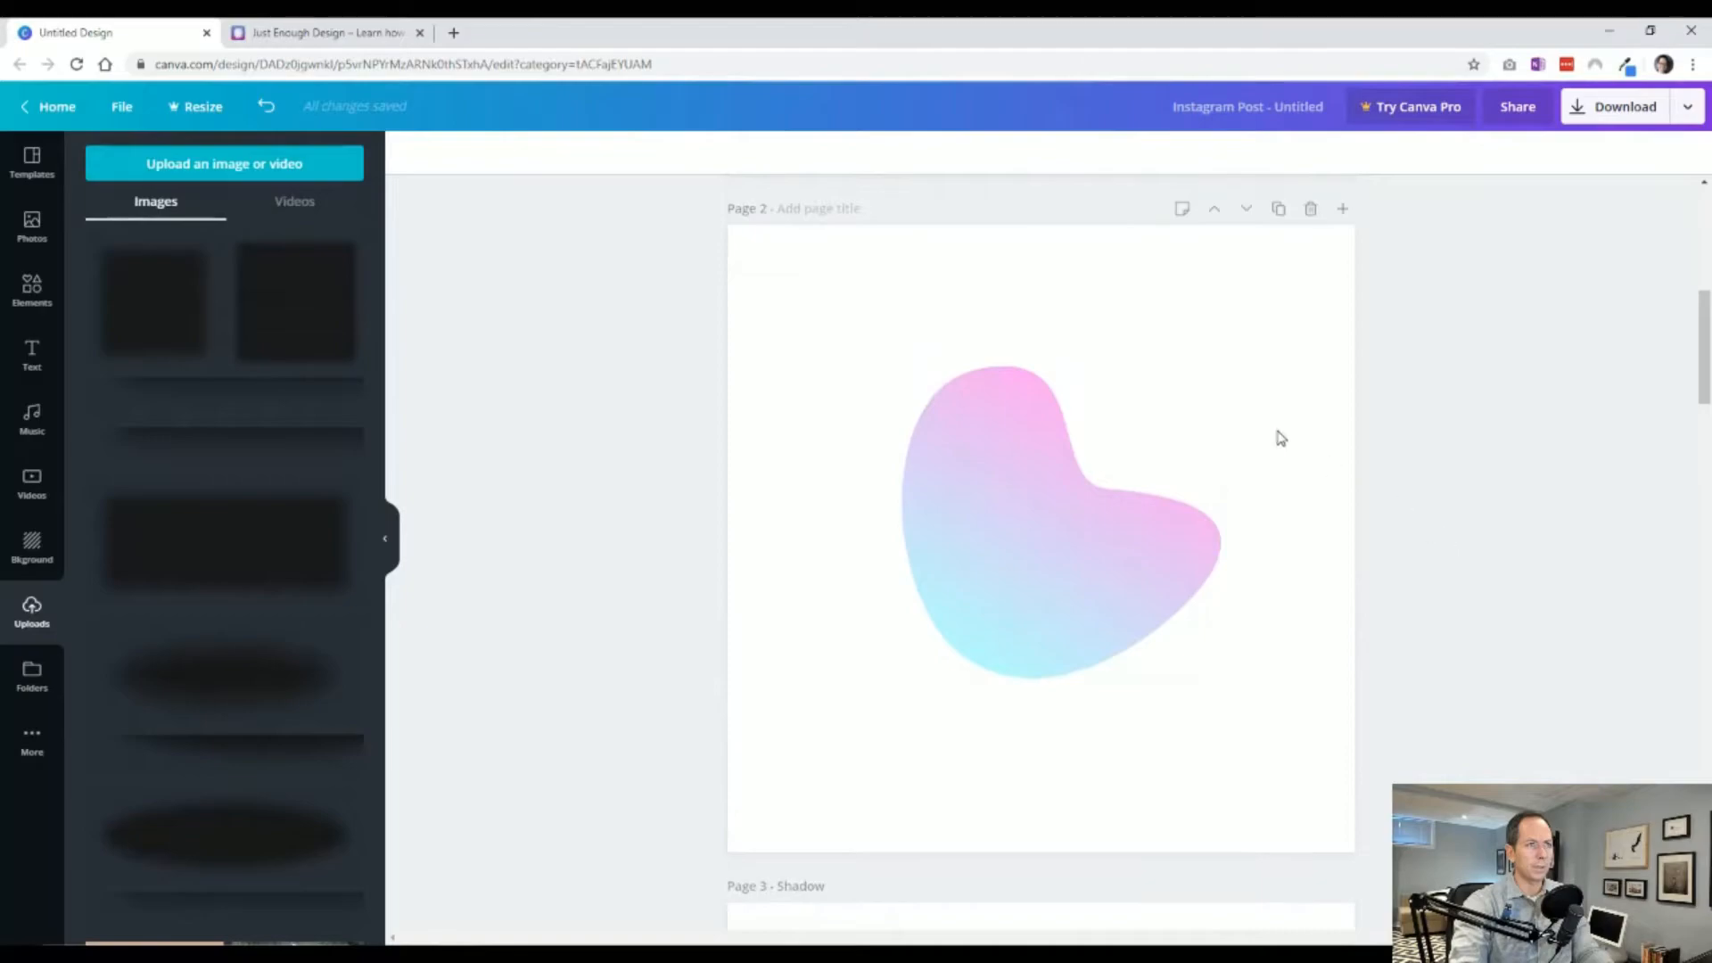
pyautogui.click(1236, 319)
pyautogui.click(408, 153)
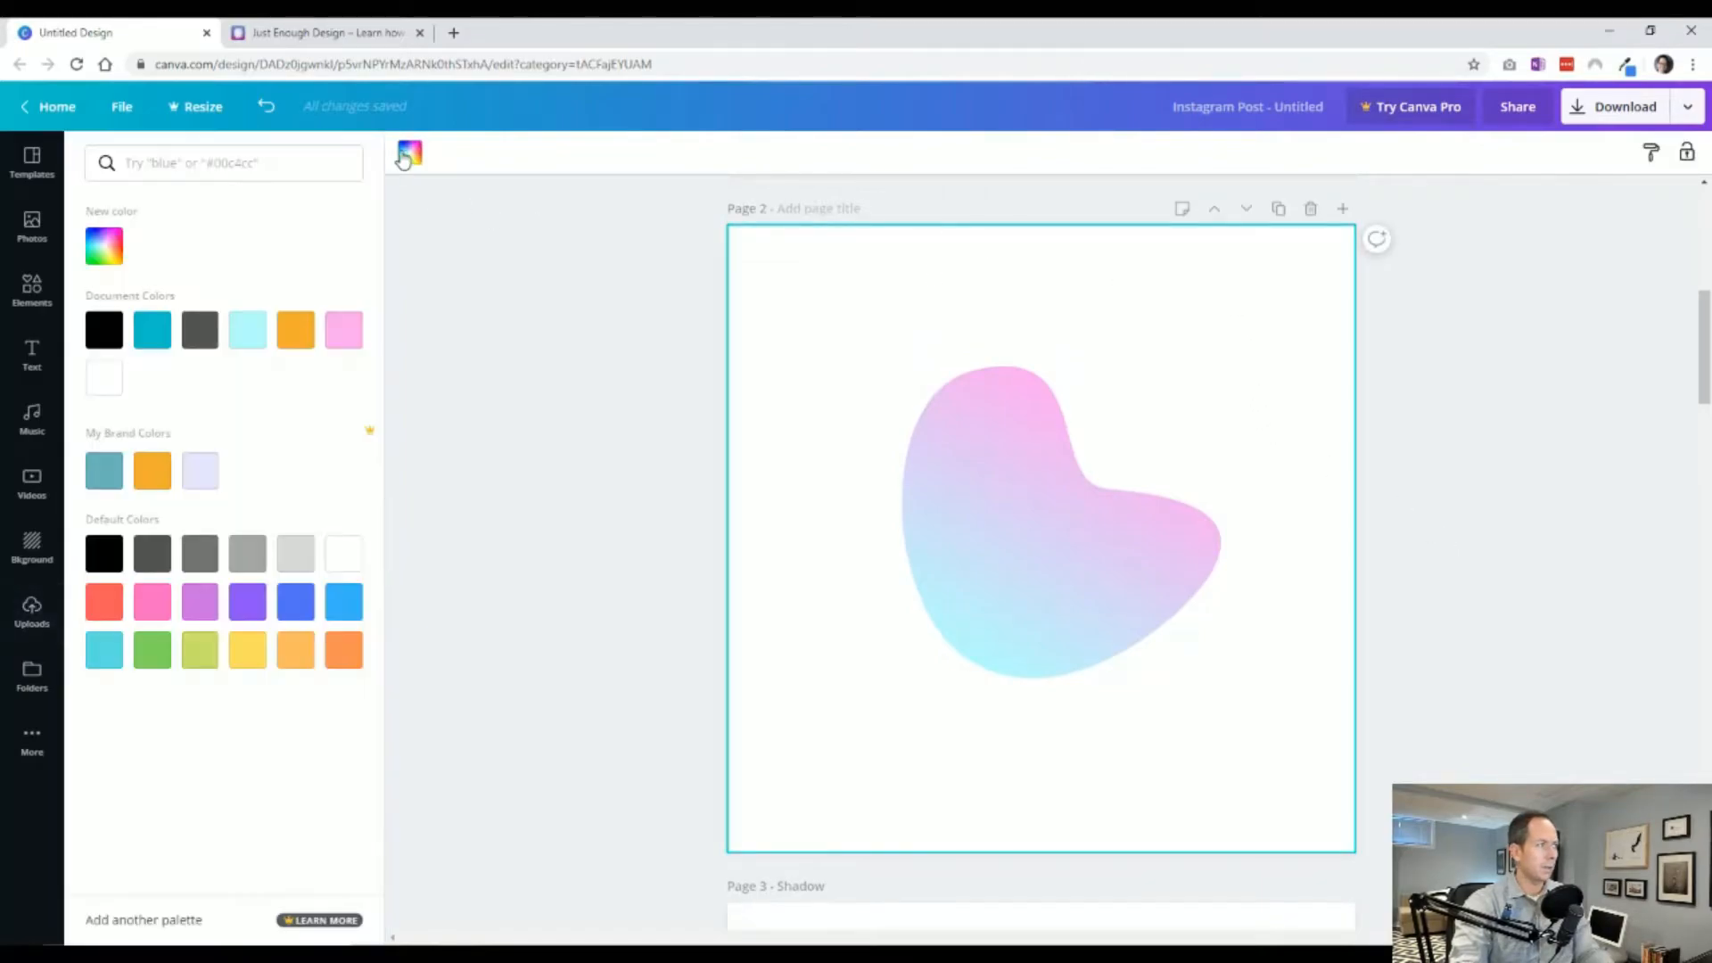
pyautogui.click(199, 470)
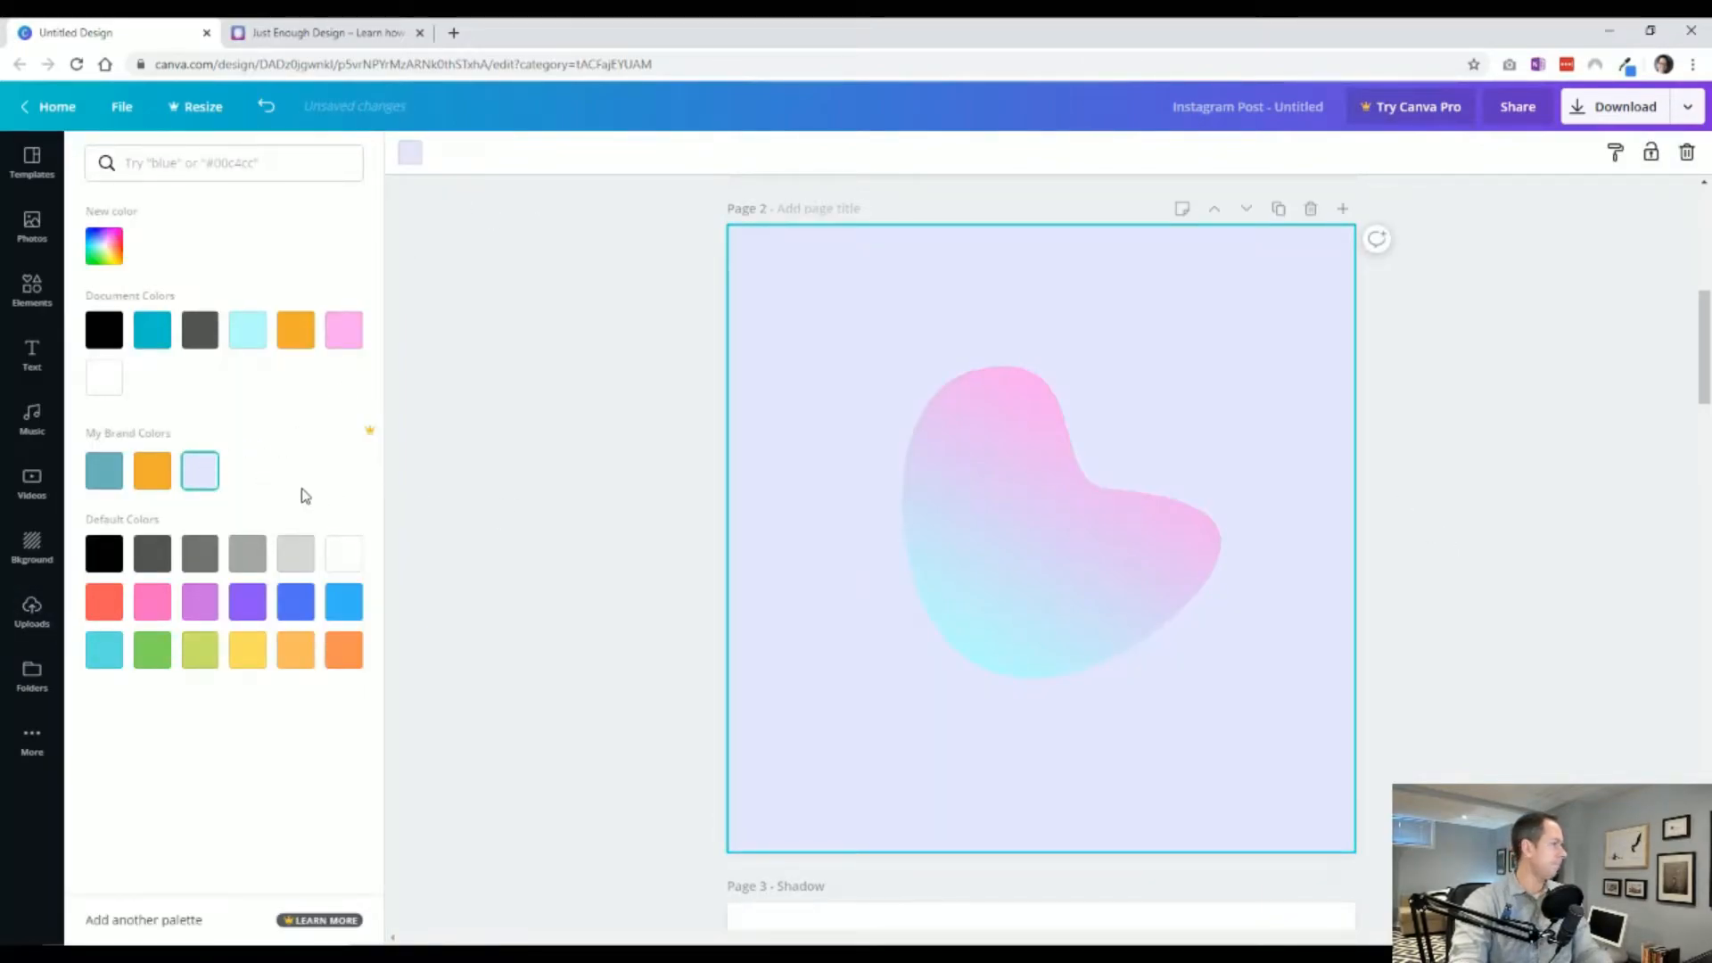
pyautogui.click(248, 334)
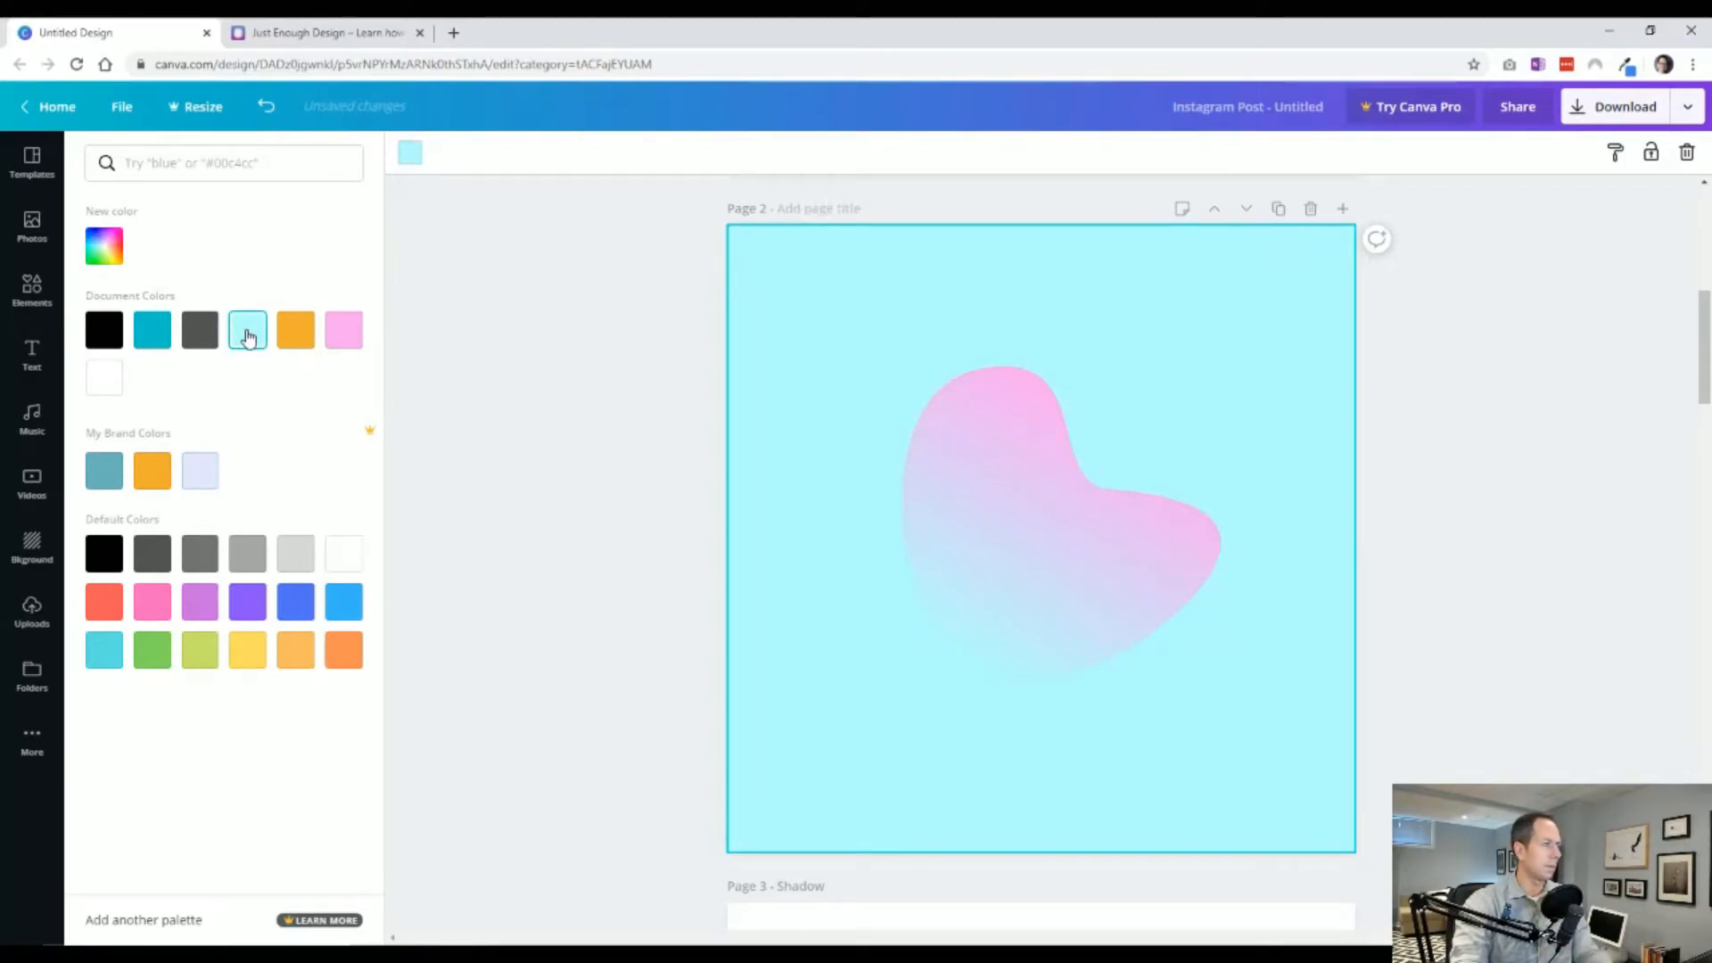
pyautogui.click(297, 557)
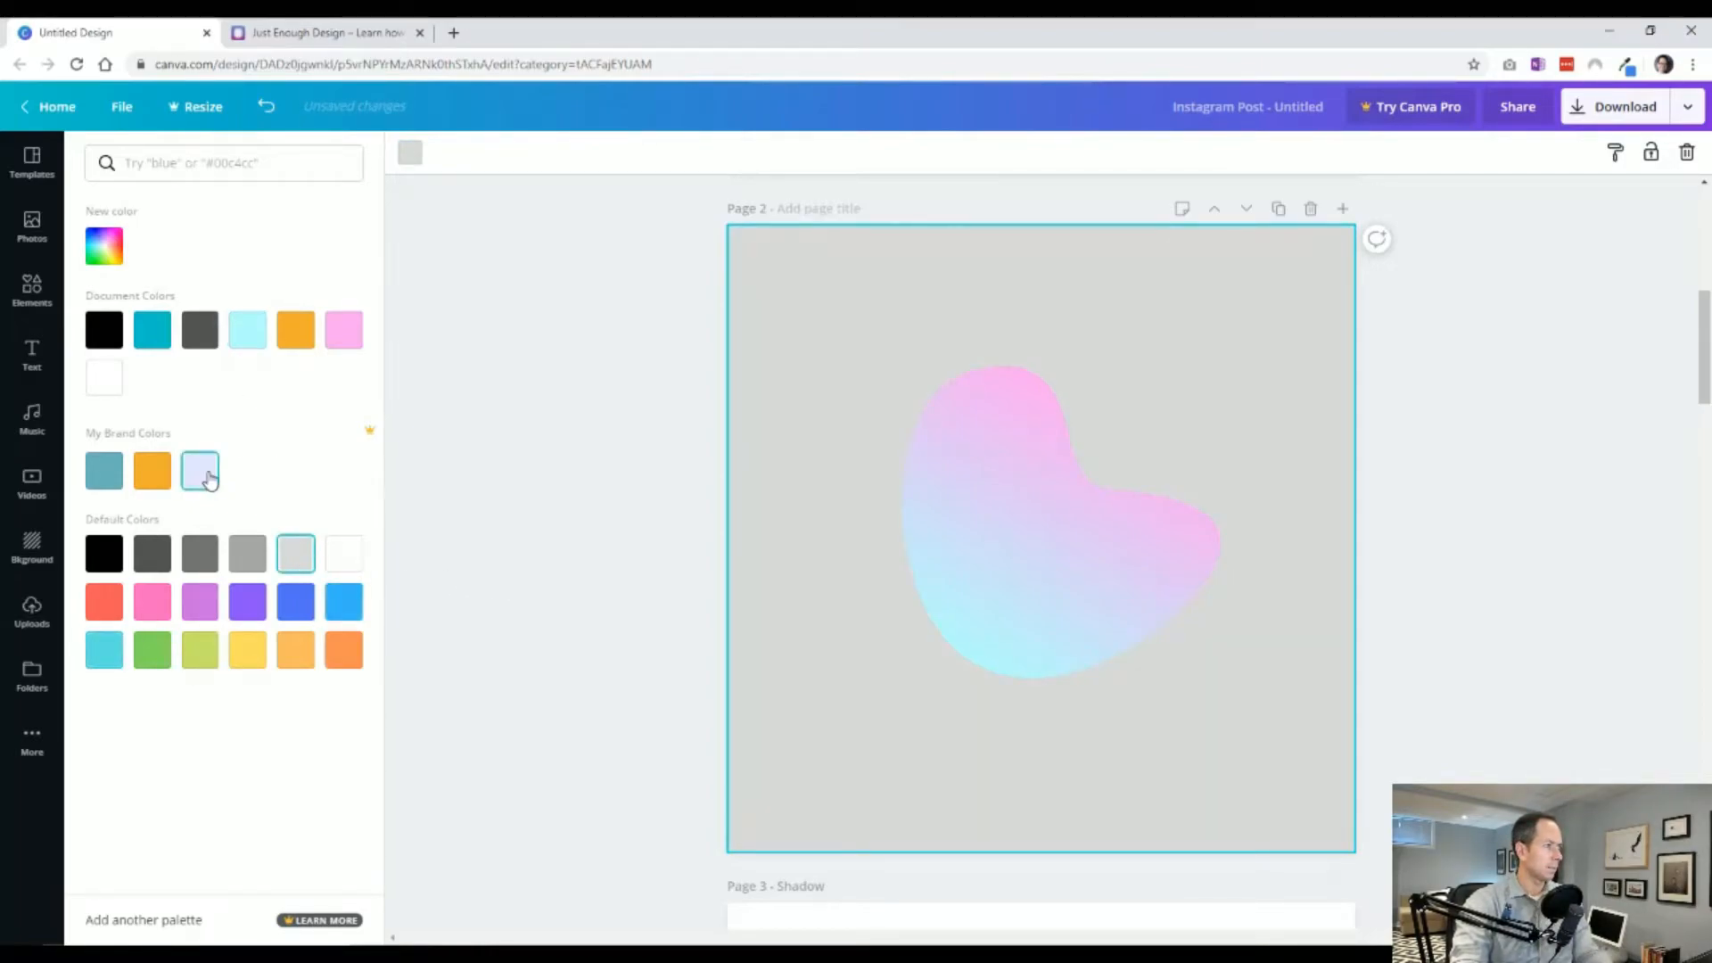
pyautogui.click(105, 377)
pyautogui.click(105, 246)
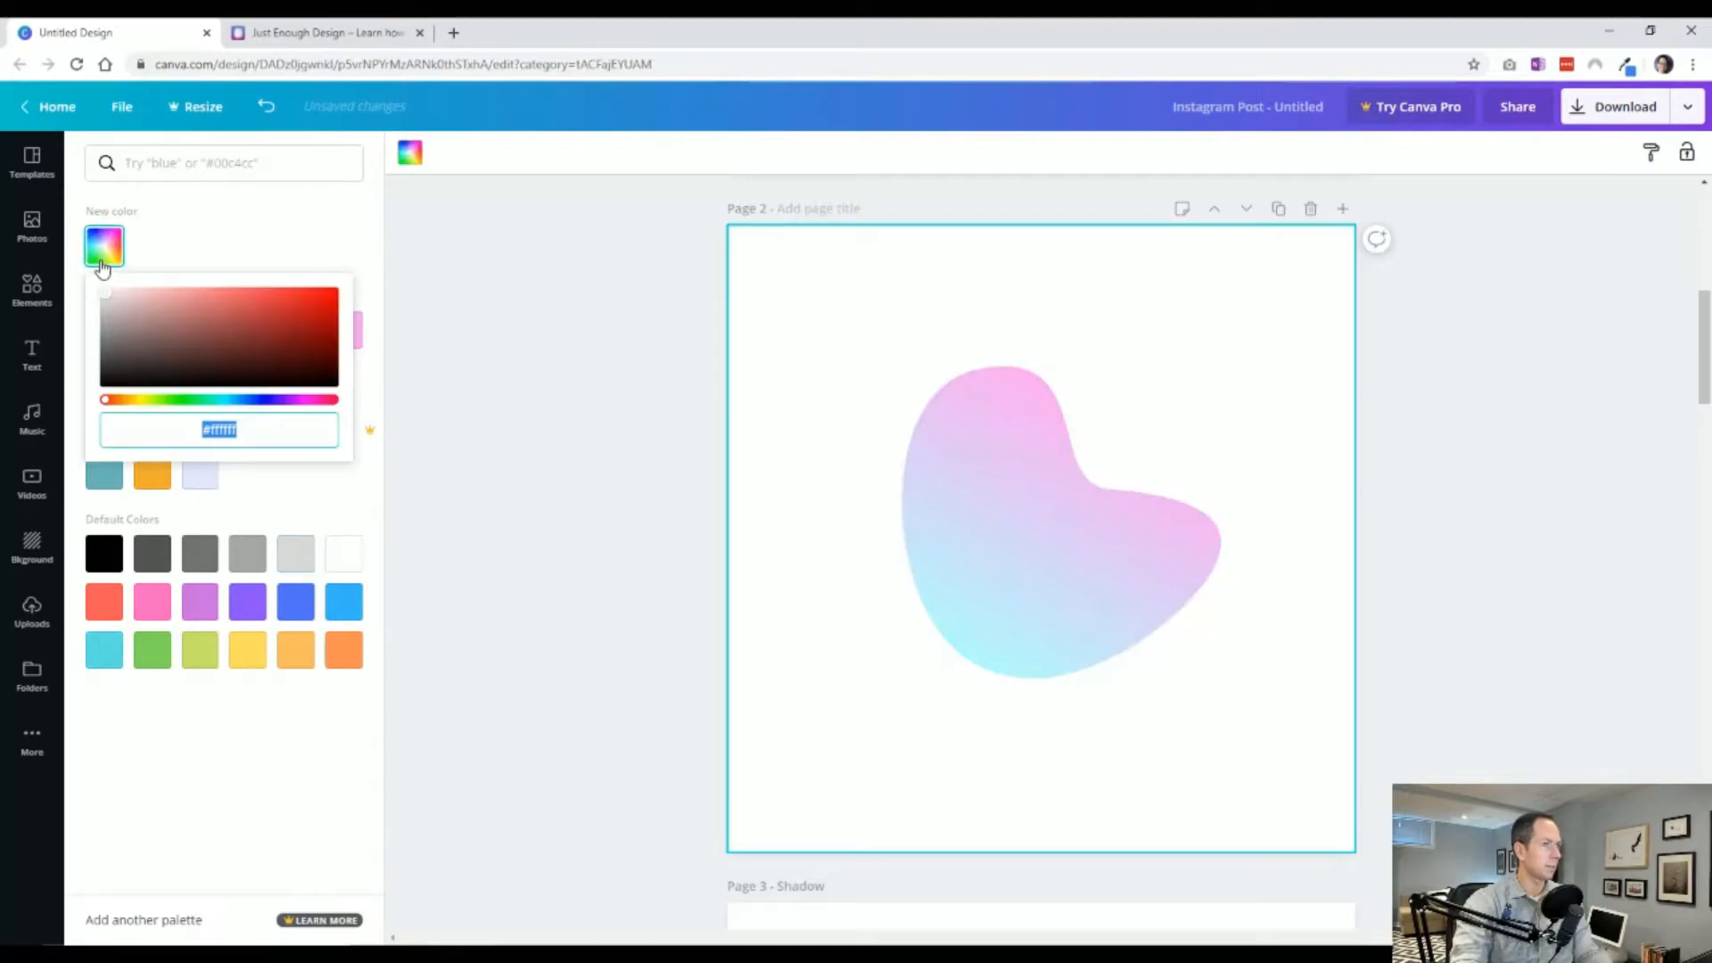
pyautogui.moveTo(105, 294); pyautogui.dragTo(89, 295)
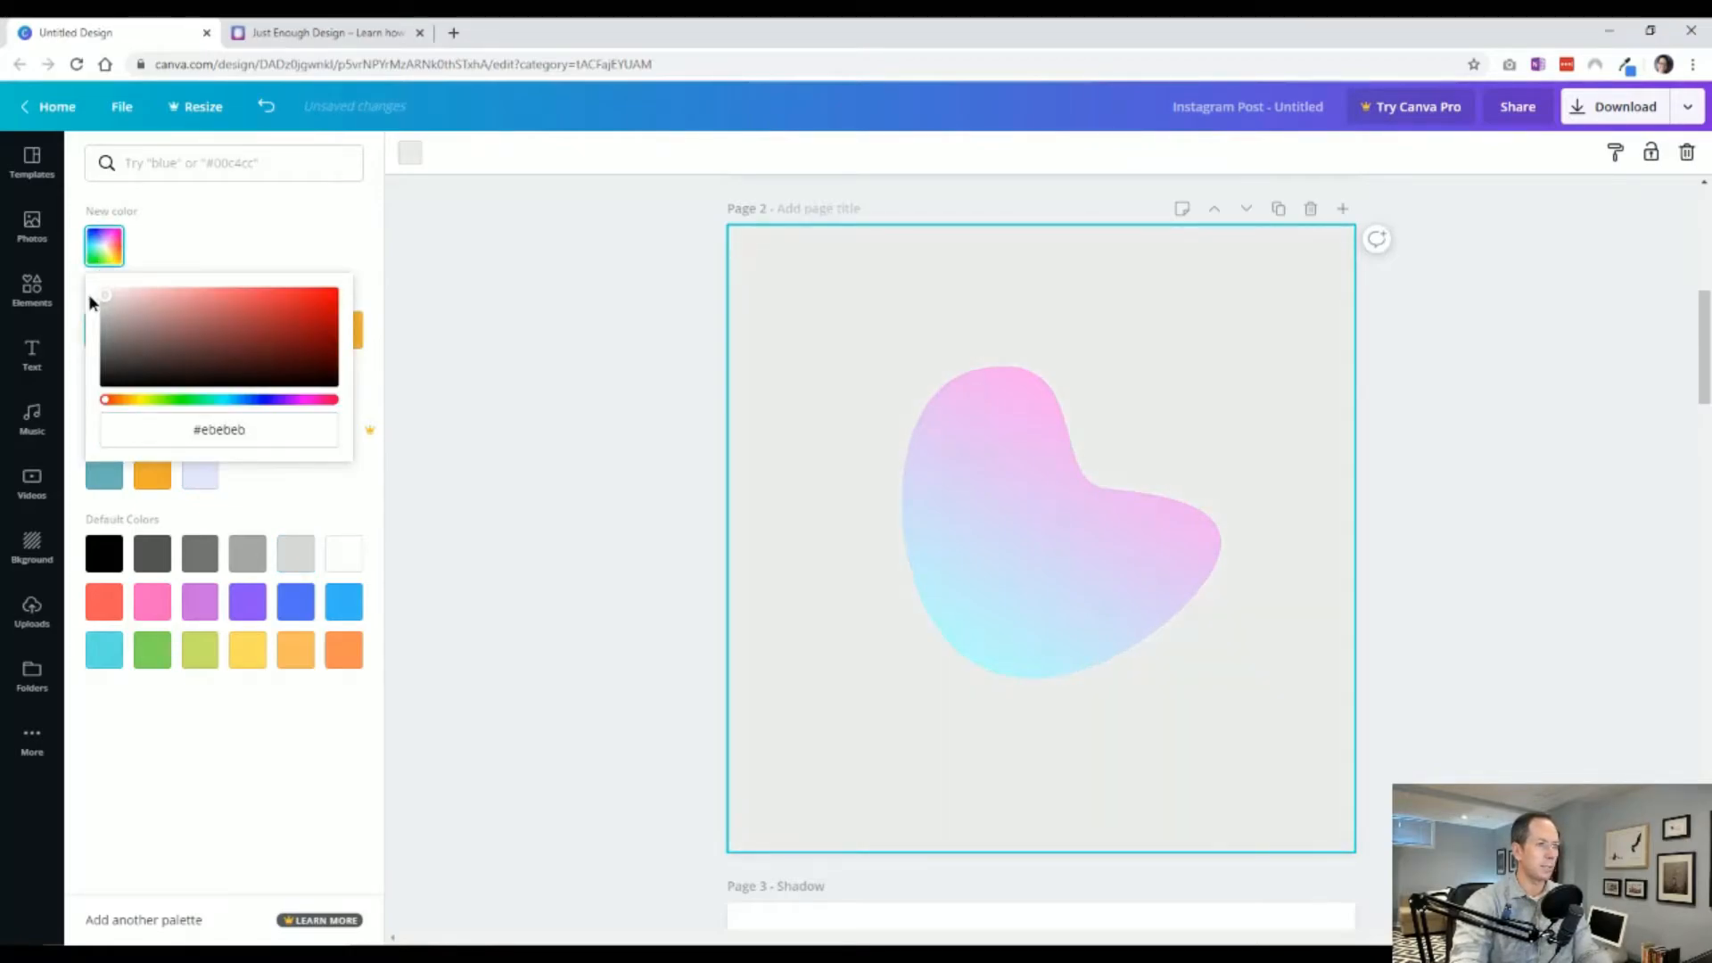
pyautogui.tripleClick(234, 436)
pyautogui.click(612, 522)
pyautogui.click(569, 516)
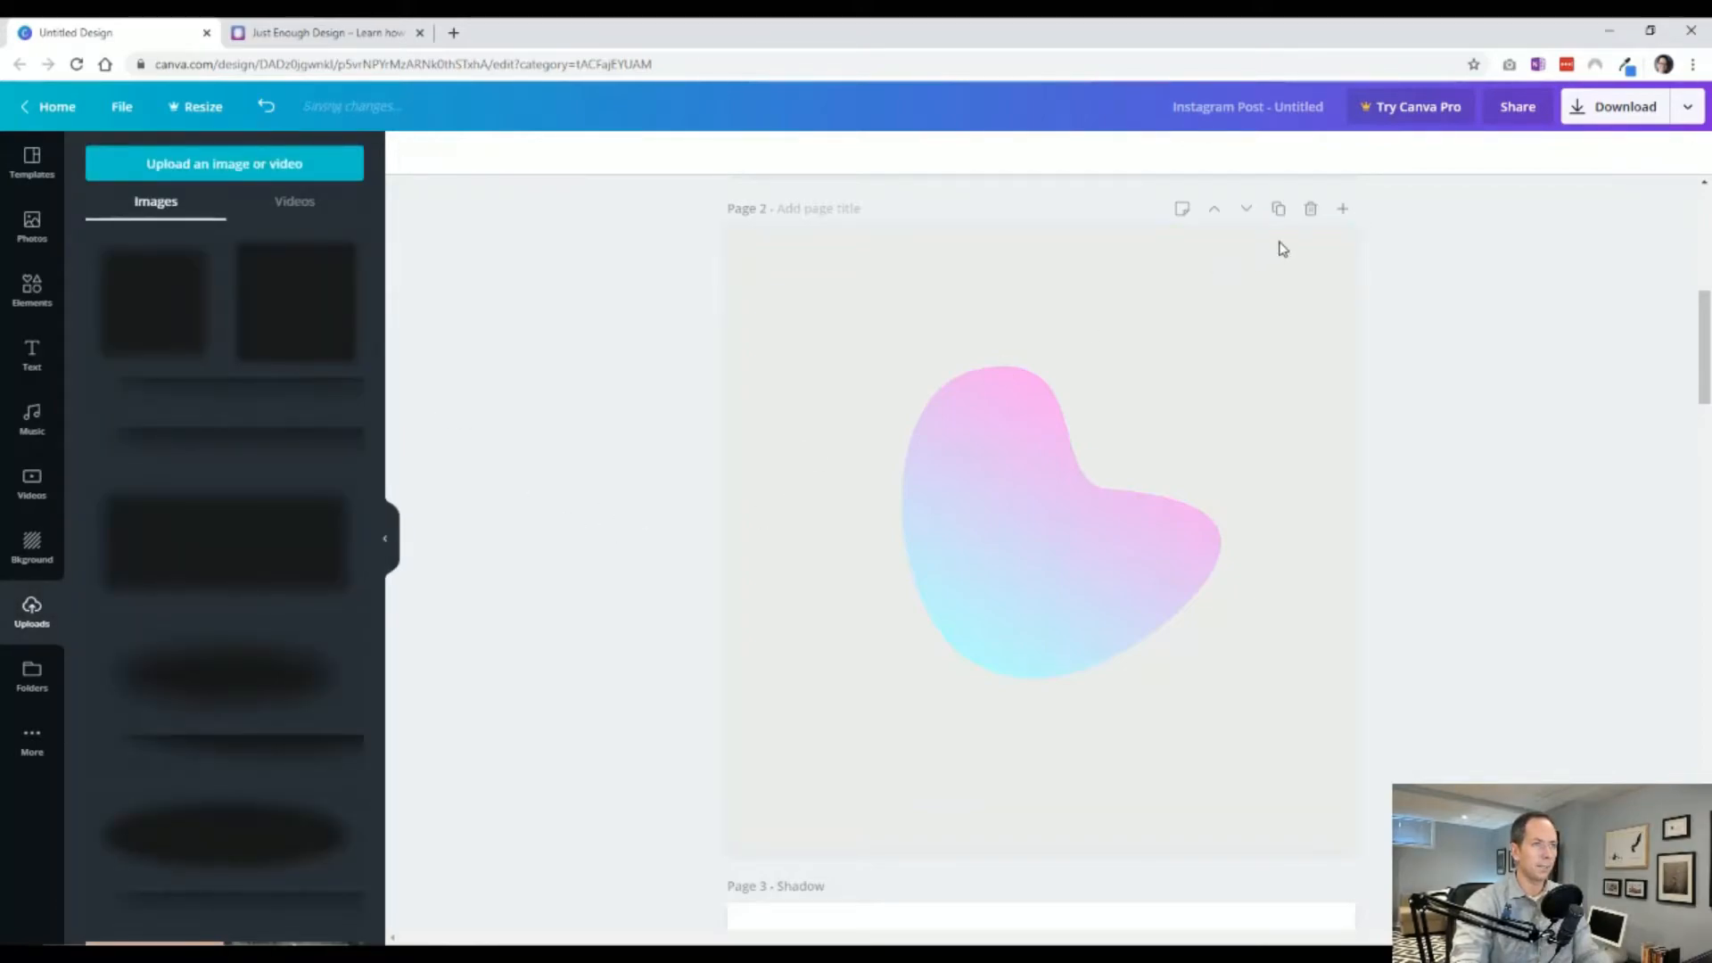
# Duplicate page 2 and title the new copy Shadow.
pyautogui.click(1278, 210)
pyautogui.click(815, 211)
pyautogui.write('Shadow')
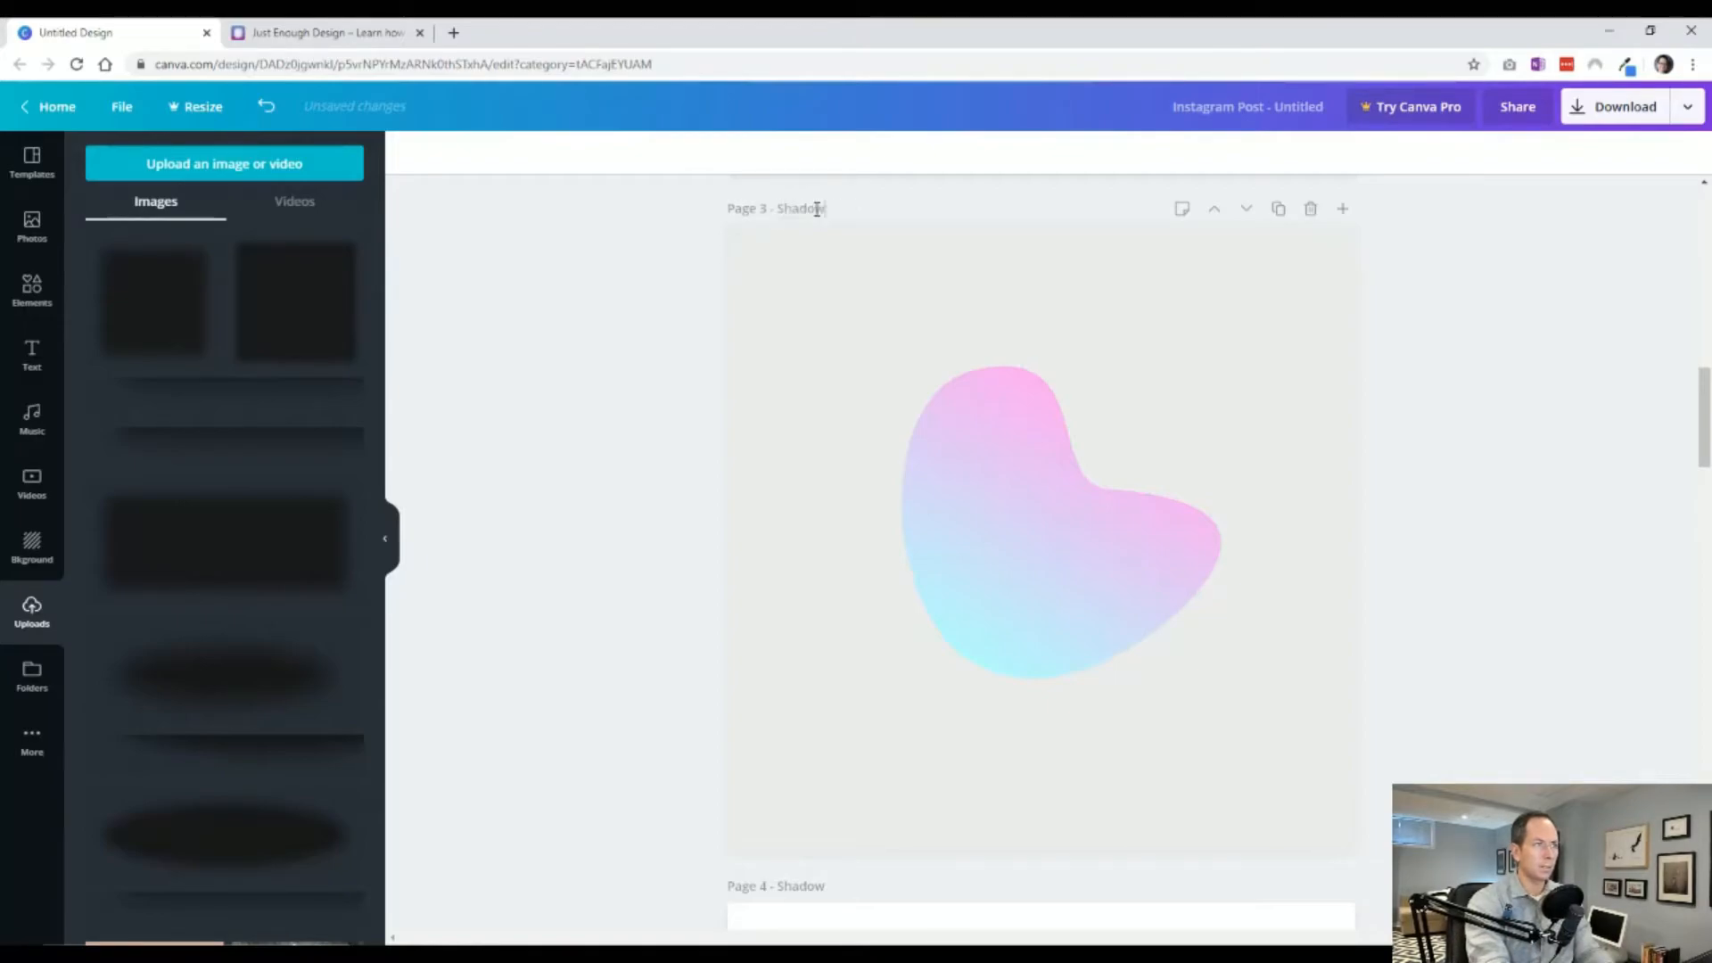
# Recolor both gradient colors of the blob on the new Shadow page 3 to dark gray.
pyautogui.click(1051, 470)
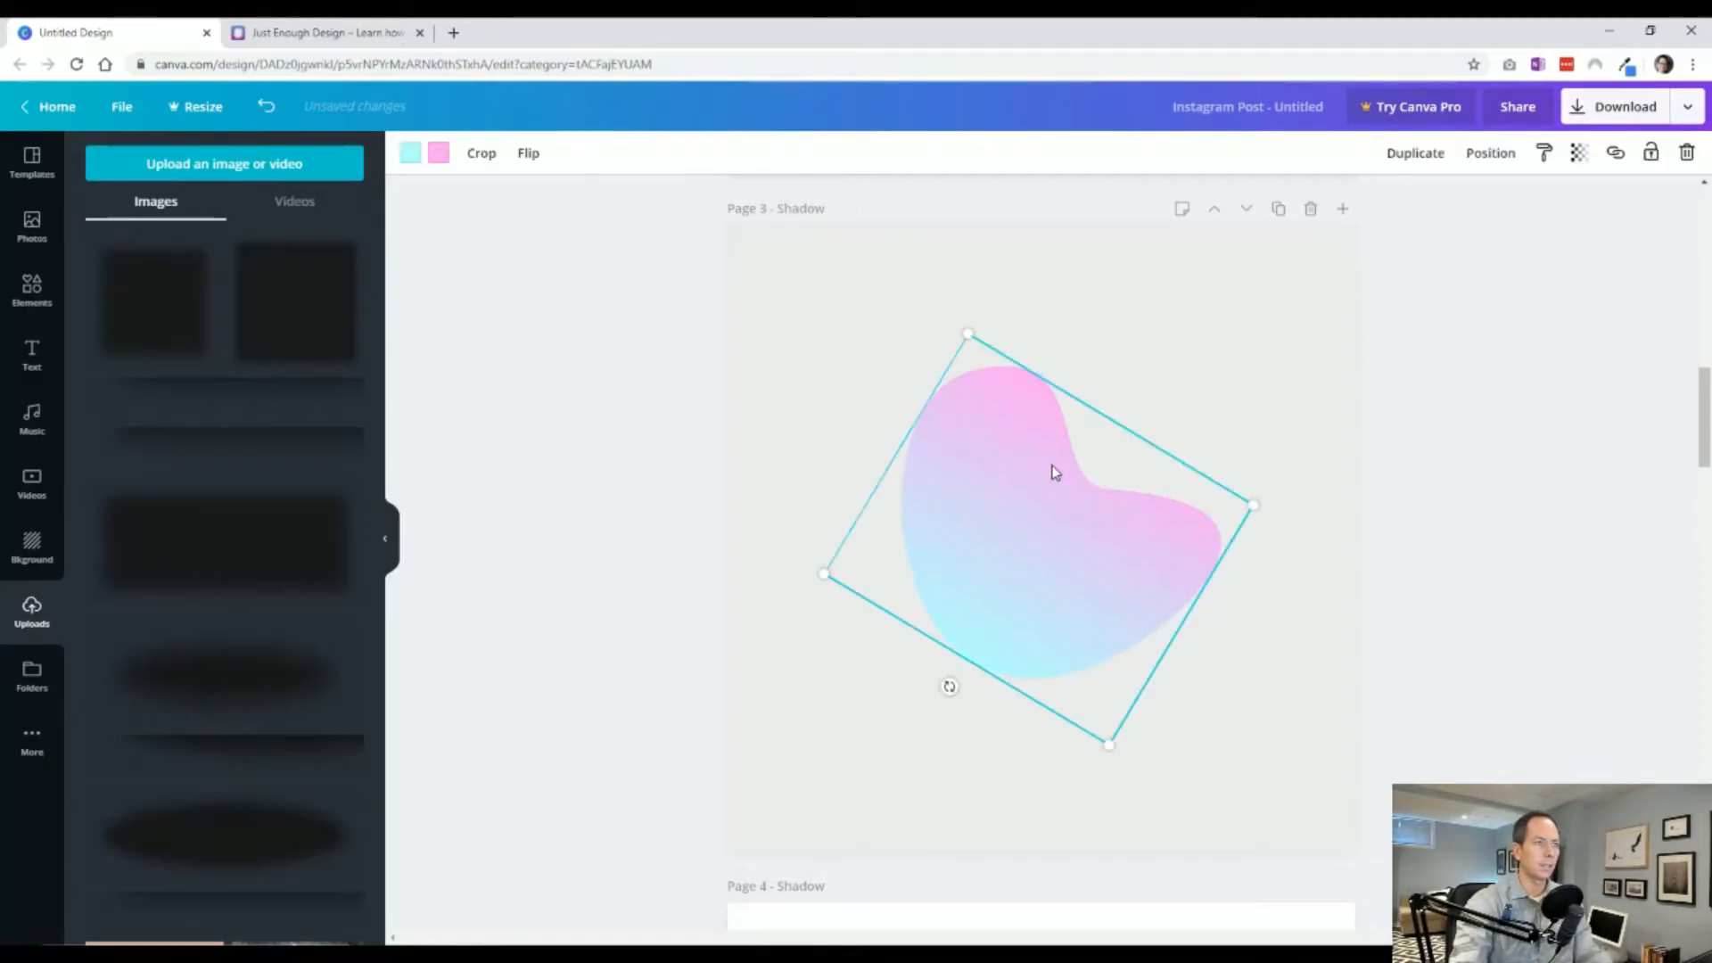
pyautogui.click(411, 154)
pyautogui.click(199, 330)
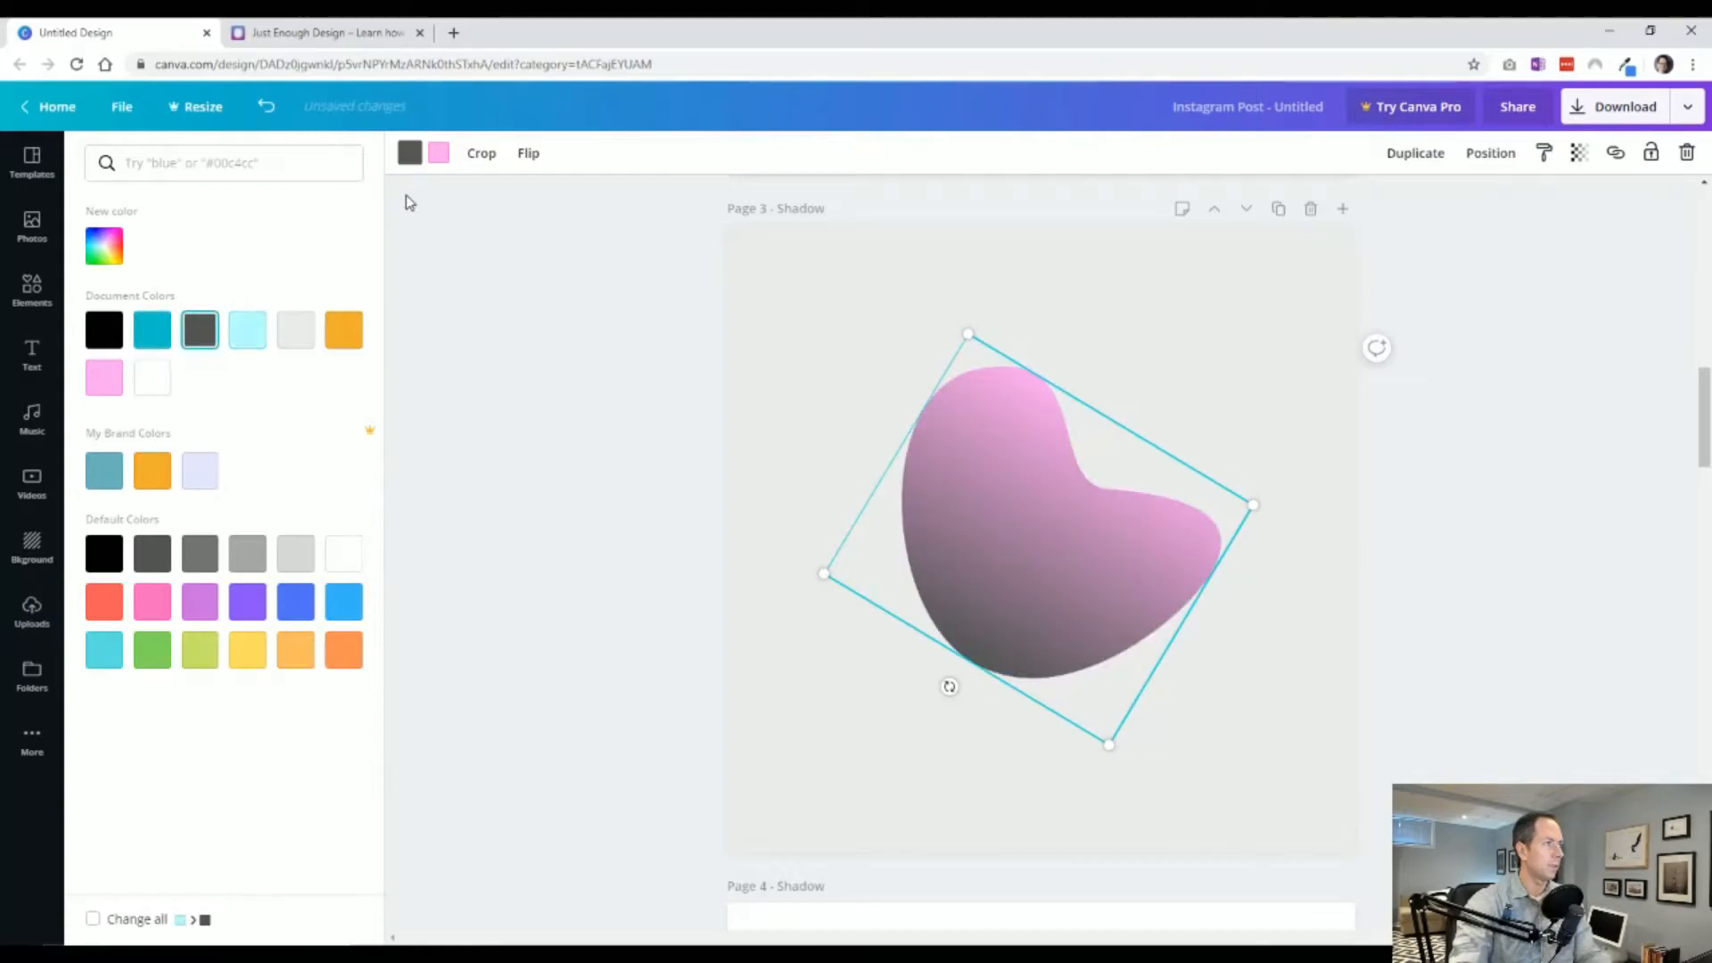
pyautogui.click(439, 153)
pyautogui.click(204, 329)
pyautogui.click(599, 465)
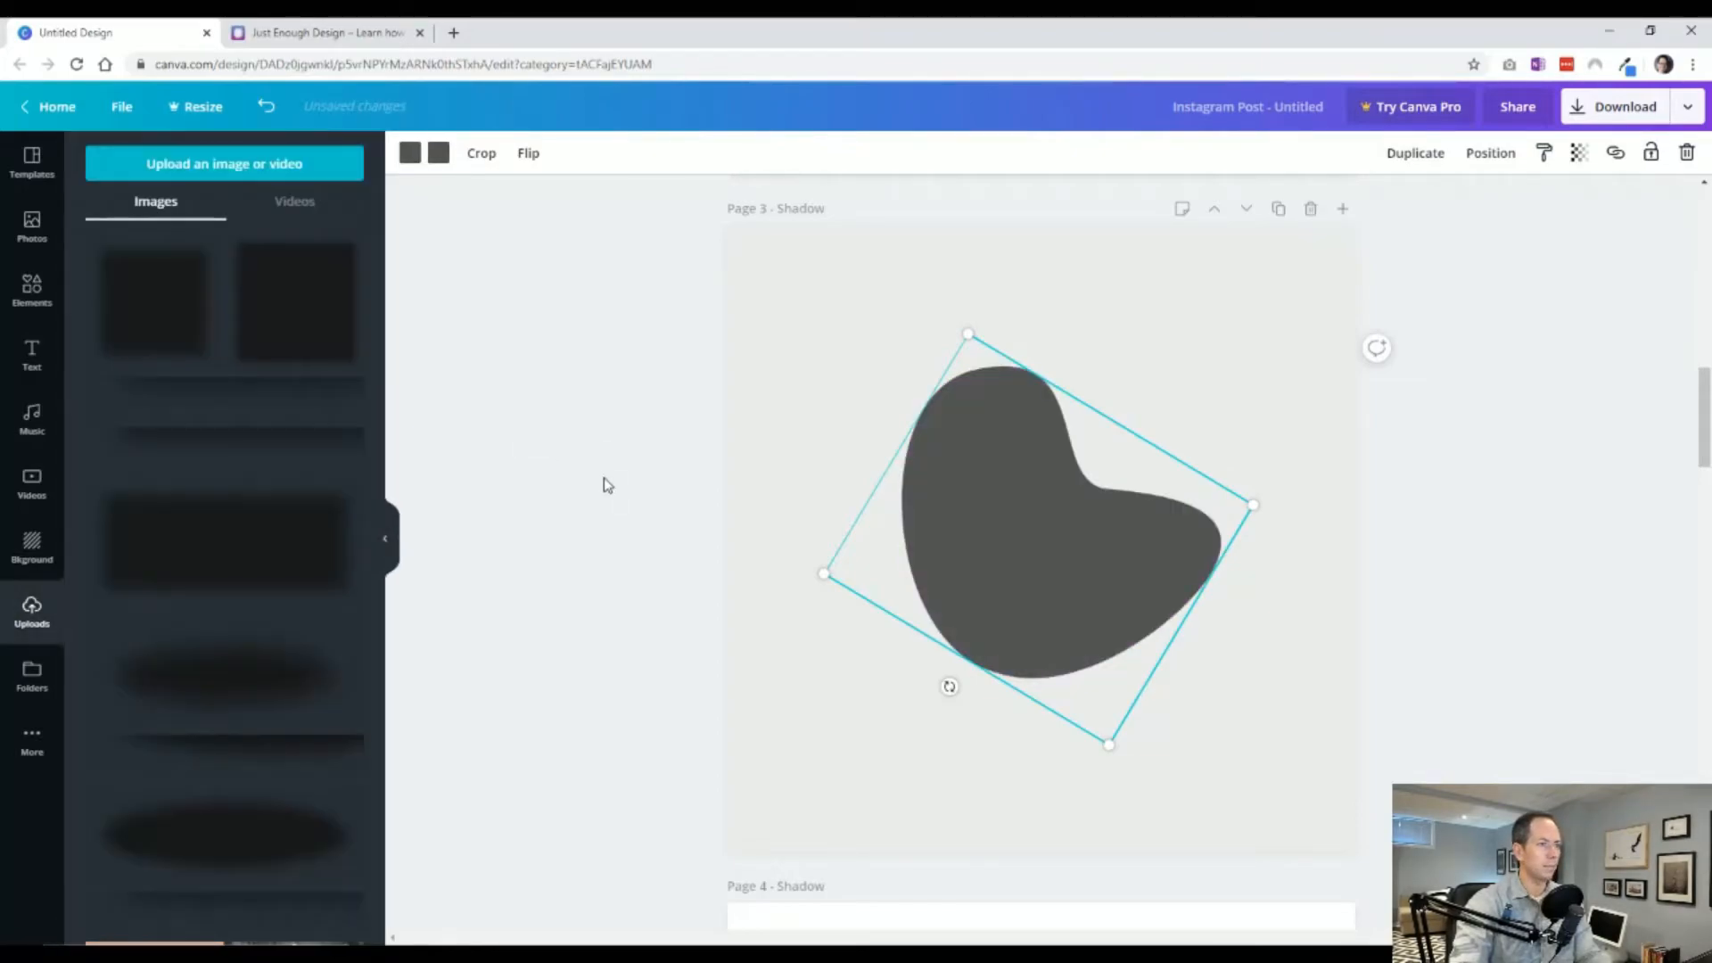
# Open the download options and select only page 3 – Shadow for PNG export.
pyautogui.scroll(5, 603, 478)
pyautogui.scroll(-7, 803, 493)
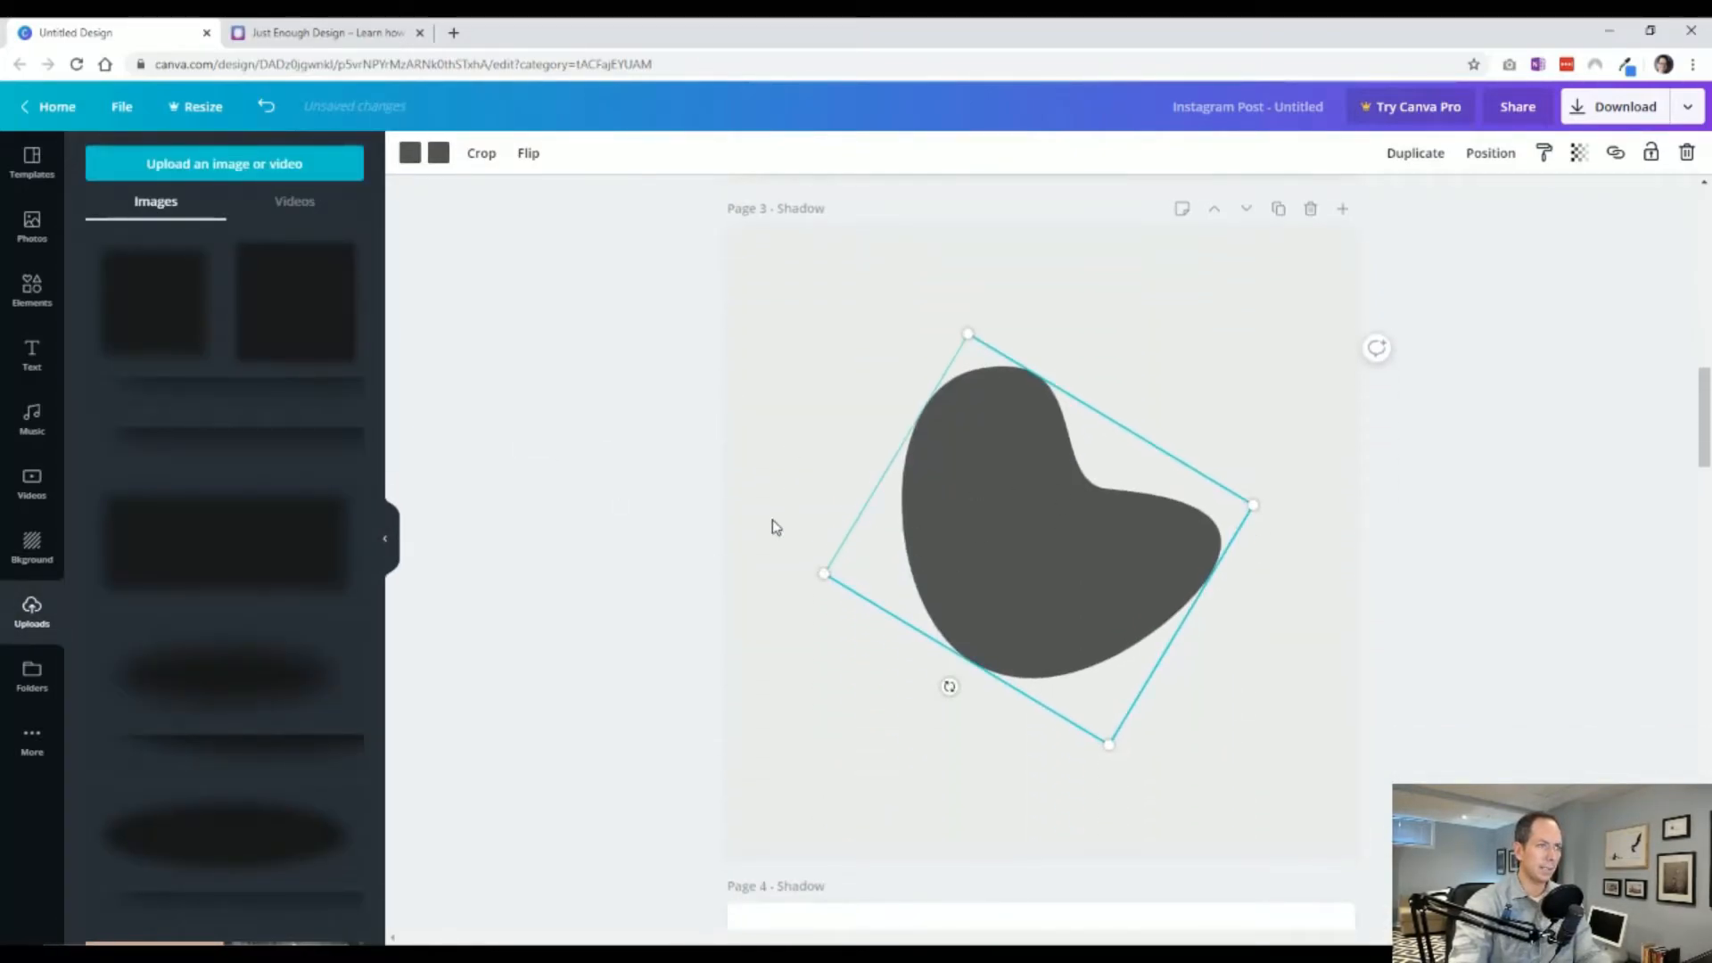
pyautogui.click(677, 519)
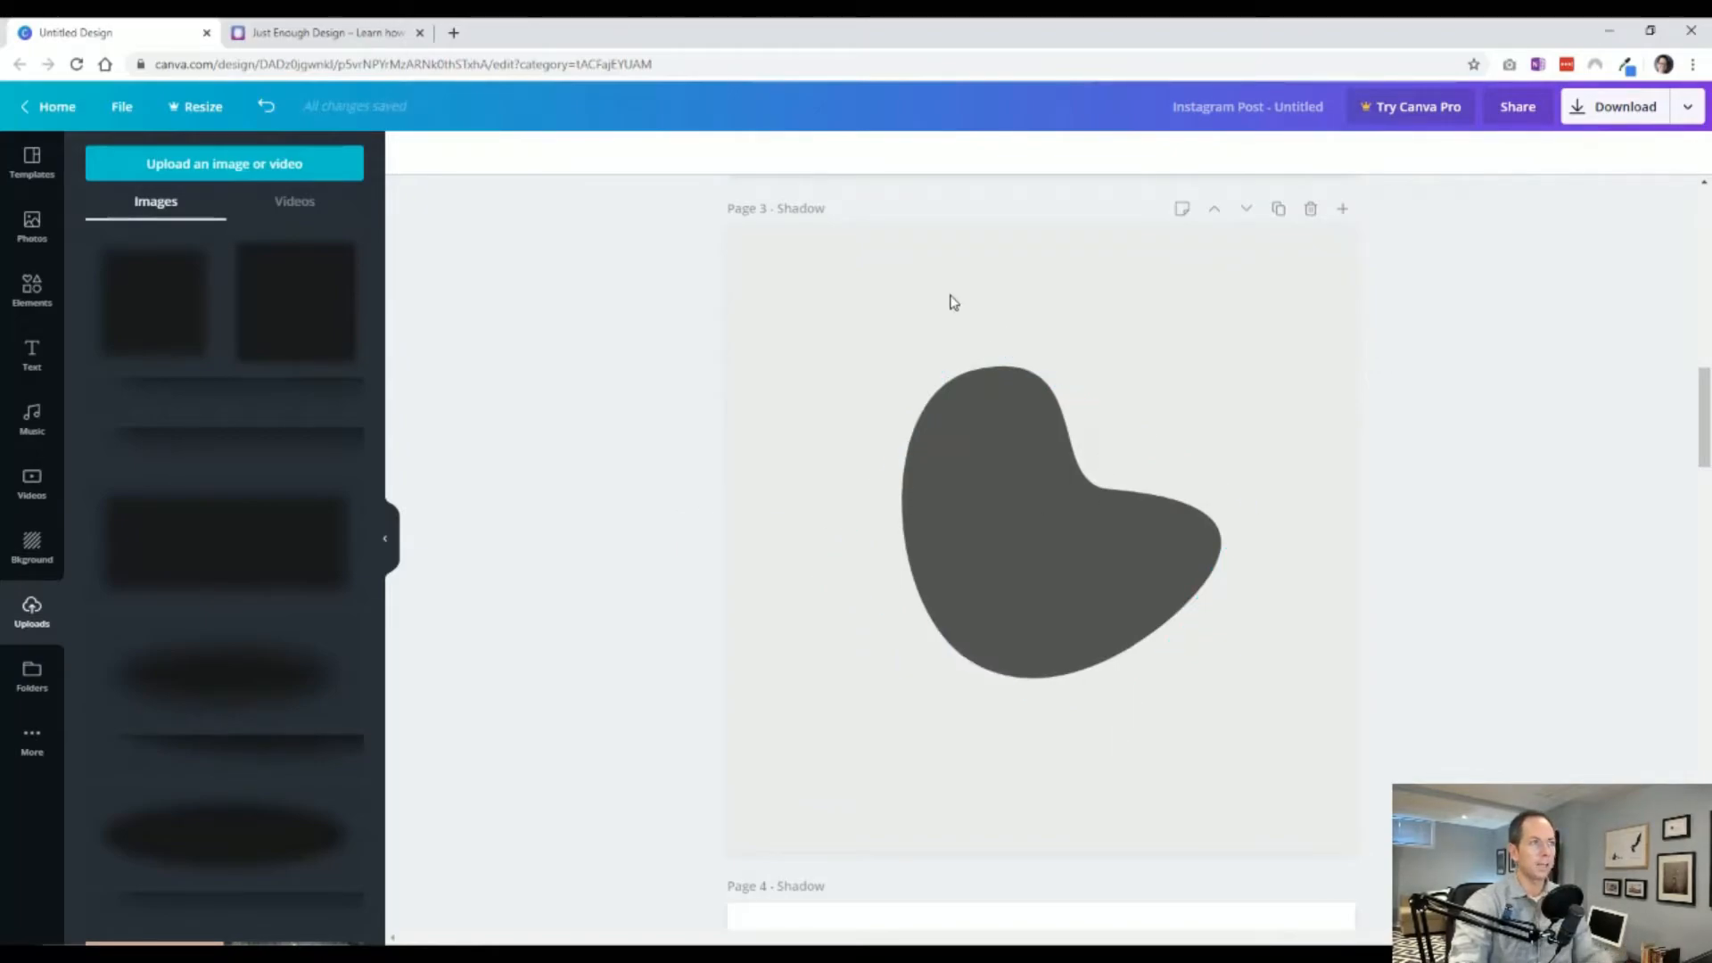
pyautogui.click(1619, 108)
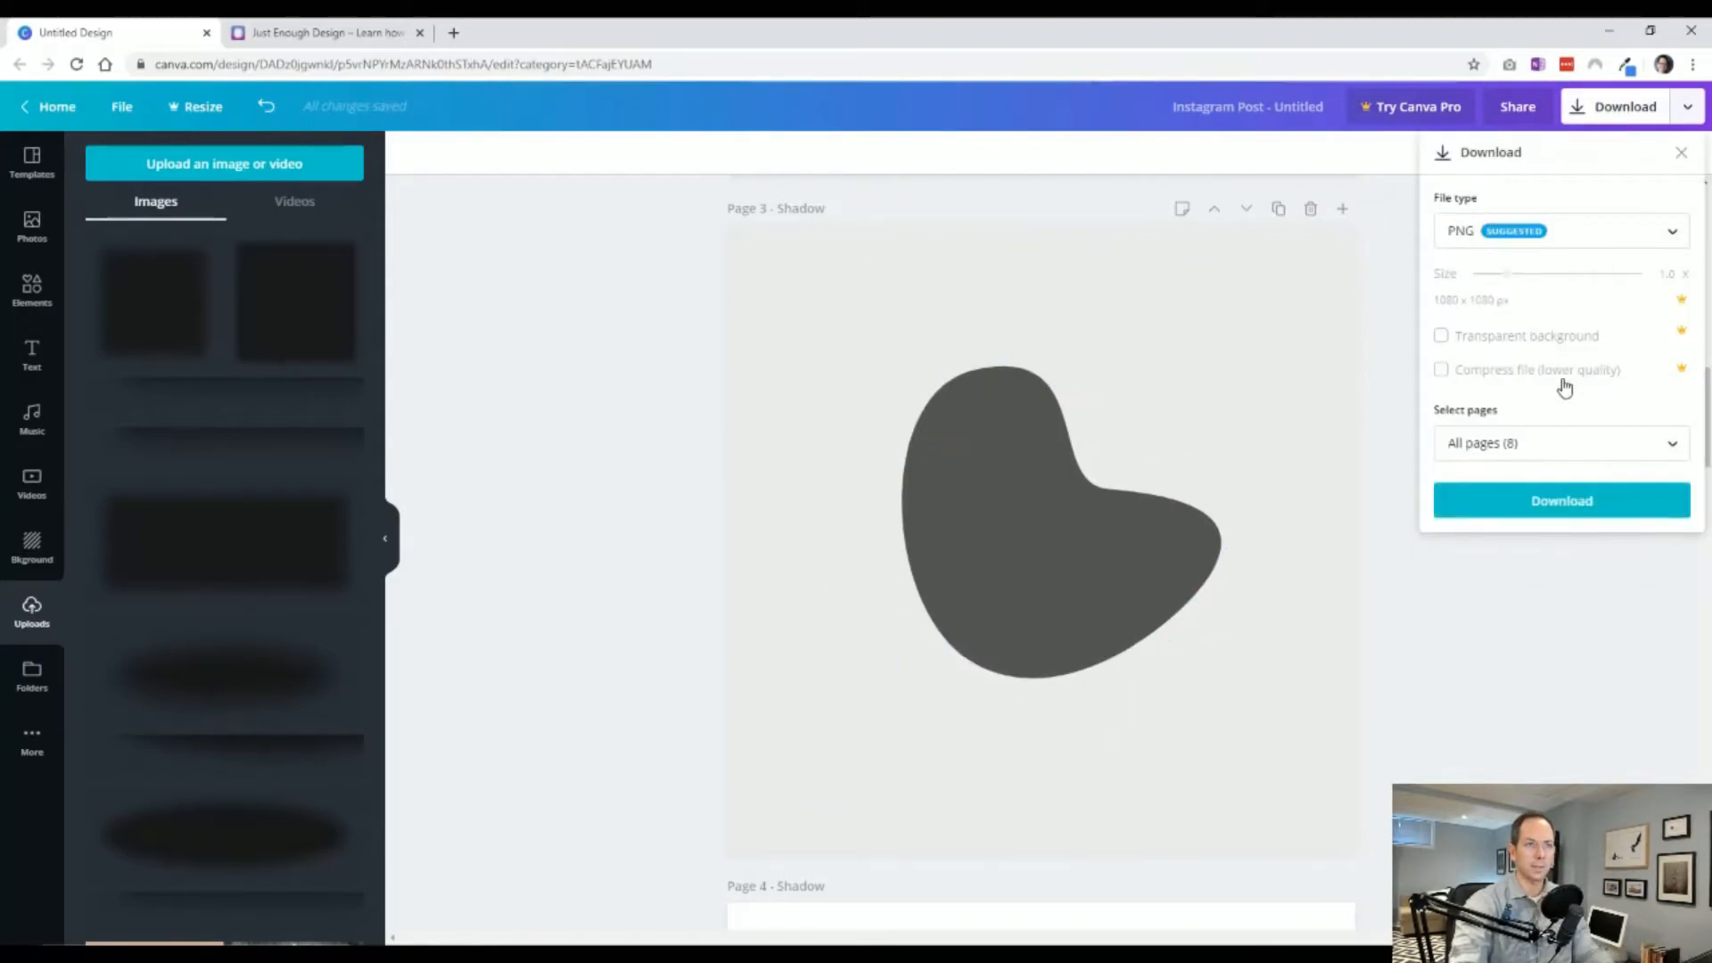
pyautogui.click(1560, 443)
pyautogui.click(1652, 643)
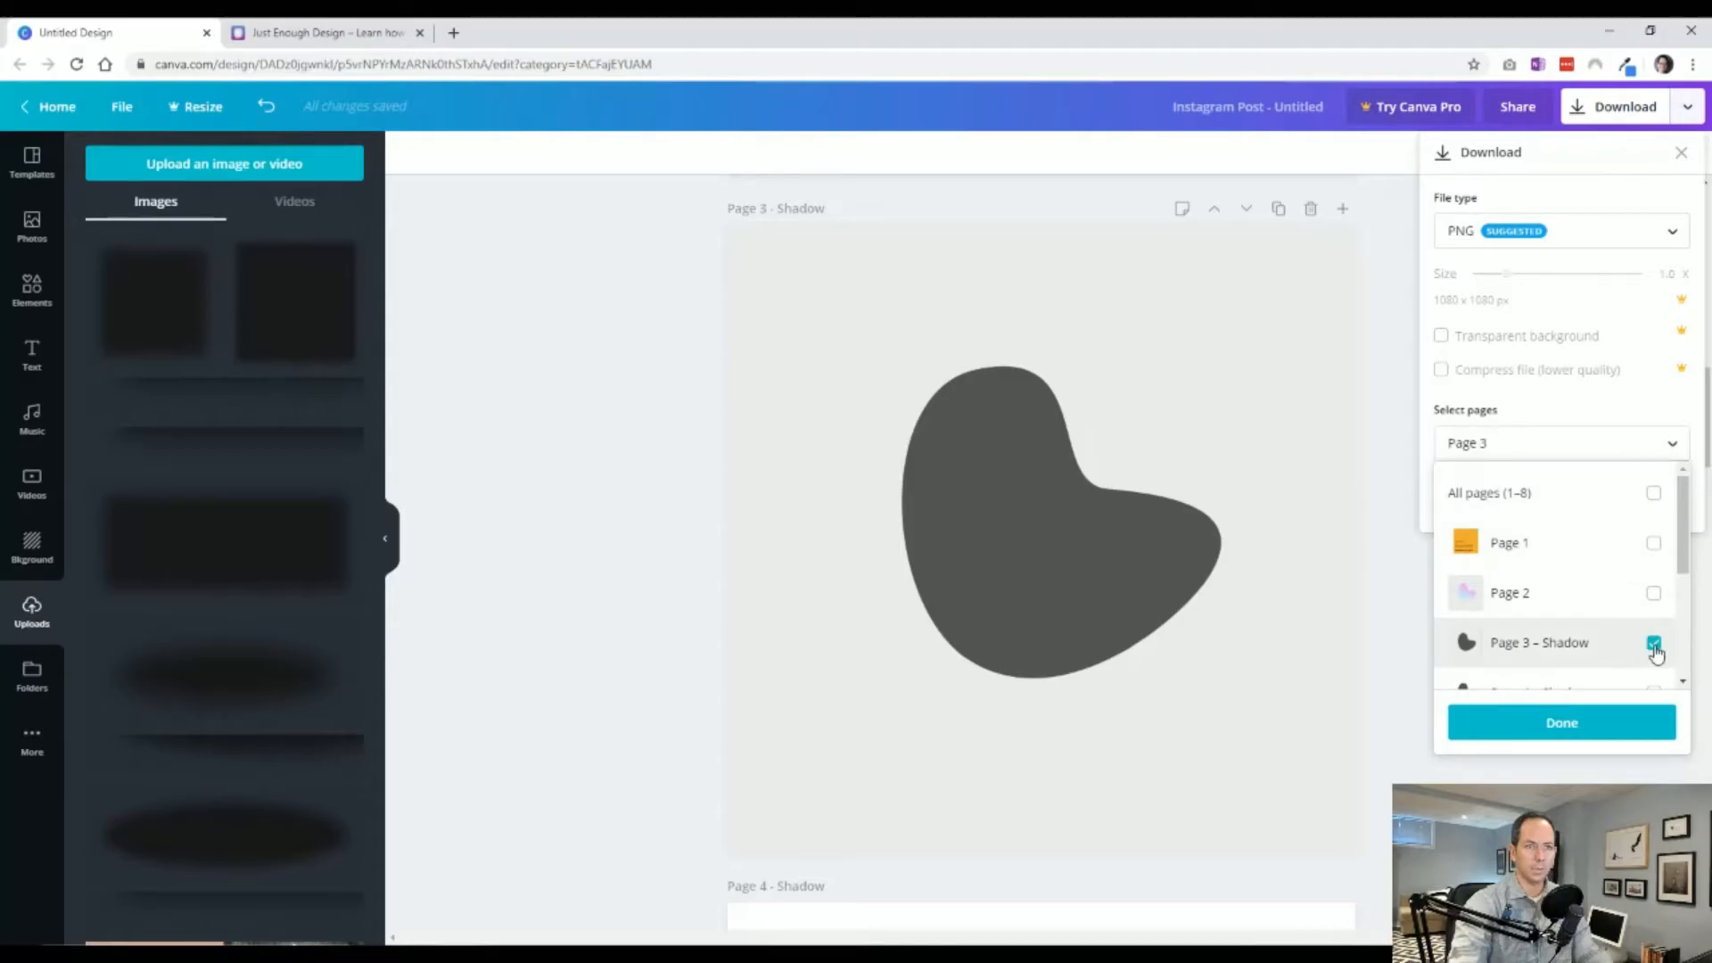
pyautogui.click(1559, 724)
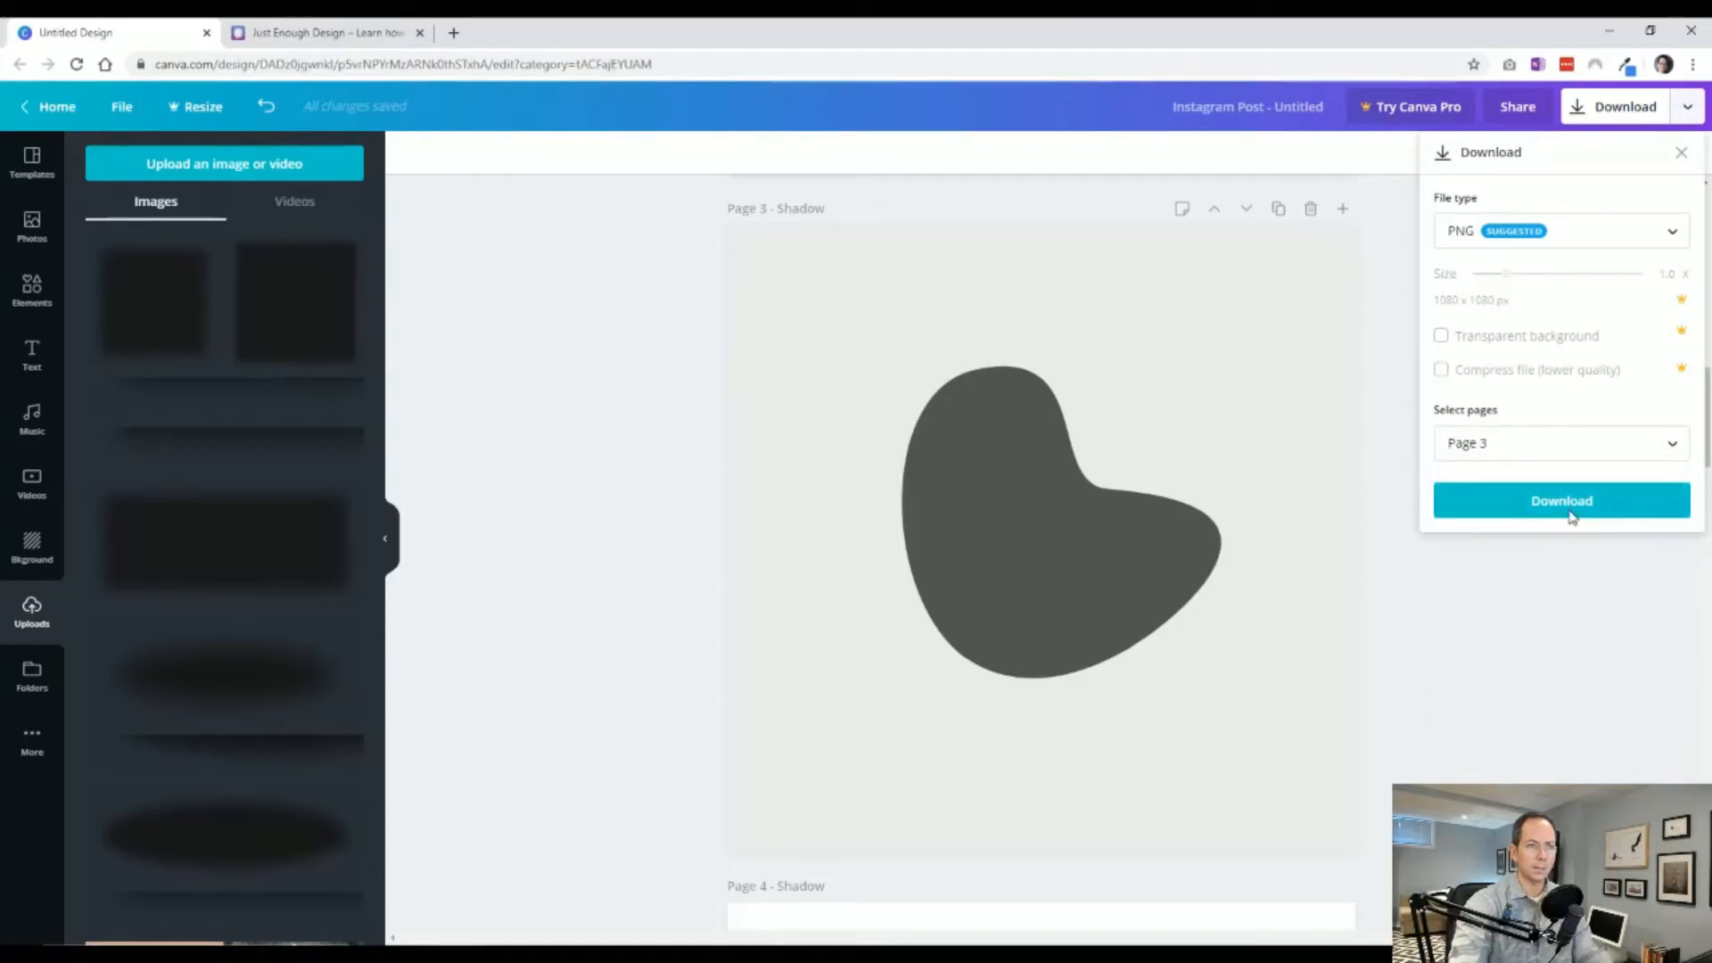
# Download the page and save the file as shadow.
pyautogui.click(1571, 510)
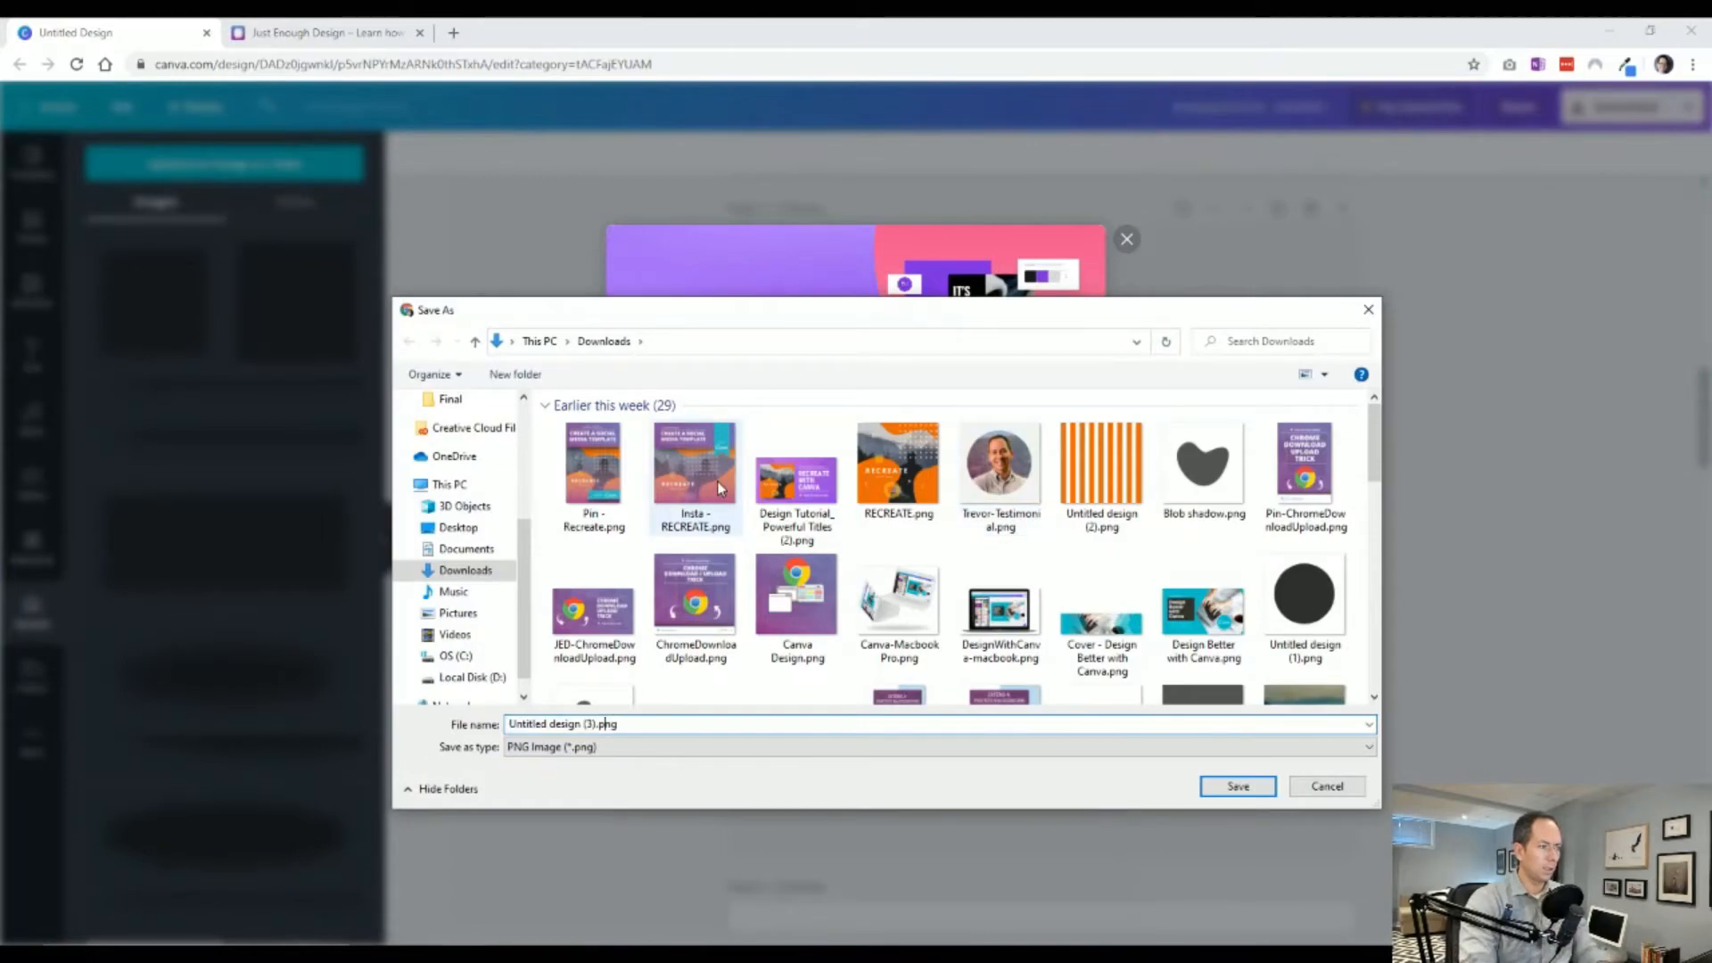
pyautogui.write('shad')
pyautogui.press('Return')
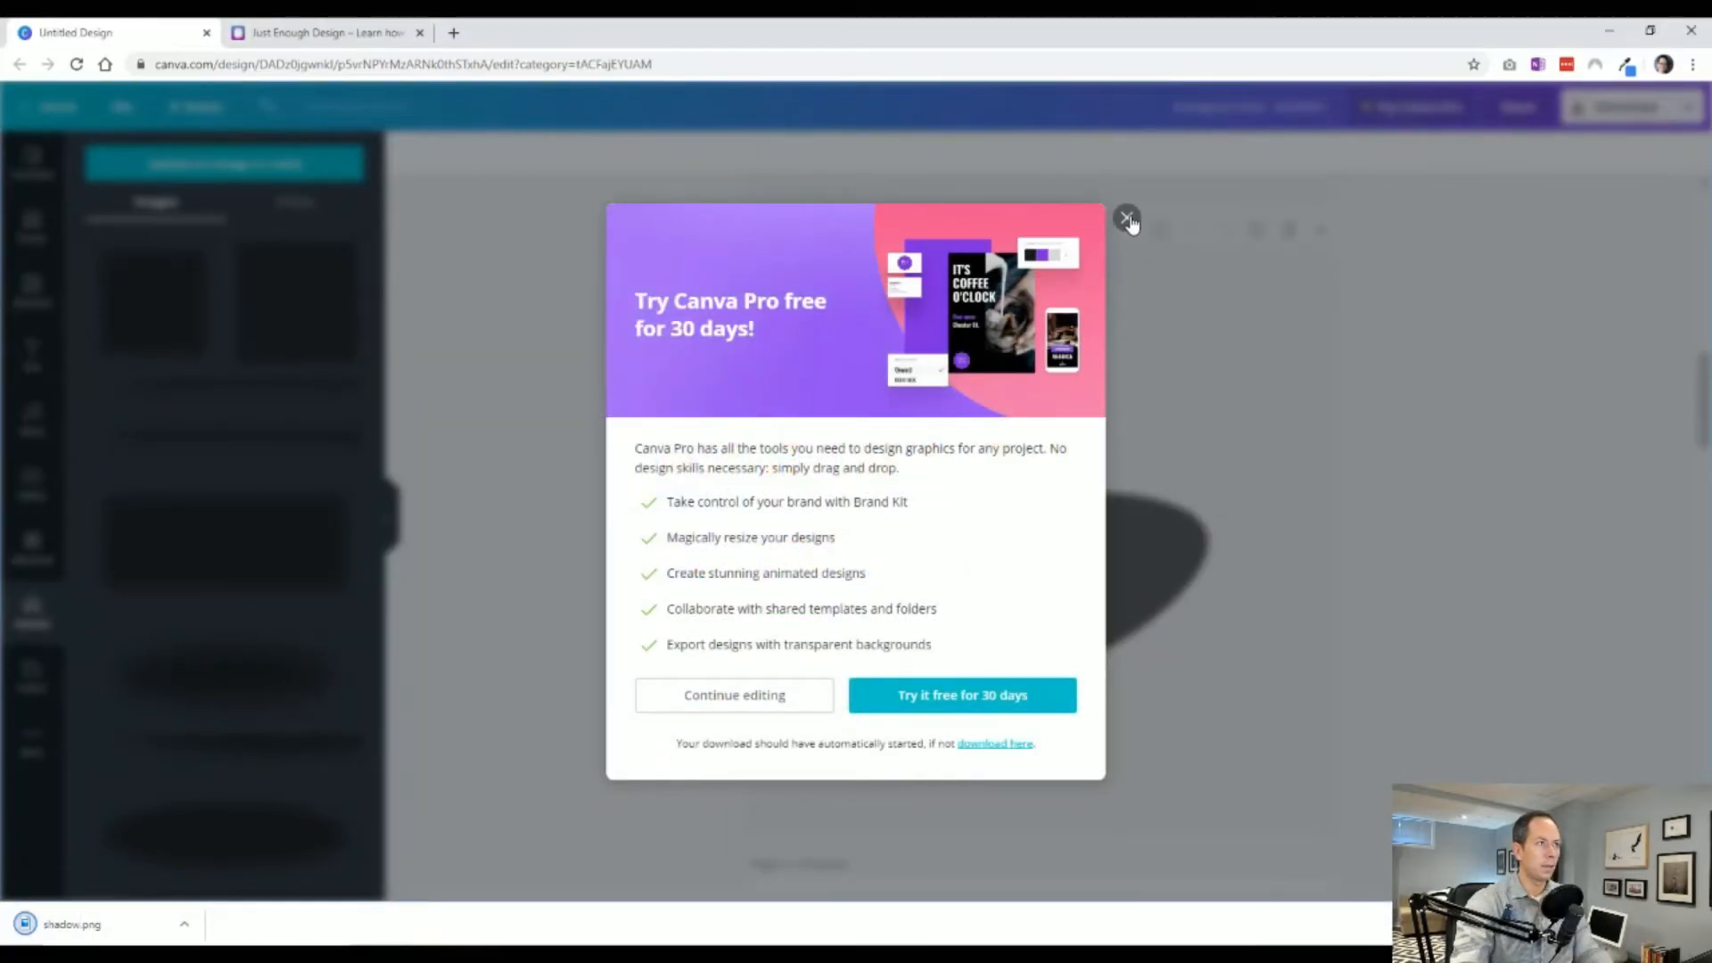
# Close the promotion and add the downloaded shadow.png image onto page 2.
pyautogui.click(1126, 217)
pyautogui.scroll(2, 1359, 584)
pyautogui.scroll(5, 1372, 593)
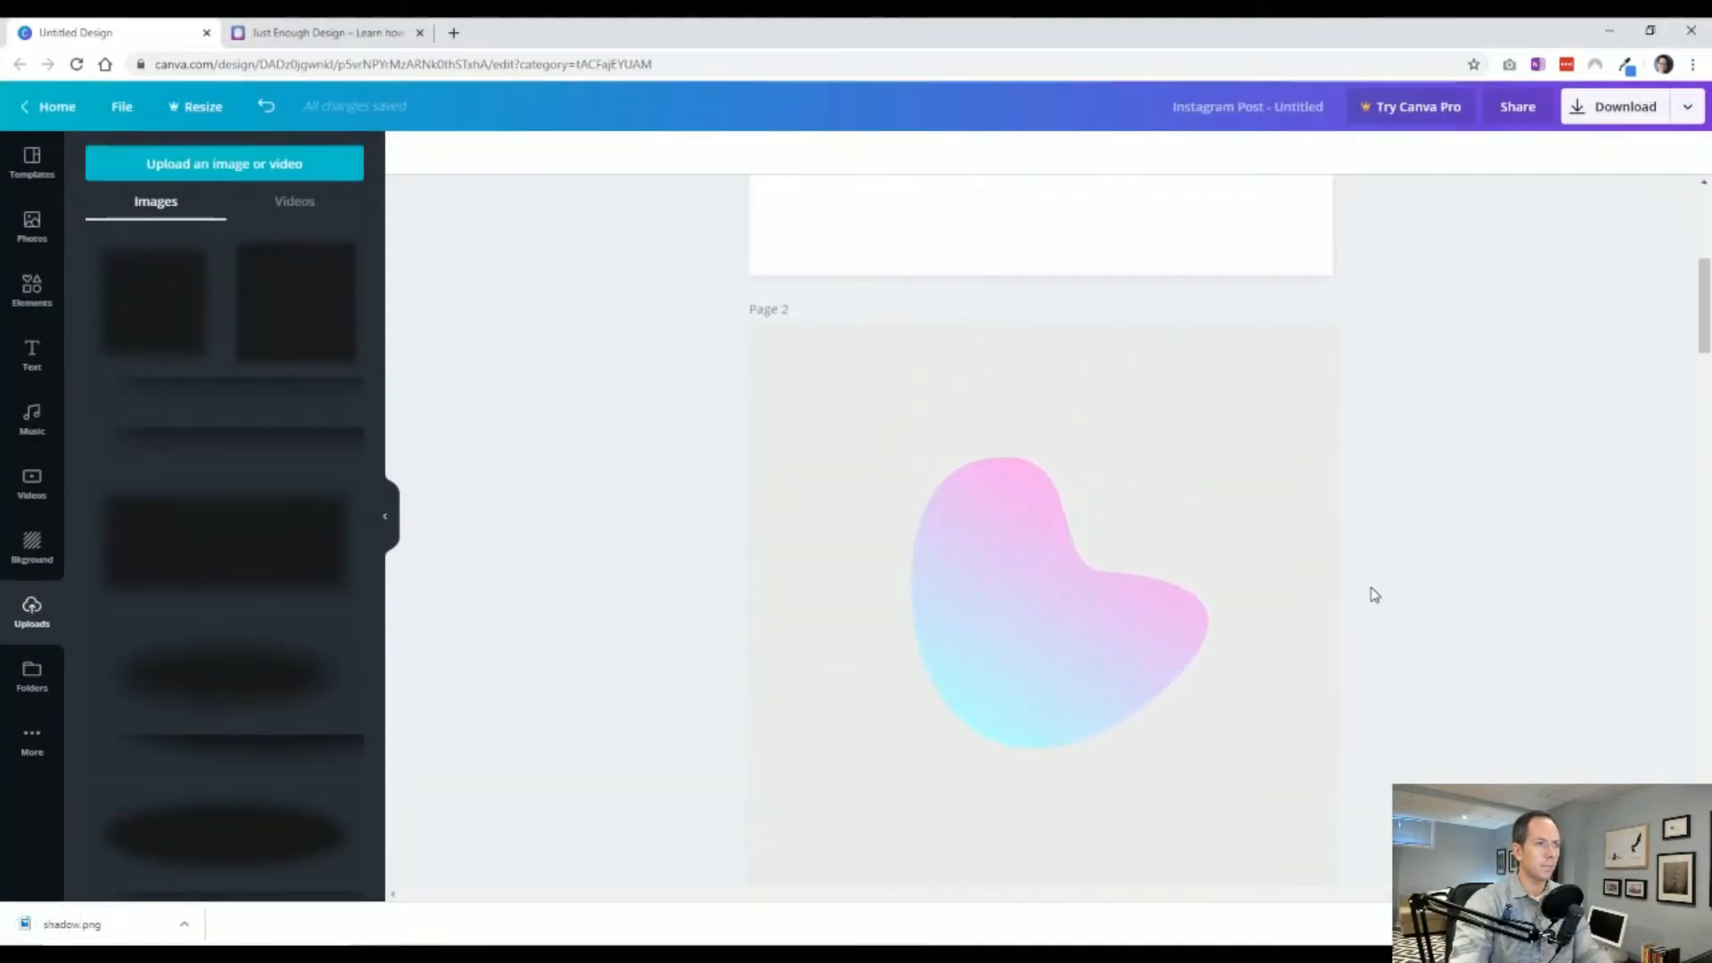
pyautogui.moveTo(71, 931); pyautogui.dragTo(1025, 521)
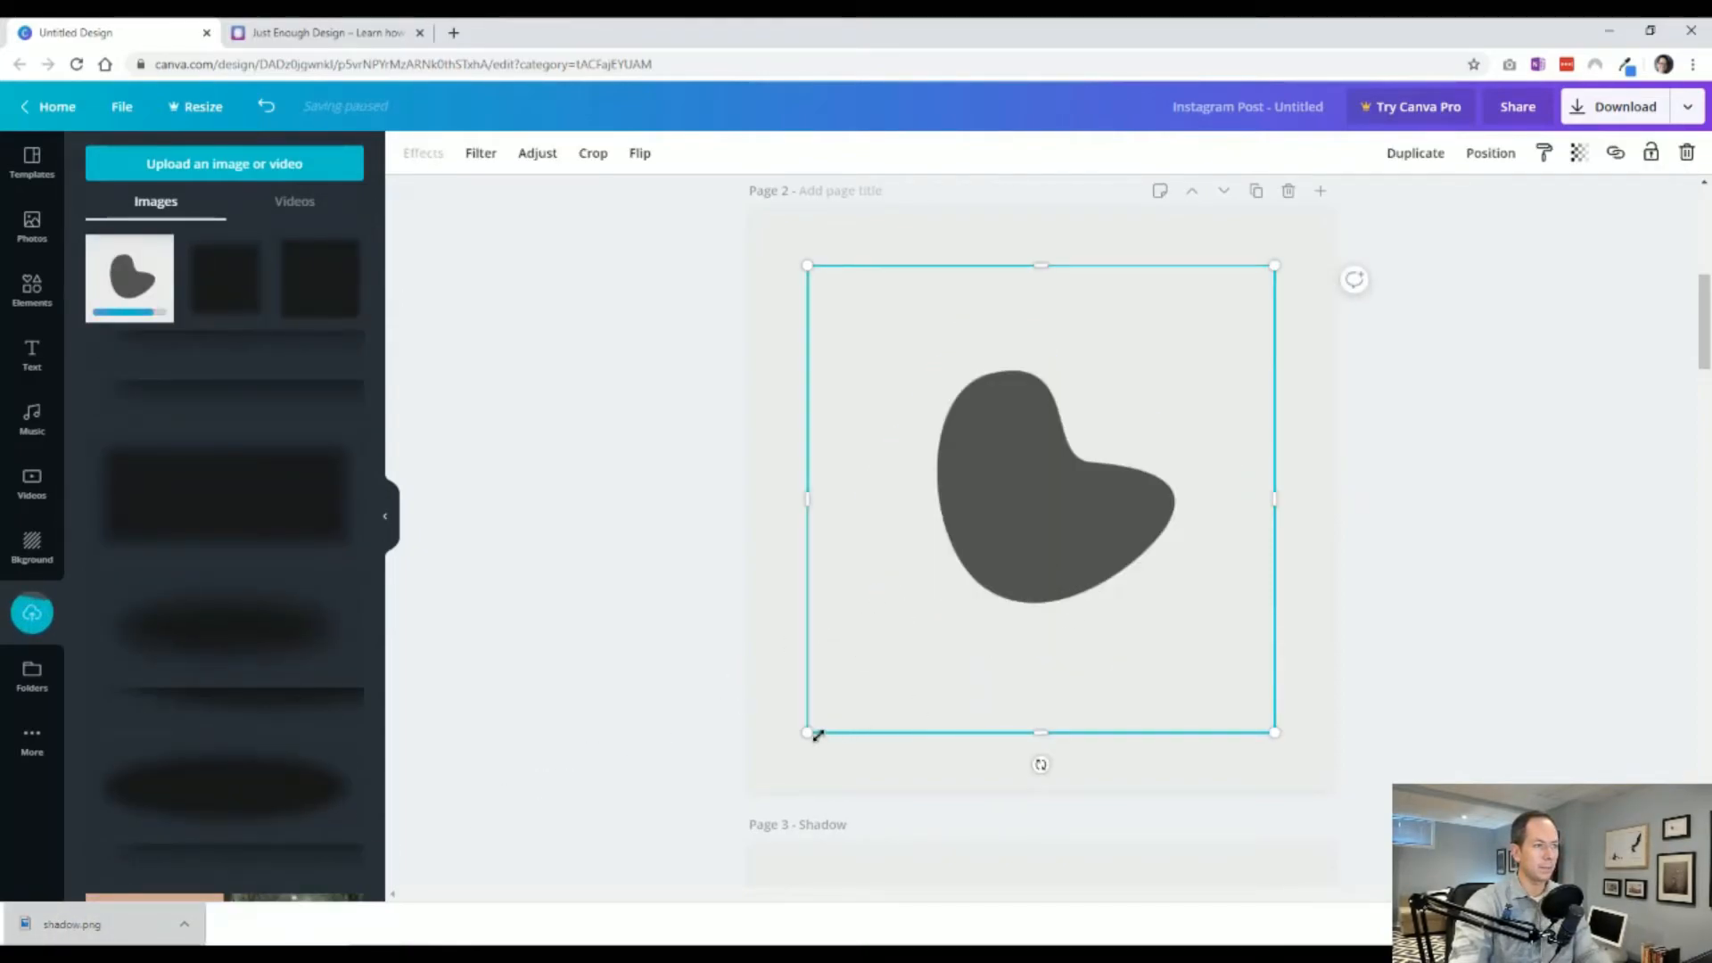
# Scale and align the shadow image to fill page 2, trying and undoing a send backward.
pyautogui.moveTo(805, 733); pyautogui.dragTo(753, 792)
pyautogui.hotkey('ctrl', '[')
pyautogui.click(578, 726)
pyautogui.click(1000, 577)
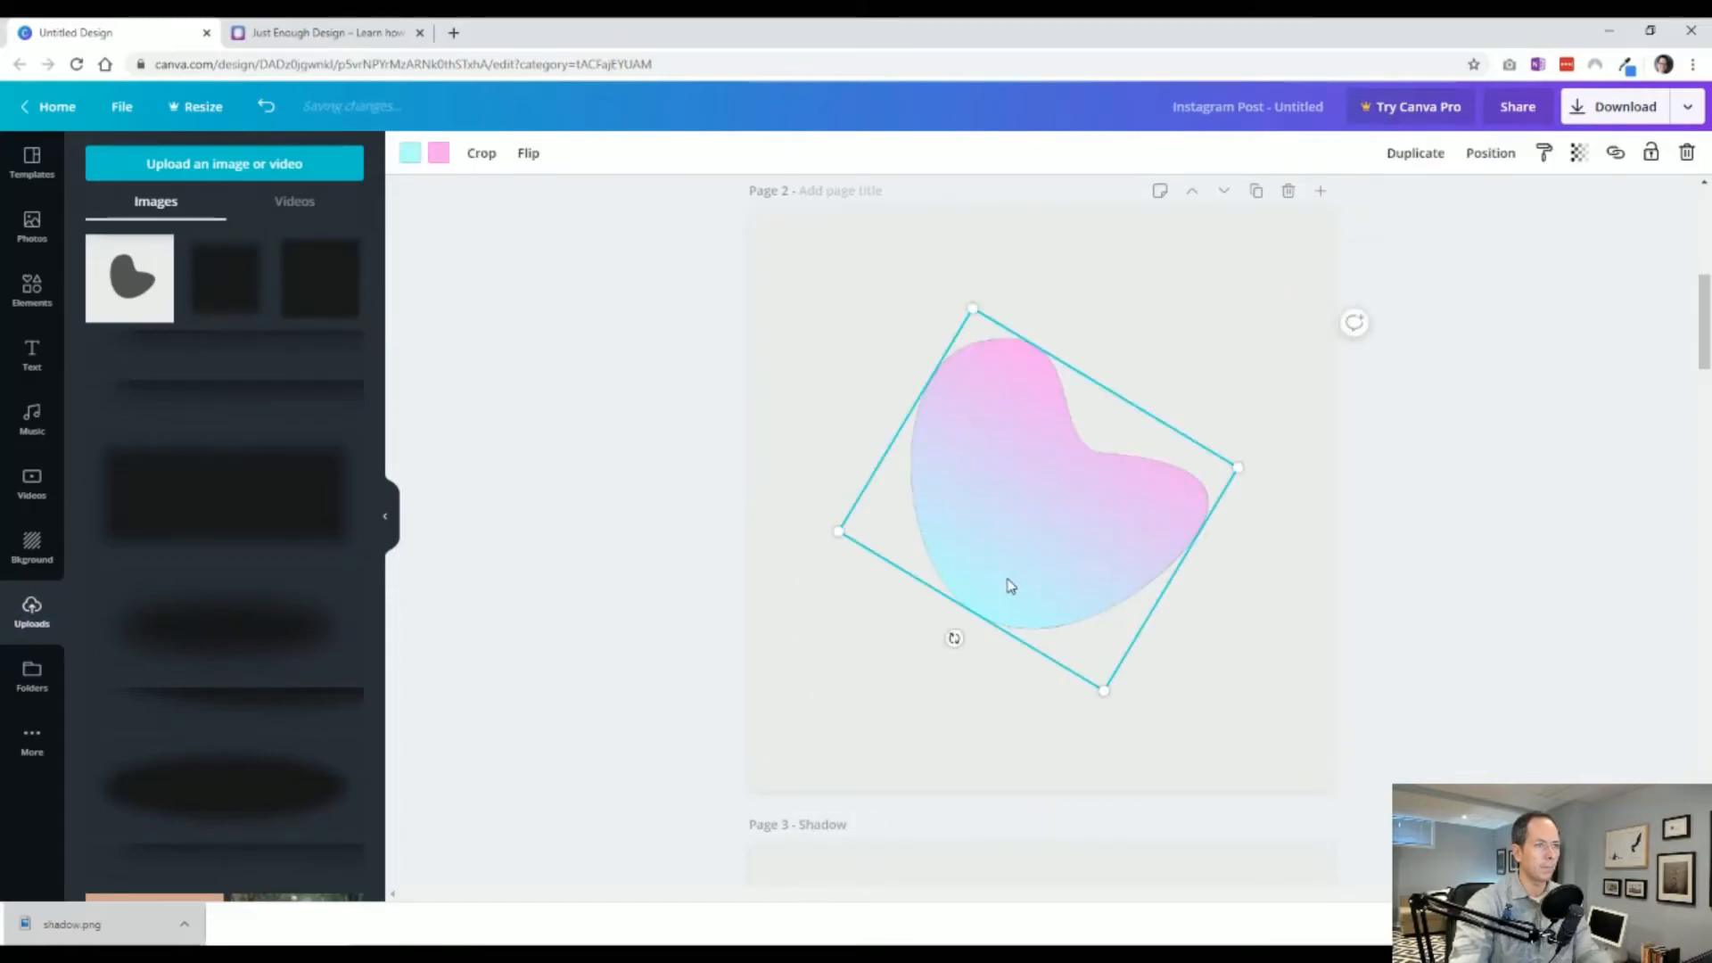
pyautogui.hotkey('ctrl', 'z')
pyautogui.click(778, 218)
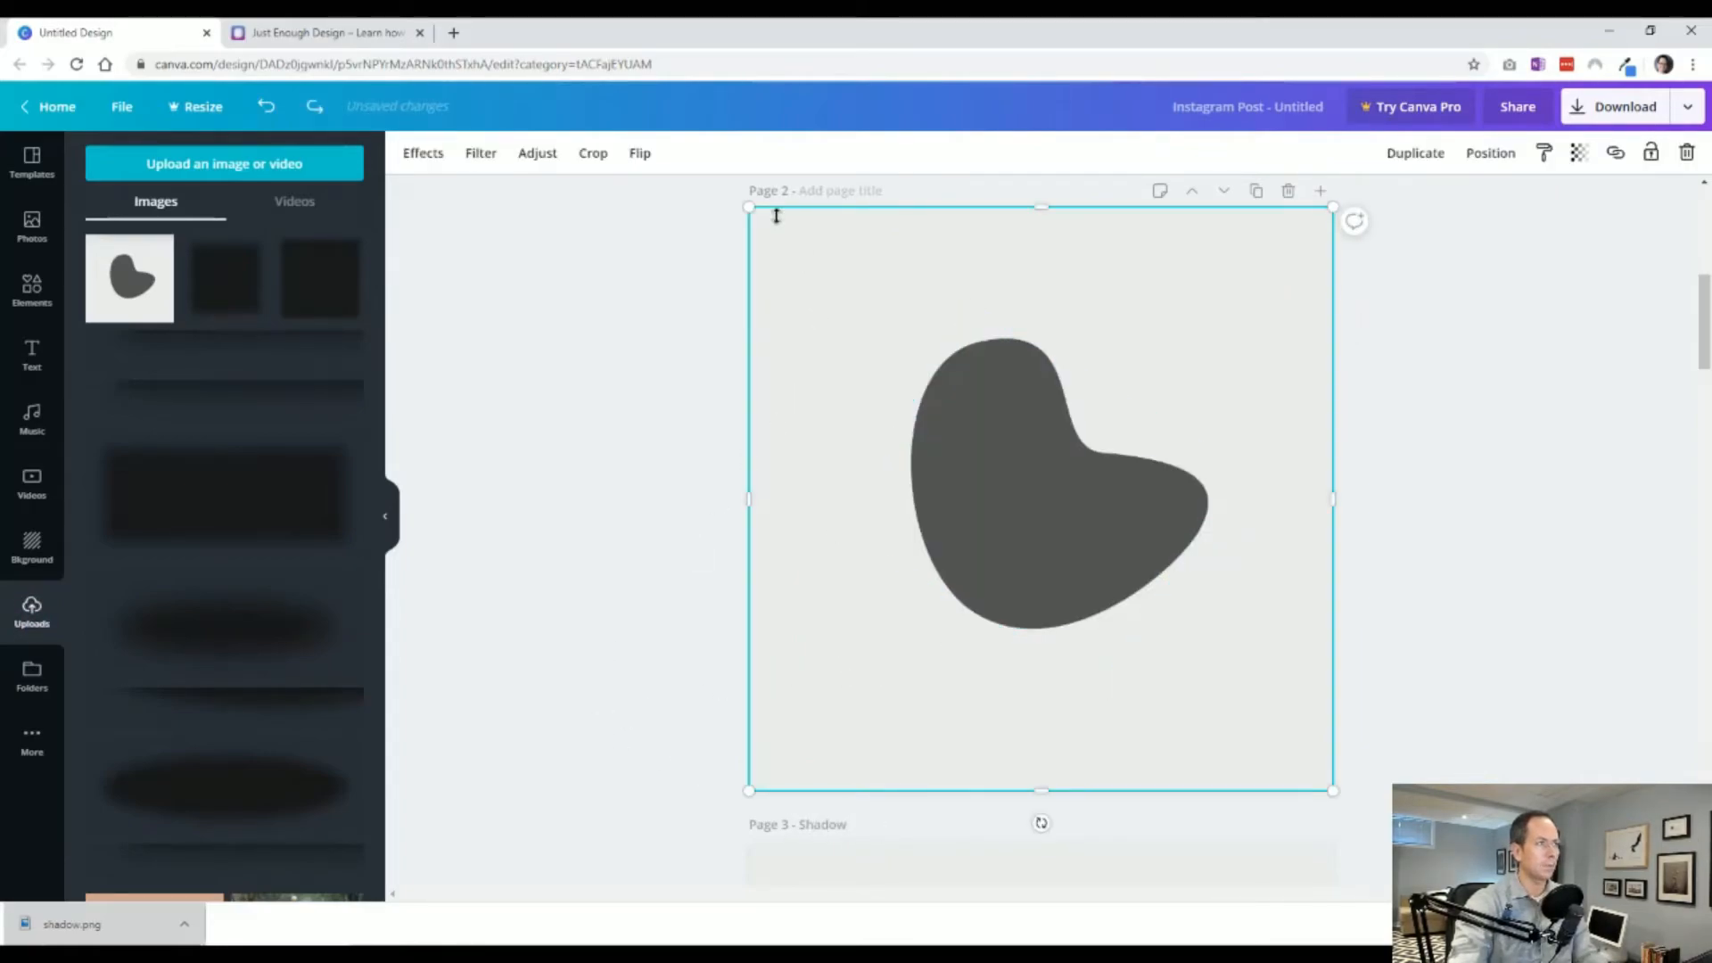
pyautogui.moveTo(751, 209); pyautogui.dragTo(760, 217)
pyautogui.click(683, 359)
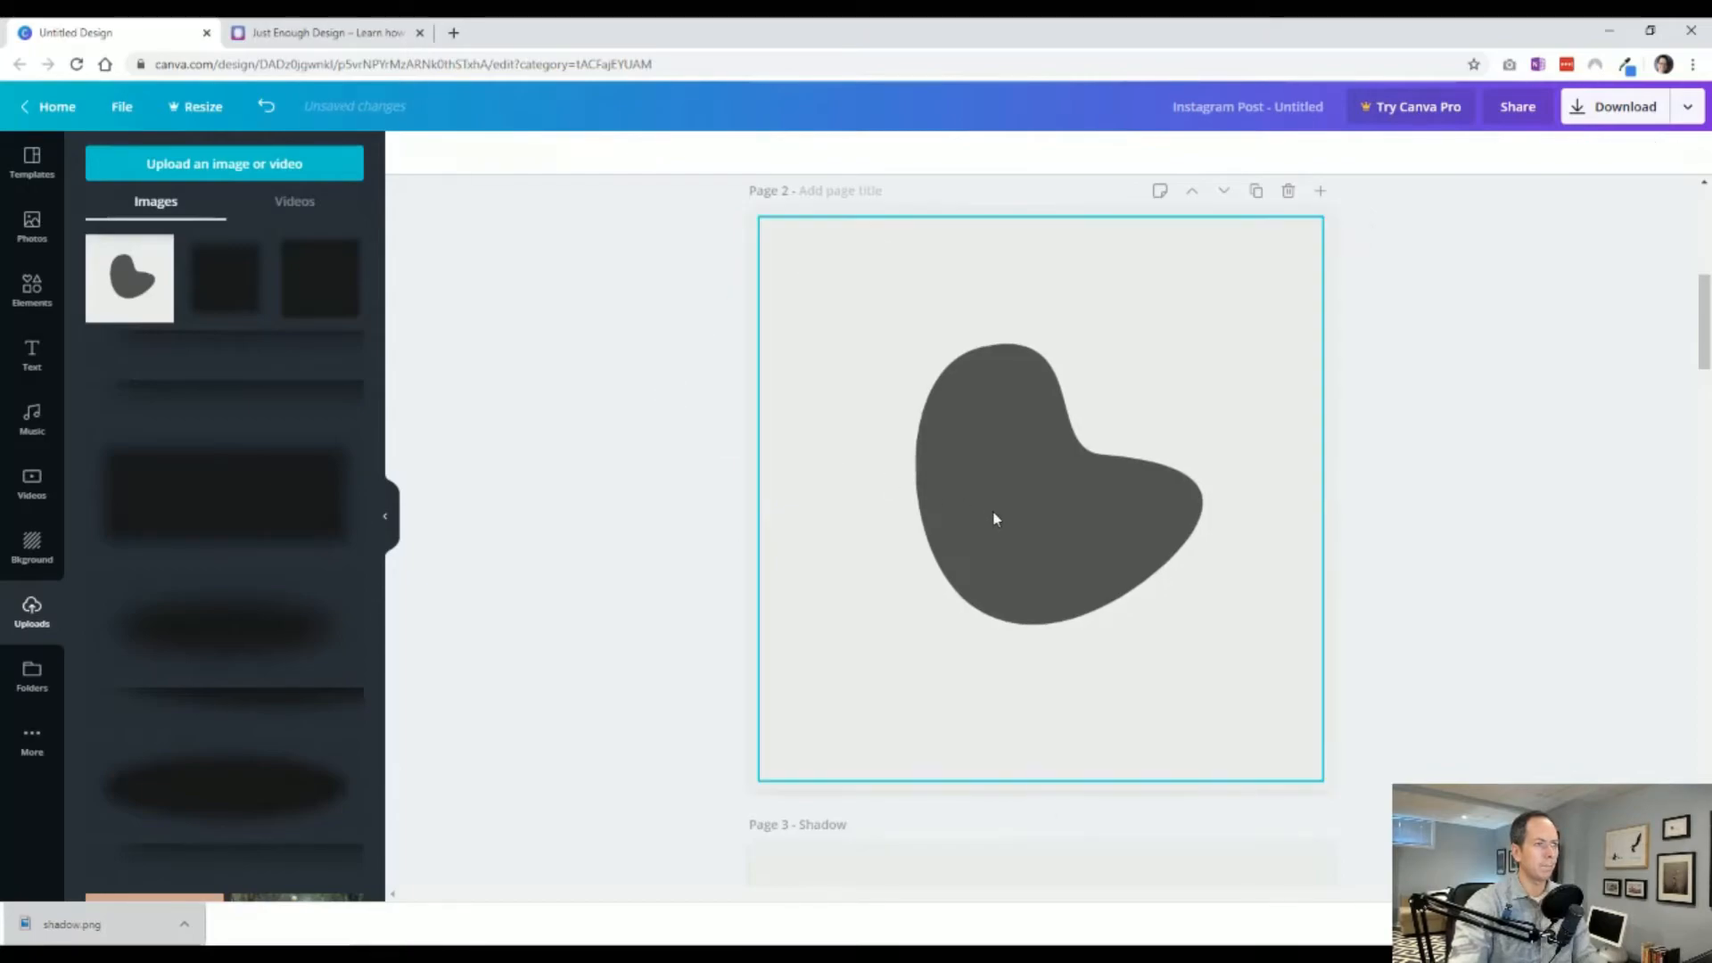
pyautogui.click(992, 512)
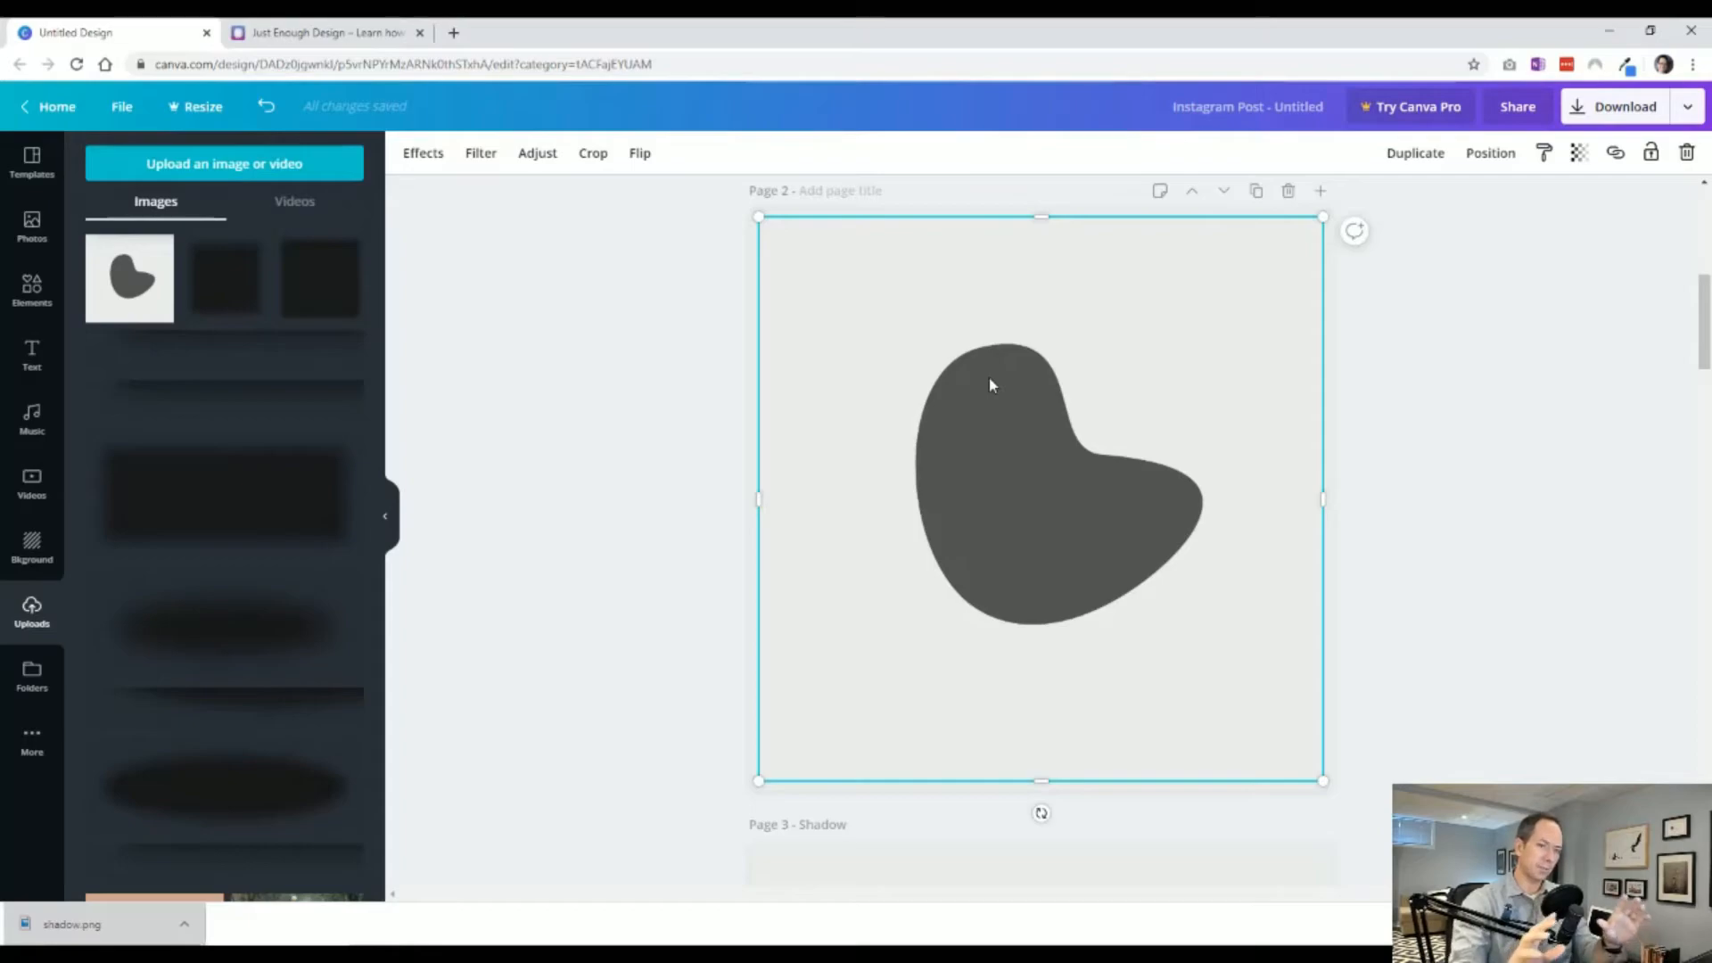
# Set the shadow image's blur on page 2 to 49.
pyautogui.scroll(-9, 970, 405)
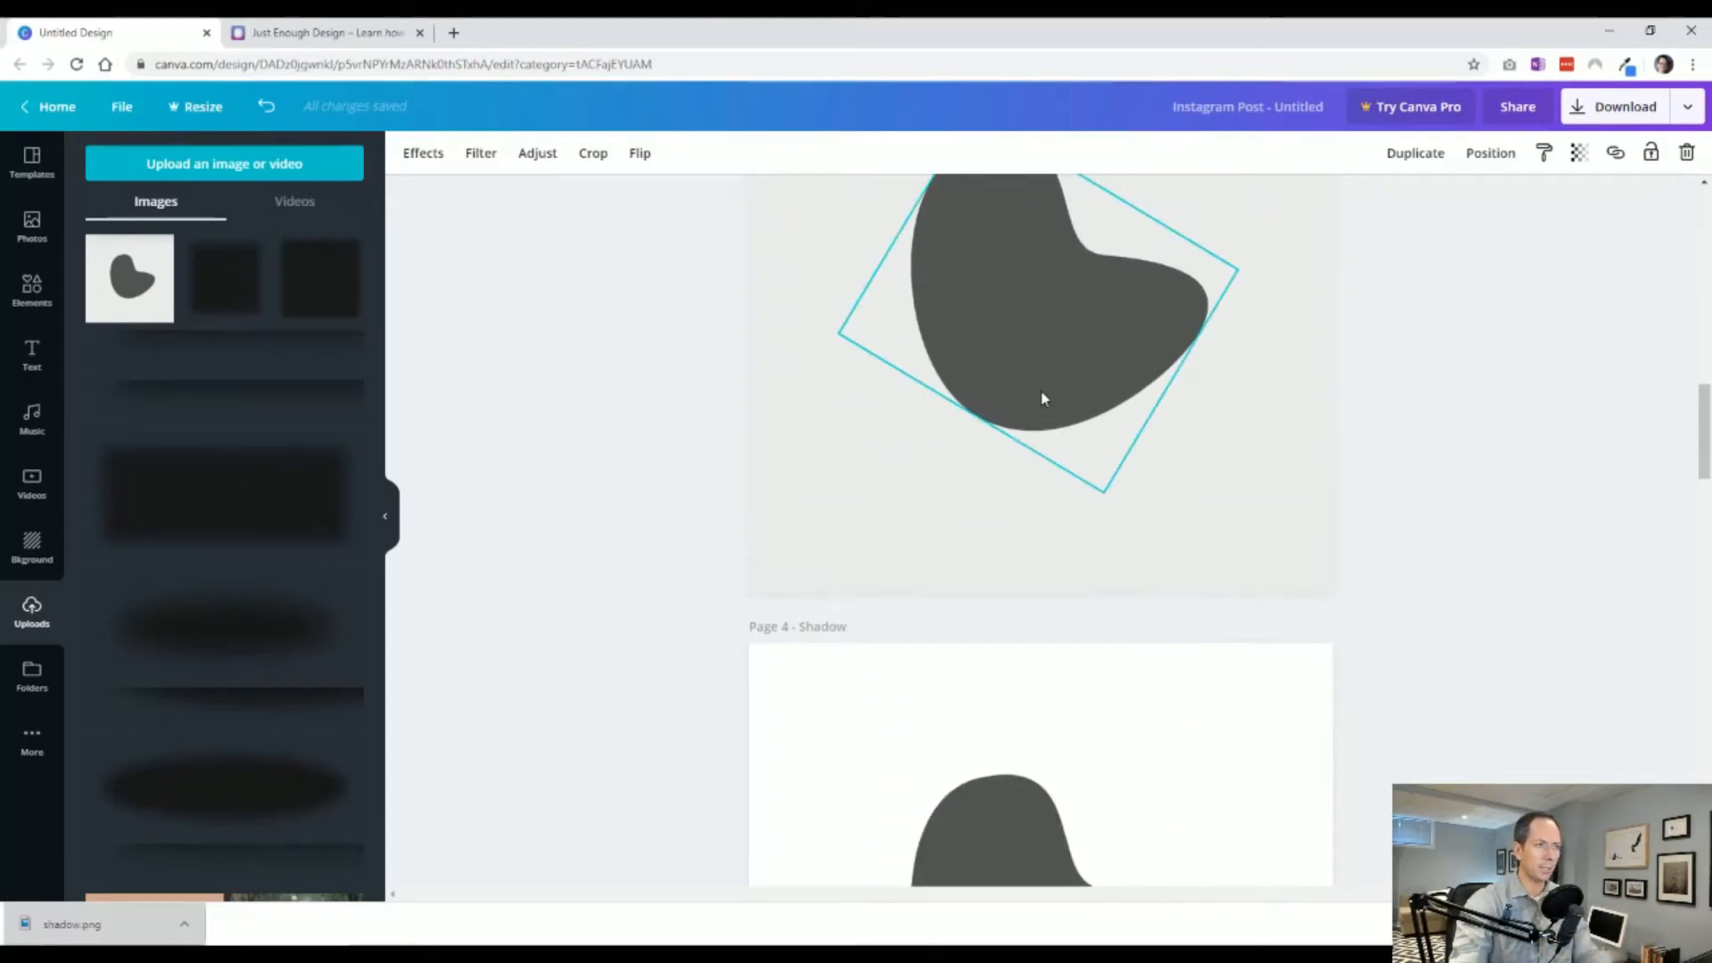
pyautogui.click(1043, 401)
pyautogui.scroll(3, 1032, 428)
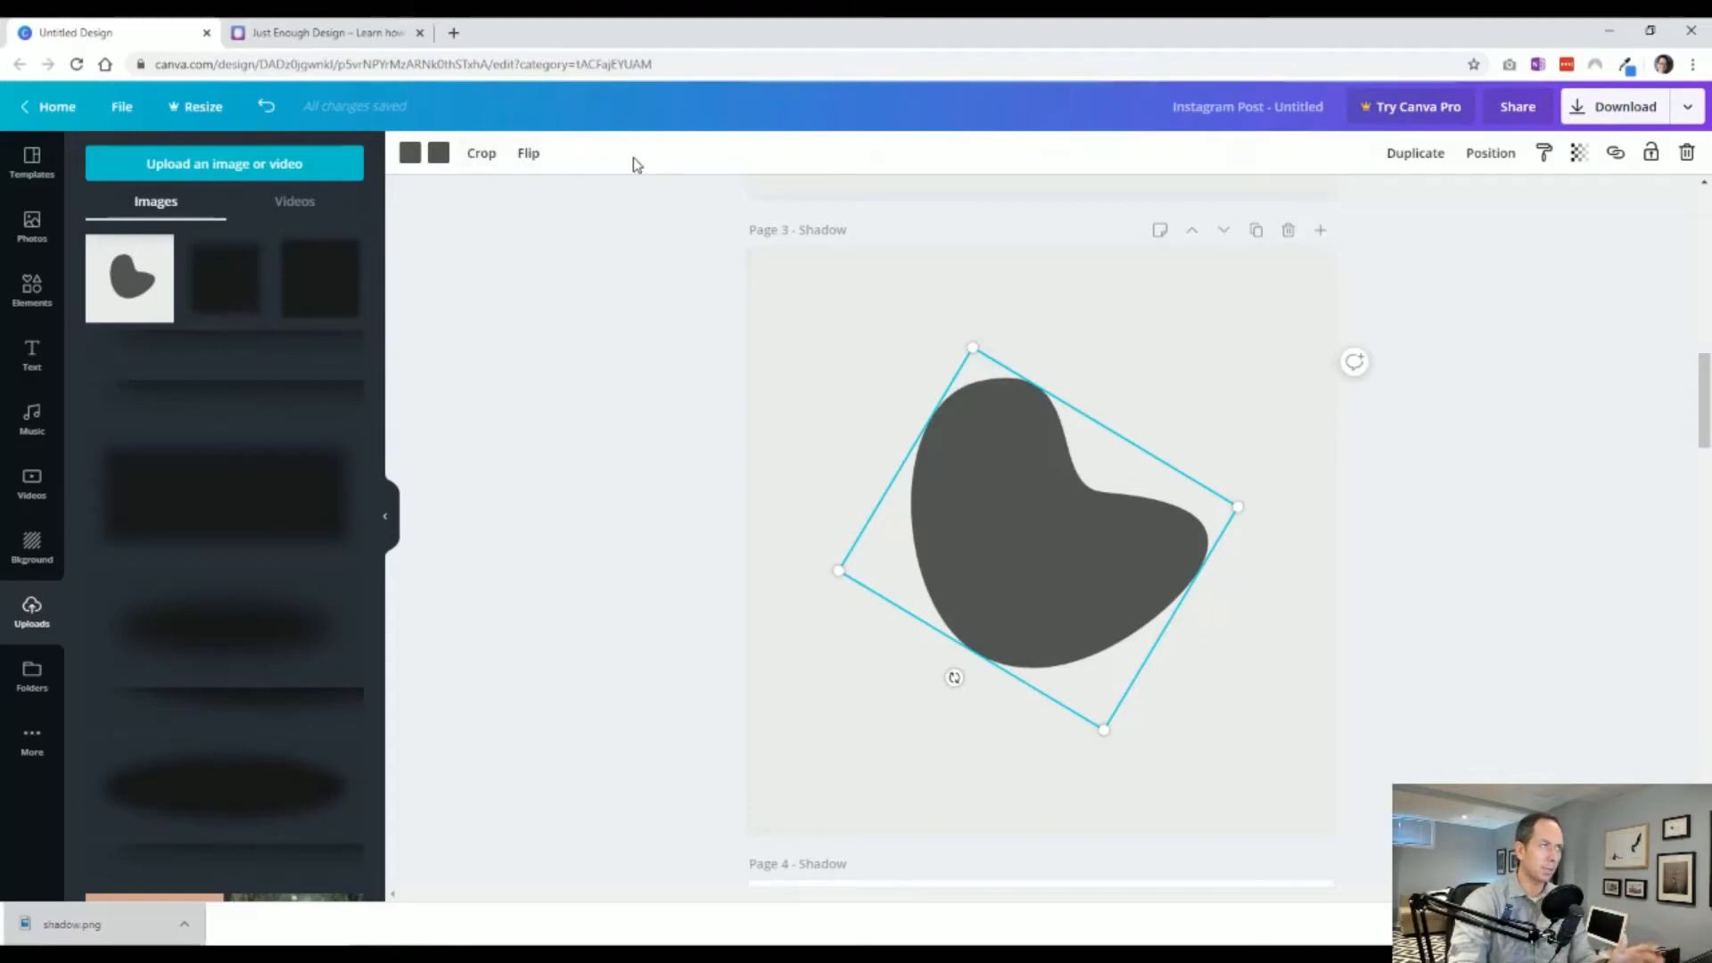
pyautogui.scroll(6, 927, 658)
pyautogui.click(813, 581)
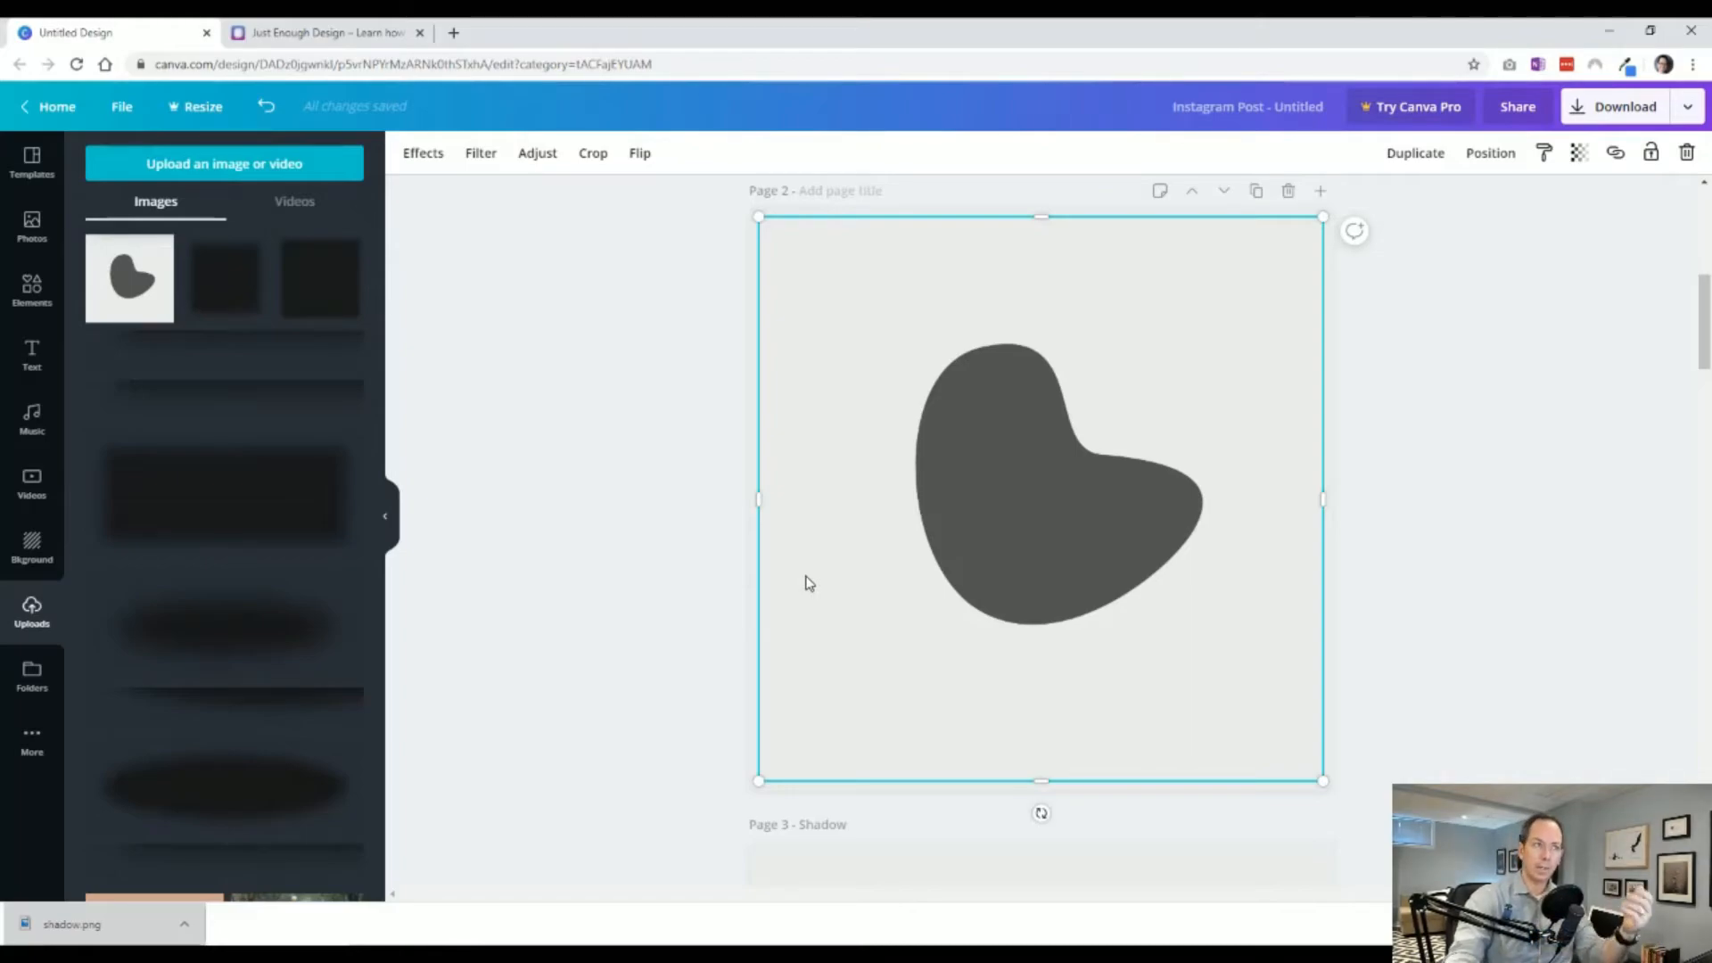
pyautogui.click(548, 159)
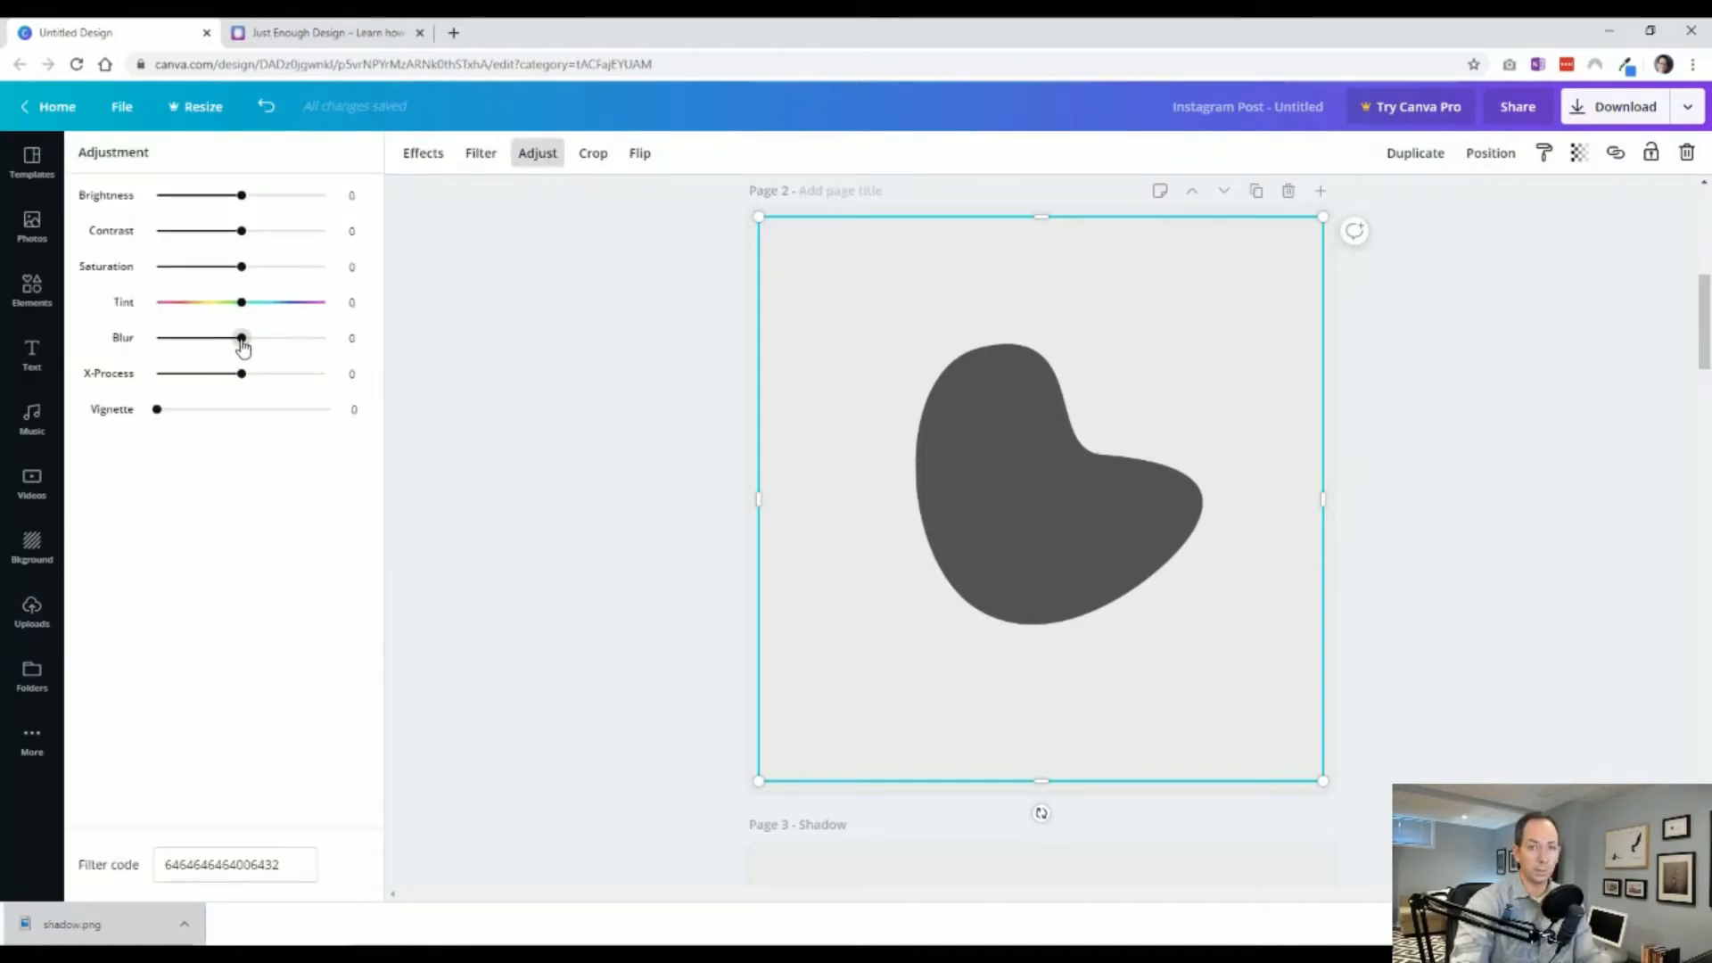
pyautogui.moveTo(241, 340); pyautogui.dragTo(285, 347)
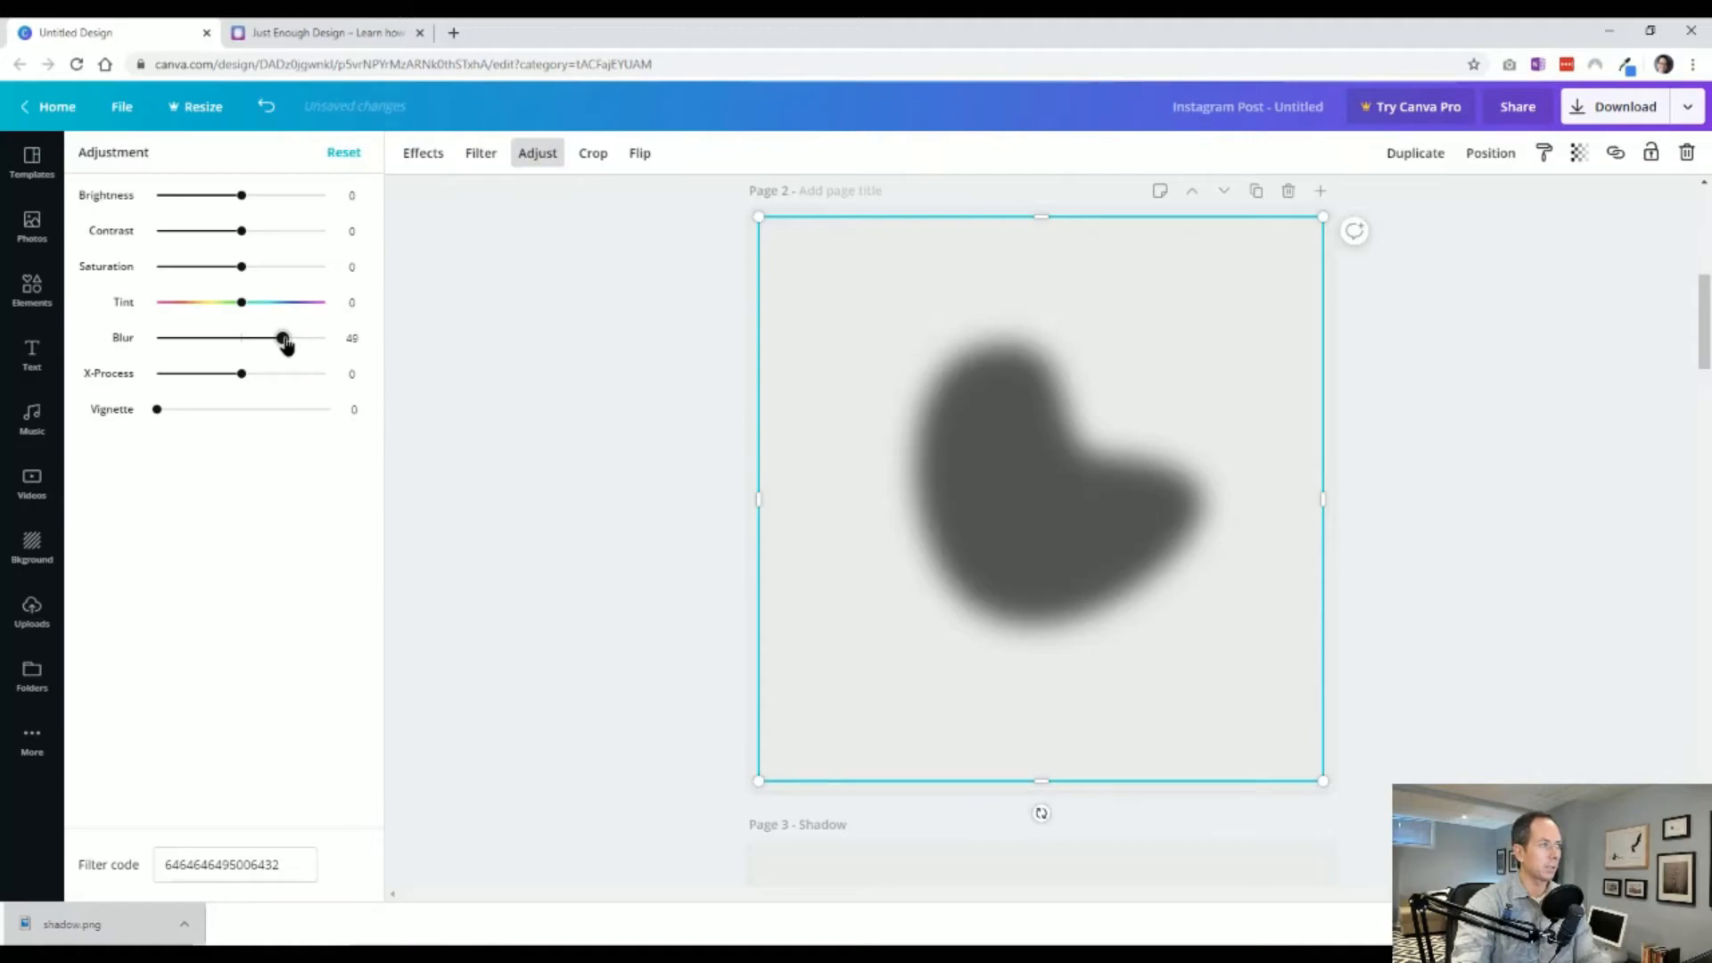
pyautogui.click(680, 473)
# Send the blurred shadow image to back behind the gradient blob and nudge it slightly upward.
pyautogui.rightClick(1082, 537)
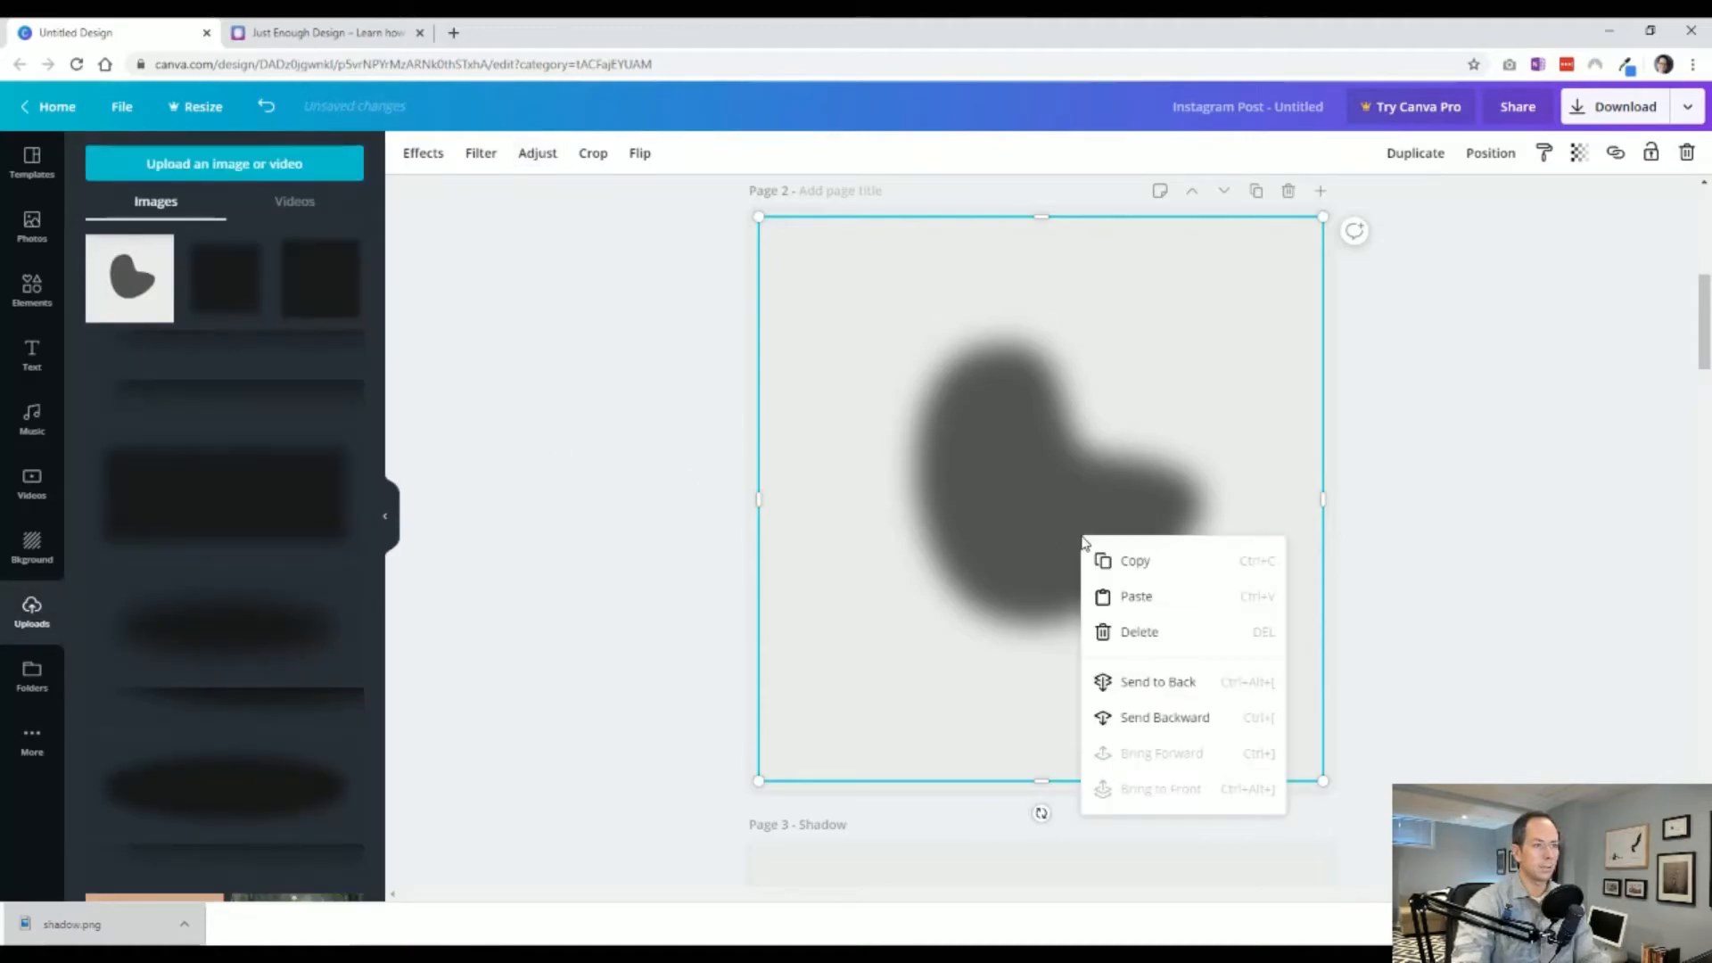
pyautogui.click(1188, 684)
pyautogui.click(1024, 585)
pyautogui.moveTo(1025, 585); pyautogui.dragTo(1029, 559)
pyautogui.click(514, 747)
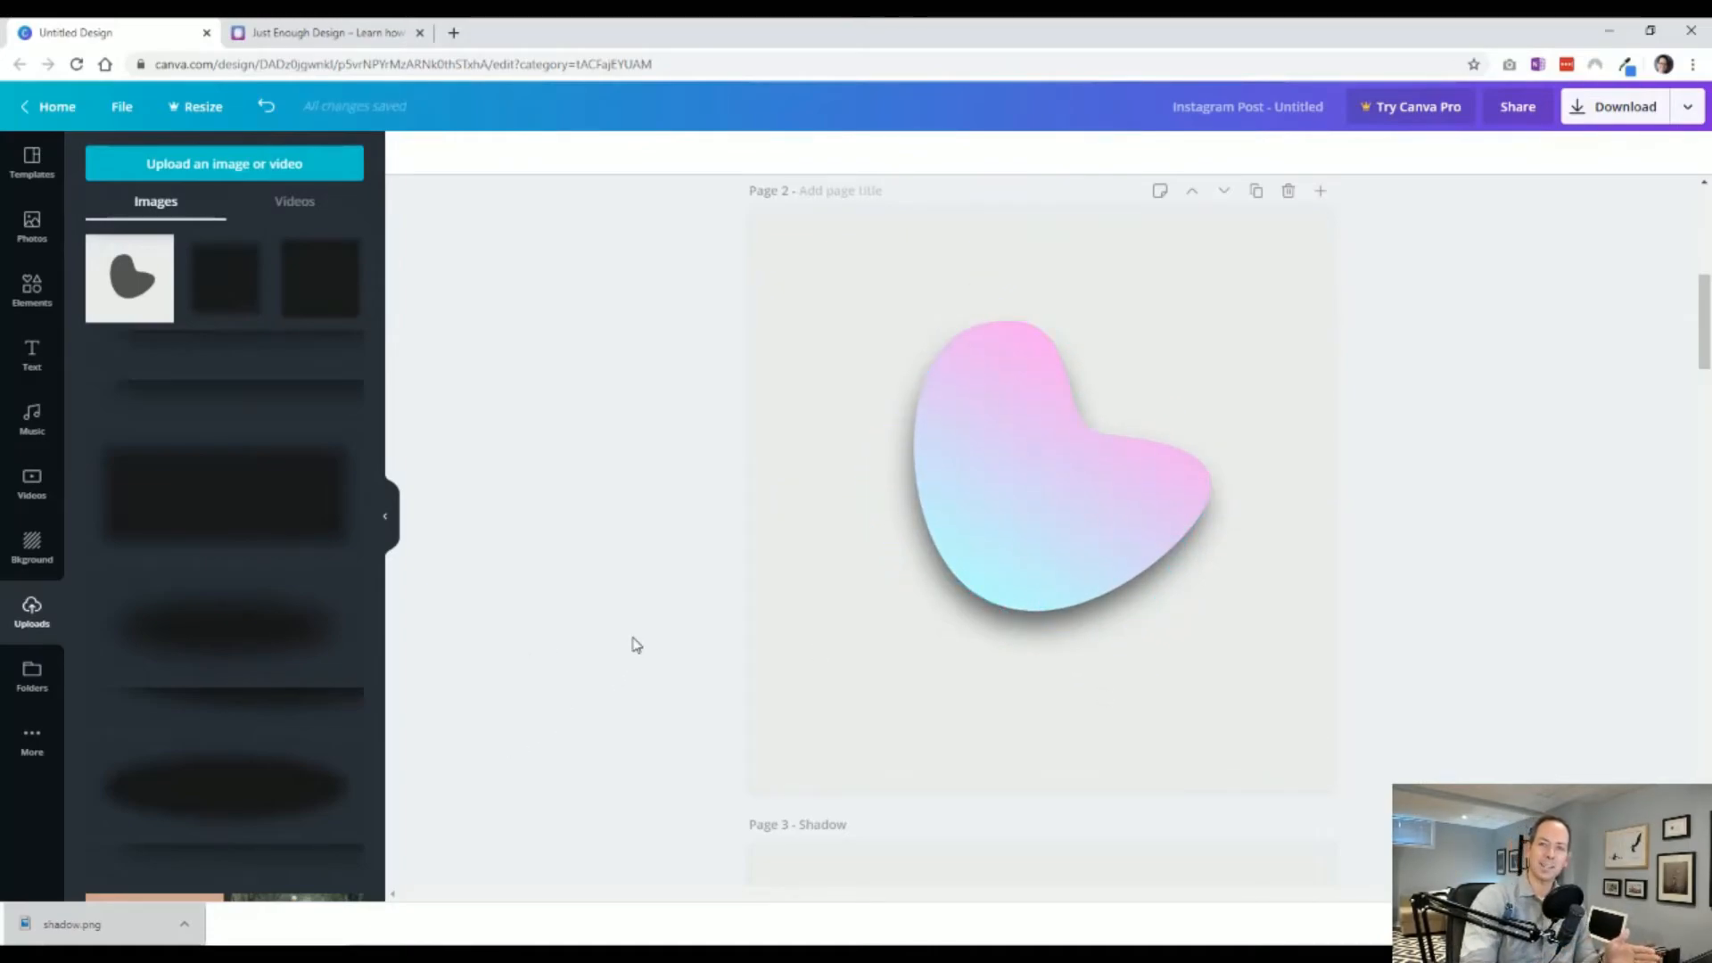
pyautogui.scroll(-4, 596, 508)
pyautogui.scroll(4, 595, 508)
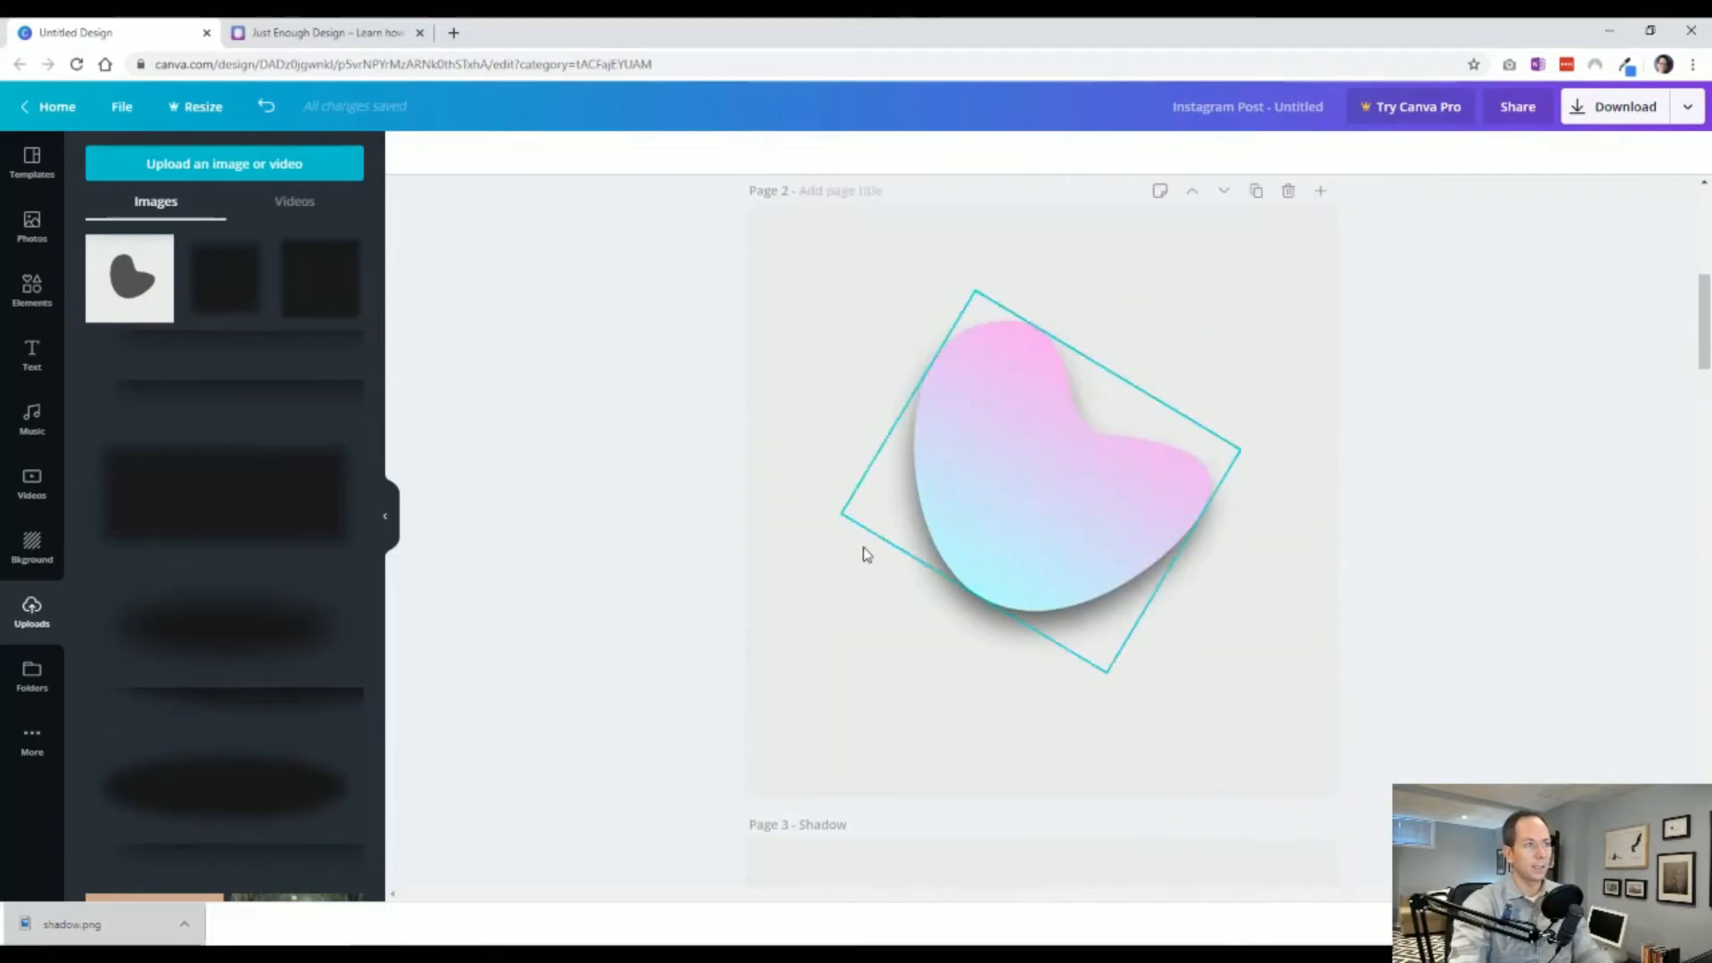
pyautogui.scroll(-4, 844, 596)
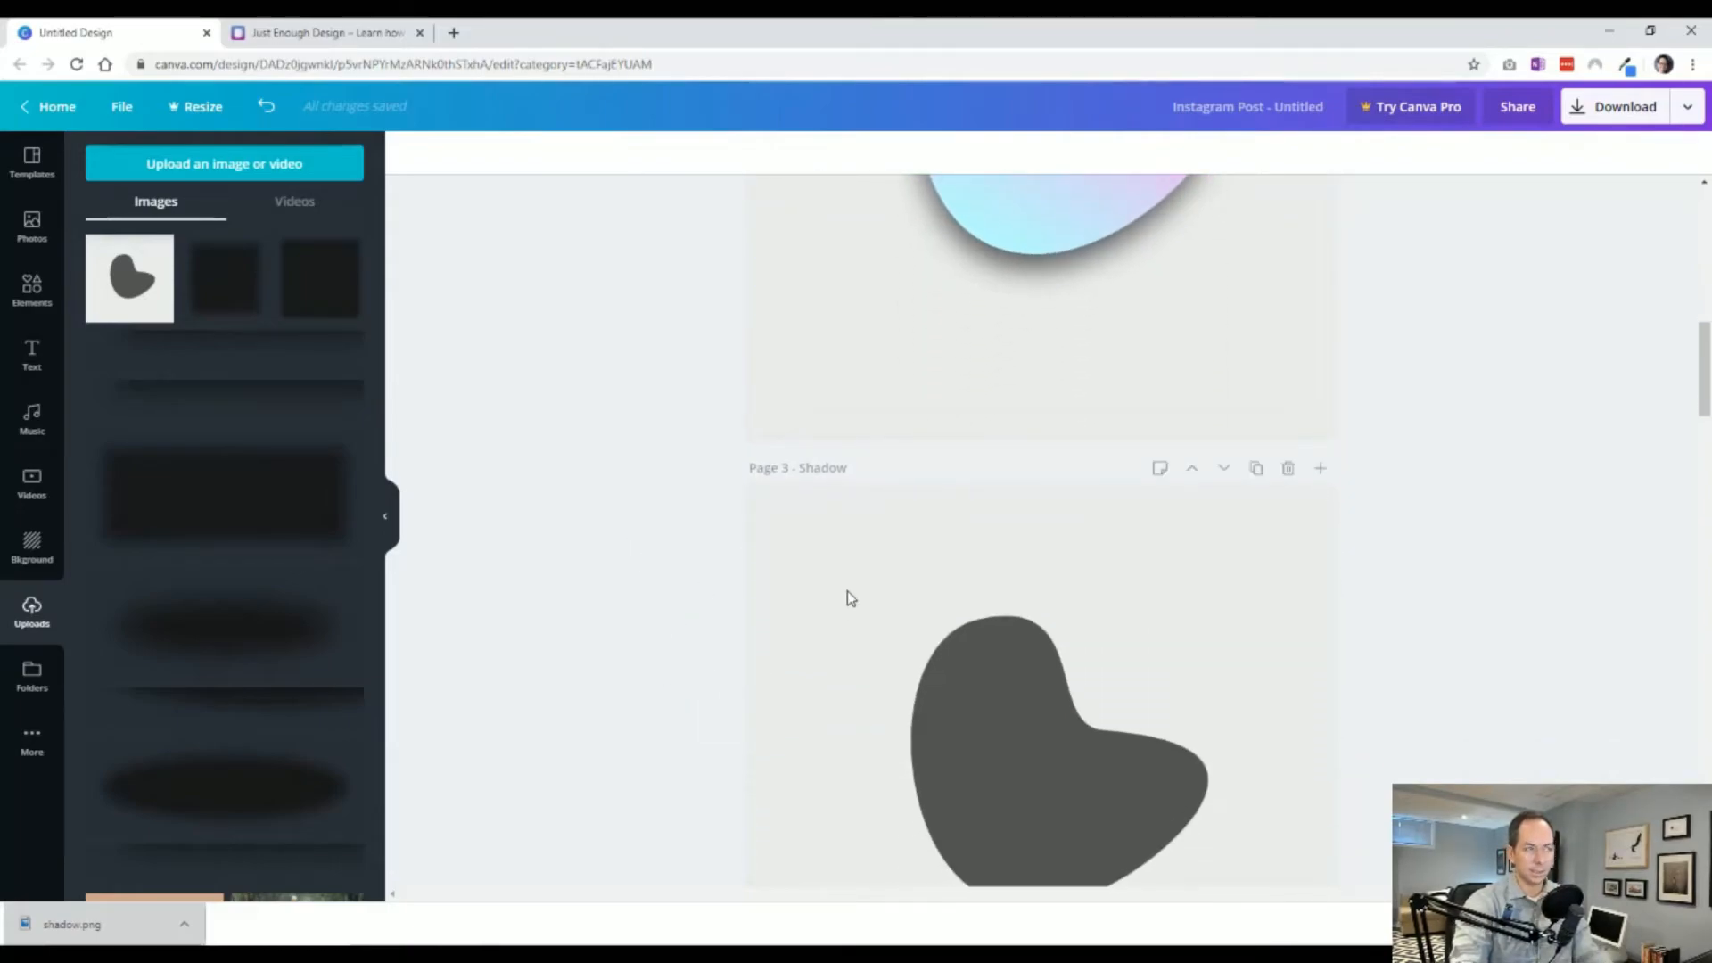
pyautogui.scroll(4, 851, 597)
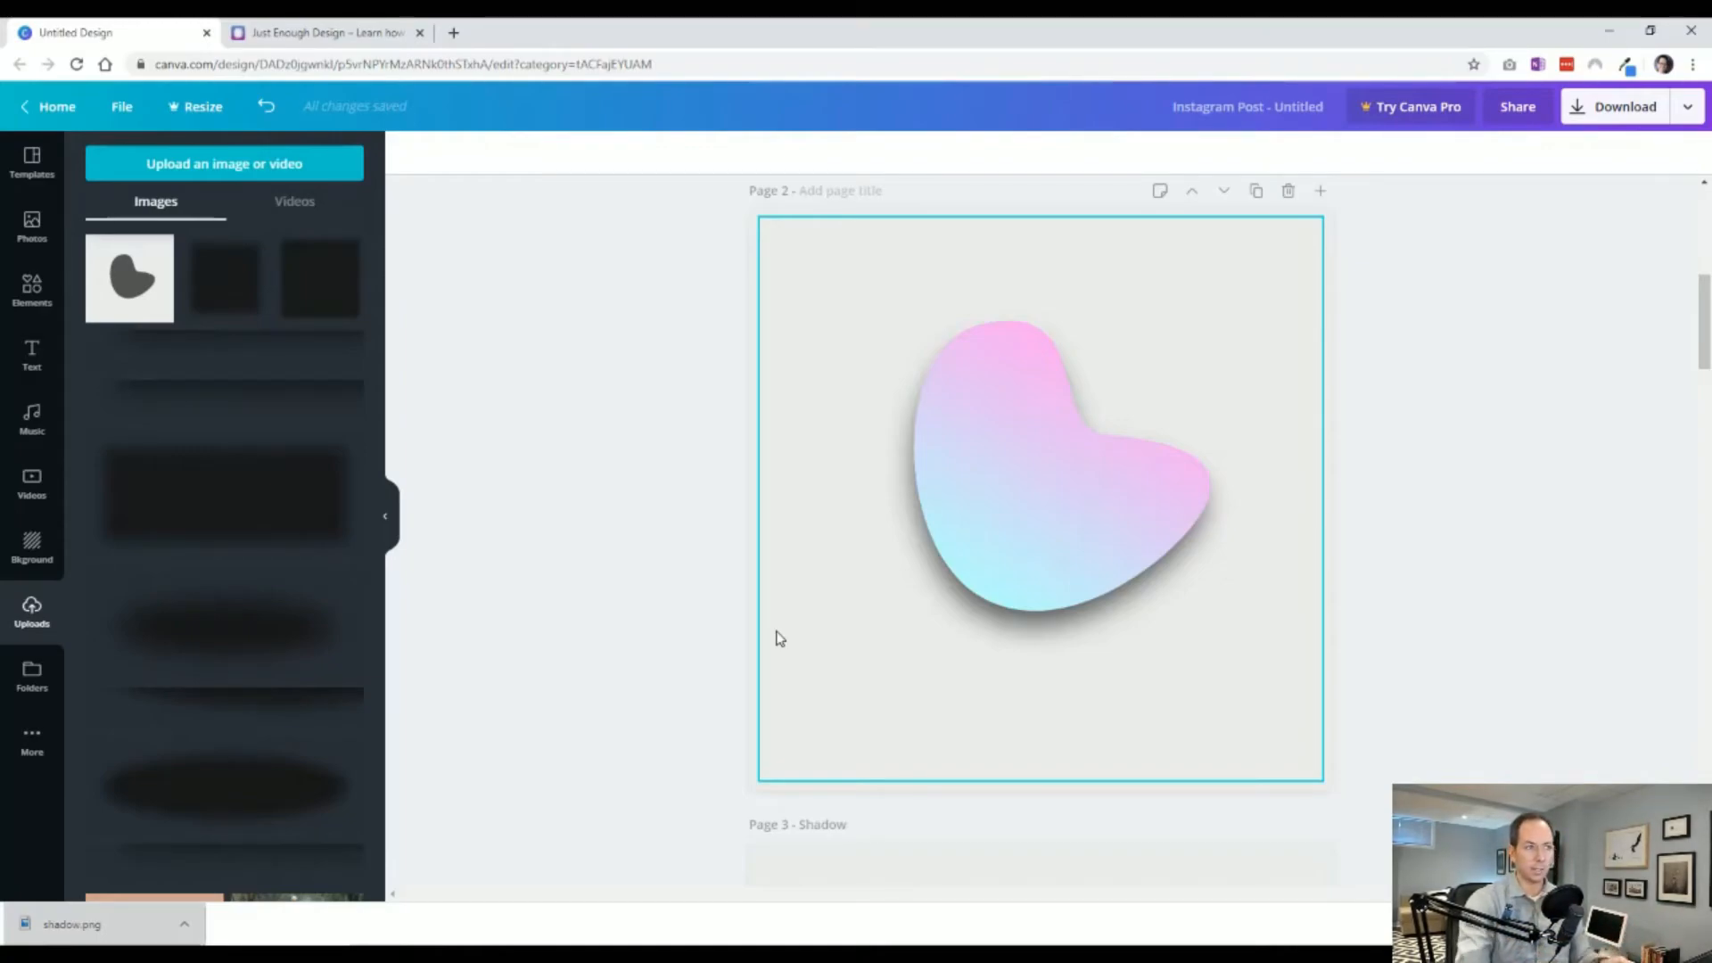
pyautogui.moveTo(929, 493); pyautogui.dragTo(1096, 485)
pyautogui.click(963, 572)
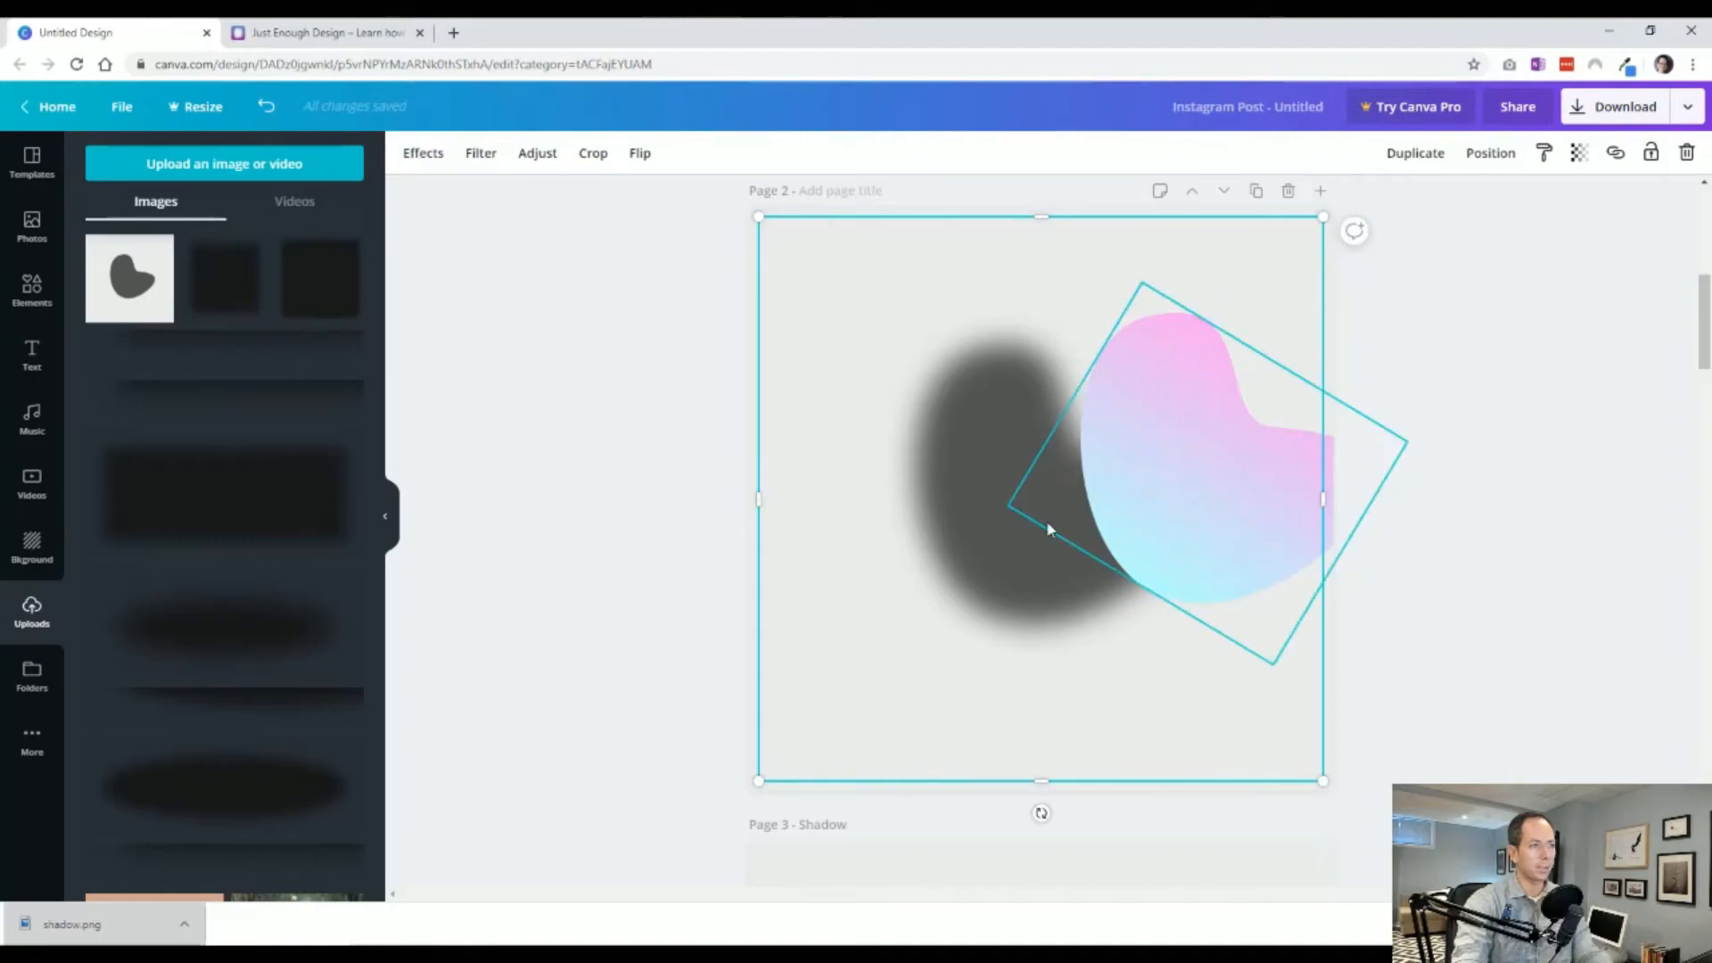
pyautogui.moveTo(936, 535); pyautogui.dragTo(1118, 583)
pyautogui.click(20, 225)
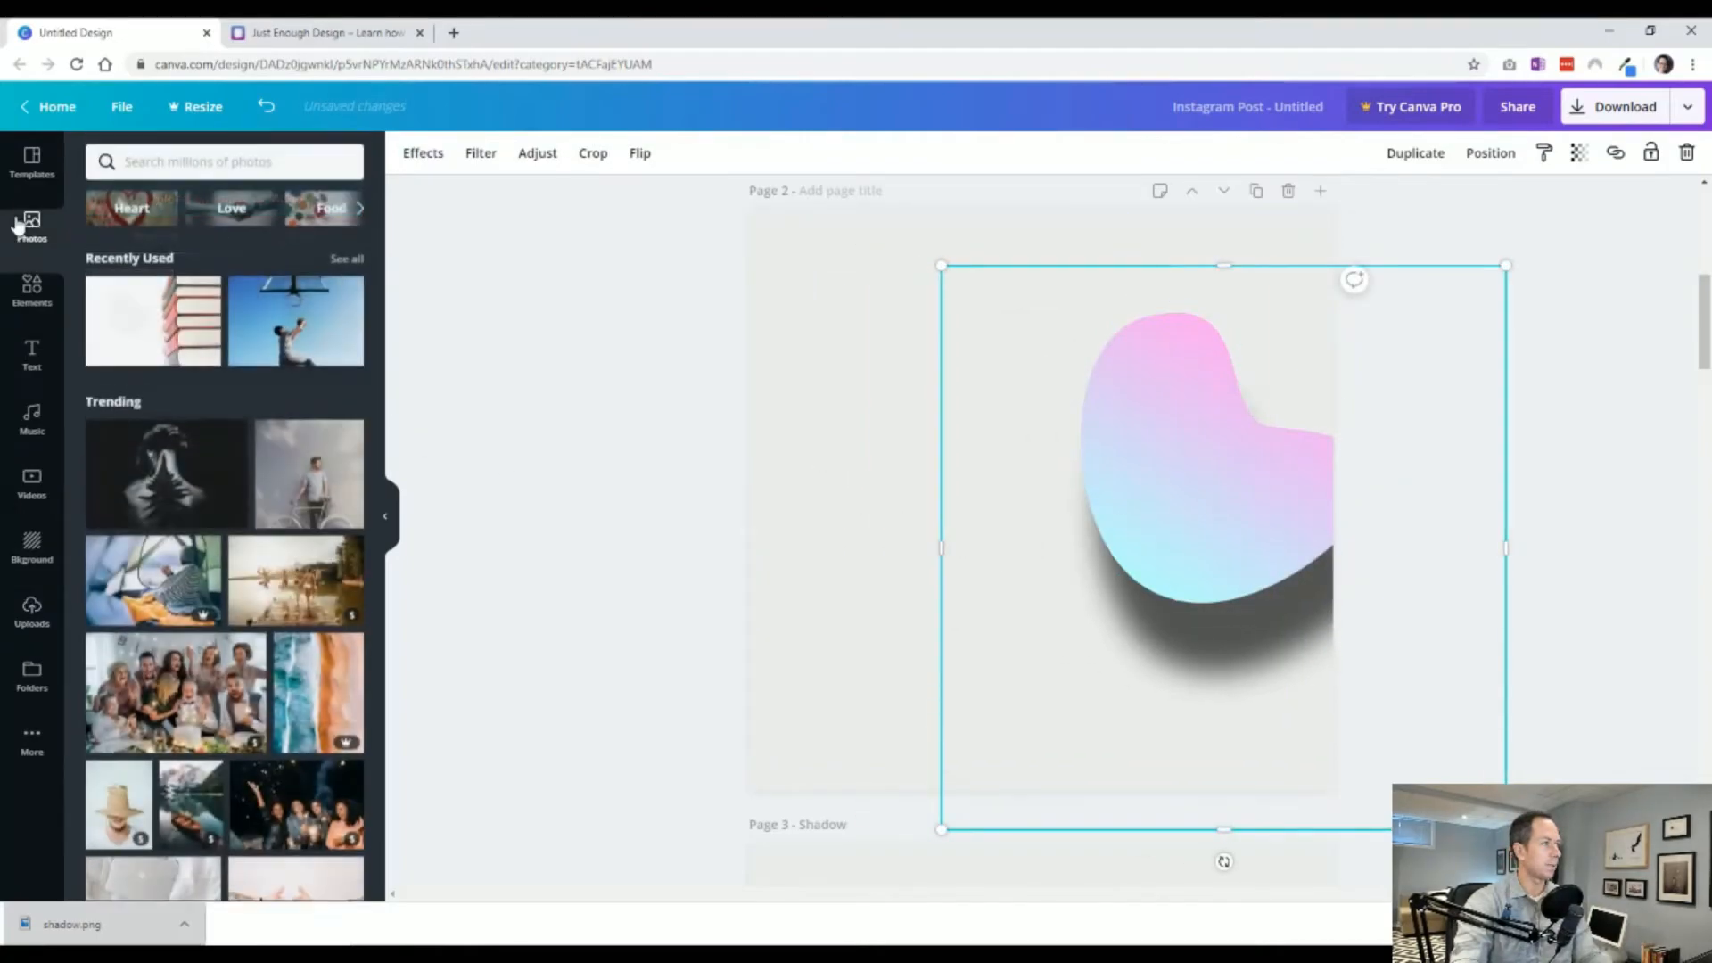
pyautogui.moveTo(295, 319); pyautogui.dragTo(783, 413)
pyautogui.moveTo(997, 711); pyautogui.dragTo(895, 669)
pyautogui.click(958, 713)
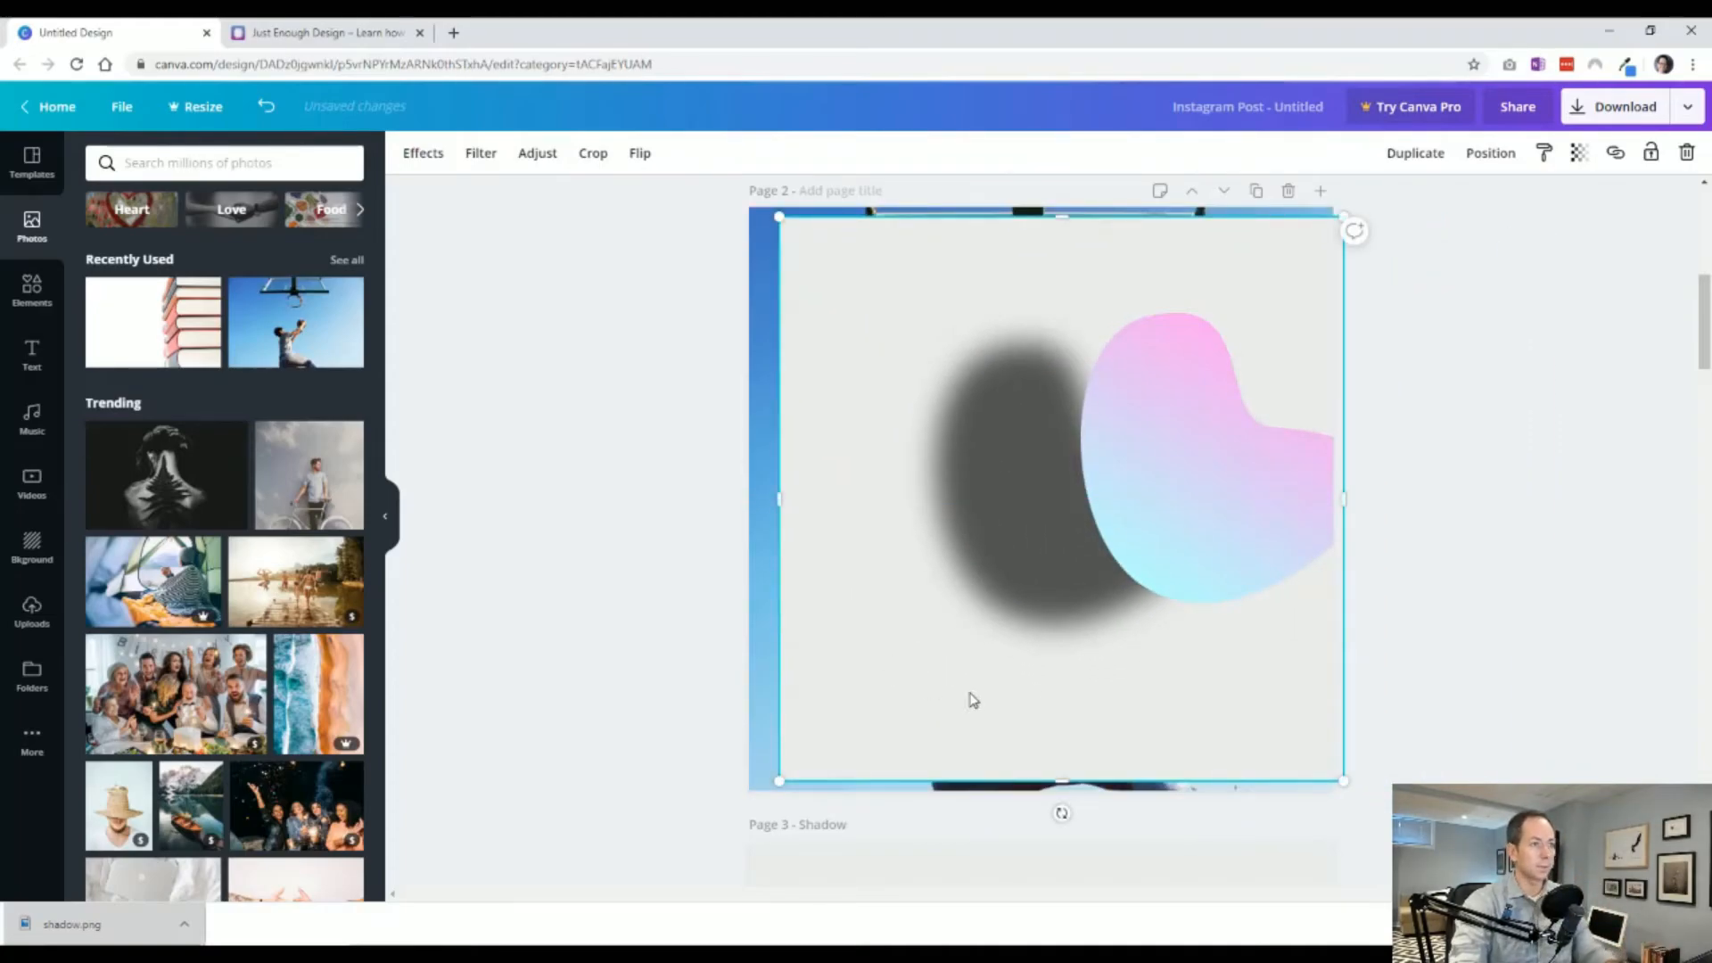
pyautogui.hotkey('ctrl', 'z')
pyautogui.hotkey('ctrl', 'z')
pyautogui.hotkey('ctrl', 'z')
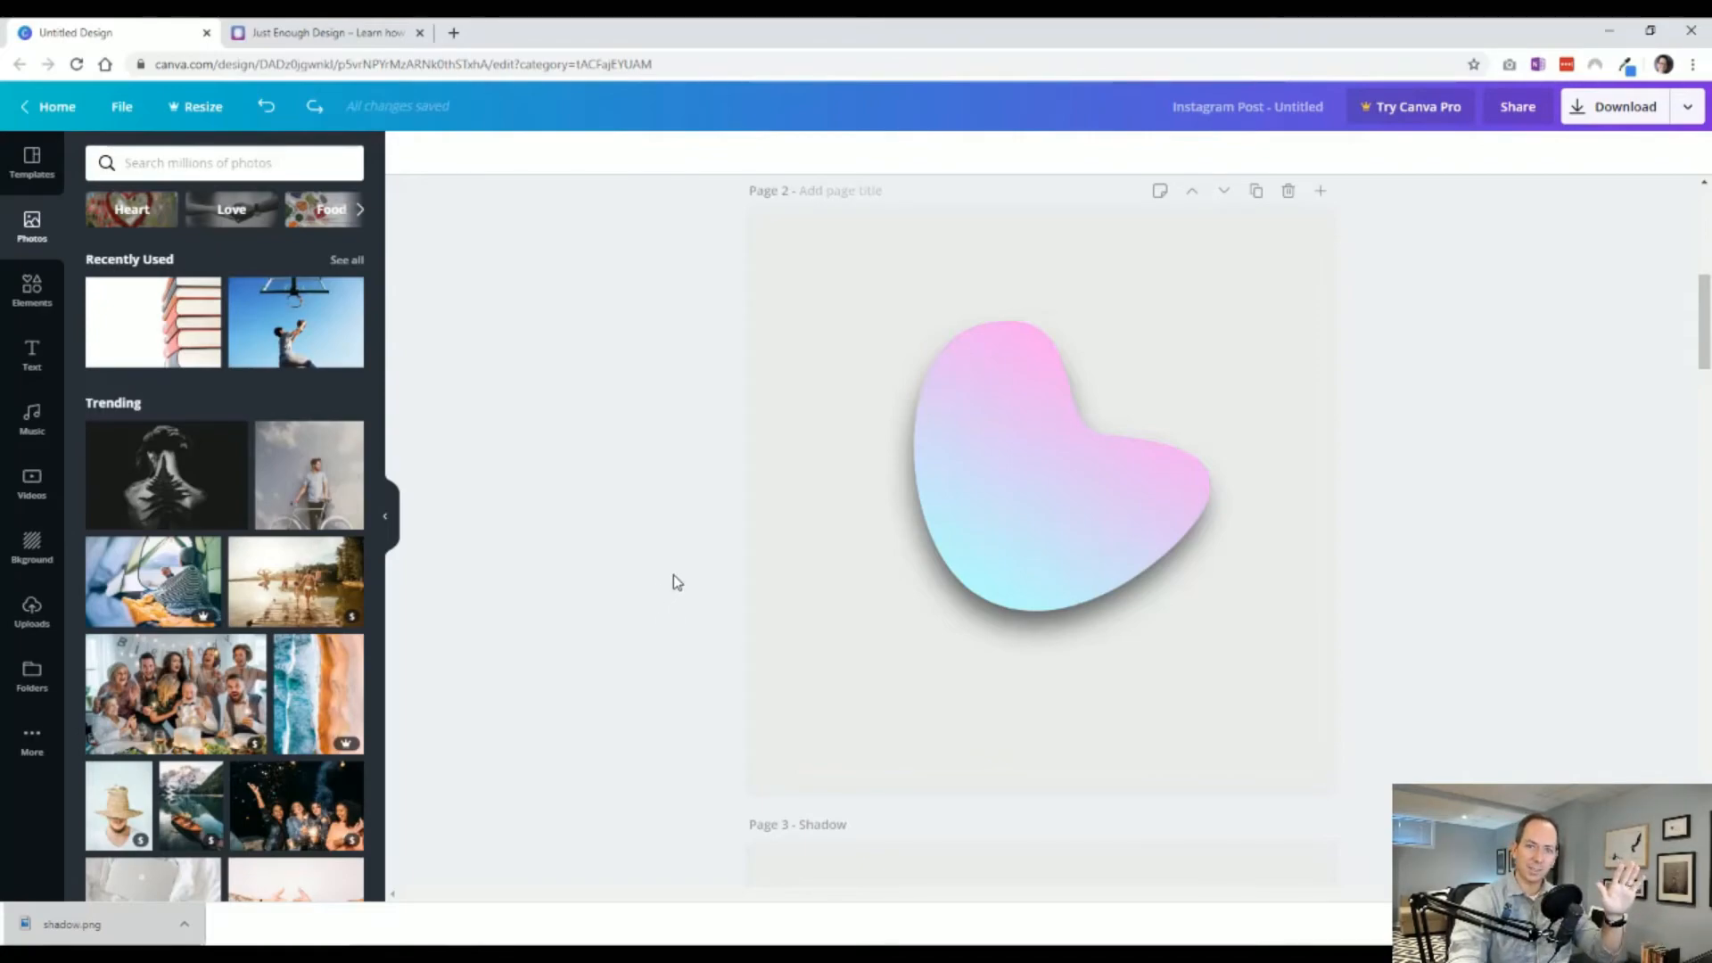
# Scroll through shadow pages 6 and 7 to examine the different blurred shadow shapes.
pyautogui.scroll(-20, 673, 576)
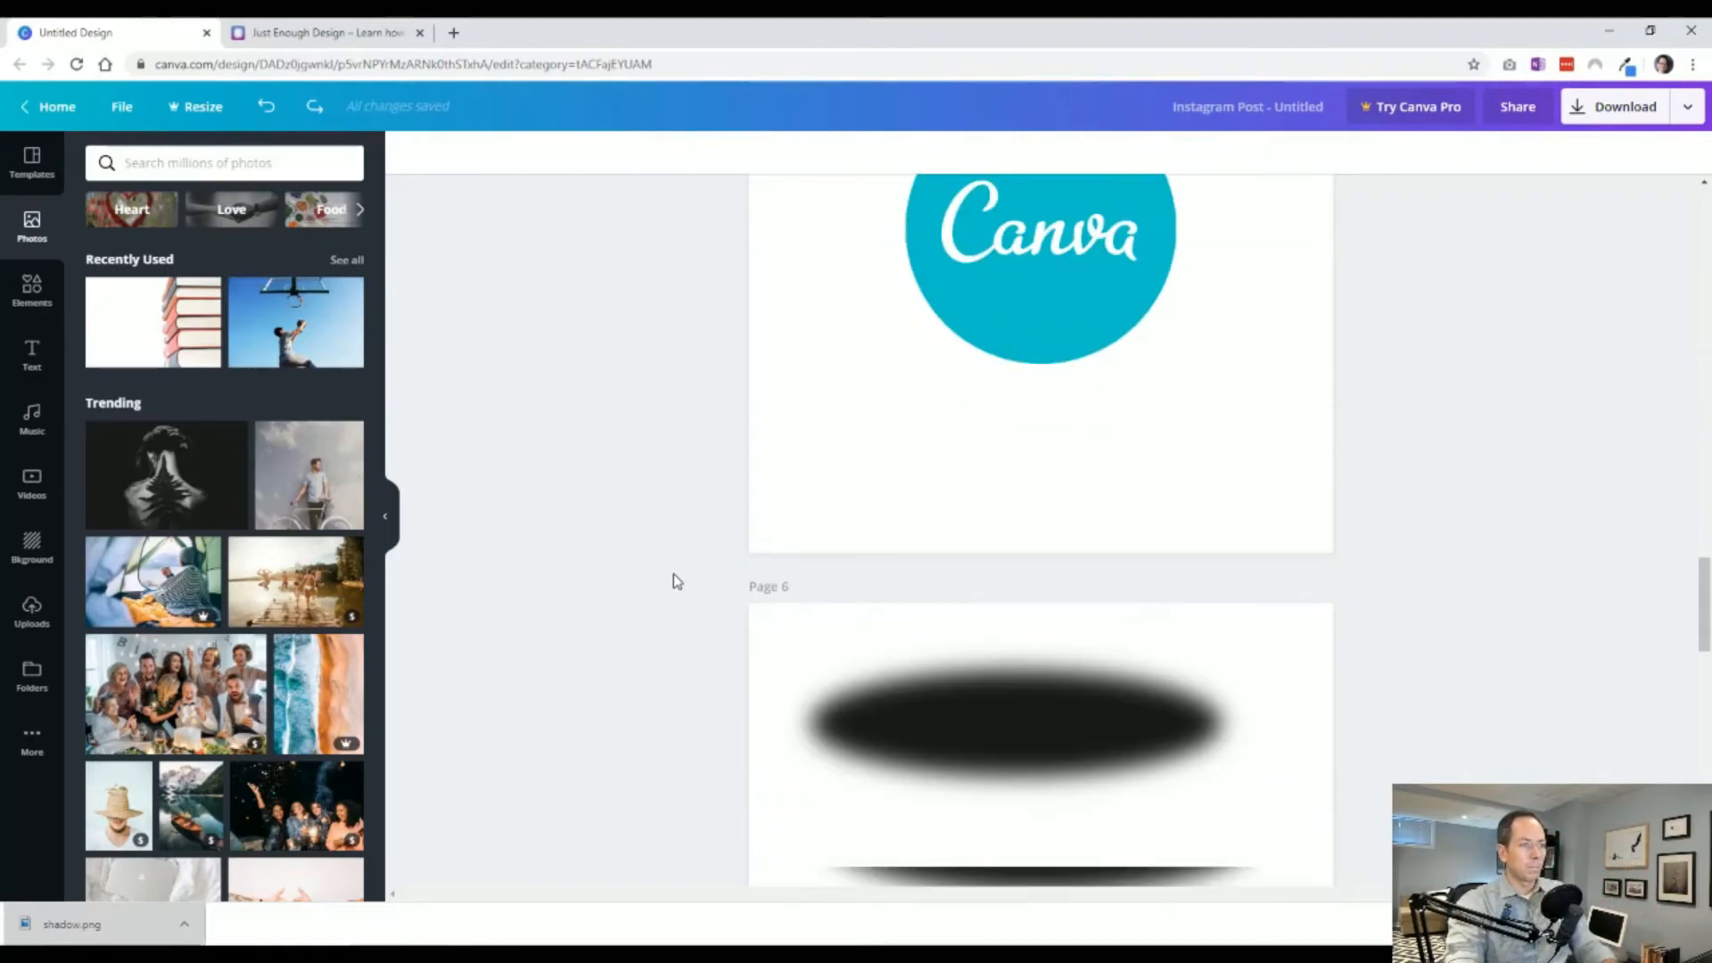
pyautogui.scroll(-8, 673, 573)
pyautogui.scroll(4, 740, 690)
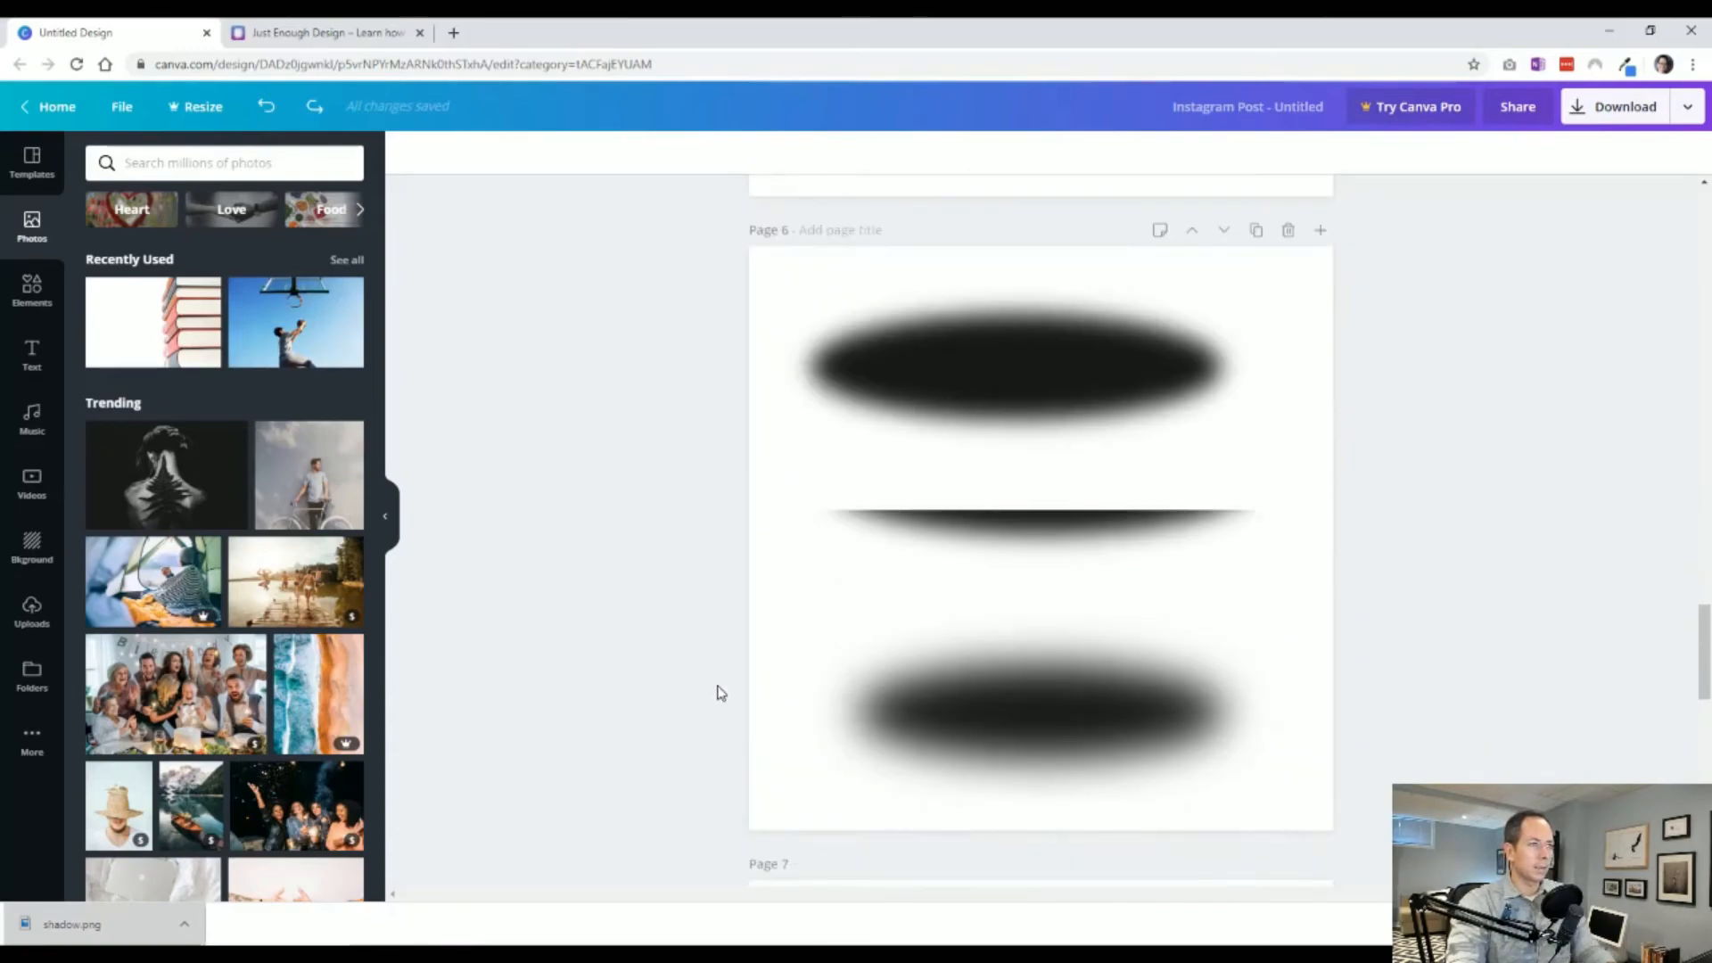
pyautogui.moveTo(1017, 409); pyautogui.dragTo(1028, 416)
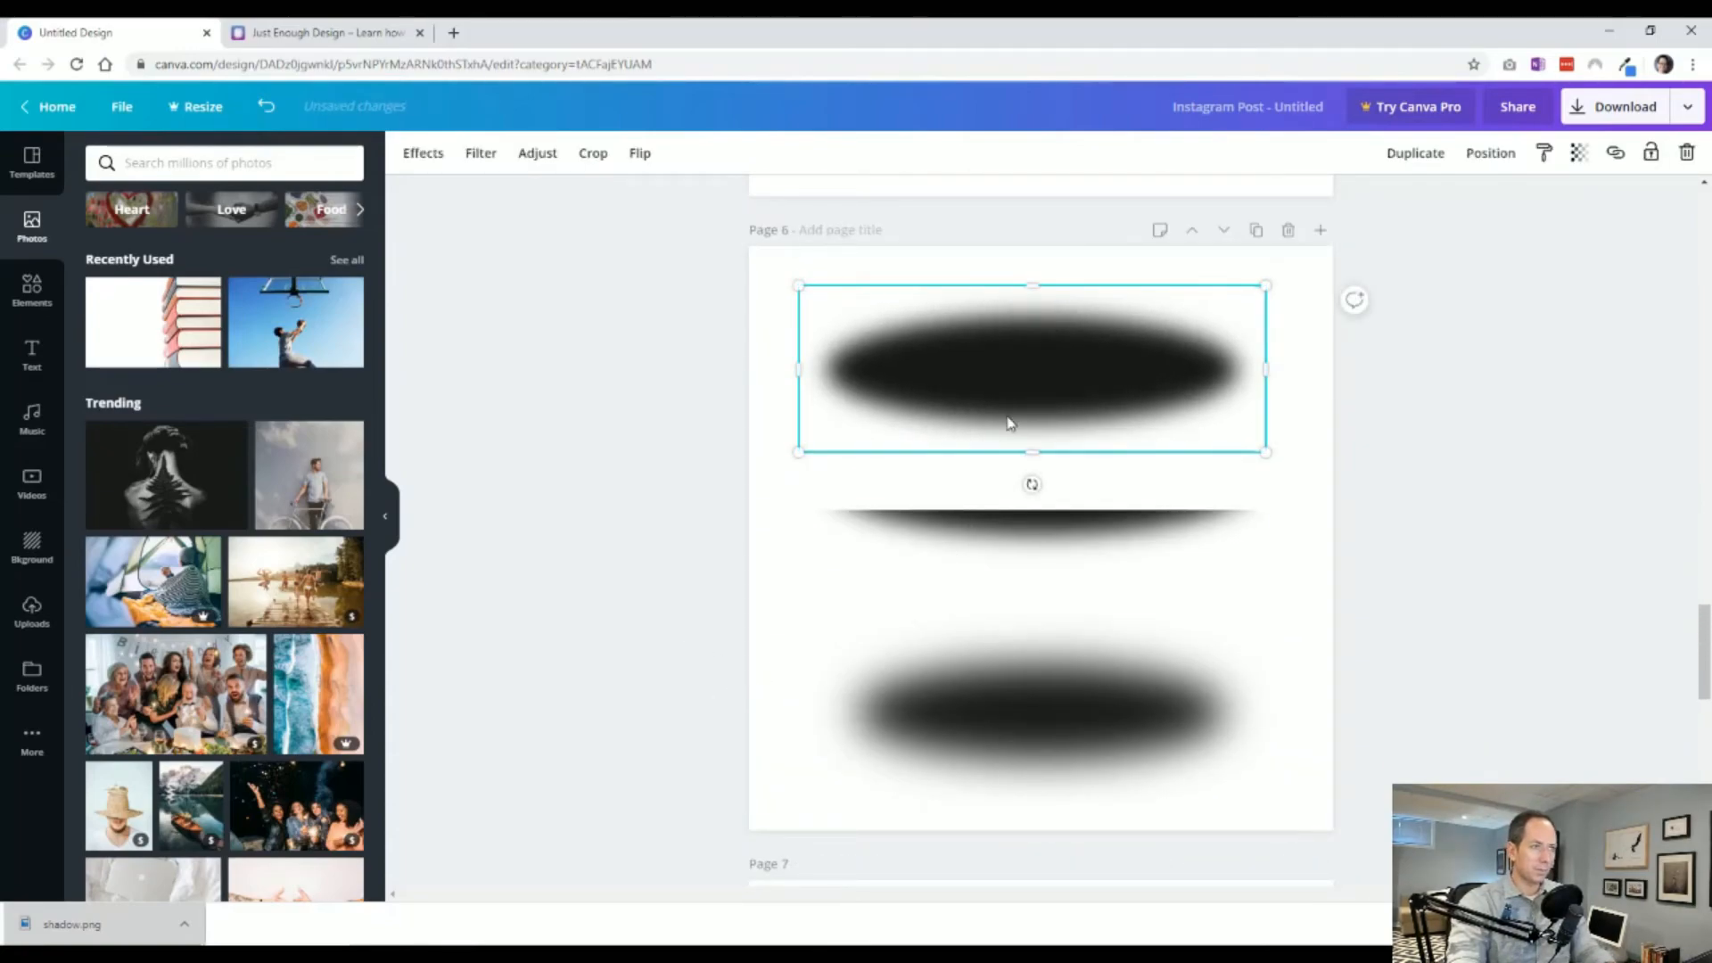
pyautogui.scroll(-8, 848, 660)
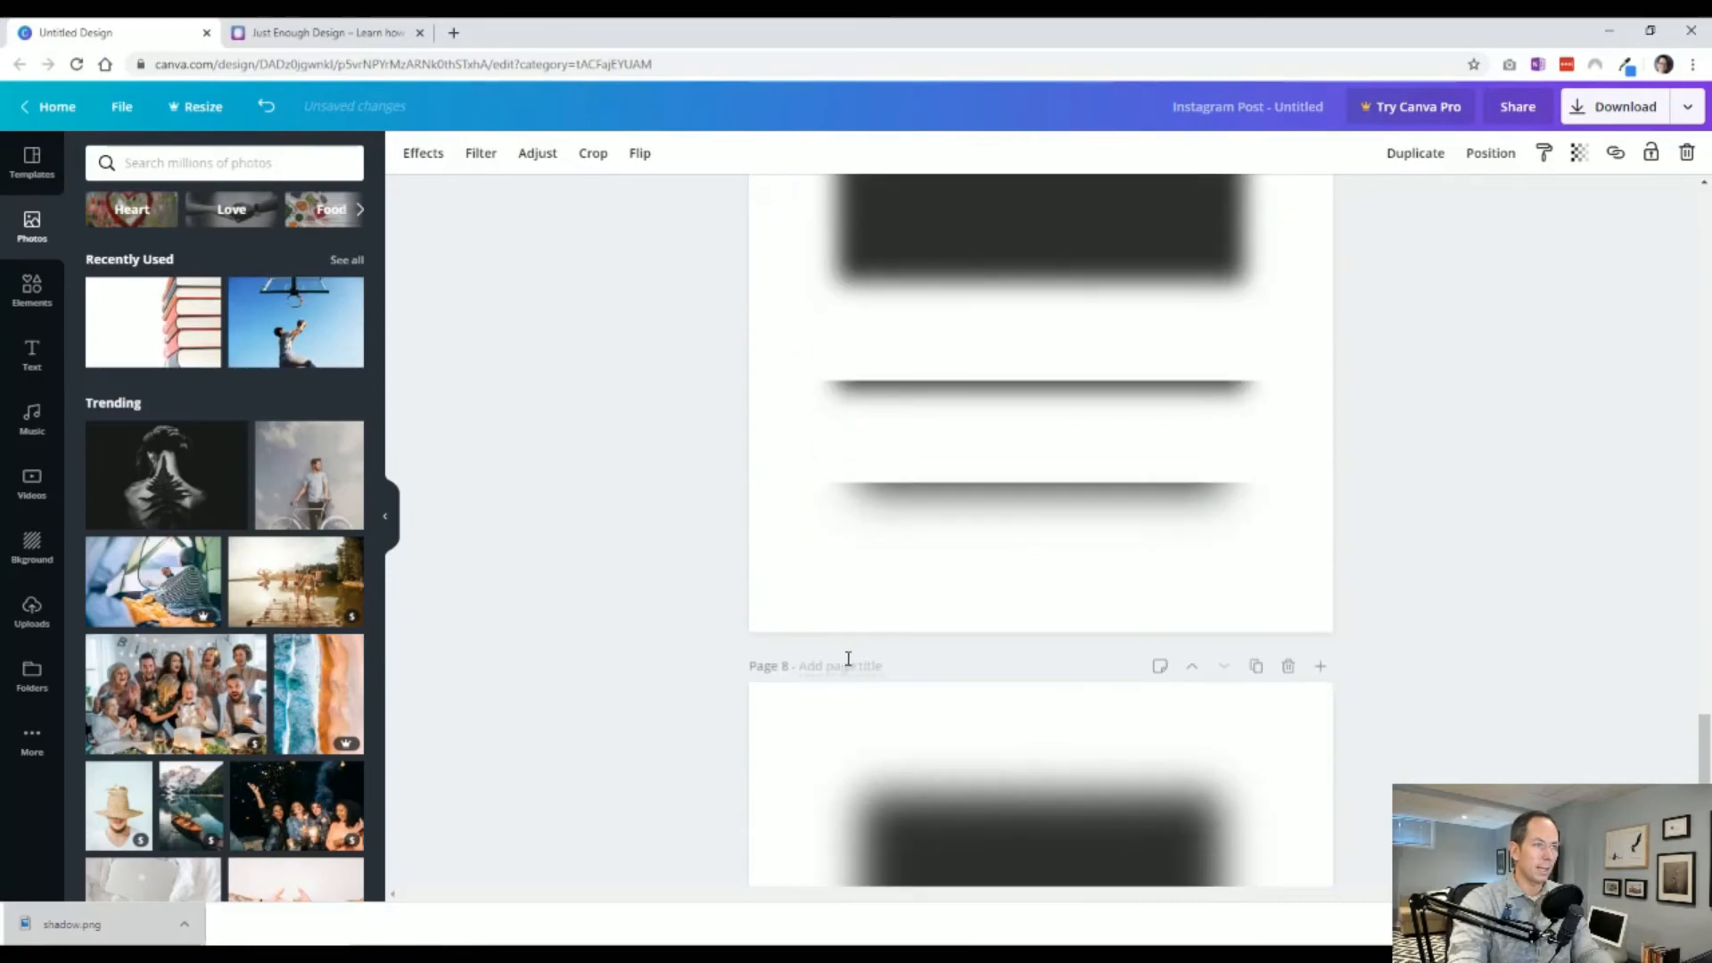
pyautogui.scroll(2, 1061, 650)
pyautogui.click(1078, 410)
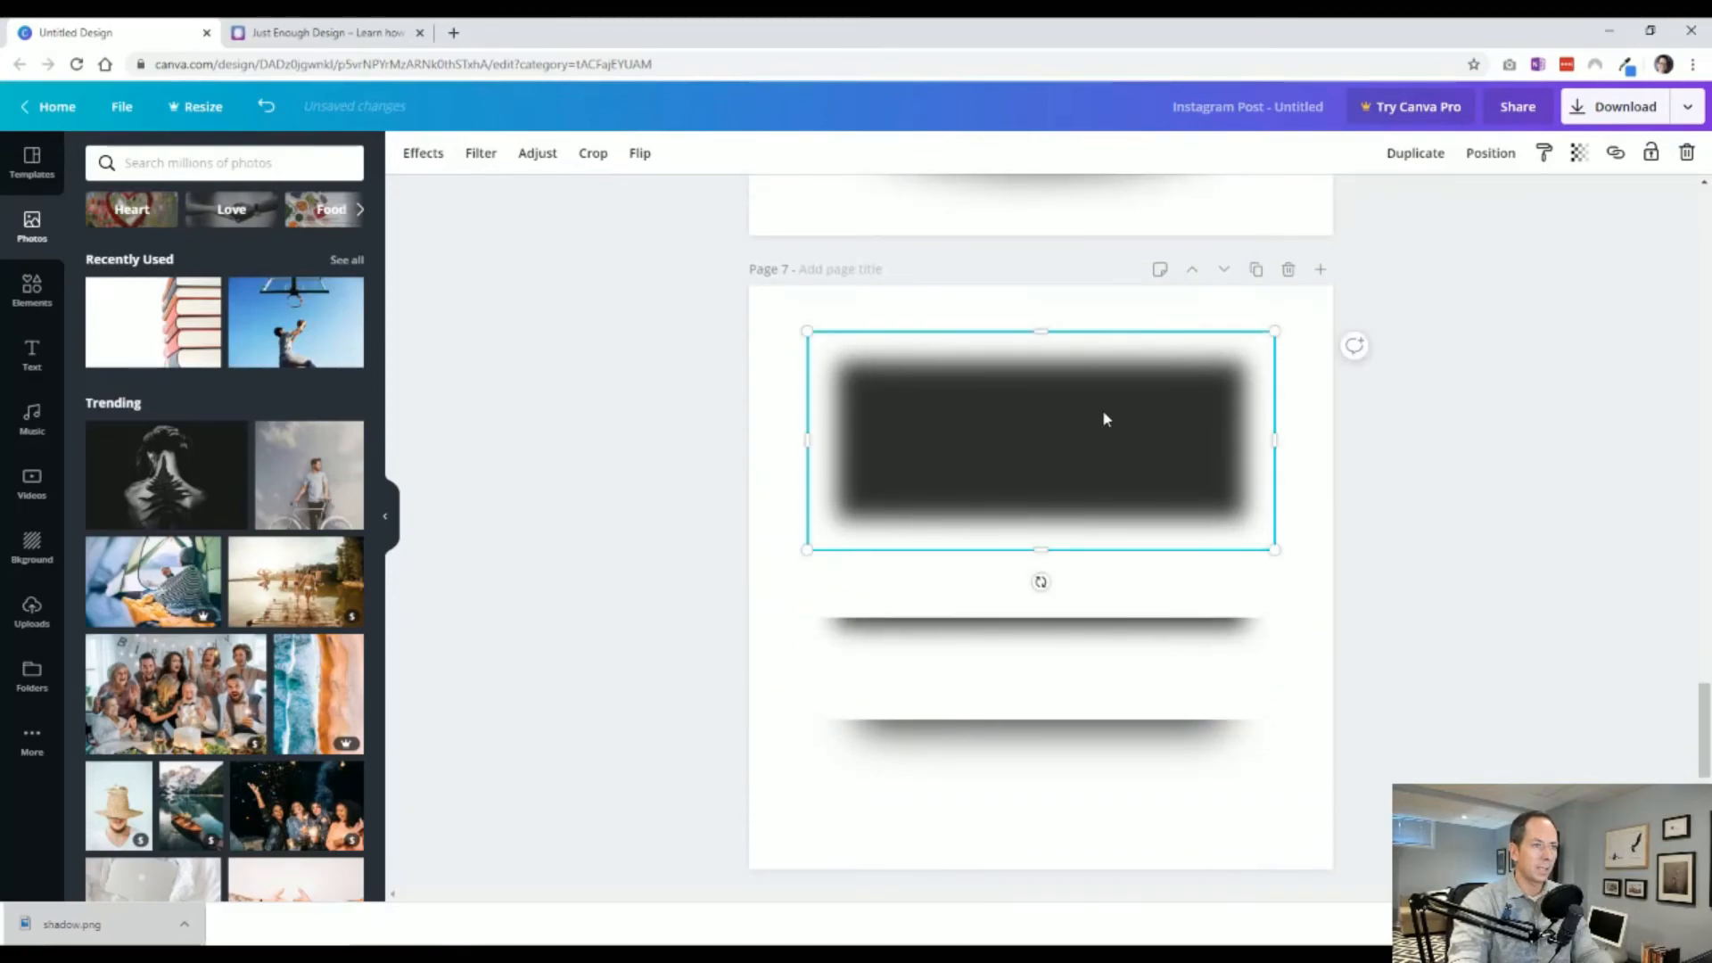
pyautogui.click(1123, 639)
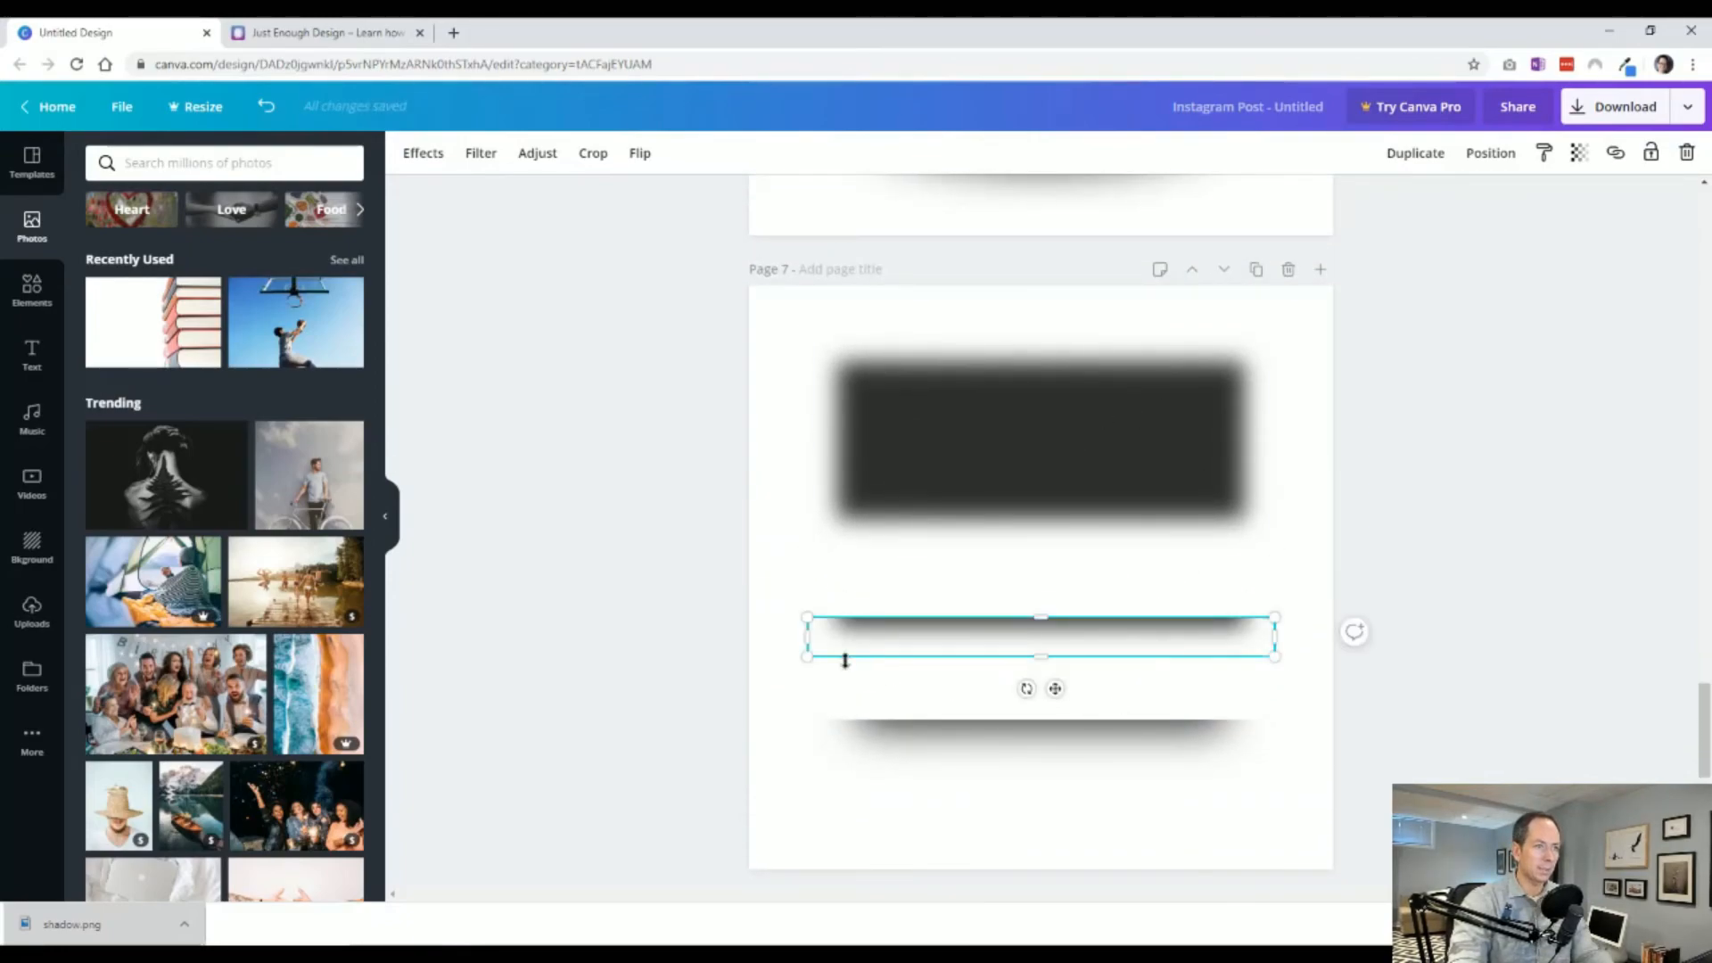
pyautogui.press('Escape')
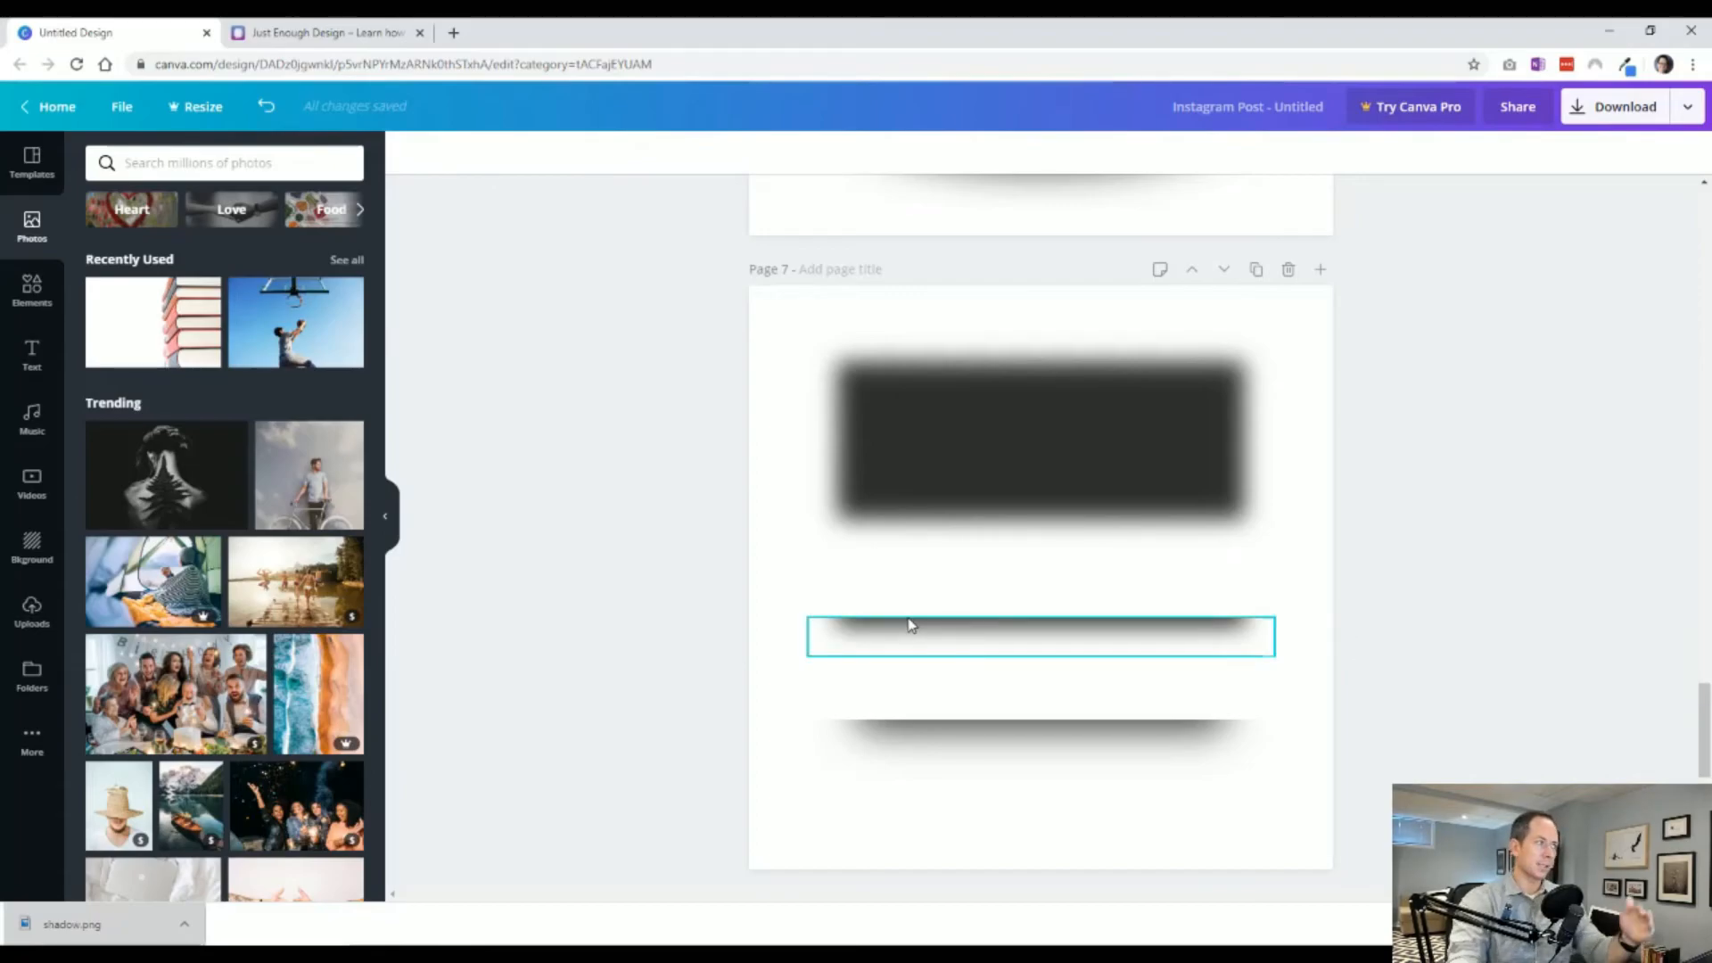
# Clear the elements search and add the strawberry illustration from the featured elements.
pyautogui.click(31, 290)
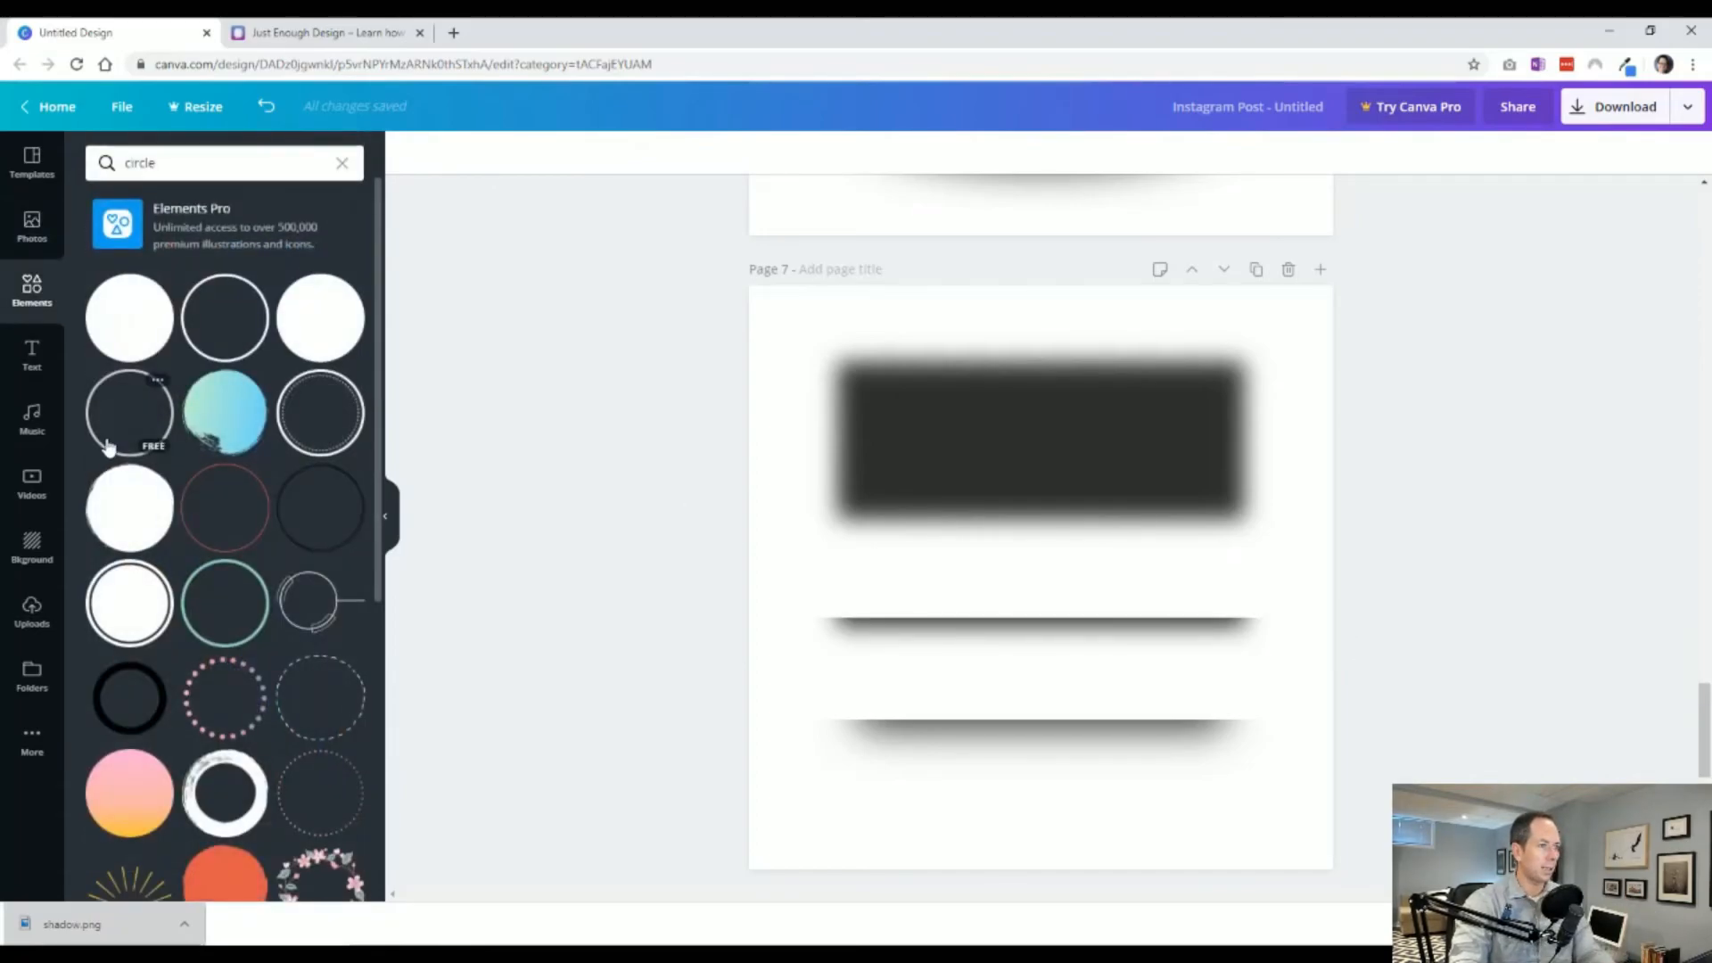
pyautogui.click(169, 163)
pyautogui.press('BackSpace')
pyautogui.press('Return')
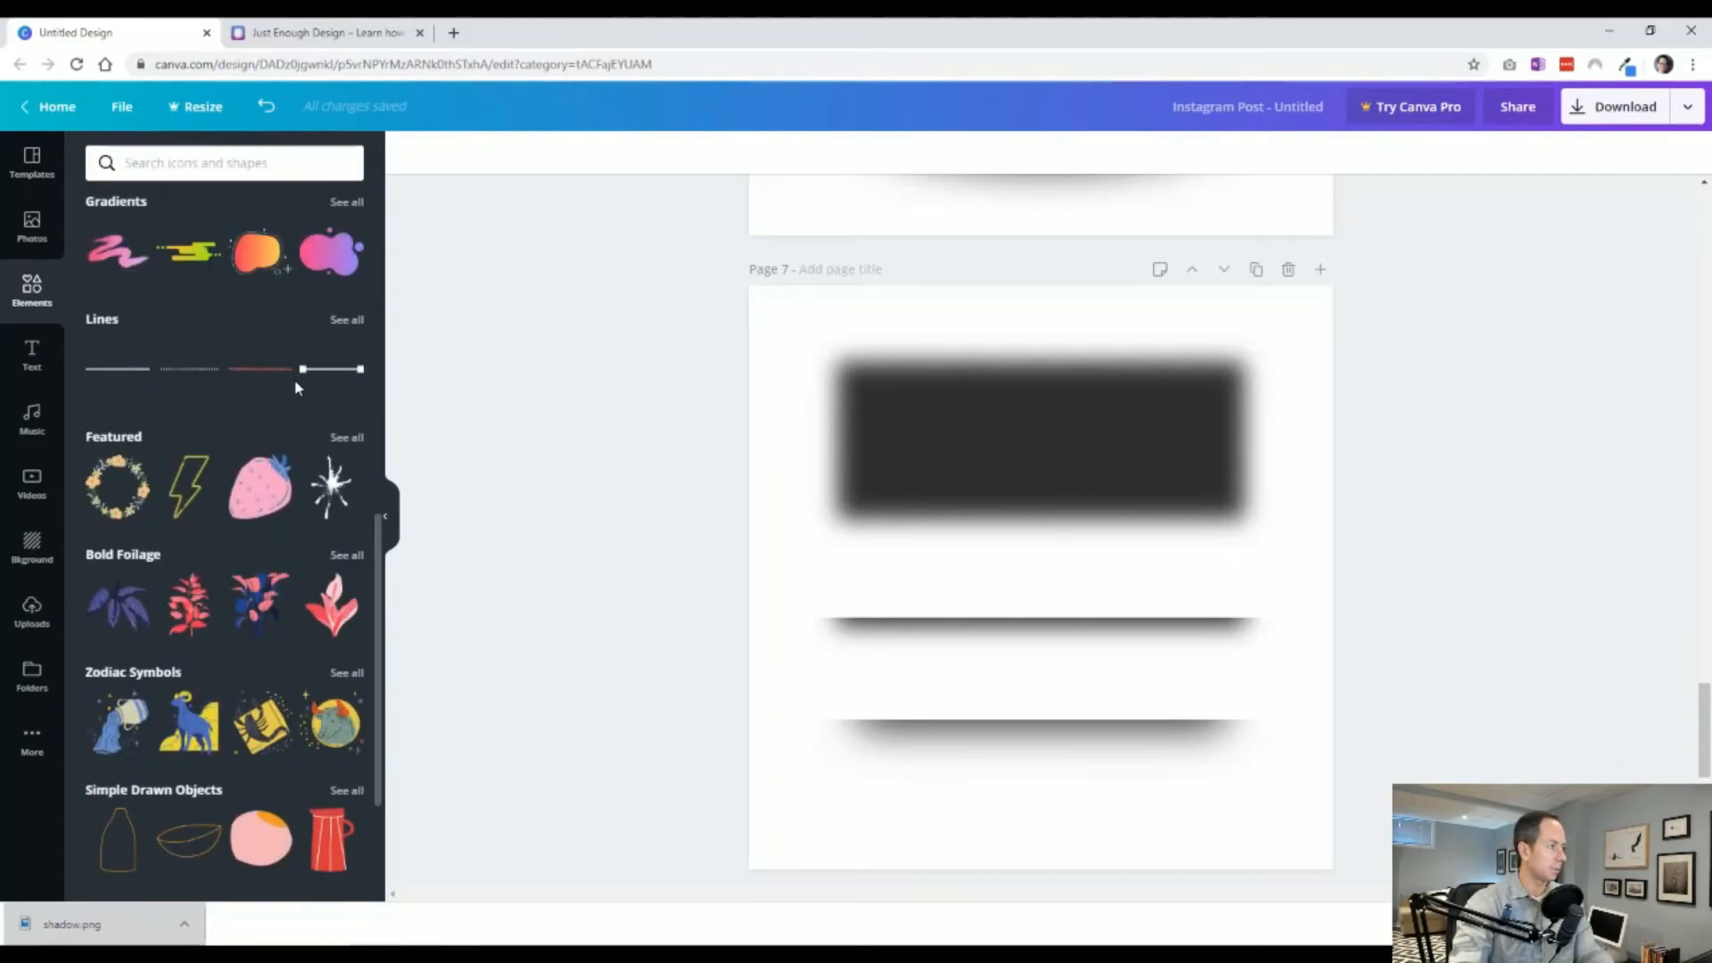
pyautogui.click(260, 488)
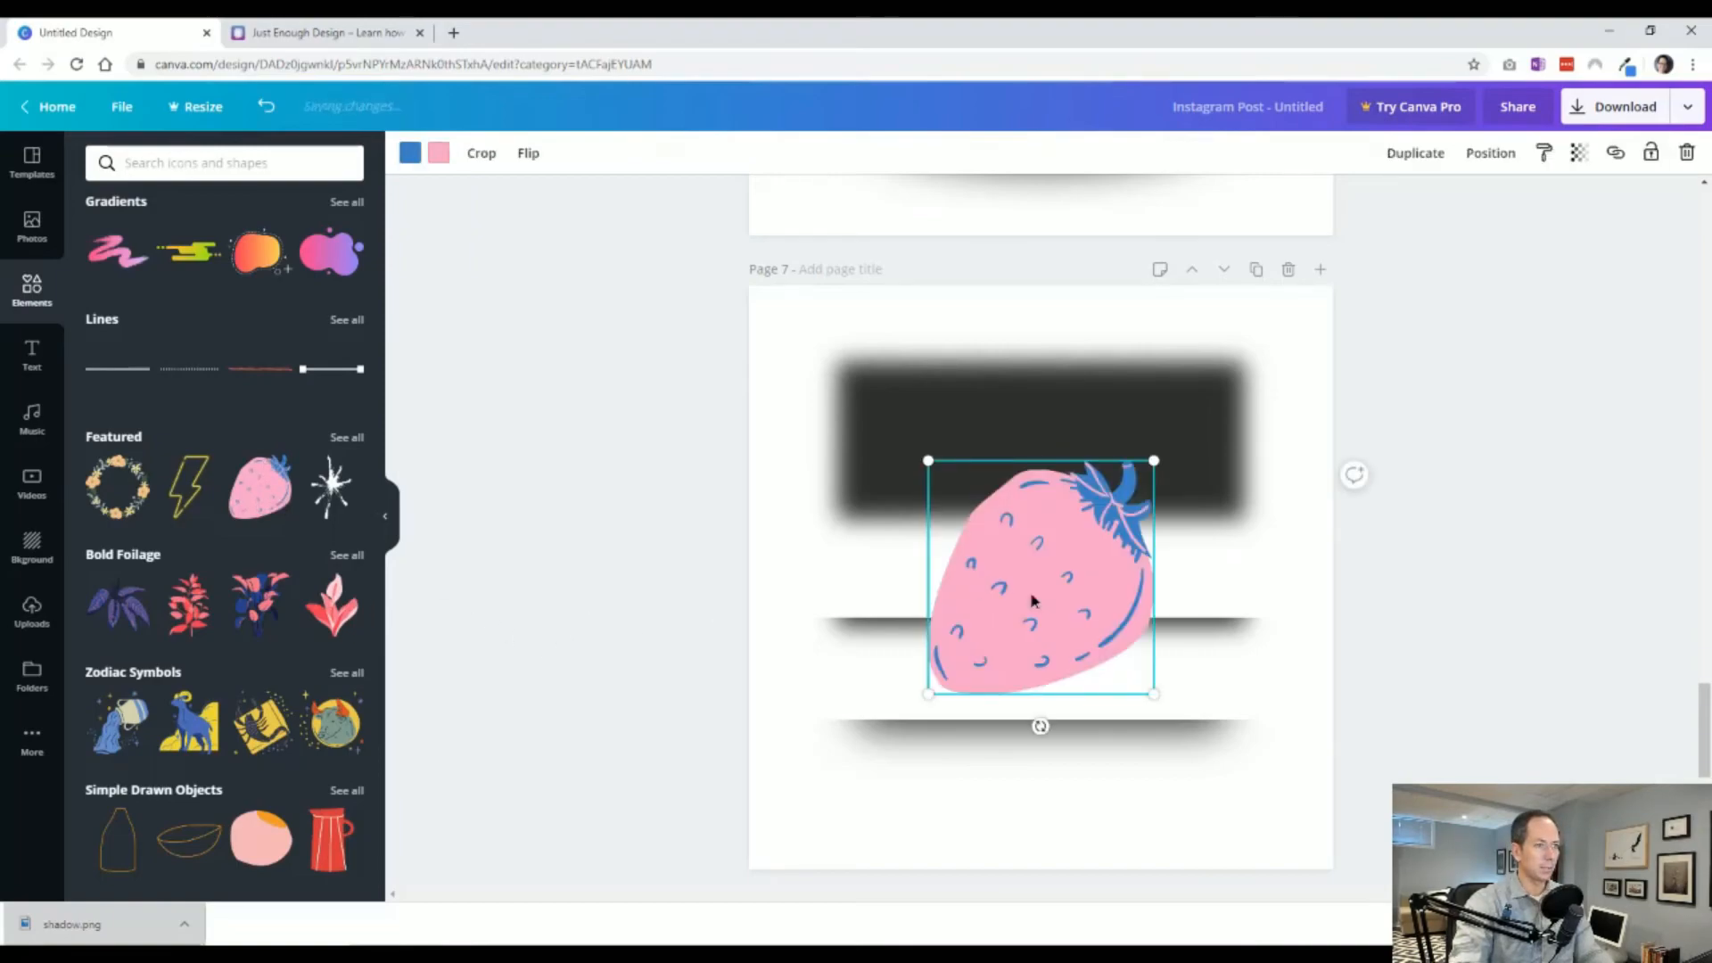
# Delete the top two shadows on page 6, paste the strawberry there and move it upward.
pyautogui.scroll(5, 1029, 599)
pyautogui.click(1047, 535)
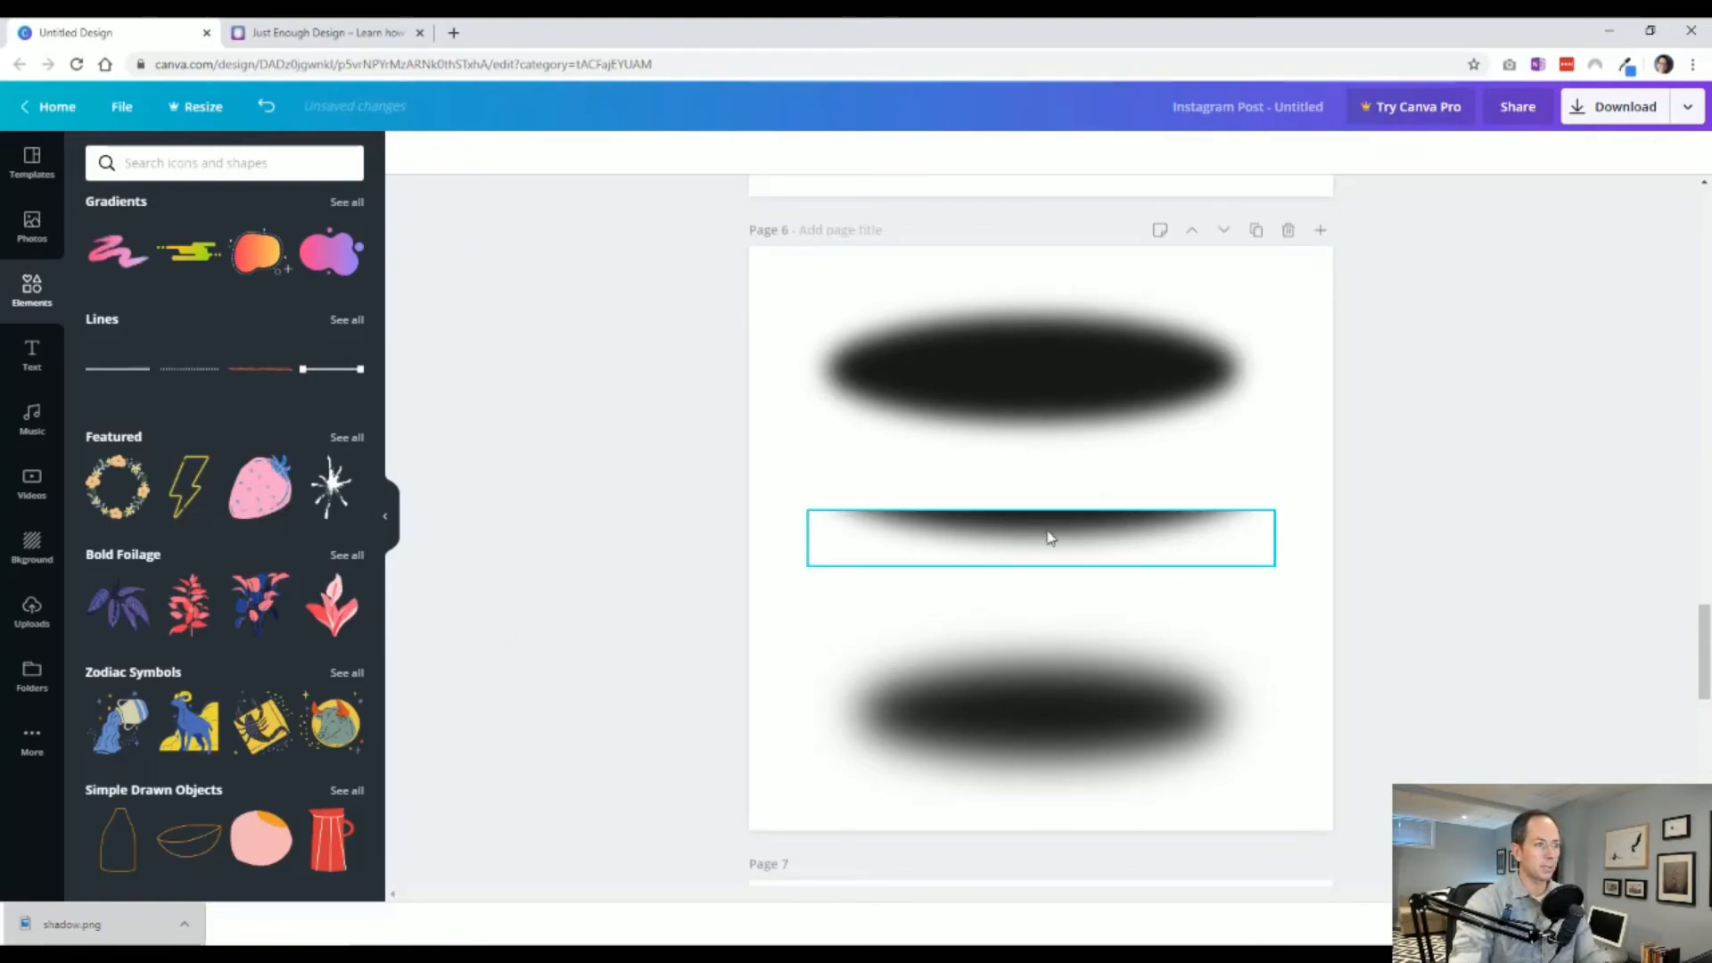
pyautogui.keyDown('shift'); pyautogui.click(1044, 397); pyautogui.keyUp('shift')
pyautogui.press('Delete')
pyautogui.hotkey('ctrl', 'v')
pyautogui.moveTo(1059, 533); pyautogui.dragTo(1059, 473)
# Shrink the bottom ellipse shadow on page 6 and position it beneath the strawberry.
pyautogui.click(1257, 755)
pyautogui.moveTo(1275, 796); pyautogui.dragTo(1176, 758)
pyautogui.moveTo(1022, 723); pyautogui.dragTo(1022, 733)
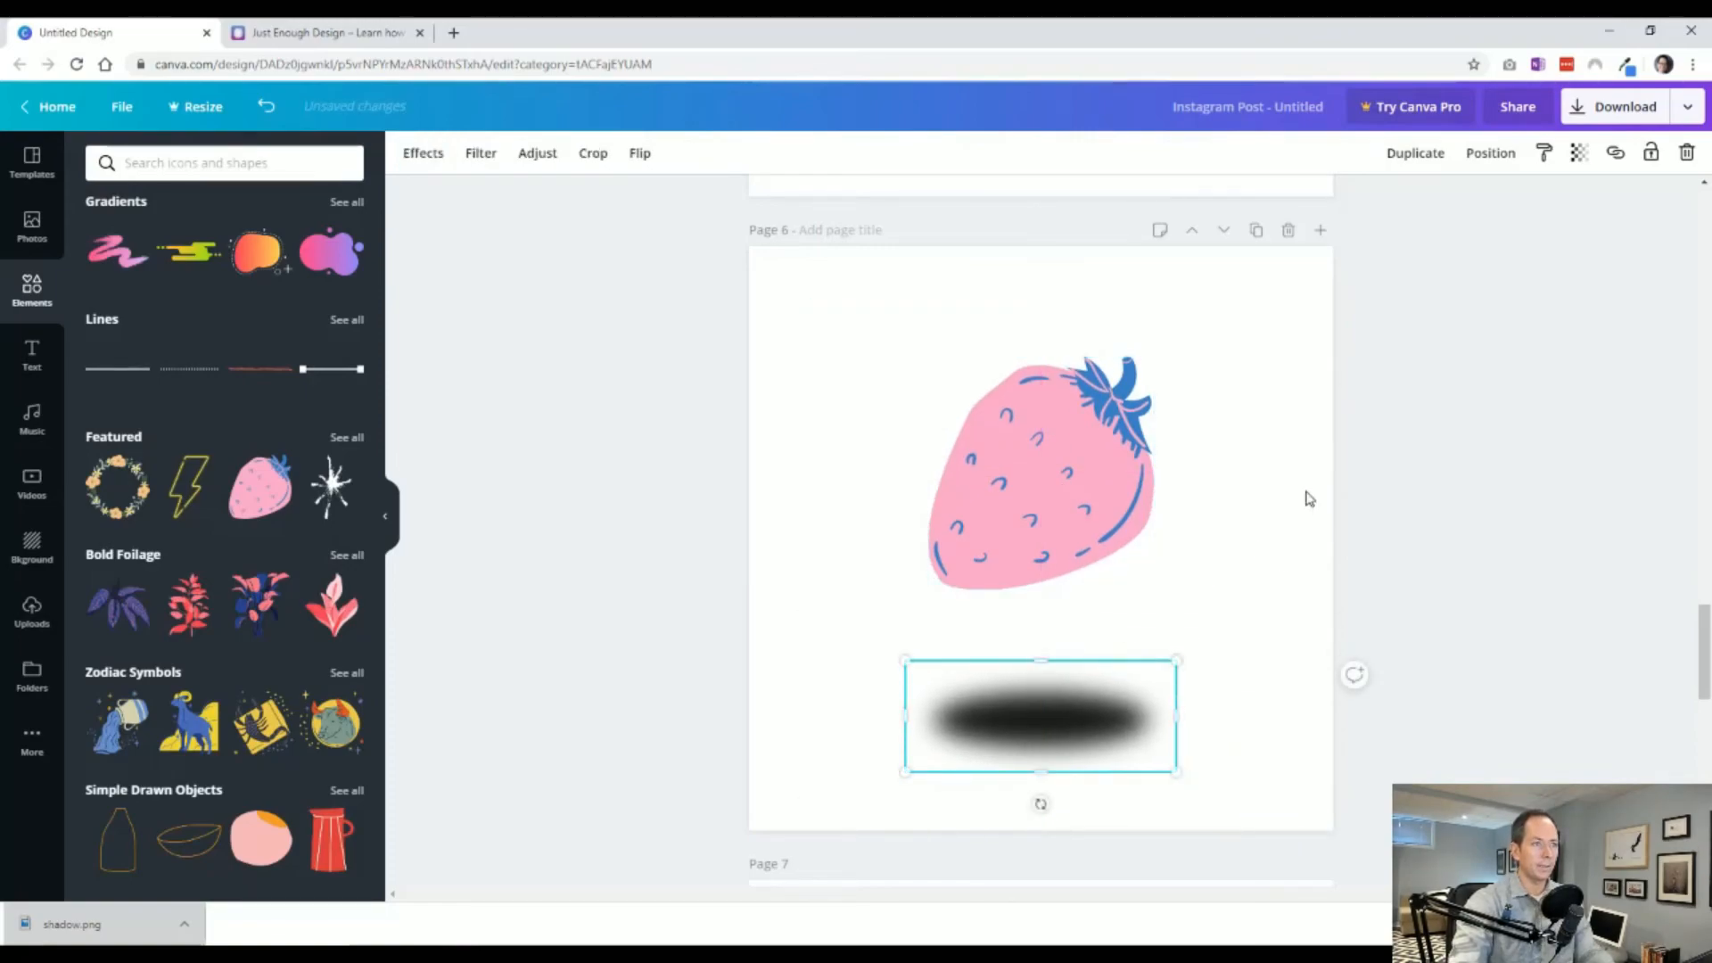
# Lower the ellipse shadow's transparency setting to lighten it.
pyautogui.click(1578, 153)
pyautogui.moveTo(1526, 199); pyautogui.dragTo(1460, 200)
pyautogui.click(1485, 648)
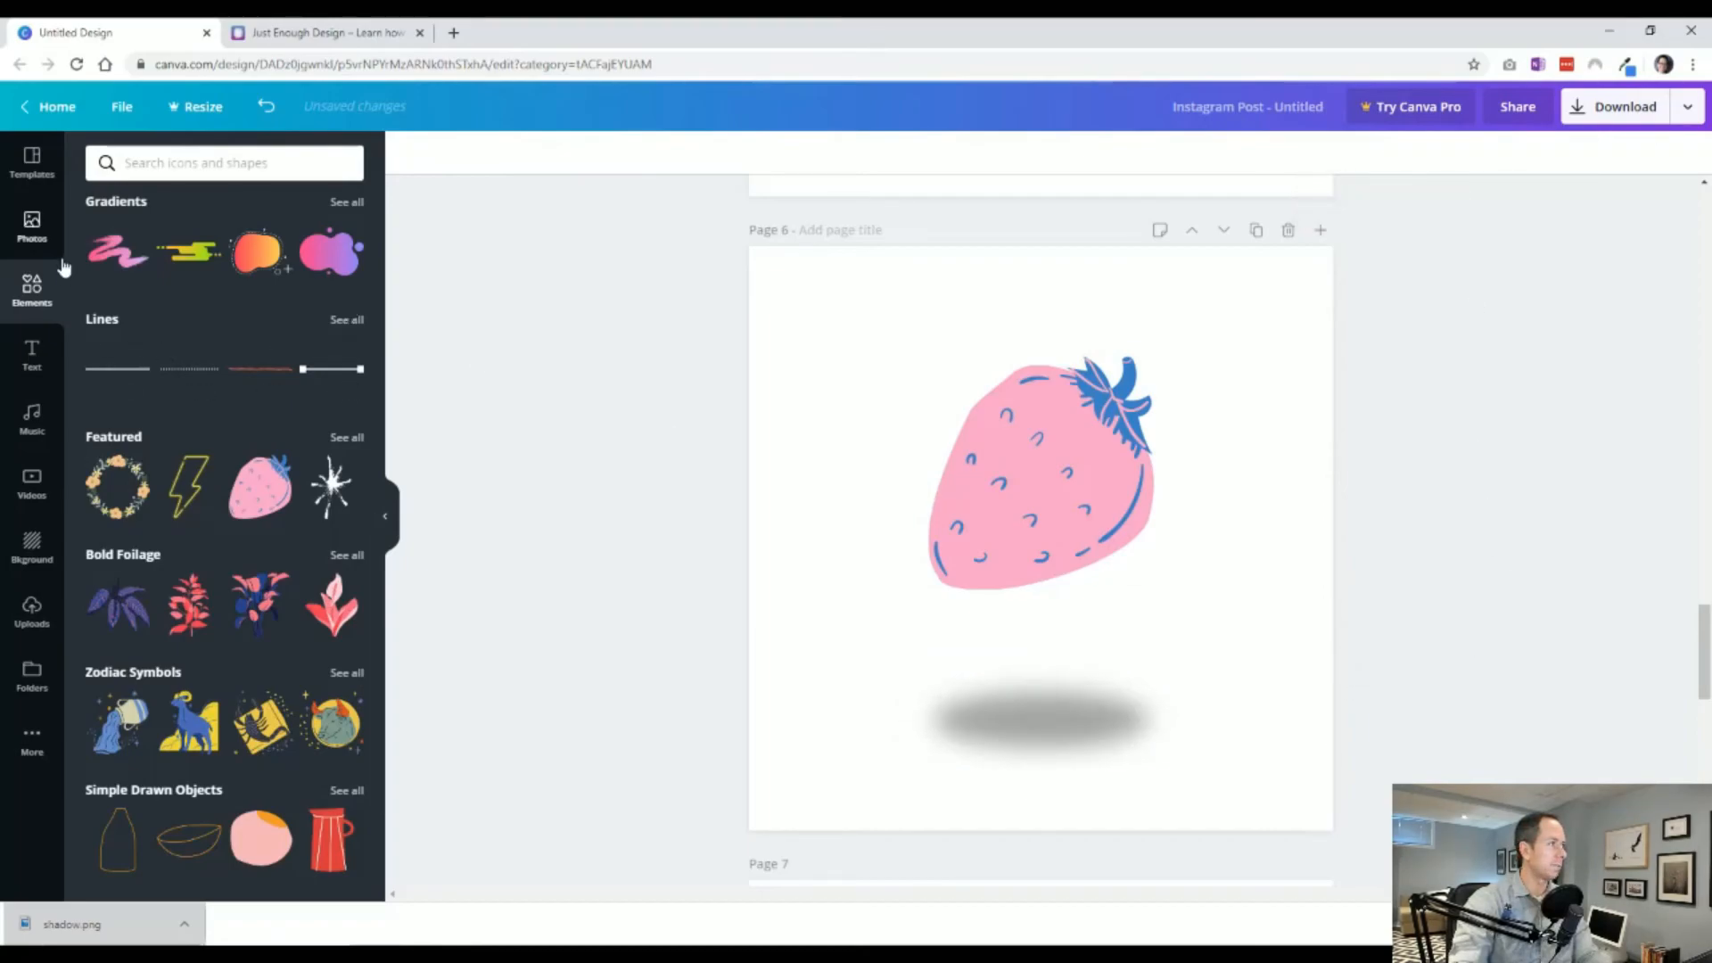
# Add the basketball photo to page 8 and resize it taller over the blurred rectangle shadow.
pyautogui.click(33, 228)
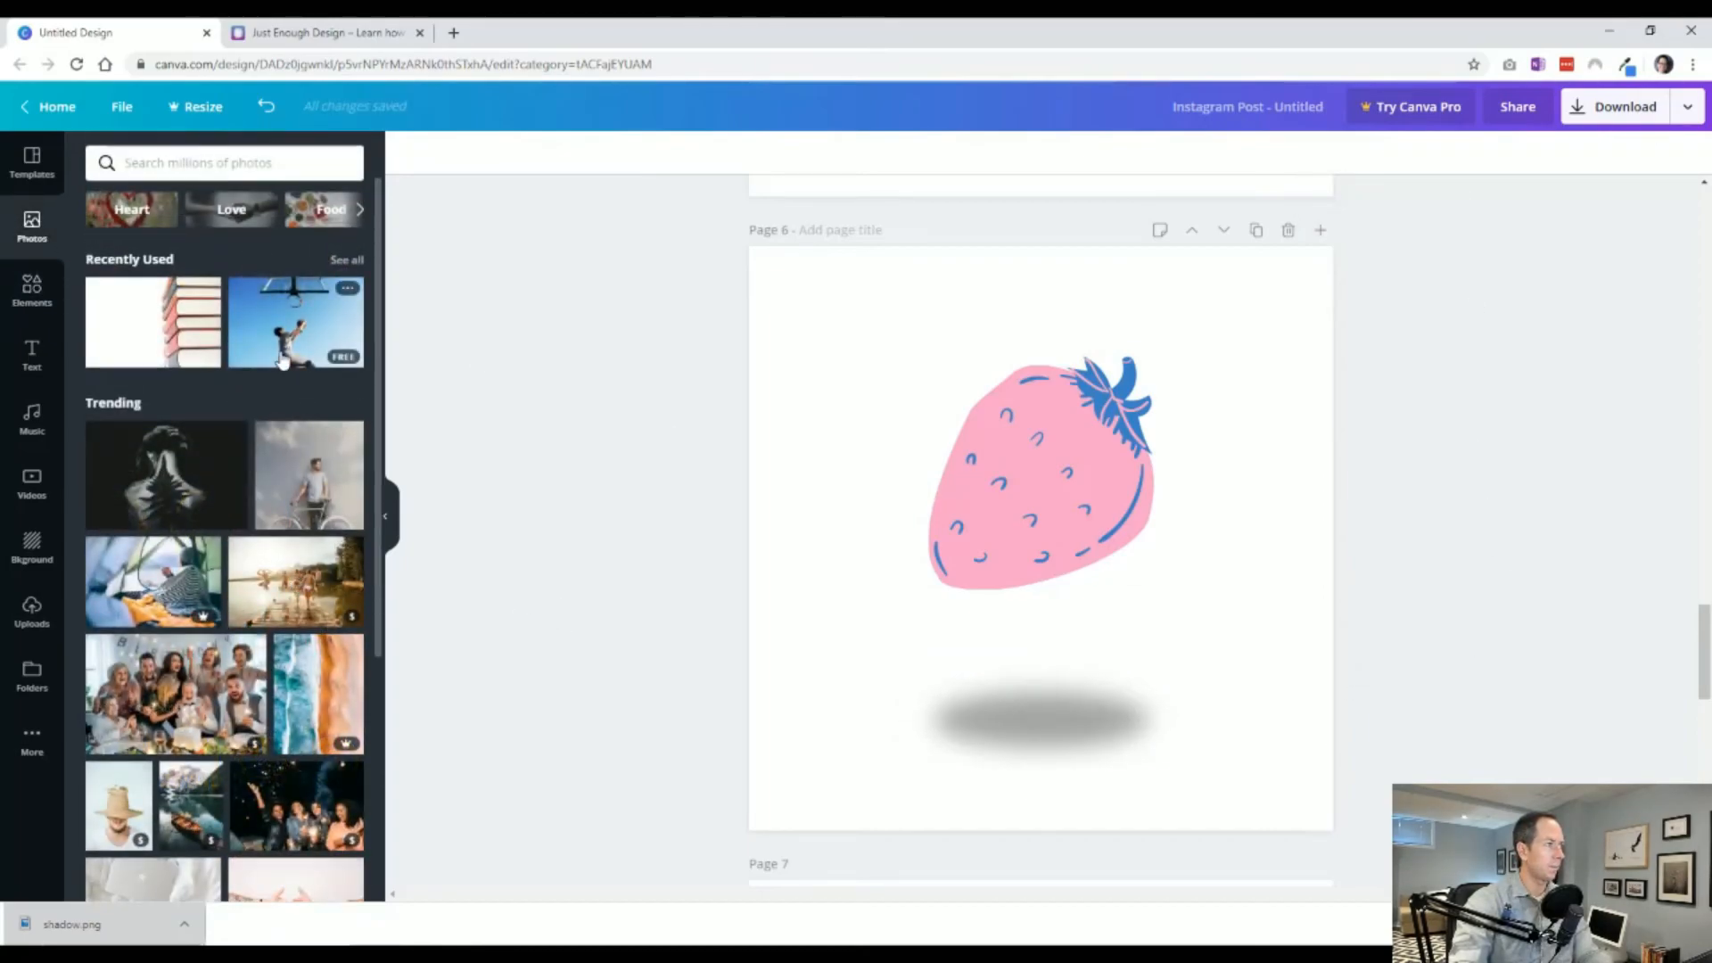
pyautogui.scroll(-12, 629, 563)
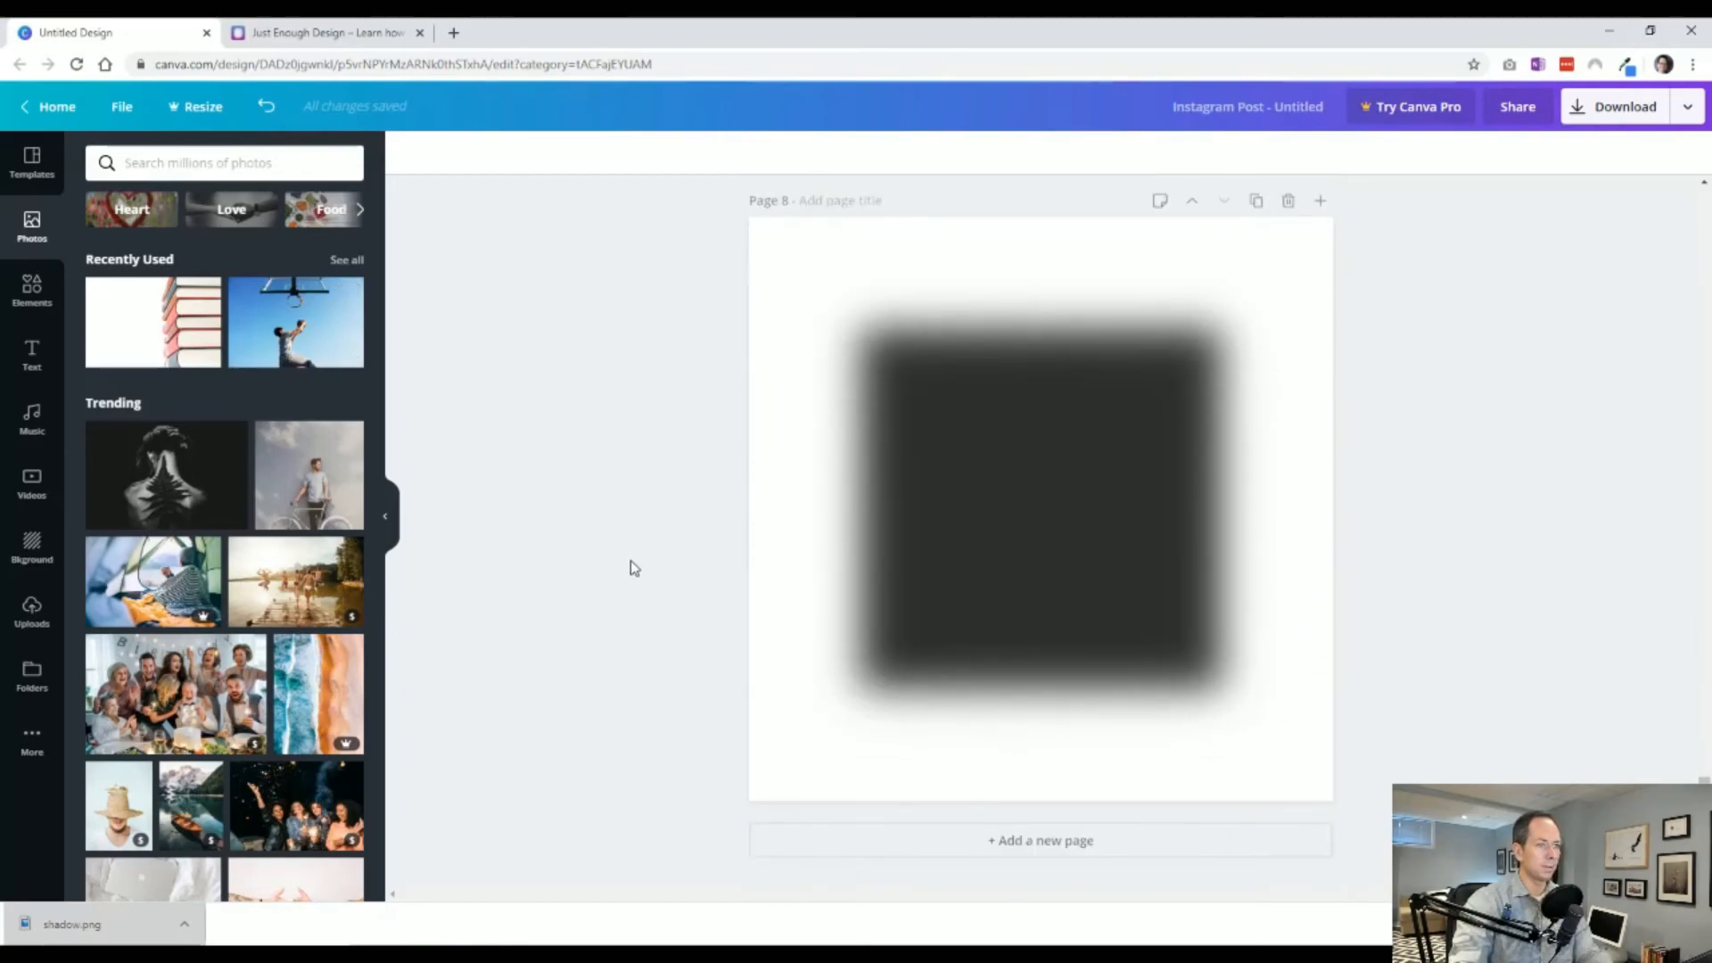
pyautogui.click(298, 330)
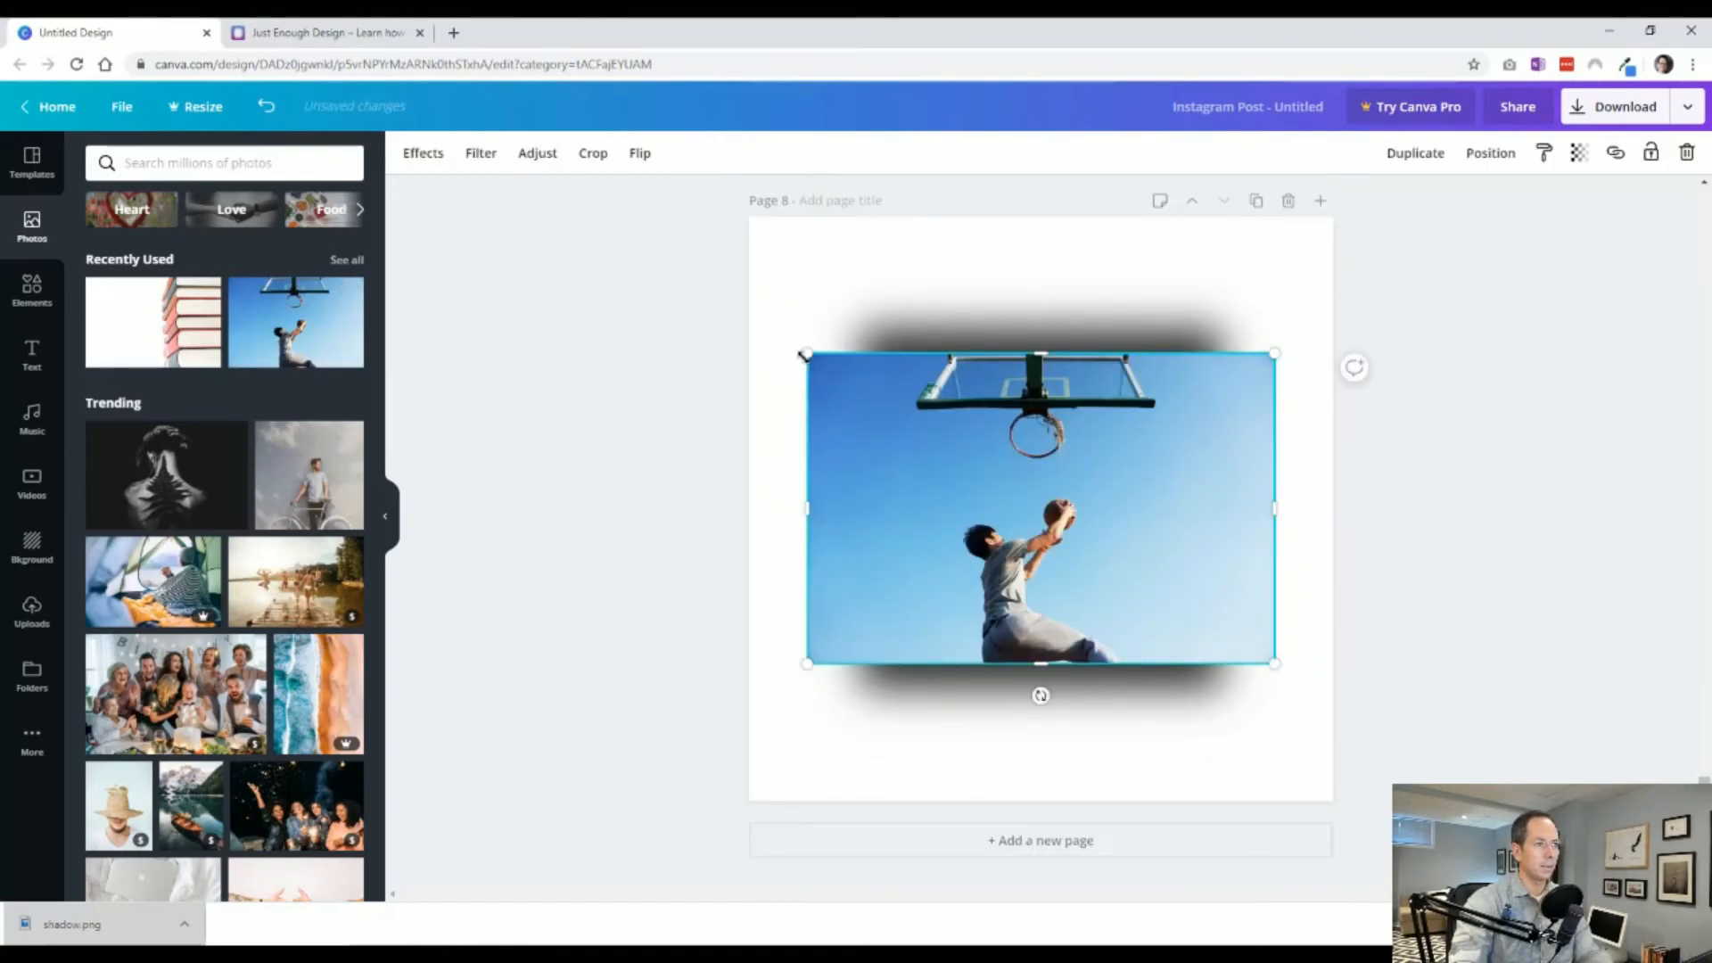
pyautogui.moveTo(855, 411); pyautogui.dragTo(1037, 253)
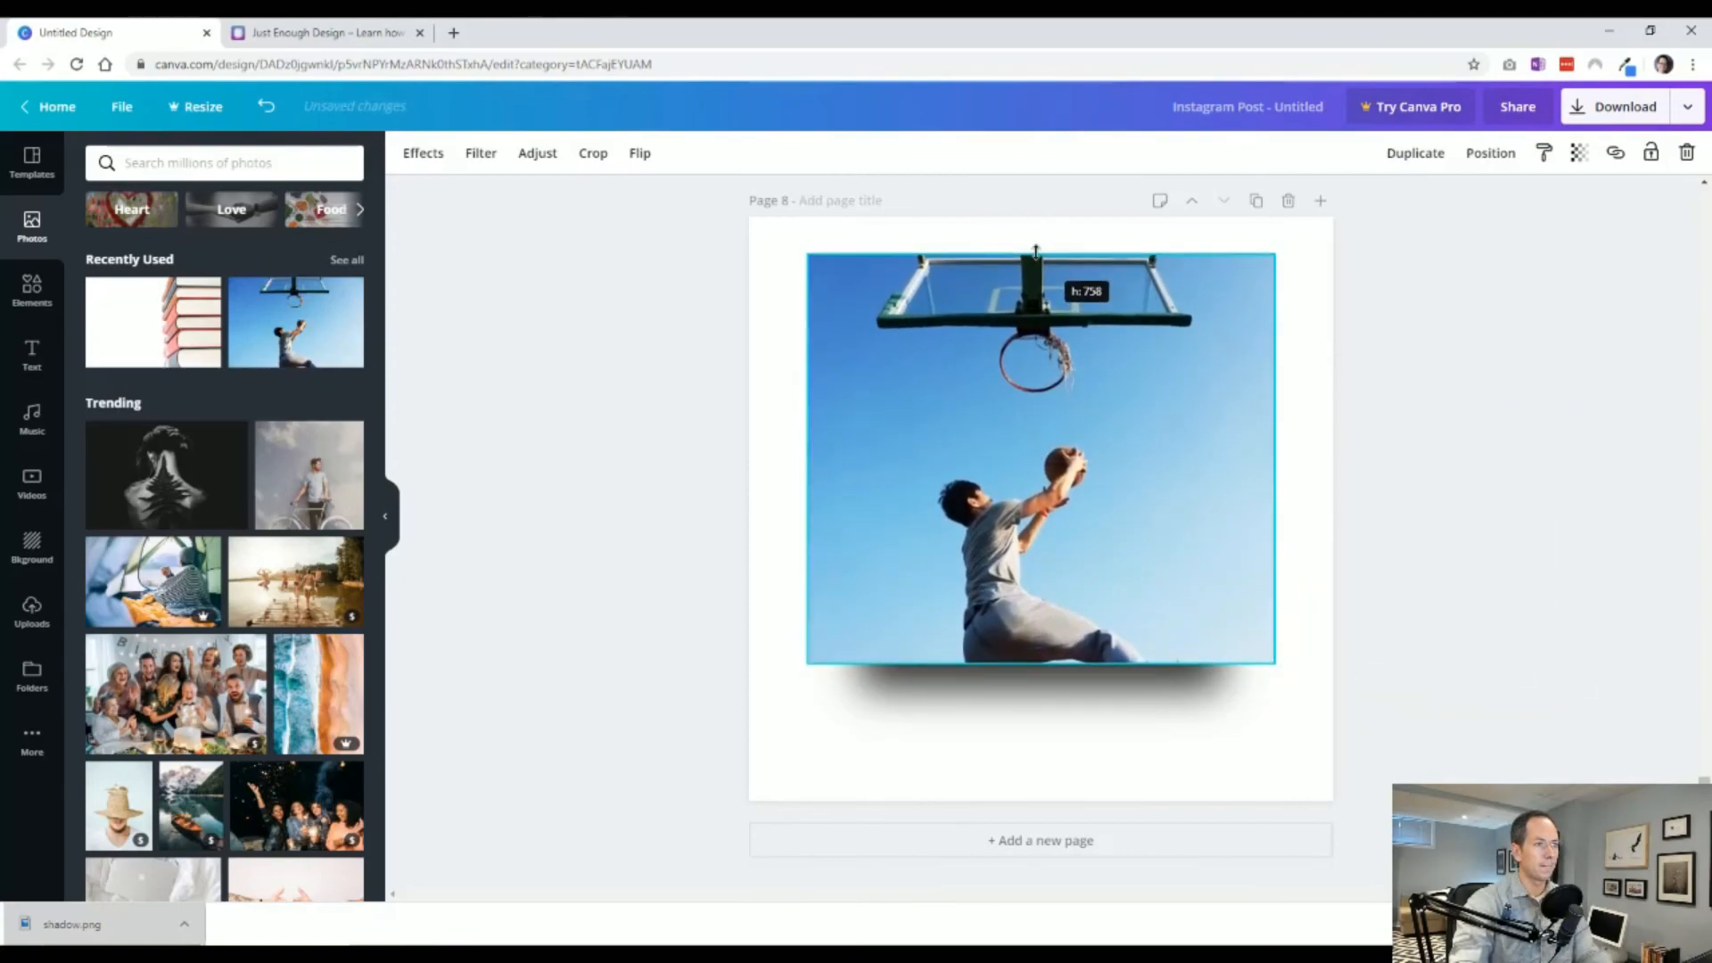
pyautogui.moveTo(1034, 500); pyautogui.dragTo(1026, 493)
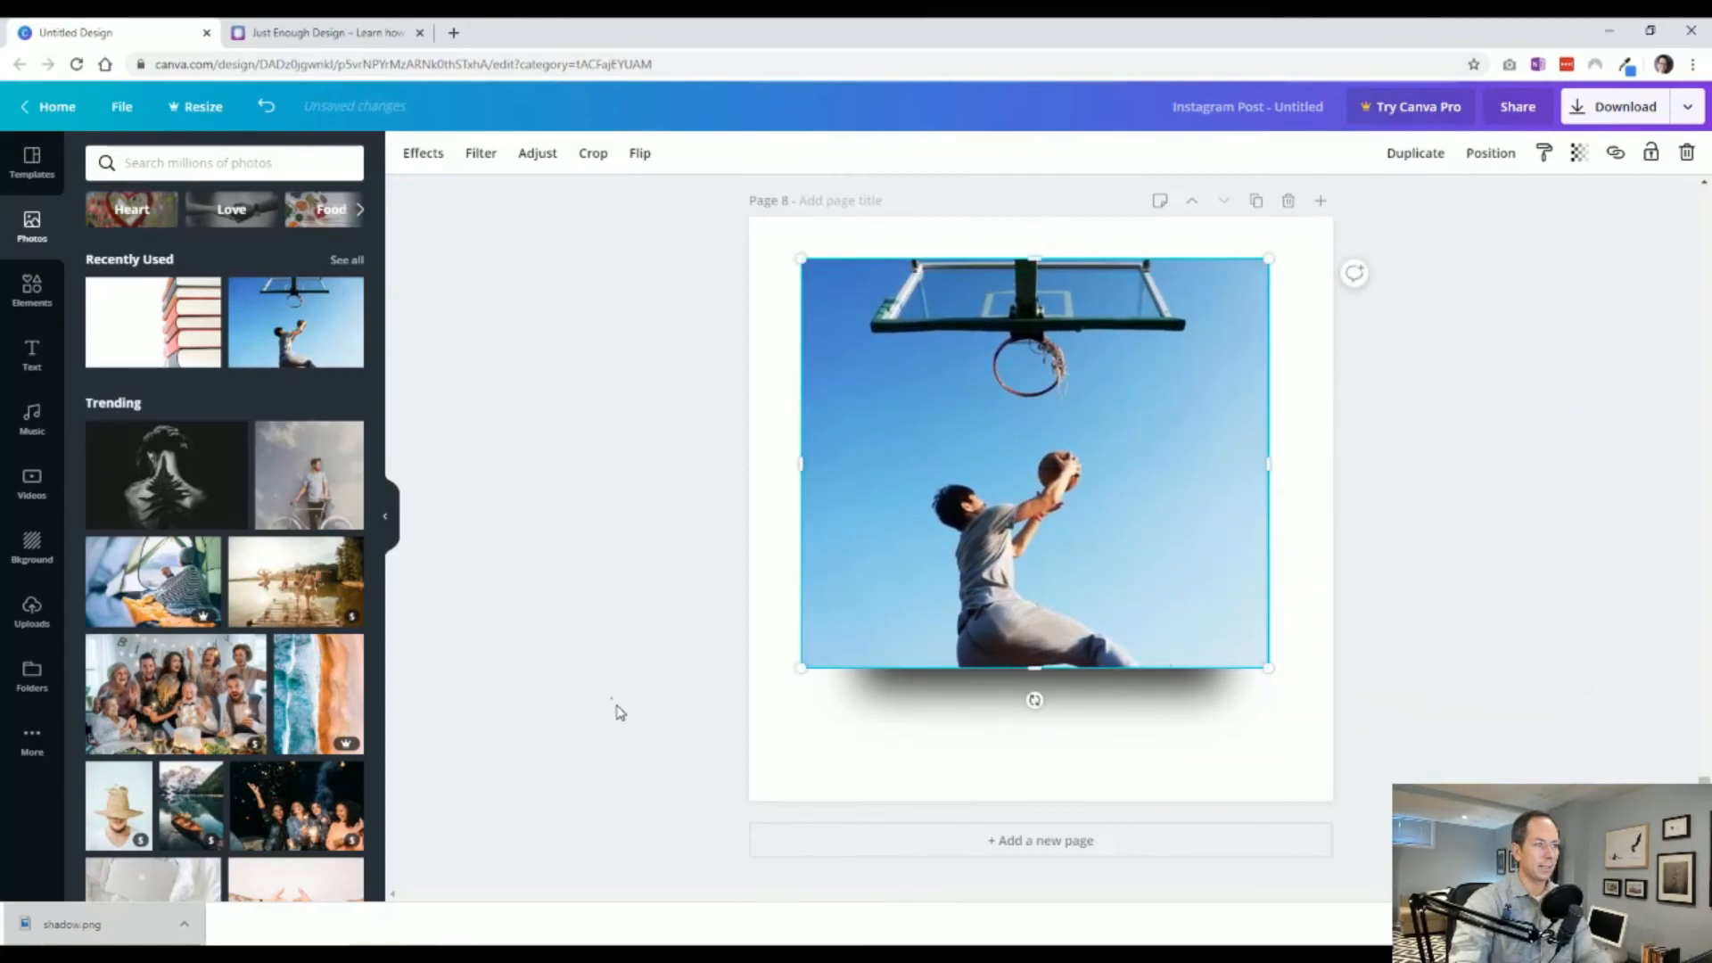
pyautogui.click(682, 817)
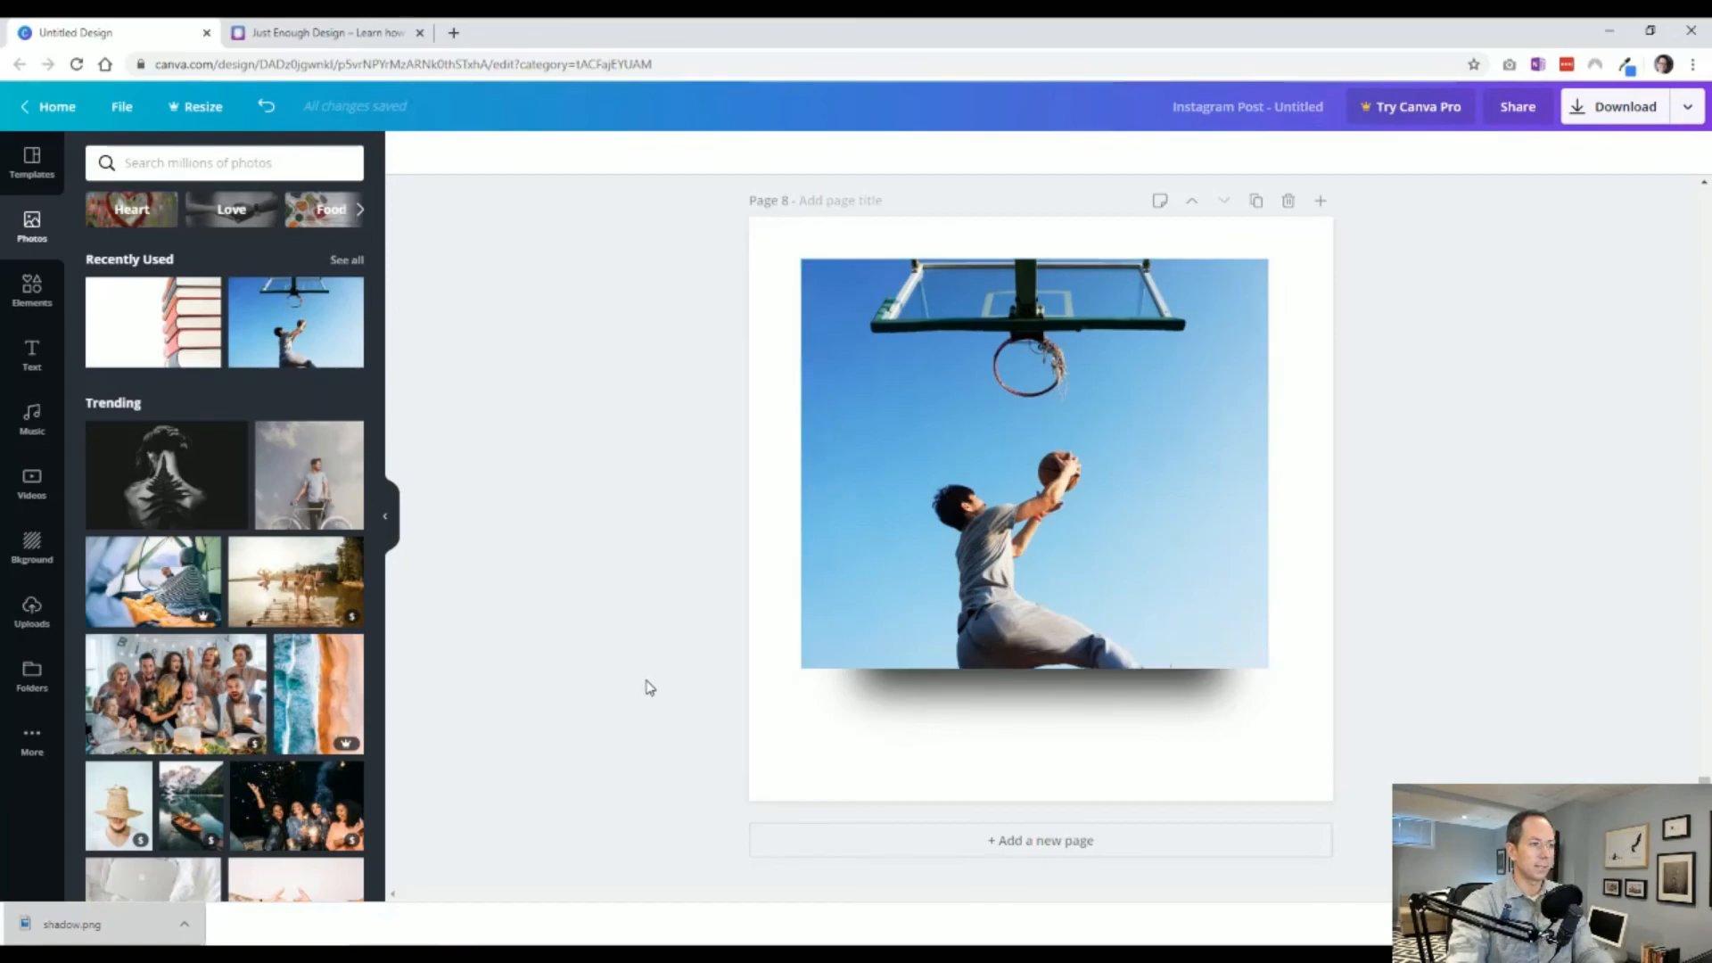
# Enlarge the blurred rectangle shadow on page 8 and reposition and resize the photo over it.
pyautogui.moveTo(888, 549); pyautogui.dragTo(1141, 633)
pyautogui.click(861, 567)
pyautogui.moveTo(805, 738); pyautogui.dragTo(768, 789)
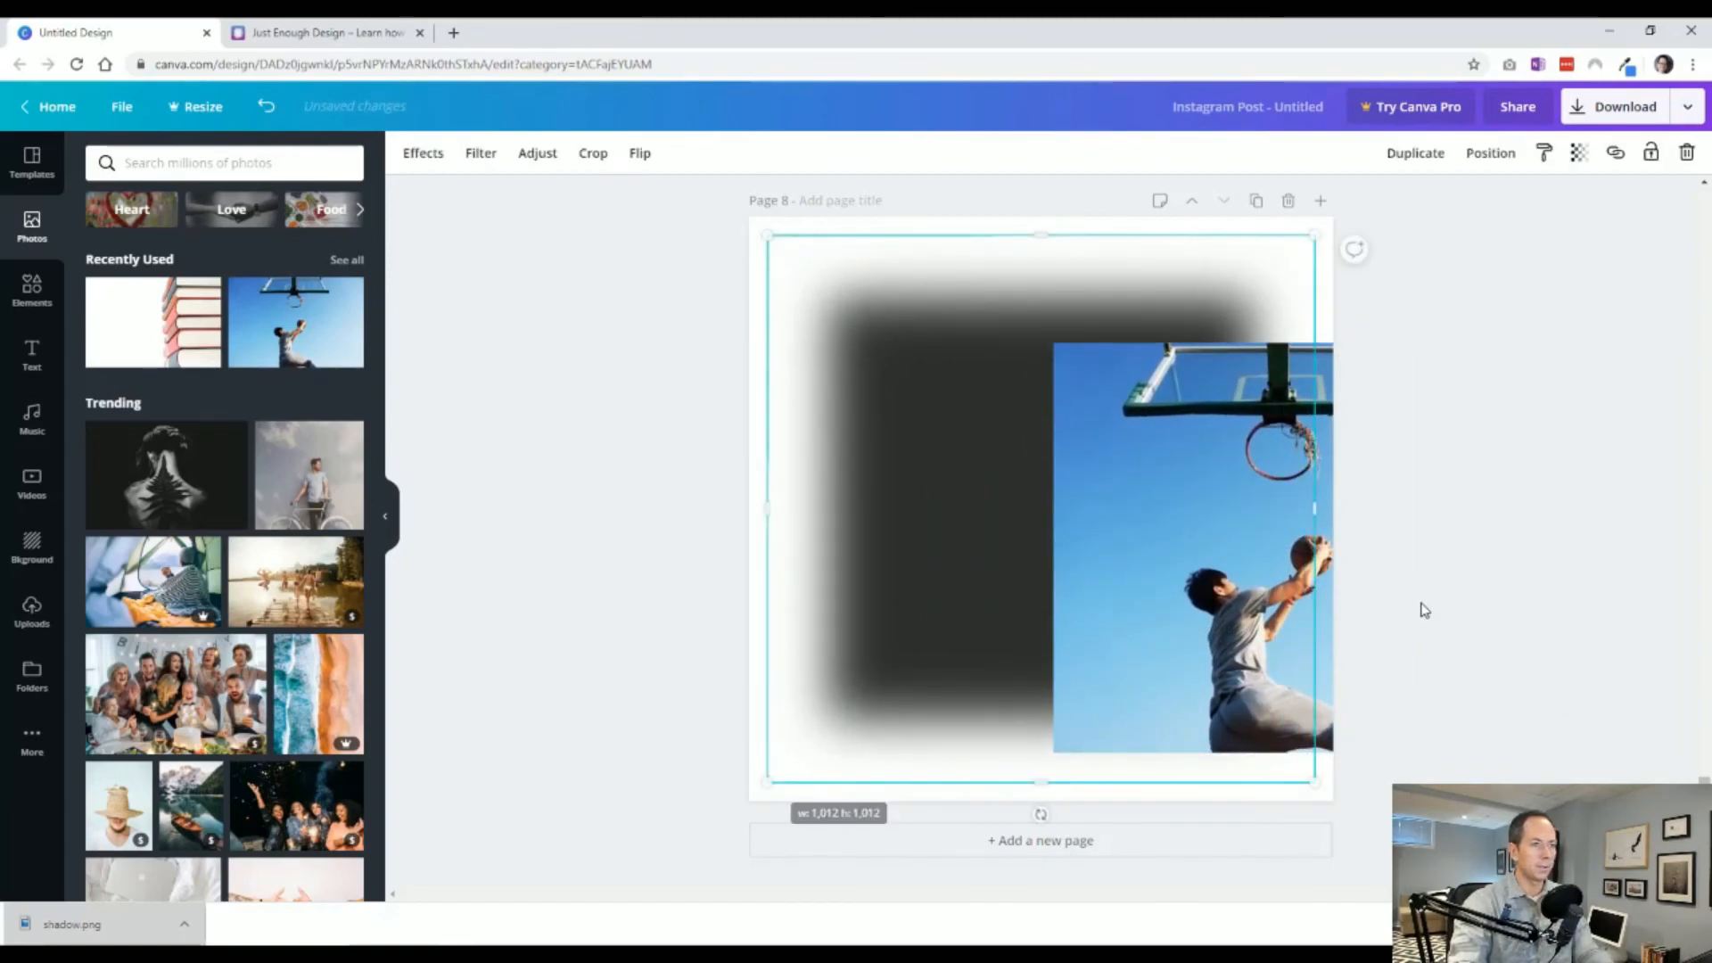
pyautogui.moveTo(1166, 589); pyautogui.dragTo(929, 537)
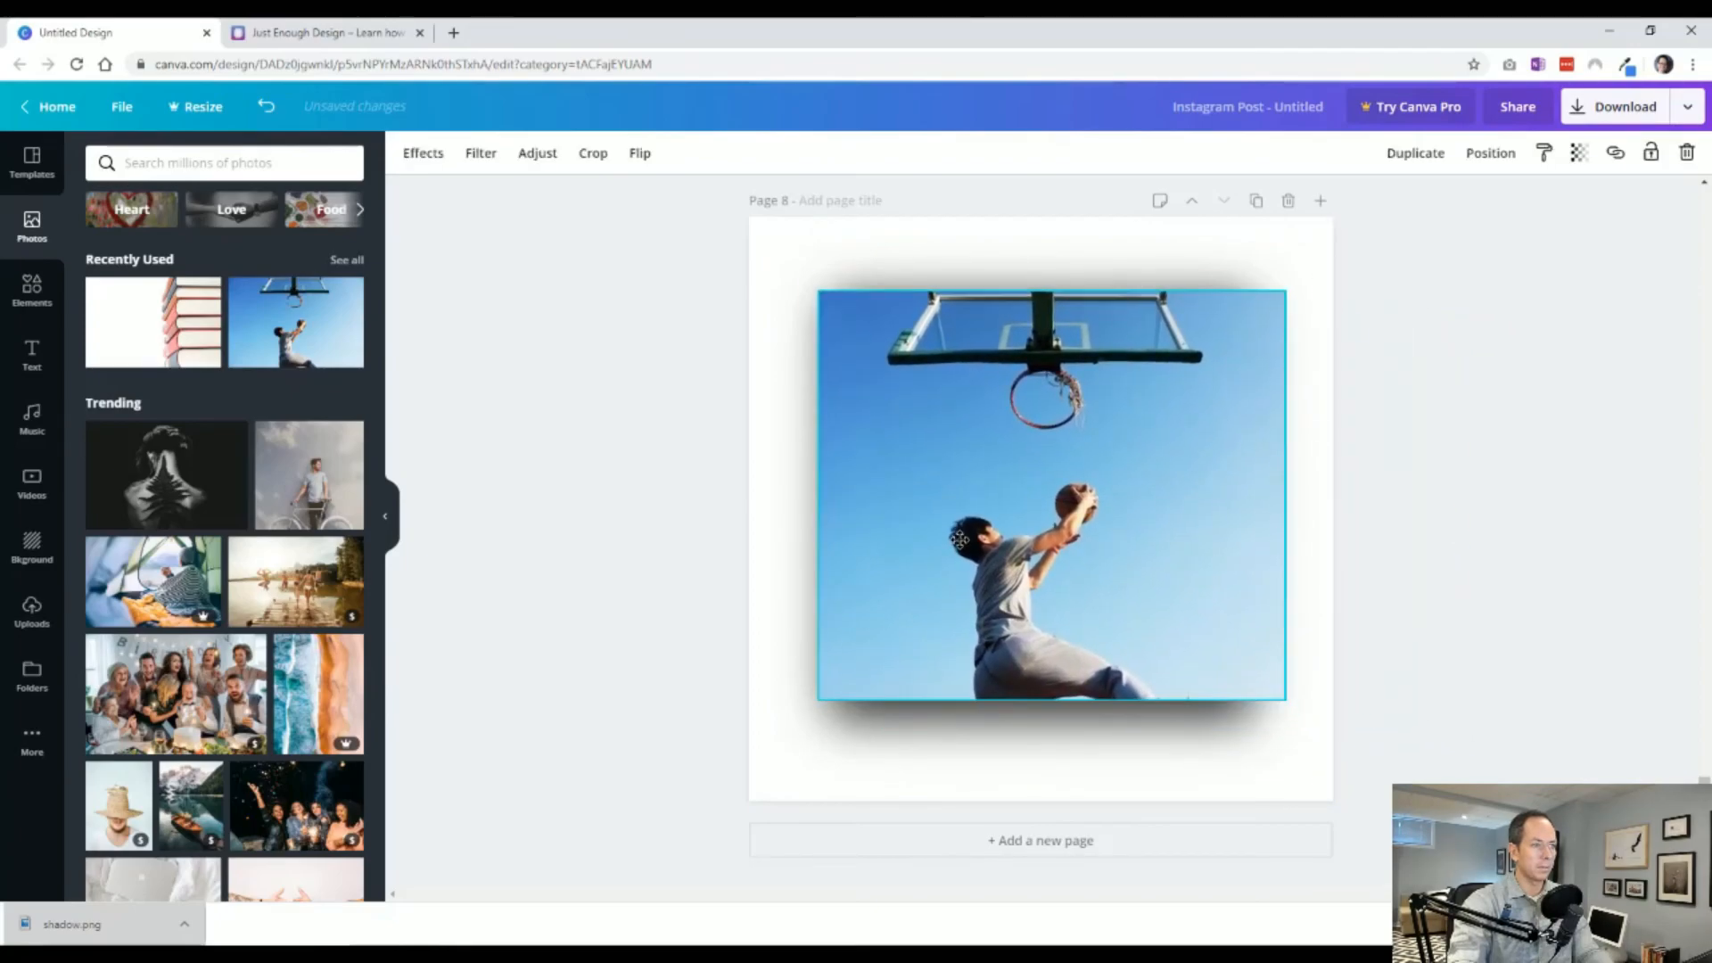
pyautogui.moveTo(1236, 499); pyautogui.dragTo(1275, 530)
pyautogui.click(653, 697)
pyautogui.click(1003, 679)
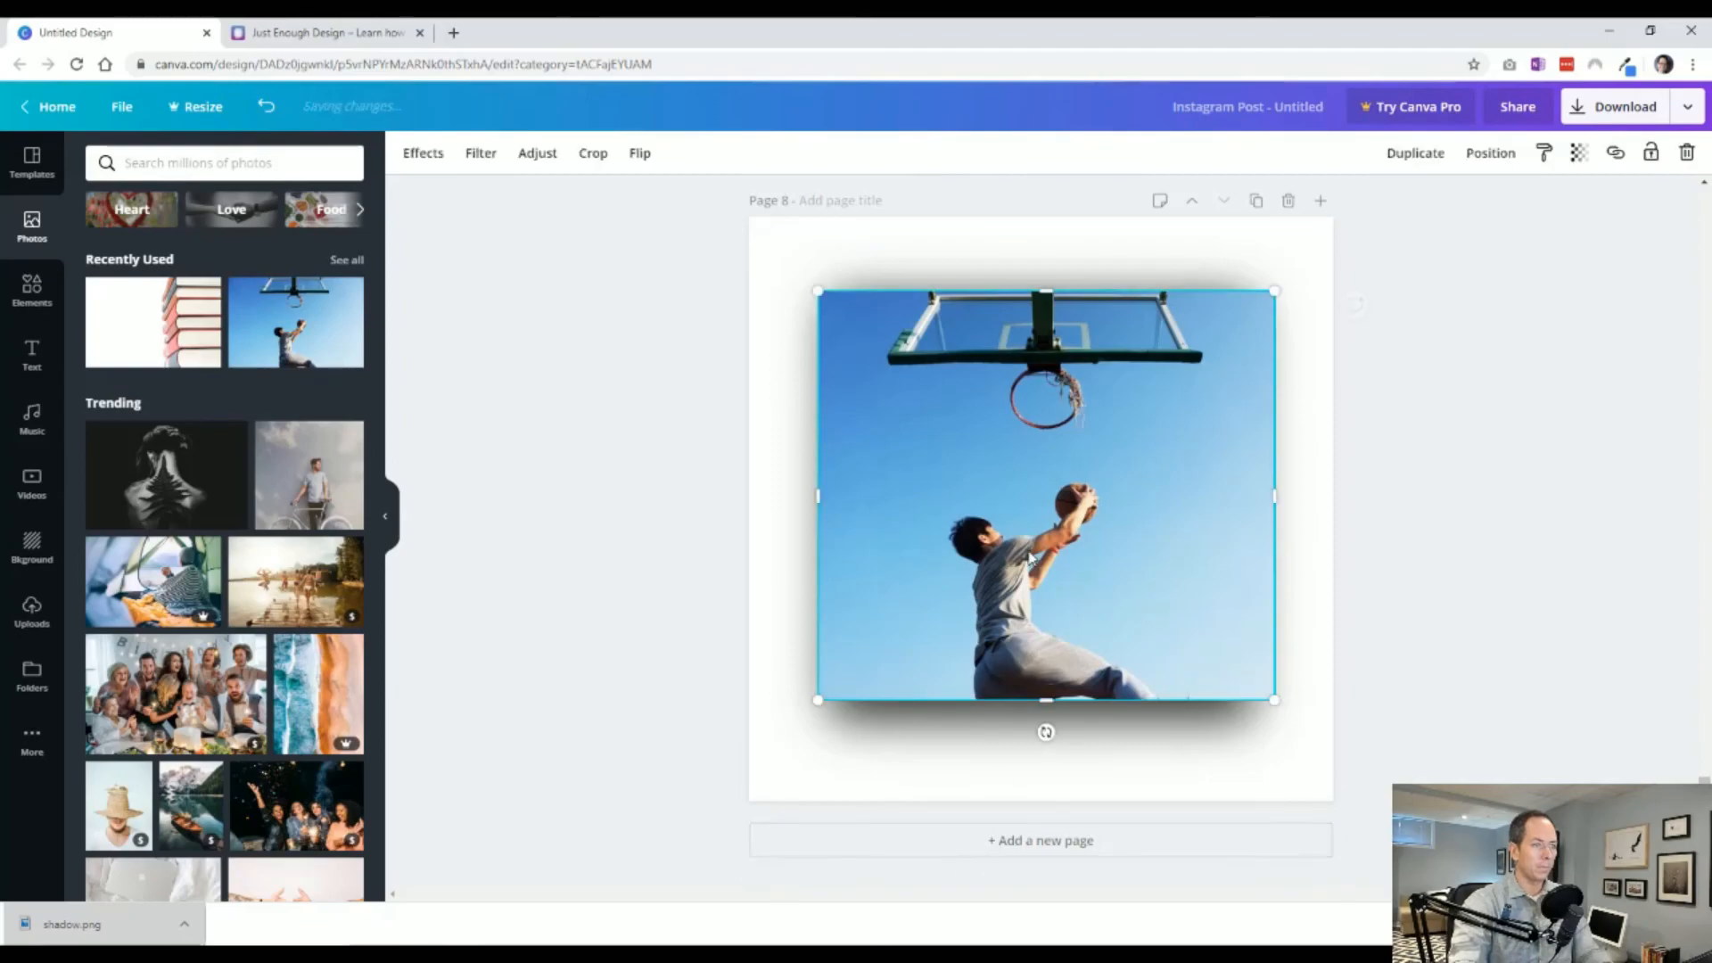
# Add a new page 9 and paste the basketball photo onto it.
pyautogui.click(1027, 835)
pyautogui.hotkey('ctrl', 'v')
pyautogui.click(678, 625)
# Add the uploaded thin line shadow to page 9 and place it along the photo's bottom edge, matching its width.
pyautogui.scroll(9, 681, 645)
pyautogui.scroll(5, 680, 645)
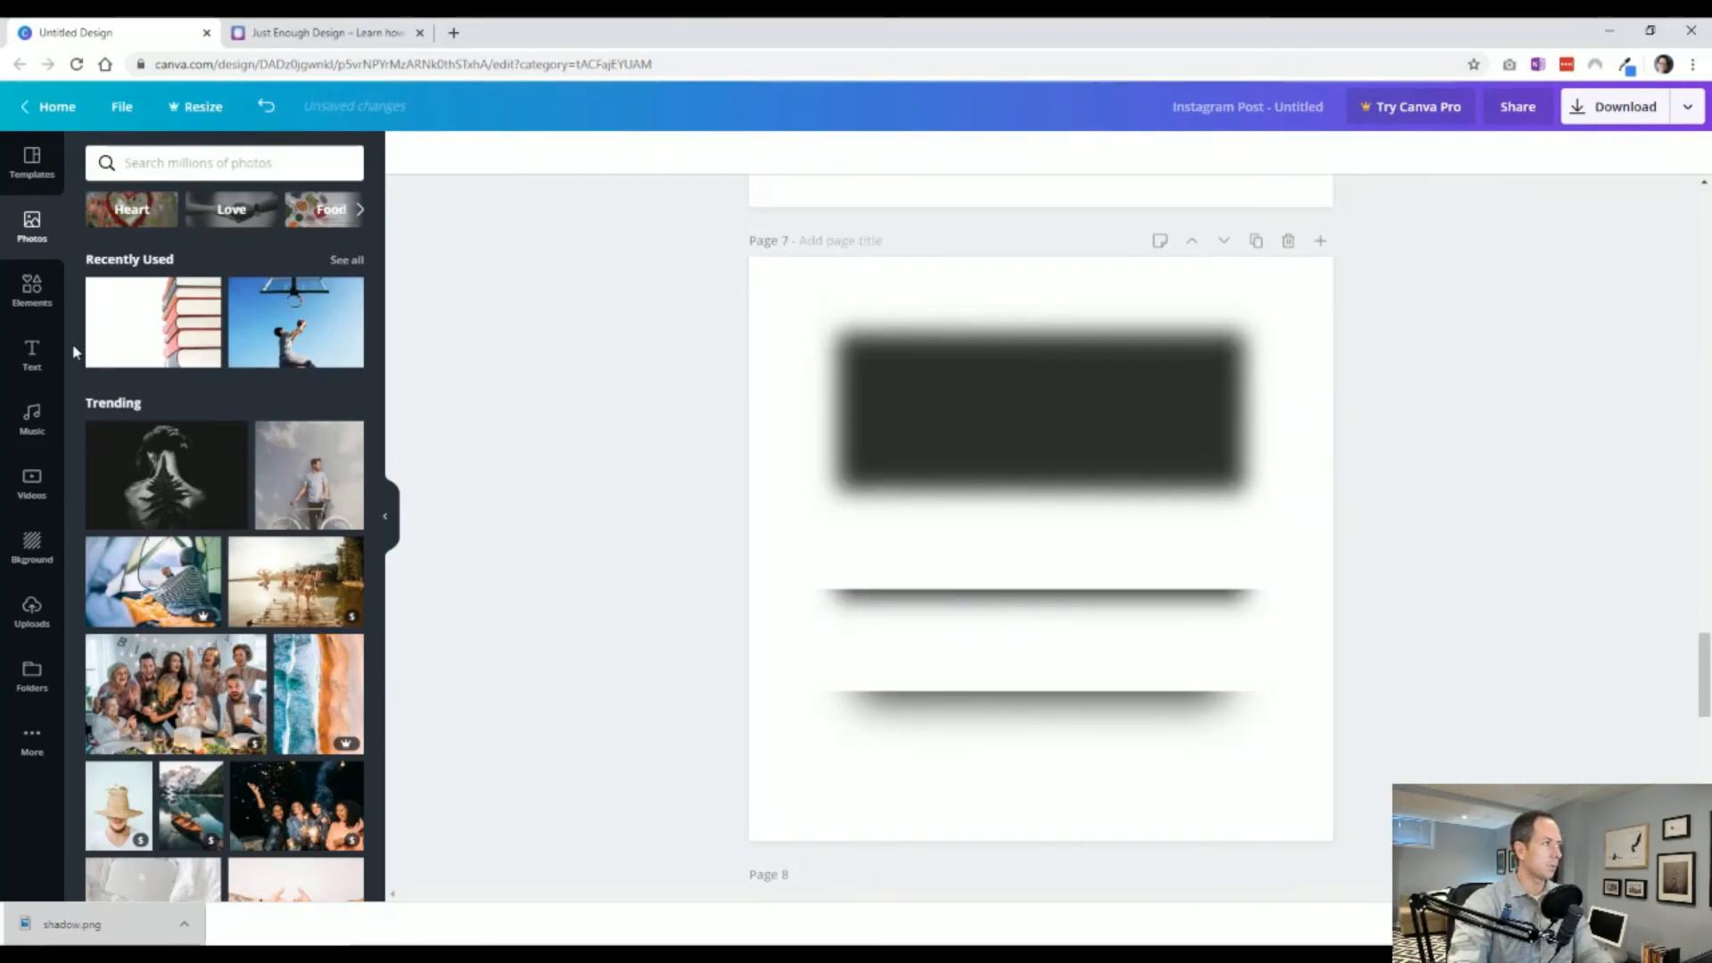
pyautogui.click(27, 615)
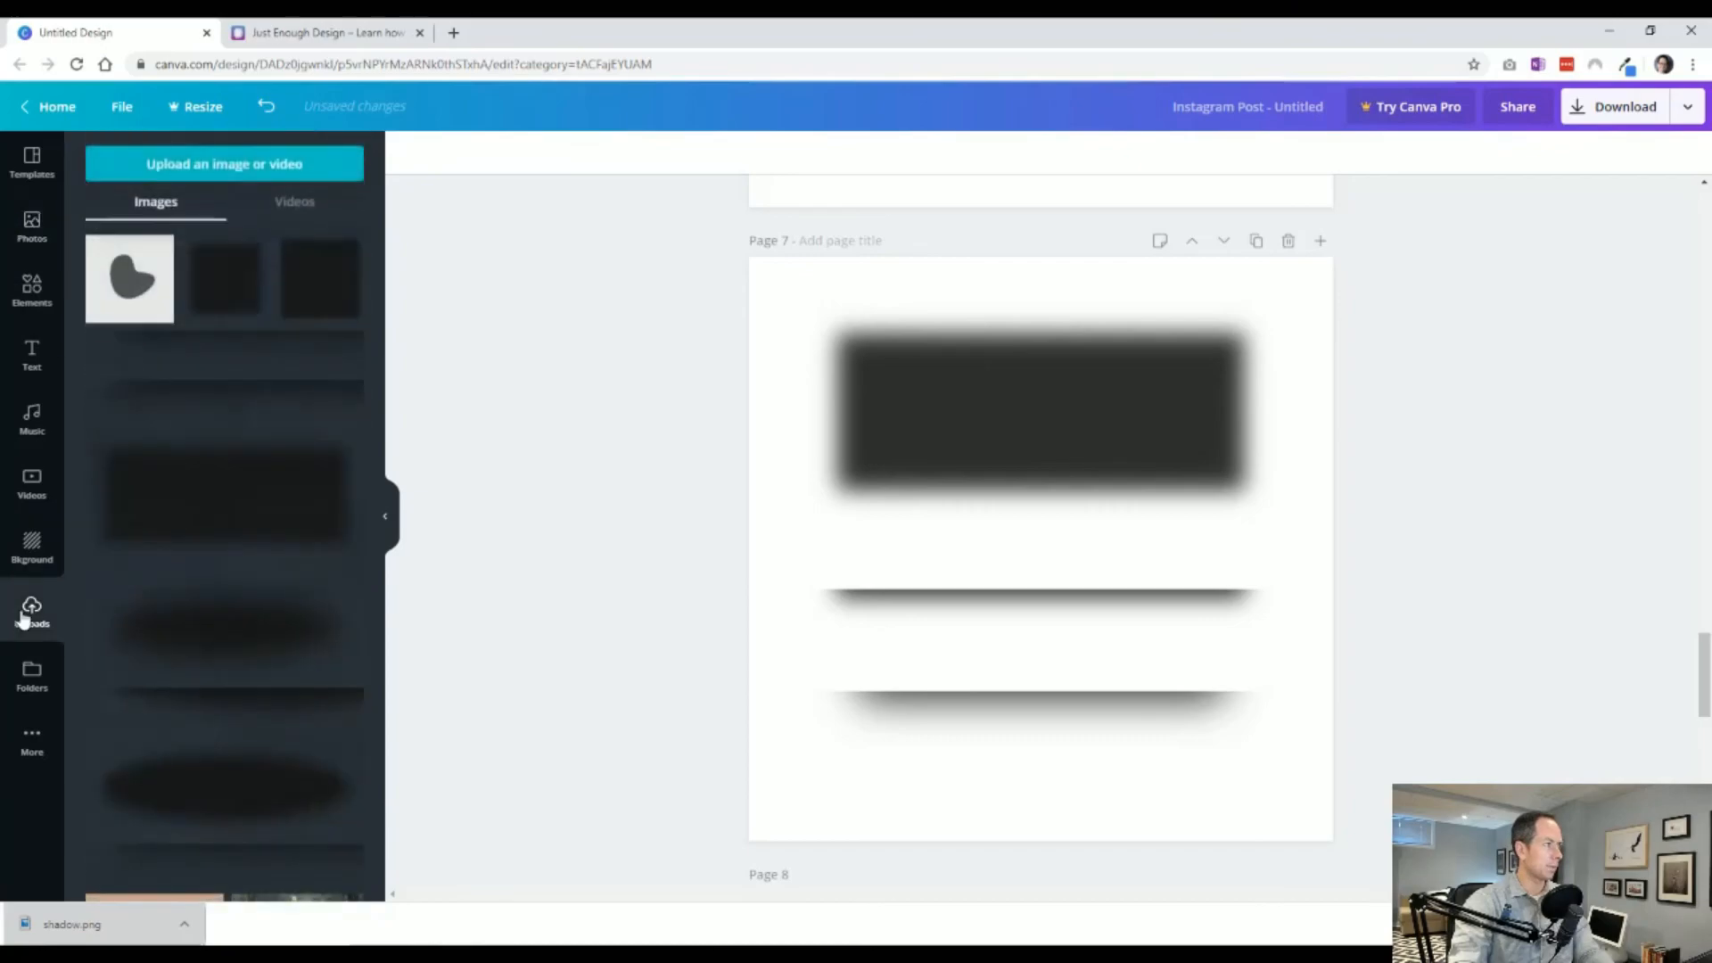
pyautogui.scroll(-10, 895, 585)
pyautogui.click(217, 397)
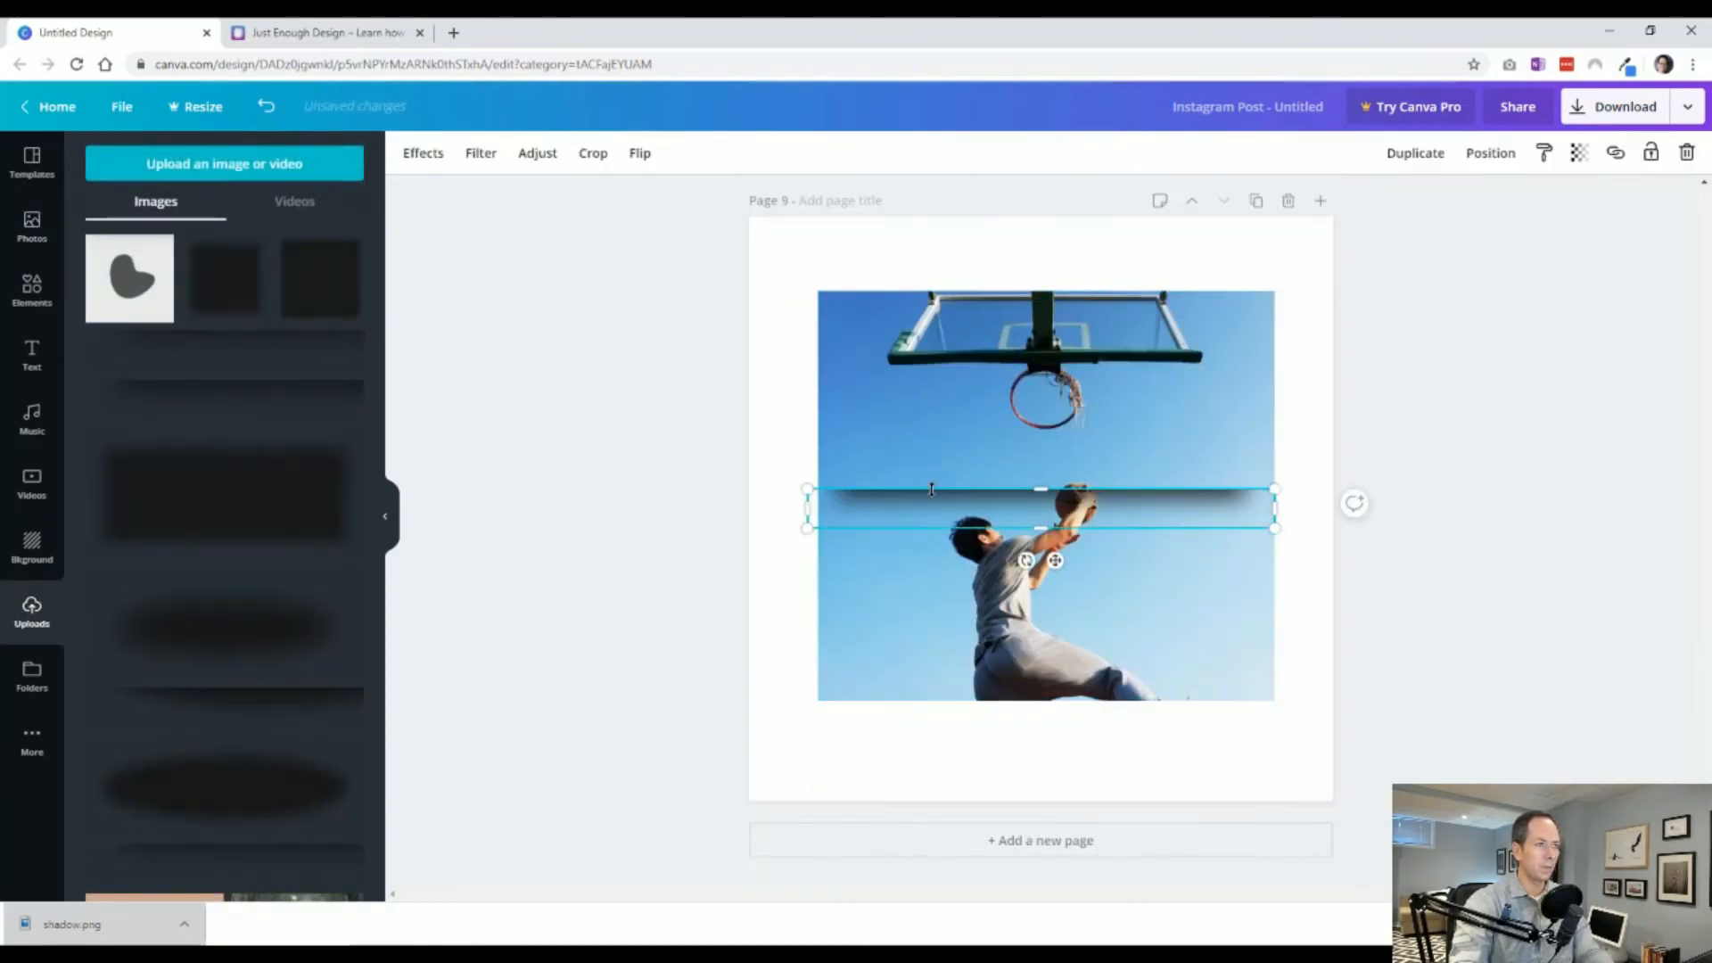
pyautogui.moveTo(922, 505); pyautogui.dragTo(932, 714)
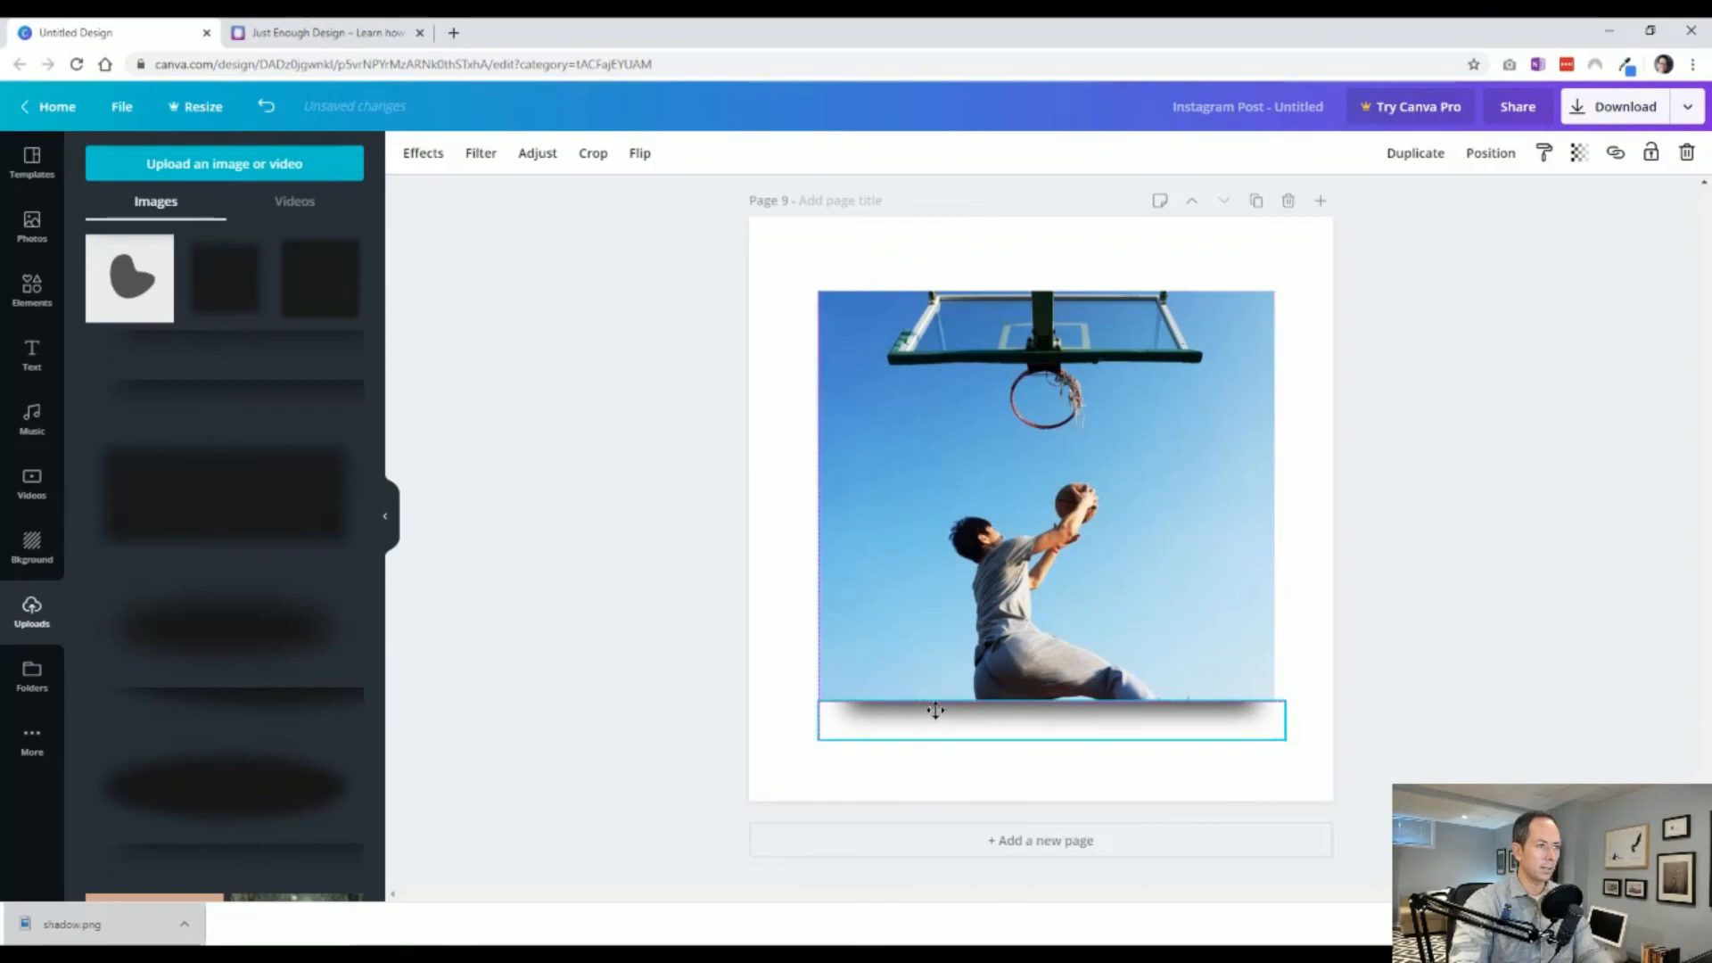
pyautogui.moveTo(1285, 737); pyautogui.dragTo(1274, 735)
pyautogui.click(1455, 727)
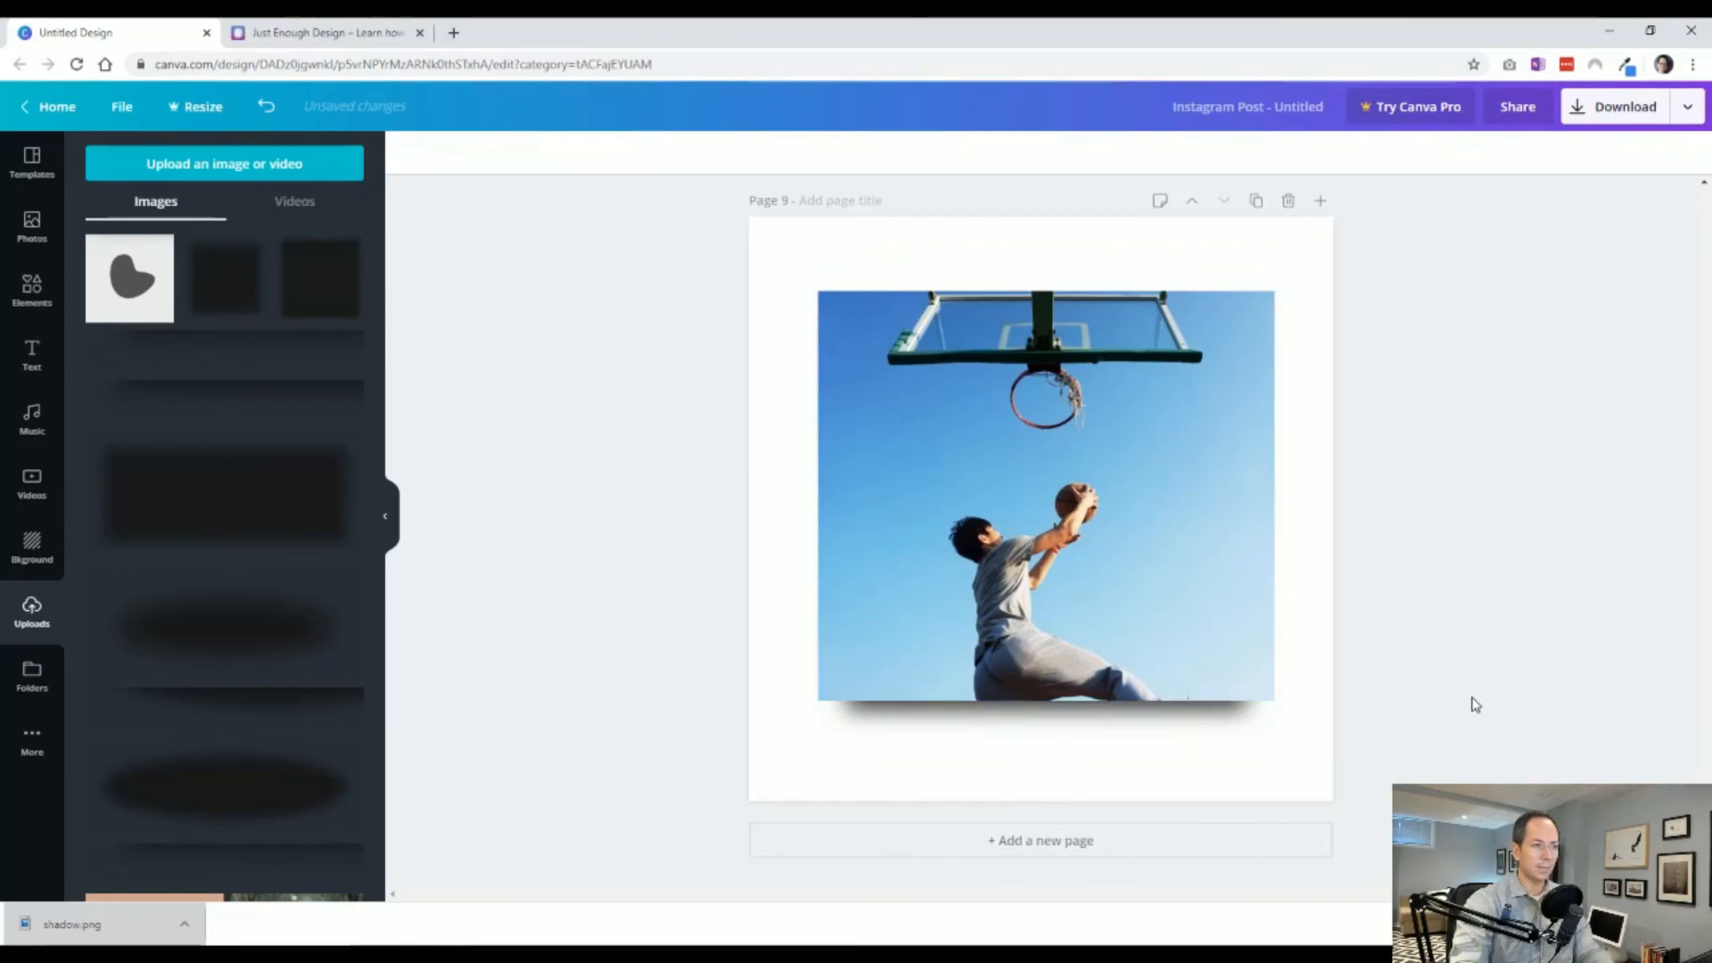